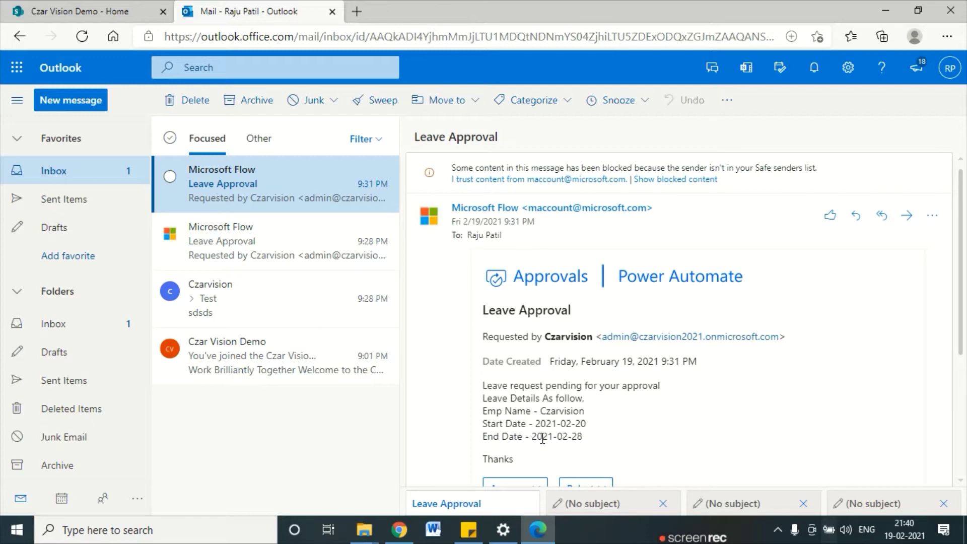
Check the response options in the Leave Approval email, and switch to the Leave Approval Flow run in Power Automate
scroll(597, 418, down, 3)
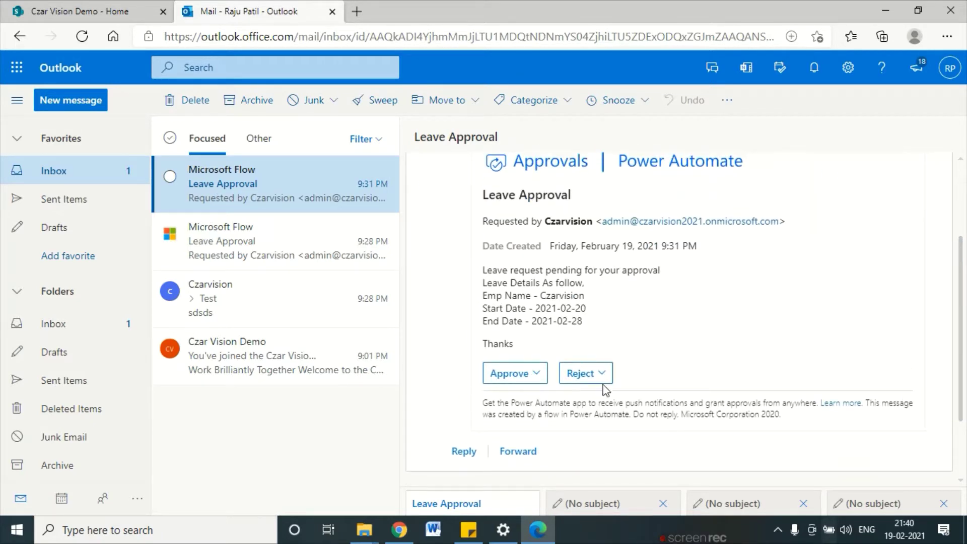
click(879, 7)
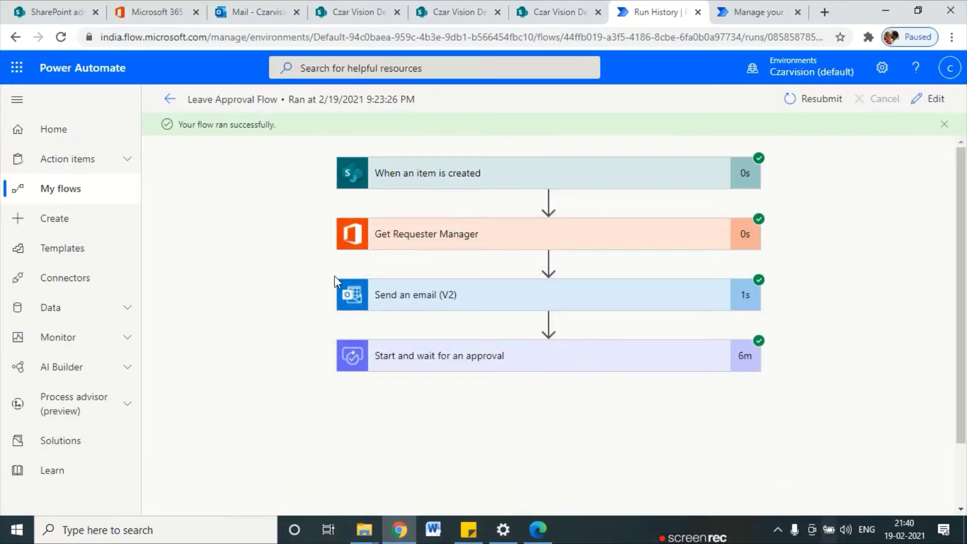
scroll(427, 353, down, 2)
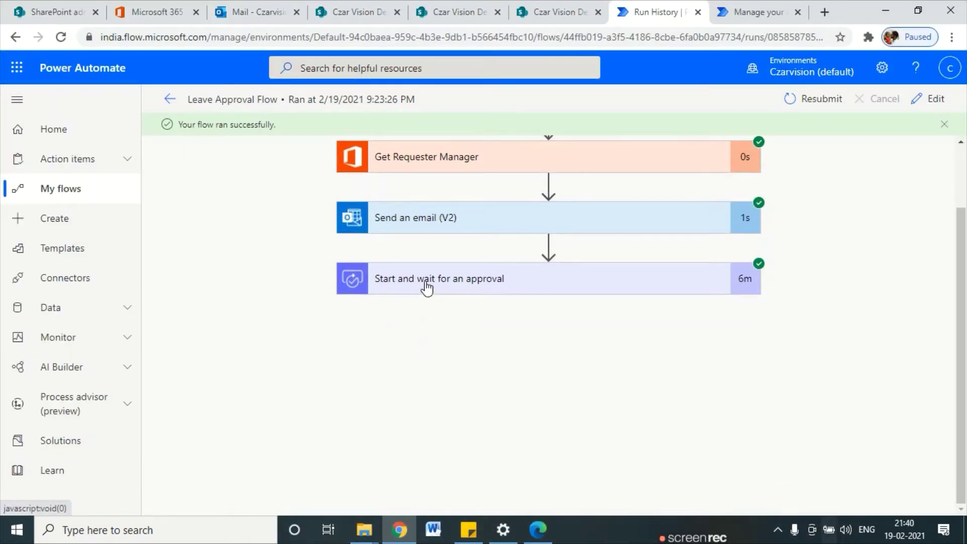
Return to the Leave Approval Flow details and view its 28-day run history
click(170, 99)
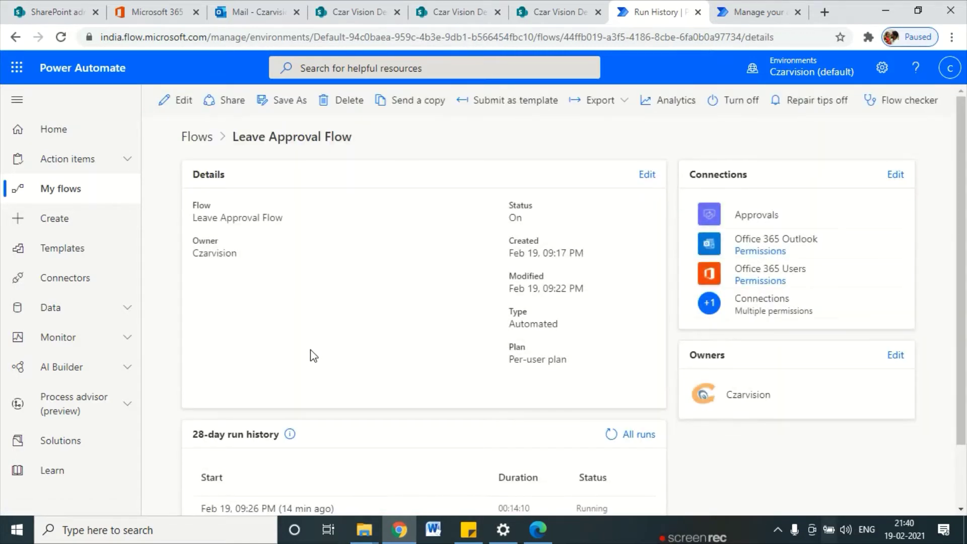
scroll(317, 352, down, 3)
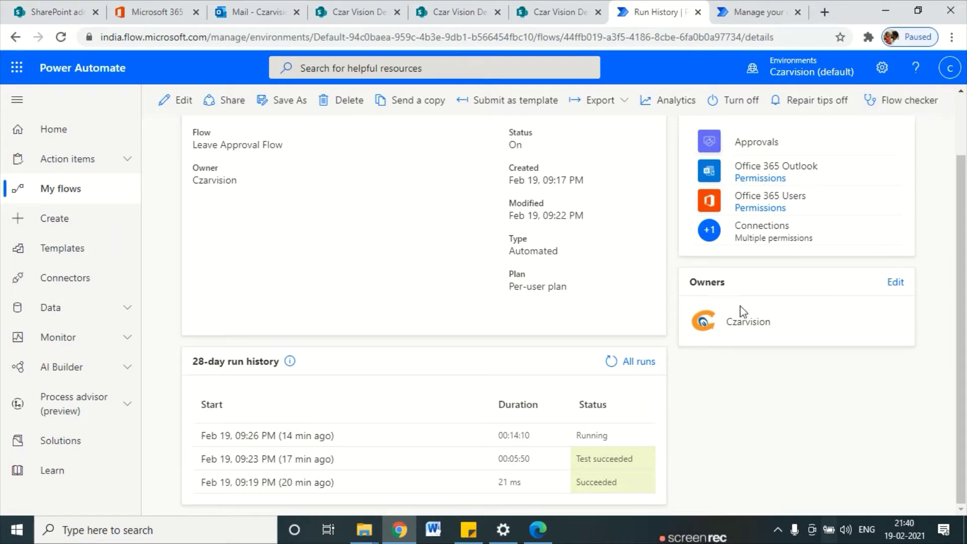
mouse_move(468, 529)
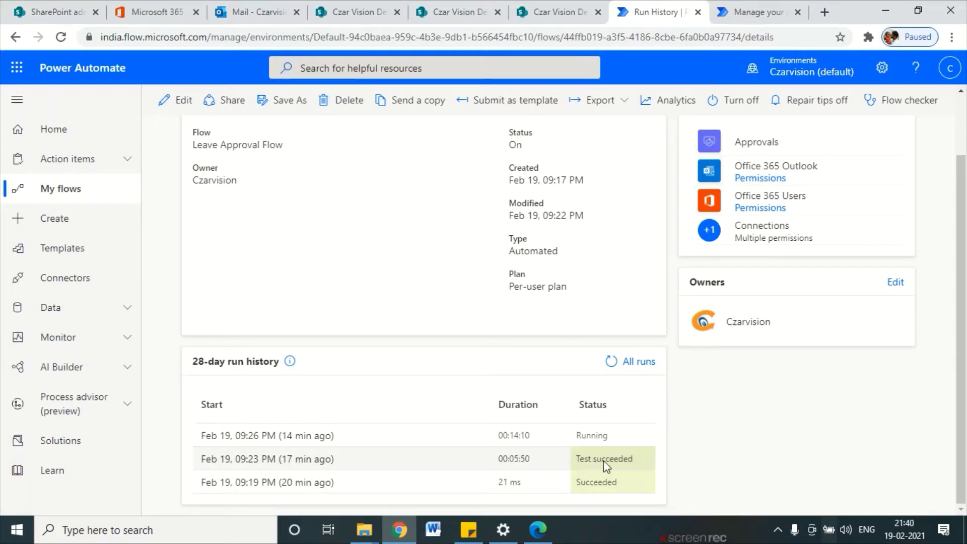
Open the Feb 19, 09:23 PM run and expand its "Start and wait for an approval" action
click(290, 459)
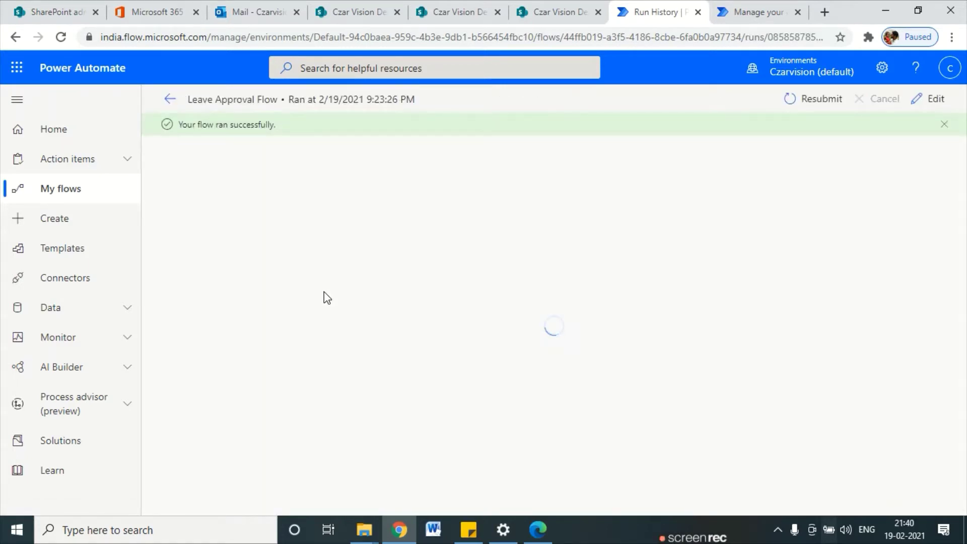
scroll(328, 298, down, 1)
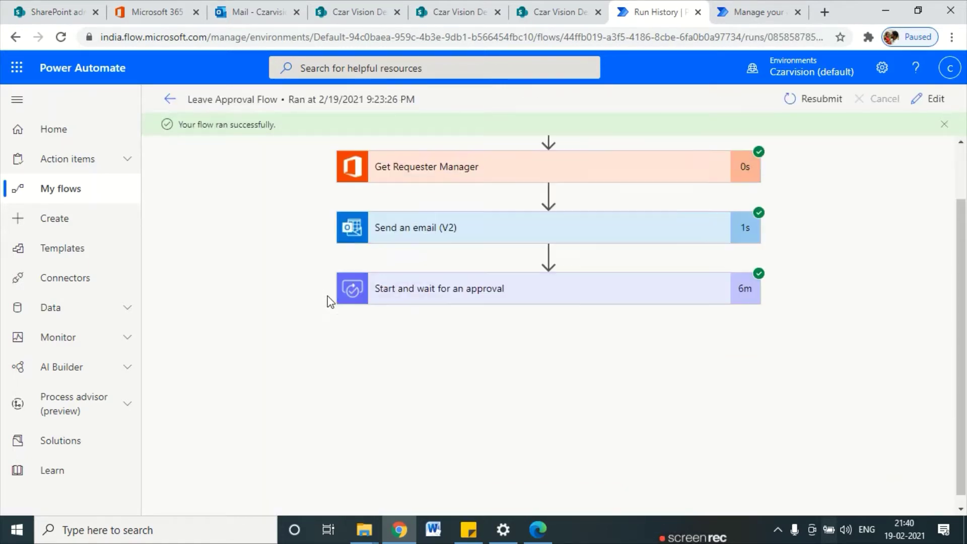
click(455, 297)
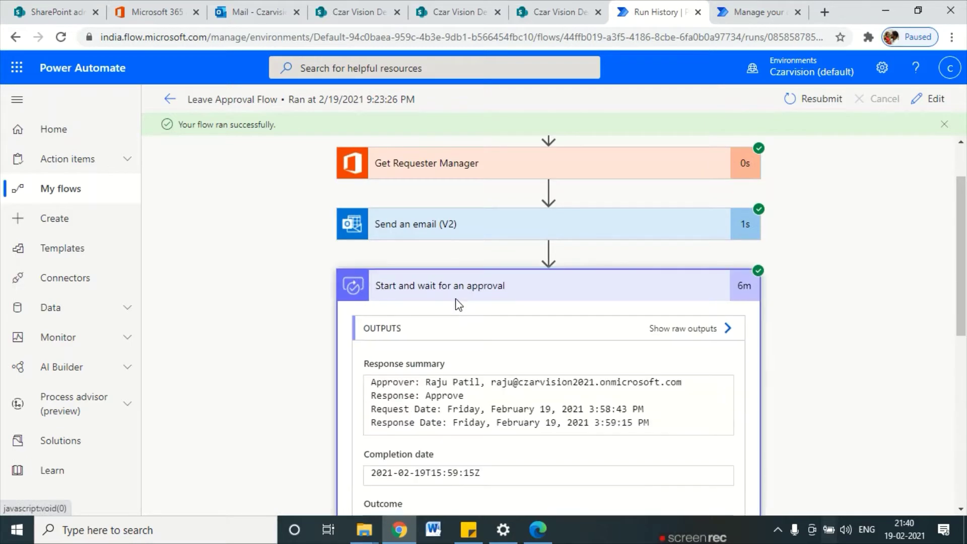
Examine the approval action's outputs, including the response summary, outcome, details and response body, and collapse the action
scroll(454, 297, down, 1)
scroll(454, 297, down, 1)
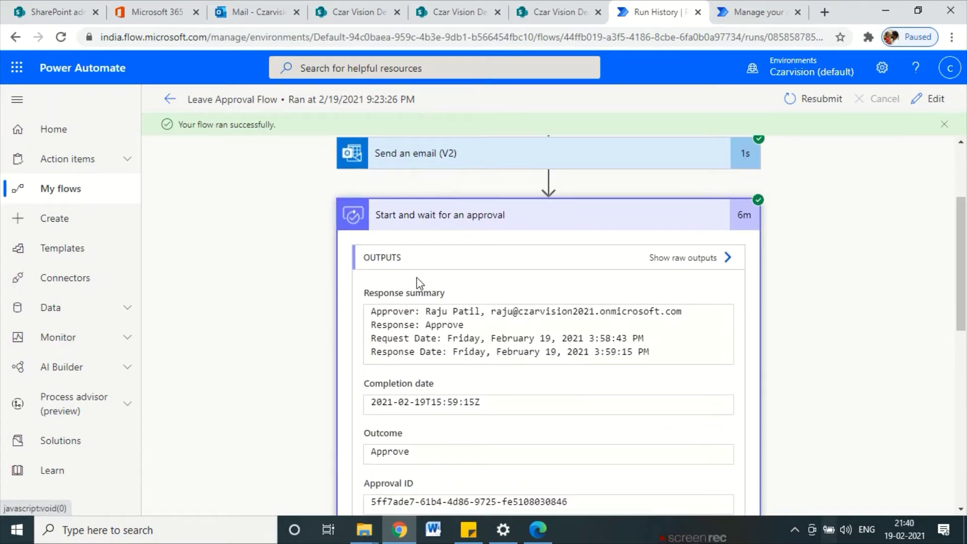
scroll(455, 305, down, 3)
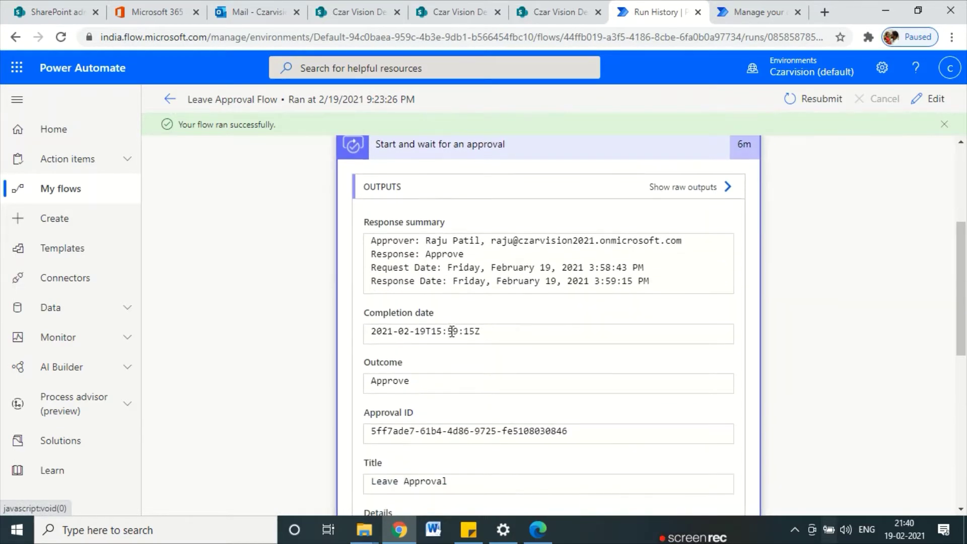
double_click(397, 309)
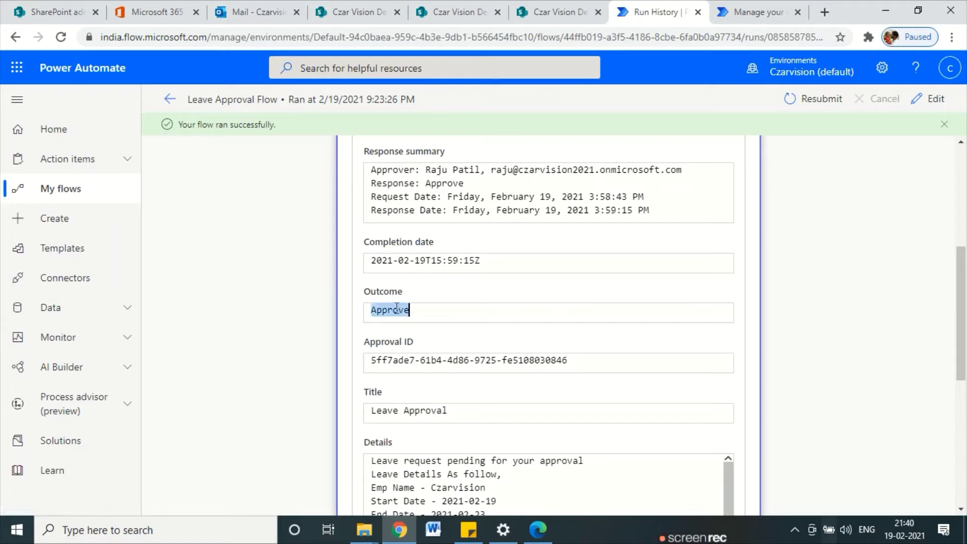
scroll(398, 322, down, 3)
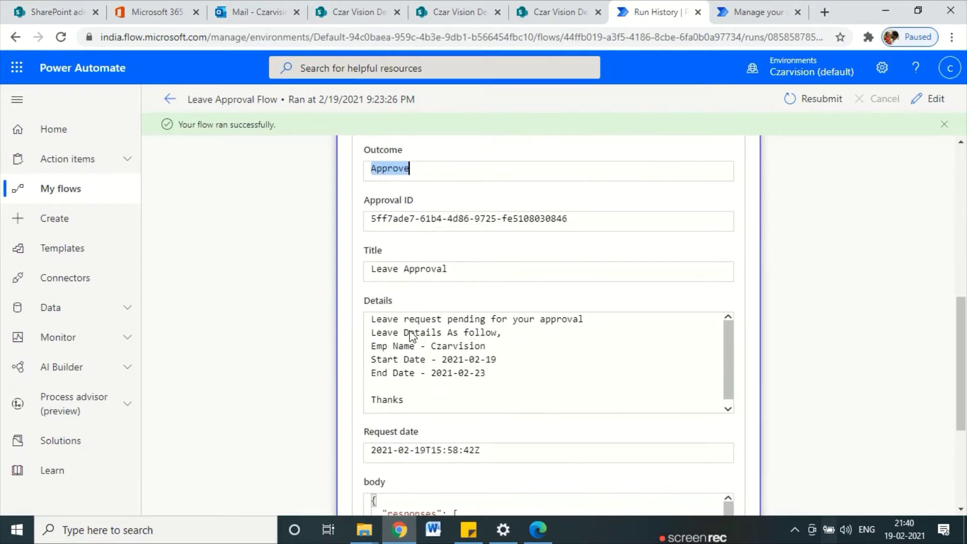
double_click(379, 167)
scroll(422, 316, down, 1)
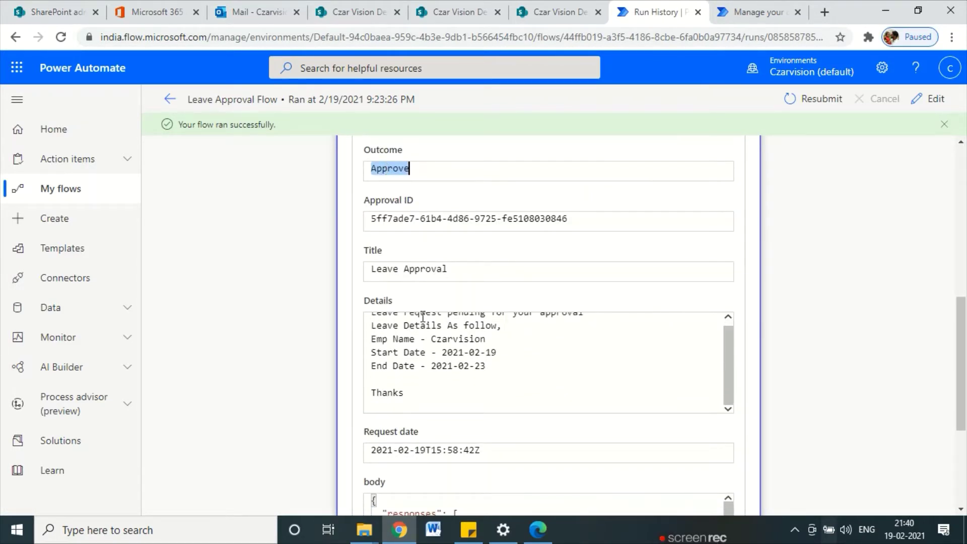
scroll(502, 367, down, 5)
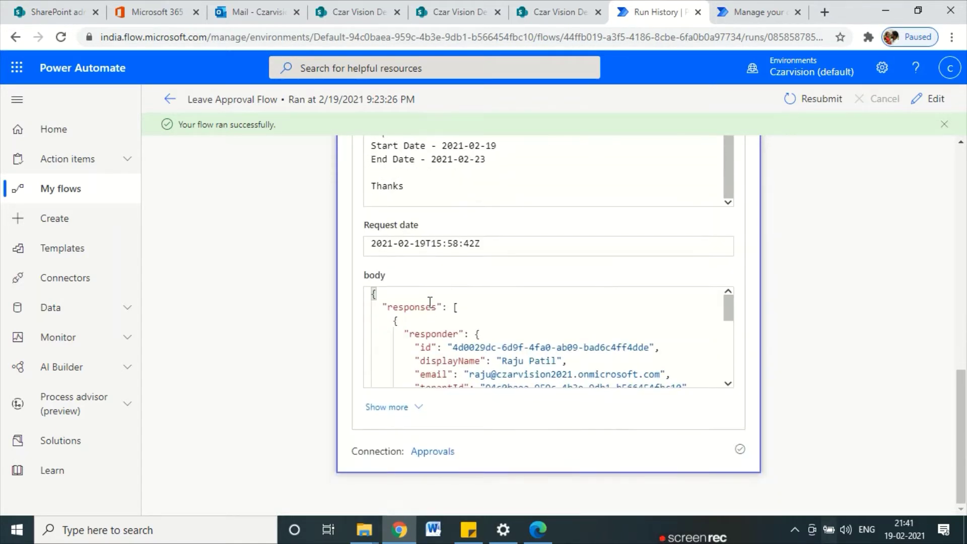
scroll(430, 305, down, 2)
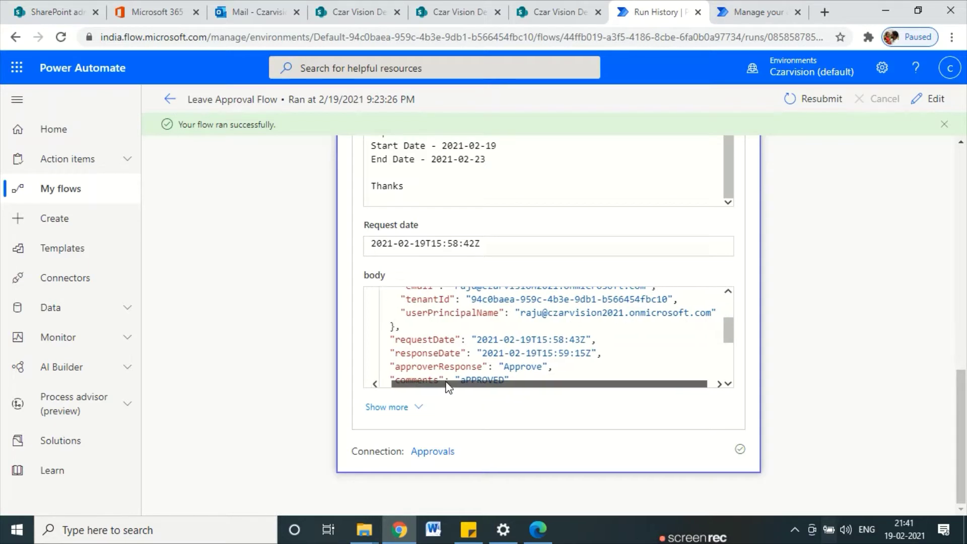
scroll(486, 326, down, 2)
scroll(486, 326, down, 1)
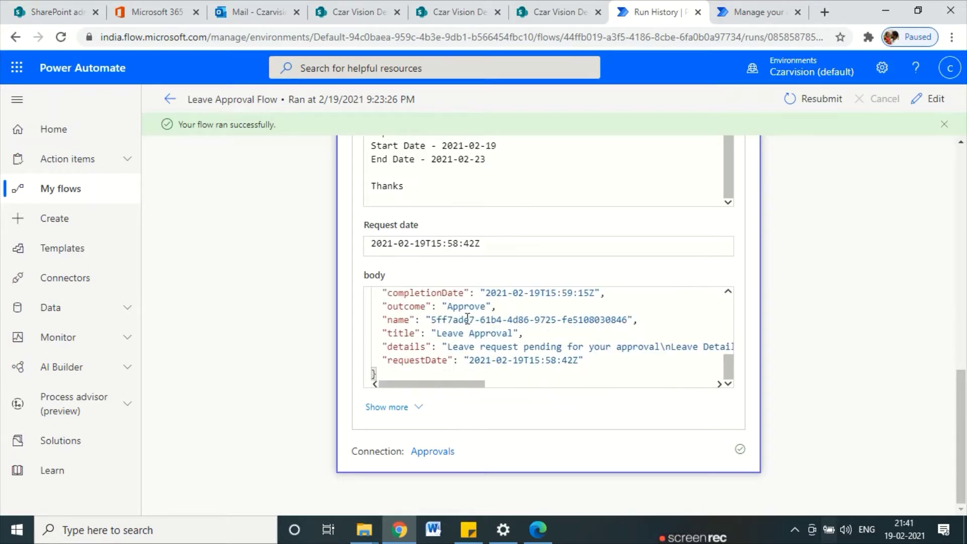
scroll(472, 413, up, 10)
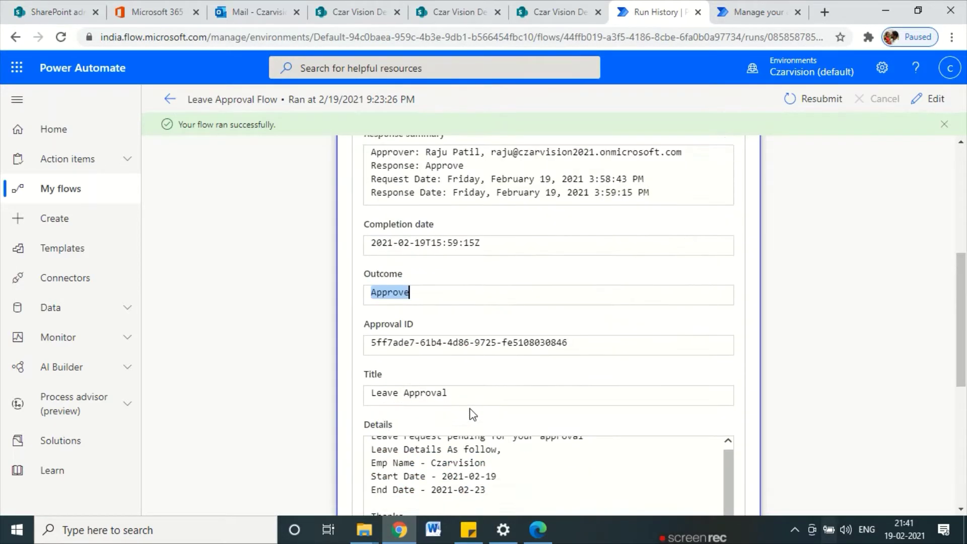
click(513, 368)
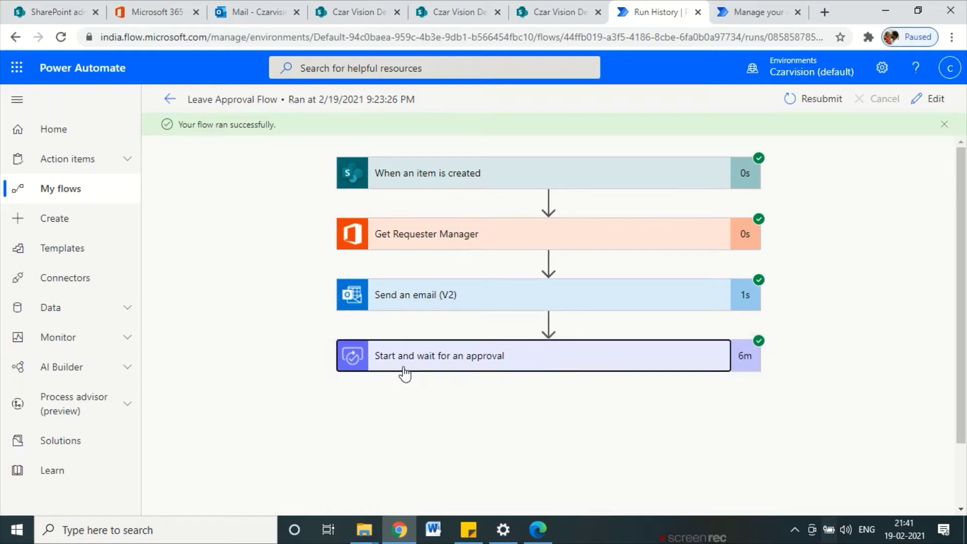
scroll(256, 342, down, 2)
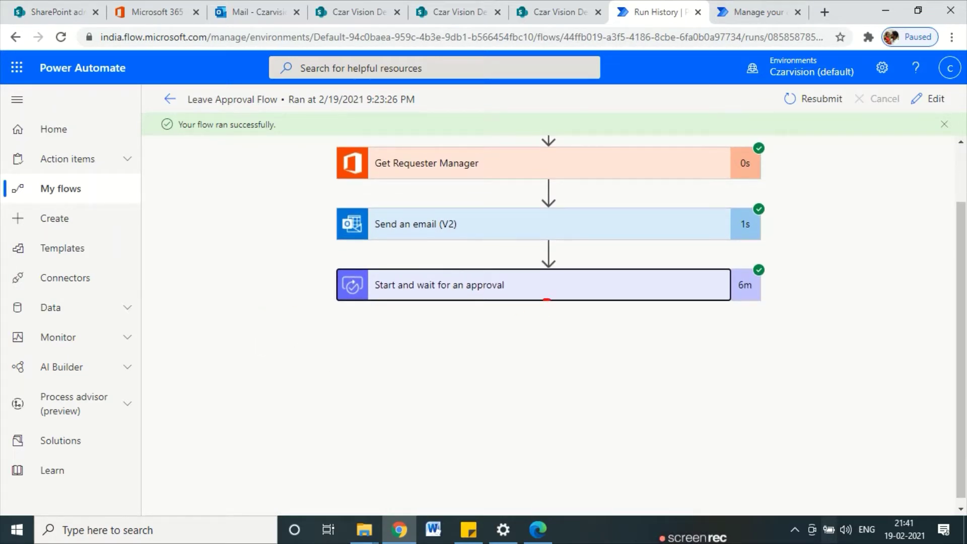
mouse_move(547, 299)
mouse_down()
mouse_move(391, 361)
mouse_move(428, 388)
mouse_up()
mouse_move(540, 305)
mouse_down()
mouse_move(681, 361)
mouse_move(659, 398)
mouse_up()
drag(363, 417, 364, 467)
mouse_move(365, 418)
mouse_down()
mouse_move(364, 433)
mouse_move(421, 457)
mouse_up()
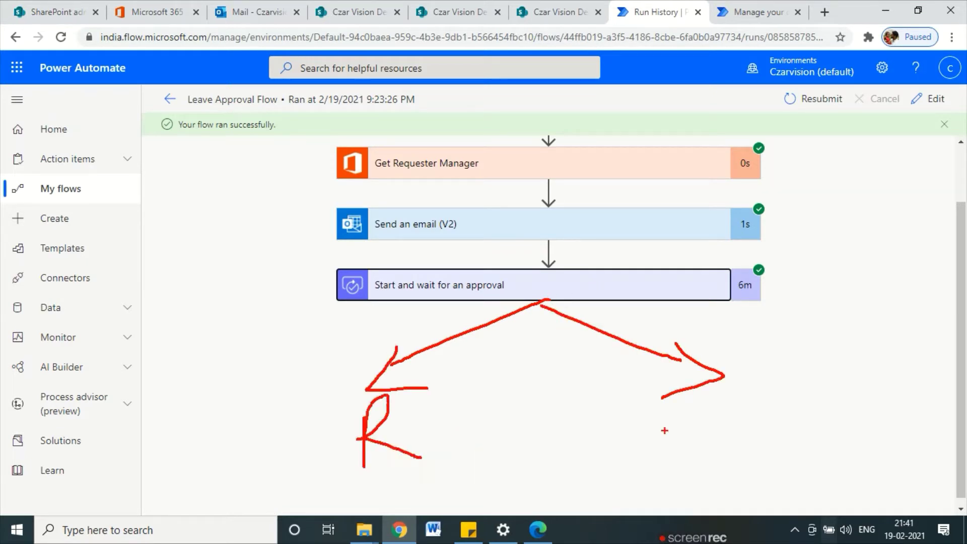
mouse_move(740, 477)
mouse_down()
mouse_move(755, 411)
mouse_move(795, 437)
mouse_move(795, 461)
mouse_up()
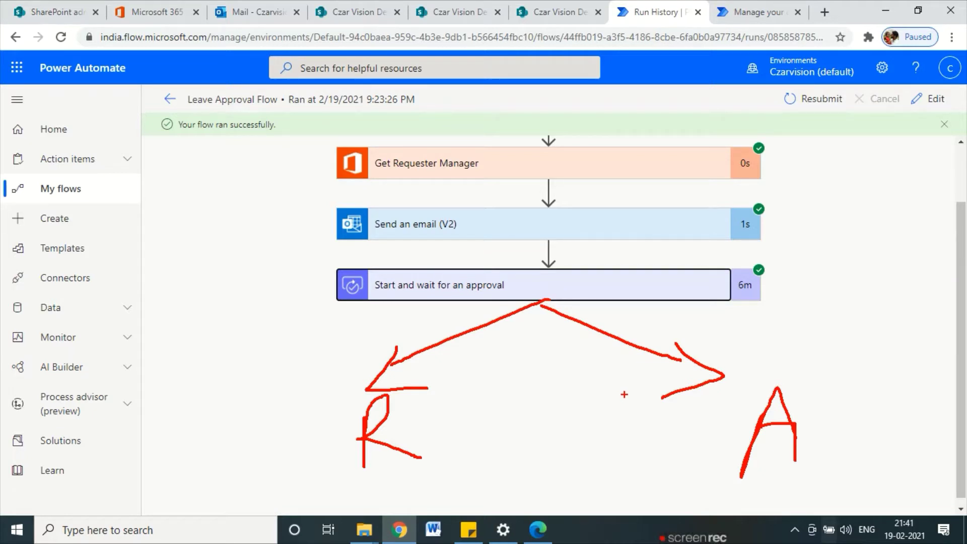
mouse_move(421, 378)
mouse_down()
mouse_move(413, 470)
mouse_move(421, 374)
mouse_up()
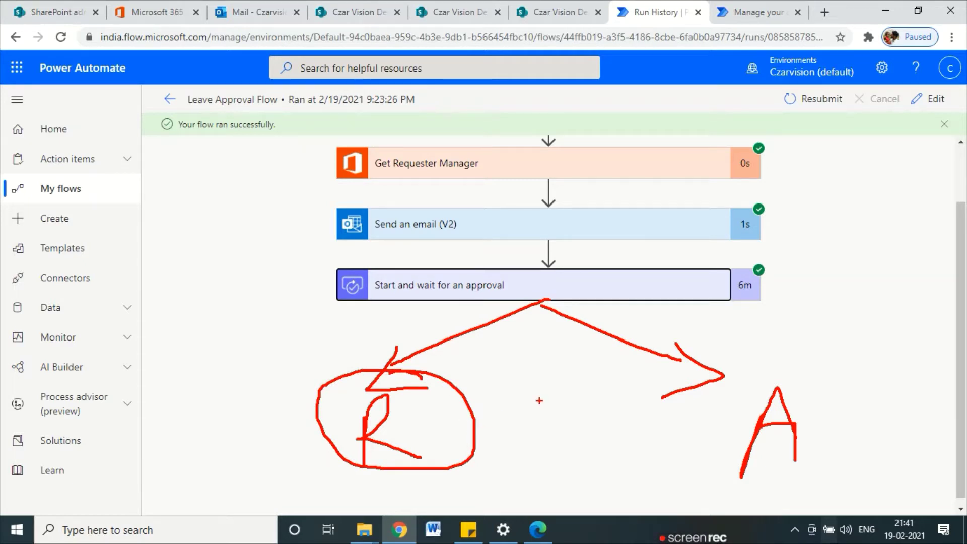
key(Escape)
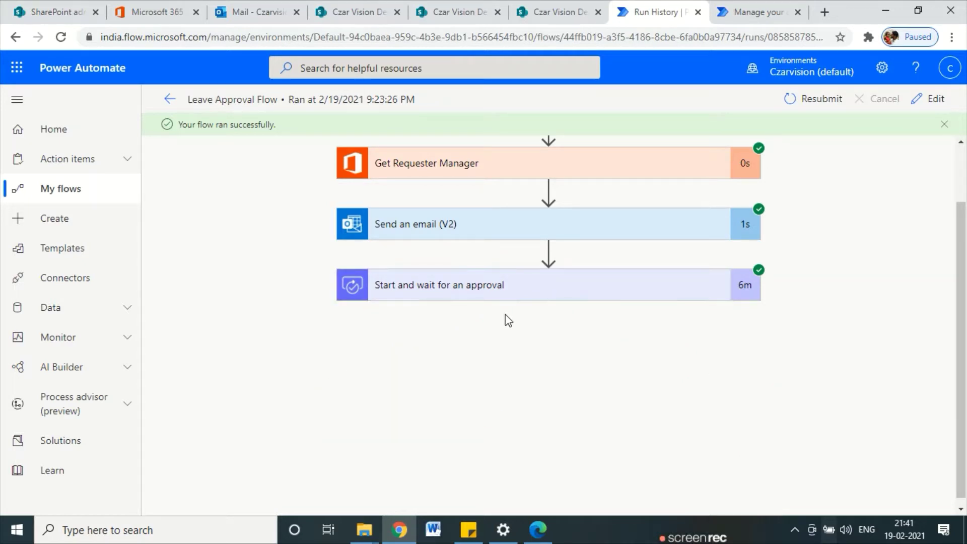
mouse_move(534, 301)
mouse_down()
mouse_move(470, 348)
mouse_move(466, 338)
mouse_move(491, 359)
mouse_move(624, 335)
mouse_move(635, 351)
mouse_up()
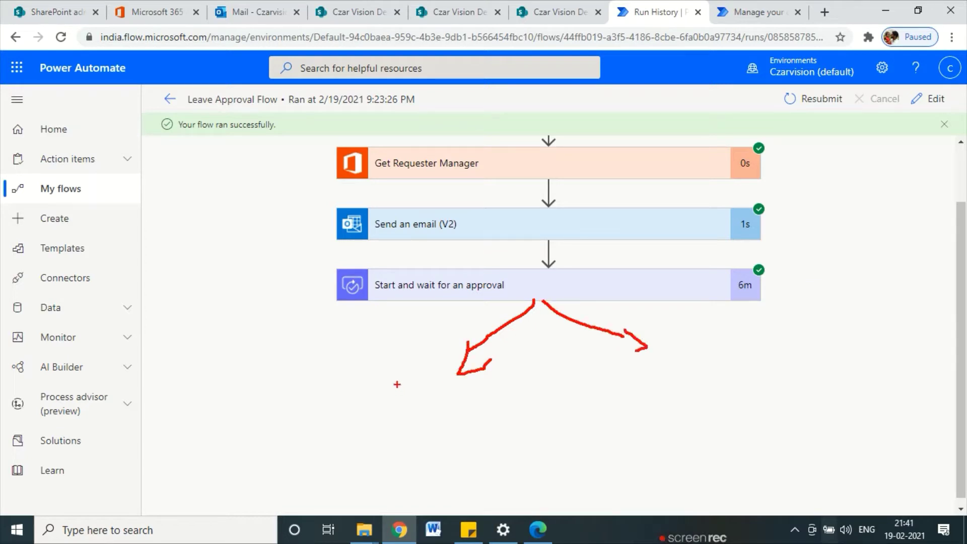
mouse_move(414, 359)
mouse_down()
mouse_move(406, 400)
mouse_move(431, 390)
mouse_up()
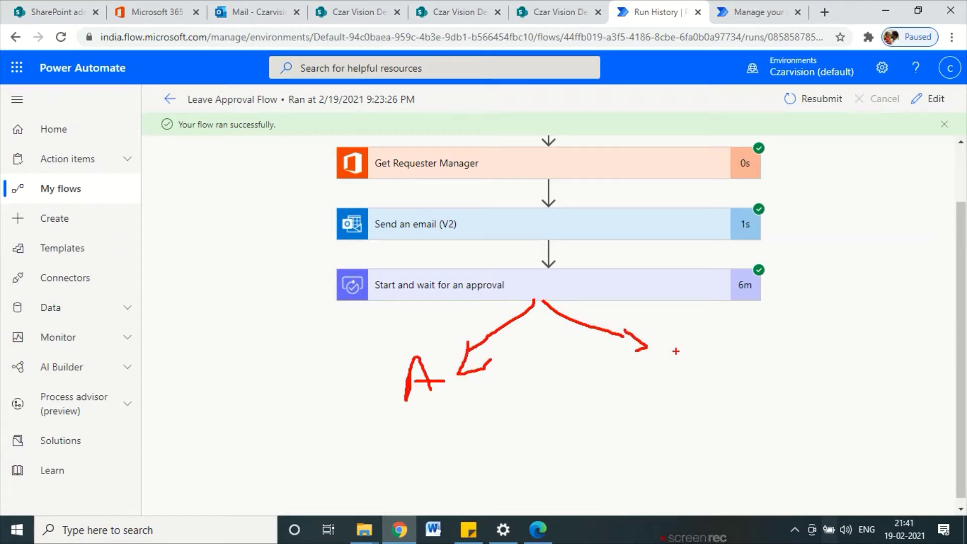
drag(675, 348, 713, 377)
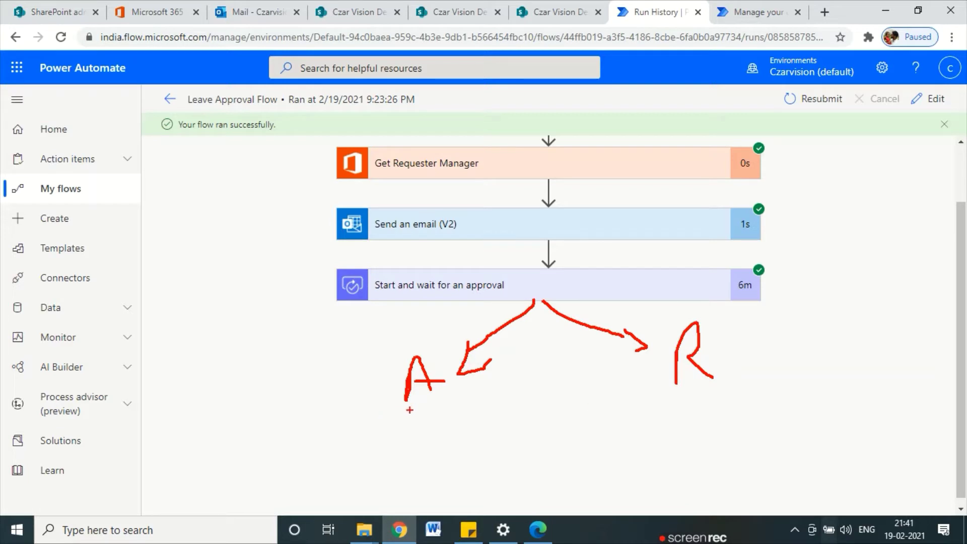
drag(423, 396, 427, 446)
mouse_move(410, 423)
mouse_down()
mouse_move(440, 433)
mouse_move(488, 480)
mouse_move(505, 480)
mouse_up()
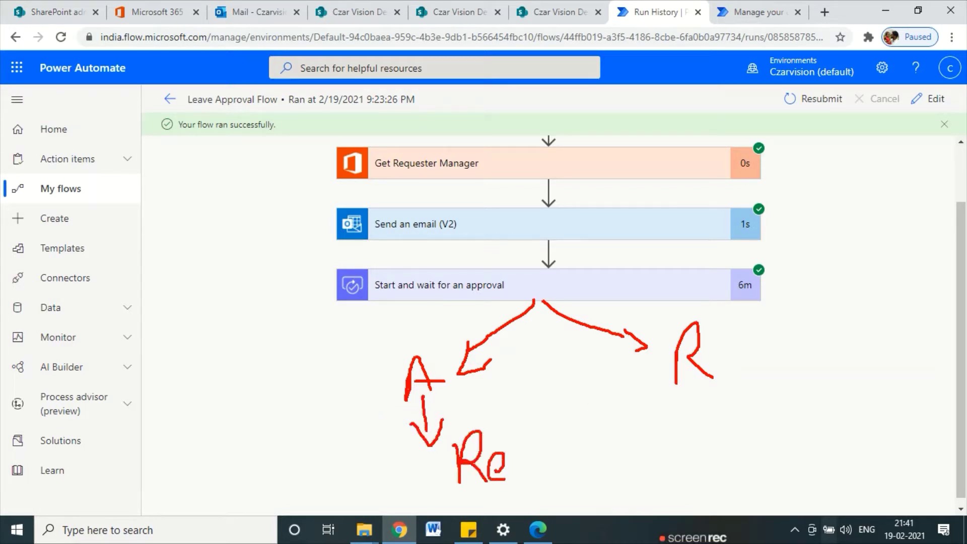
drag(701, 389, 699, 461)
mouse_move(682, 430)
mouse_down()
mouse_move(688, 439)
mouse_move(715, 419)
mouse_move(734, 489)
mouse_up()
mouse_move(737, 439)
mouse_down()
mouse_move(739, 461)
mouse_move(798, 481)
mouse_up()
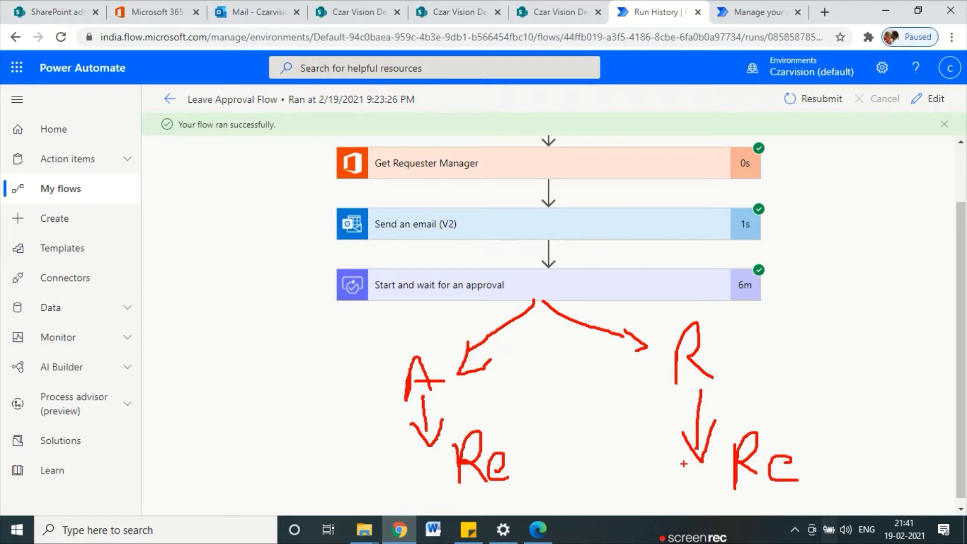
key(Escape)
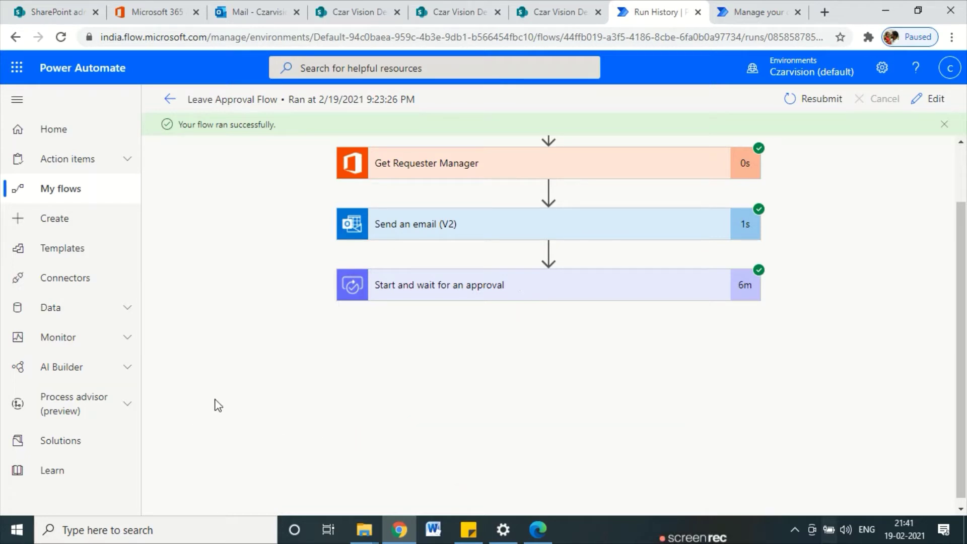
Briefly recheck the "Start and wait for an approval" outputs and open the Leave Approval Flow for editing
scroll(561, 413, up, 2)
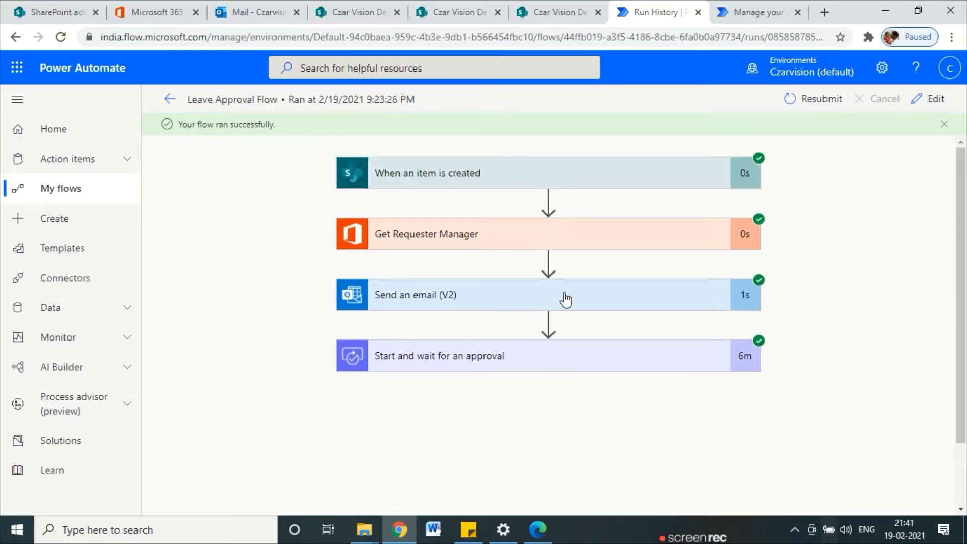
click(559, 365)
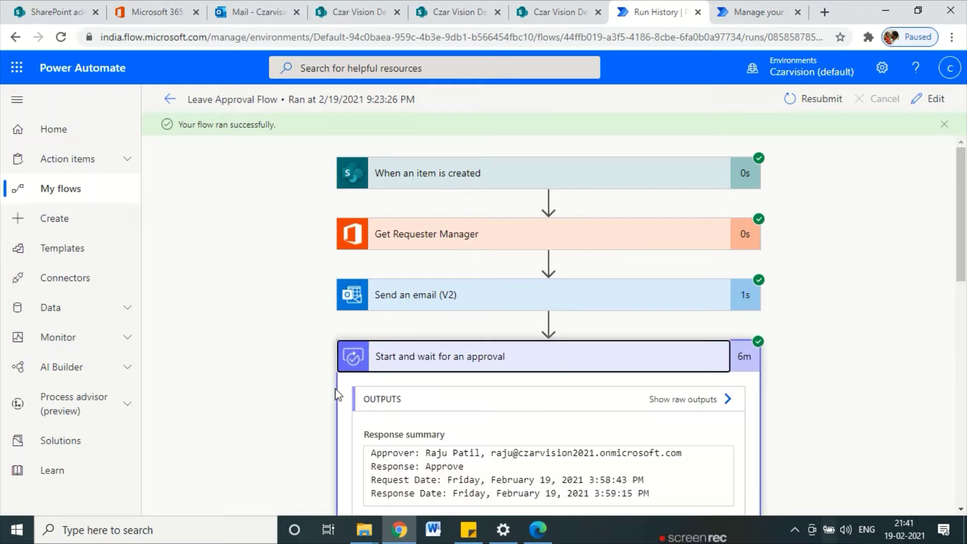
click(501, 364)
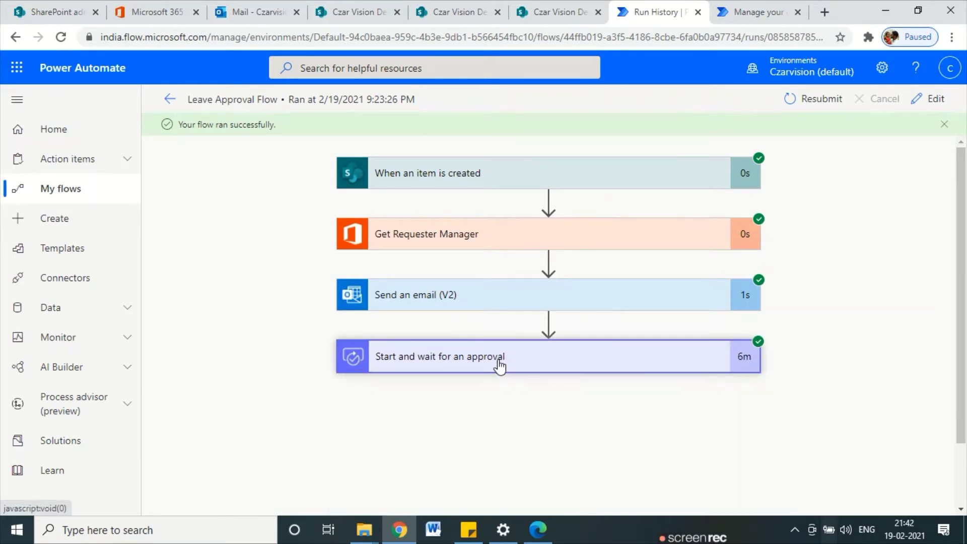
click(932, 100)
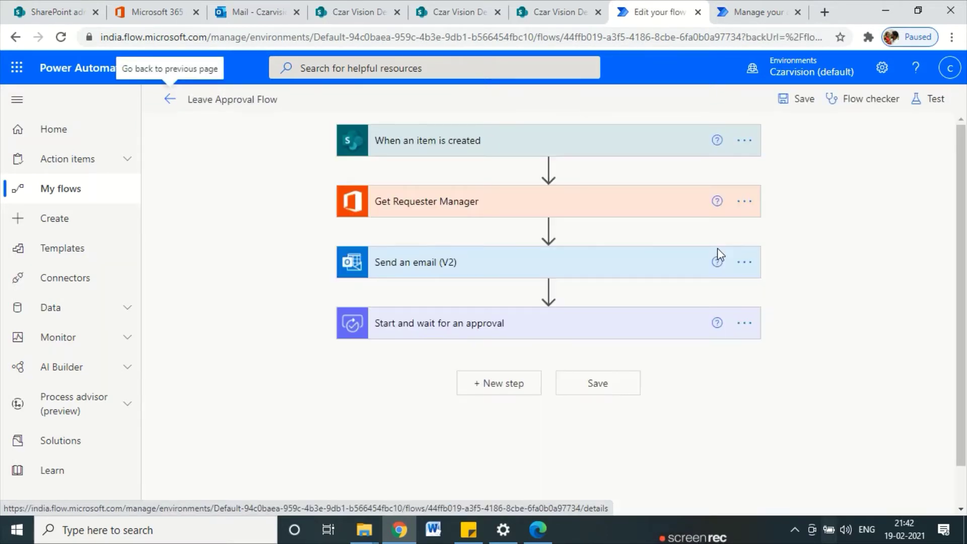
scroll(718, 250, down, 1)
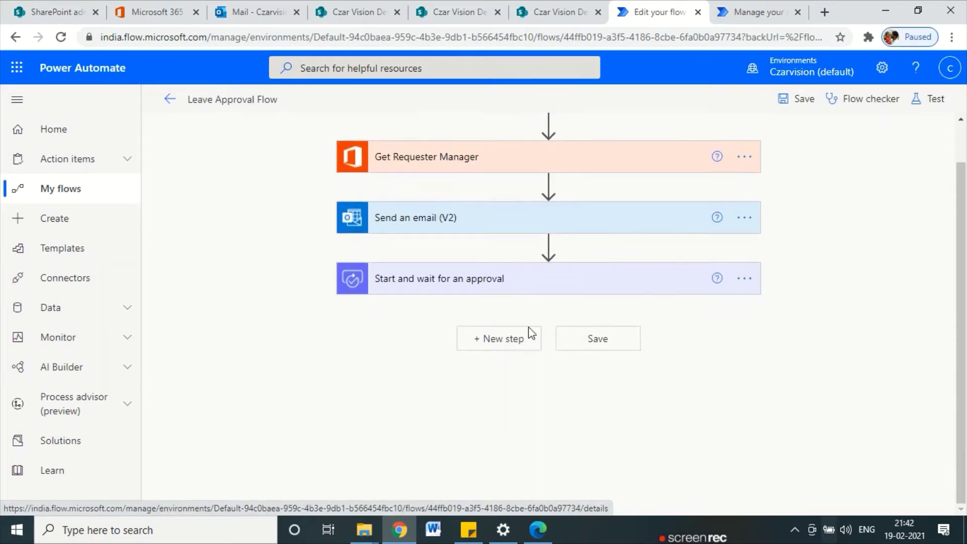
Add a Condition control after the "Start and wait for an approval" action
click(498, 347)
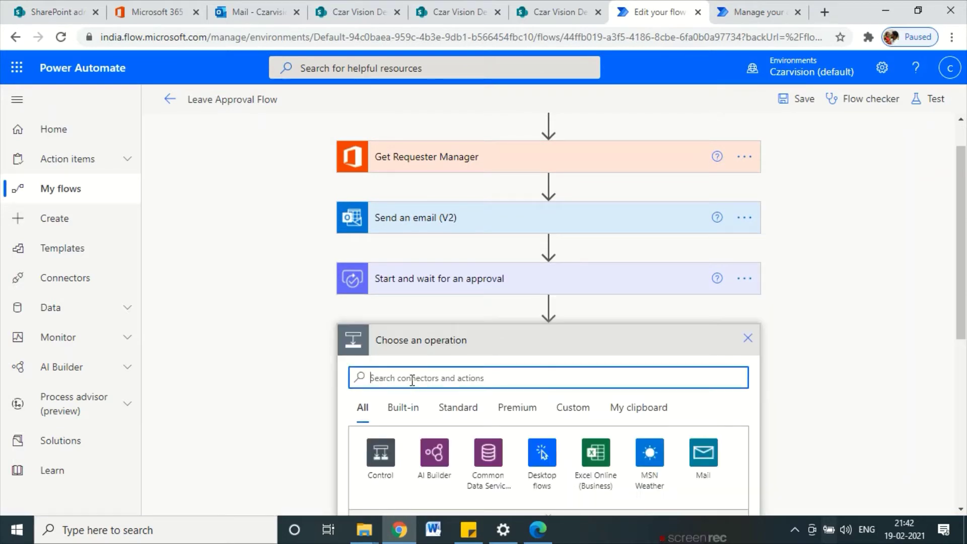
scroll(391, 307, down, 1)
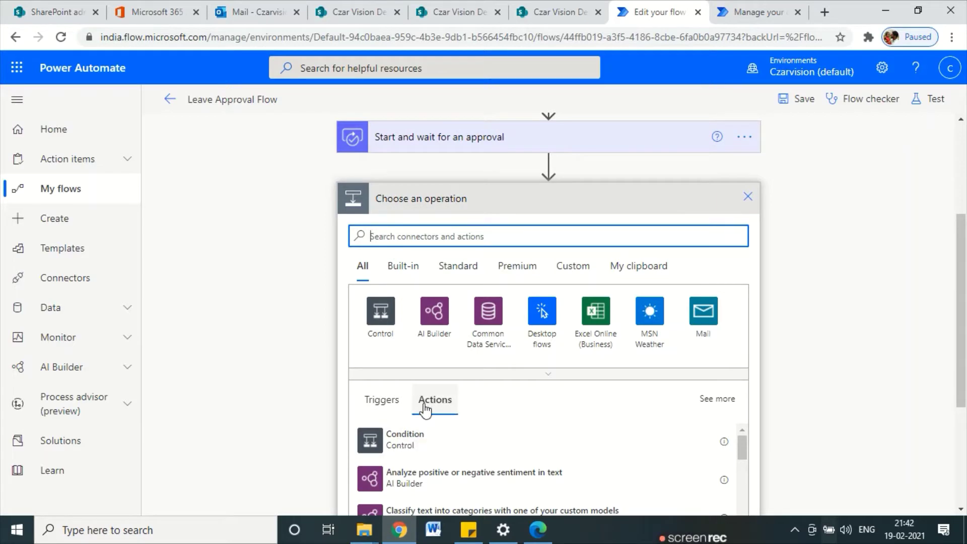
scroll(423, 406, down, 4)
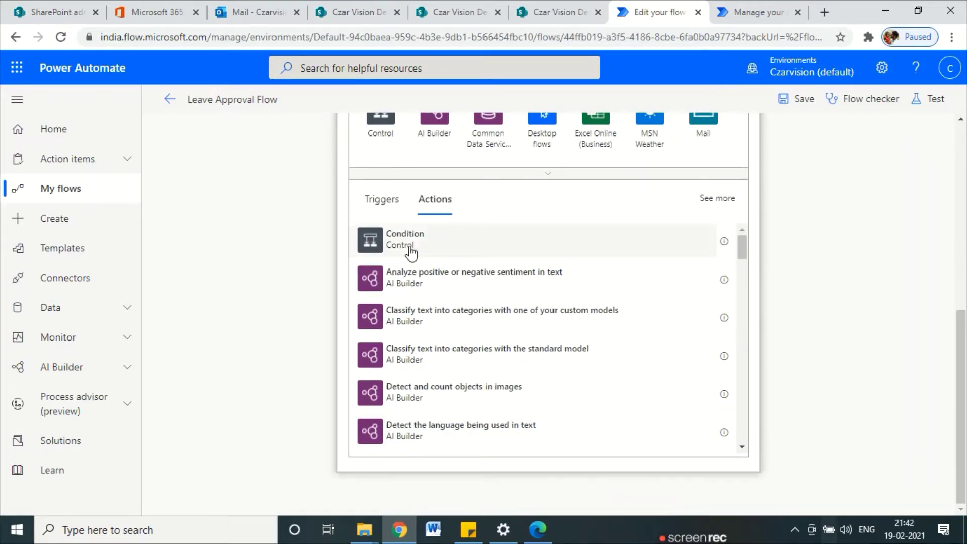
scroll(408, 251, up, 5)
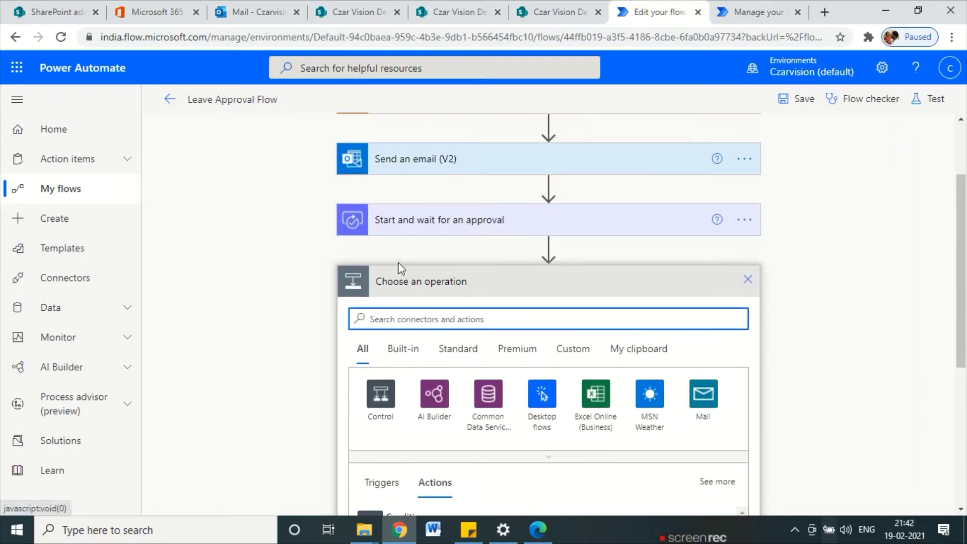
scroll(403, 398, down, 1)
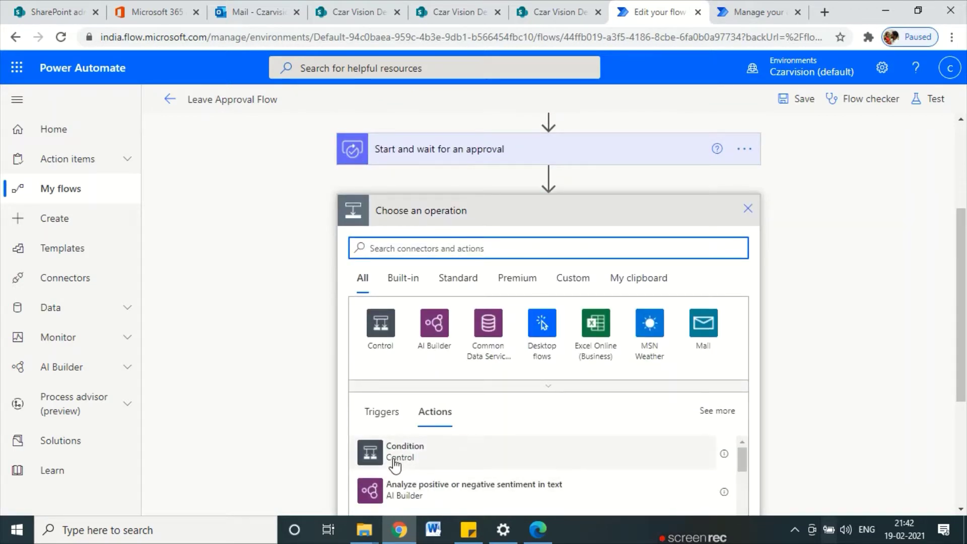
click(395, 461)
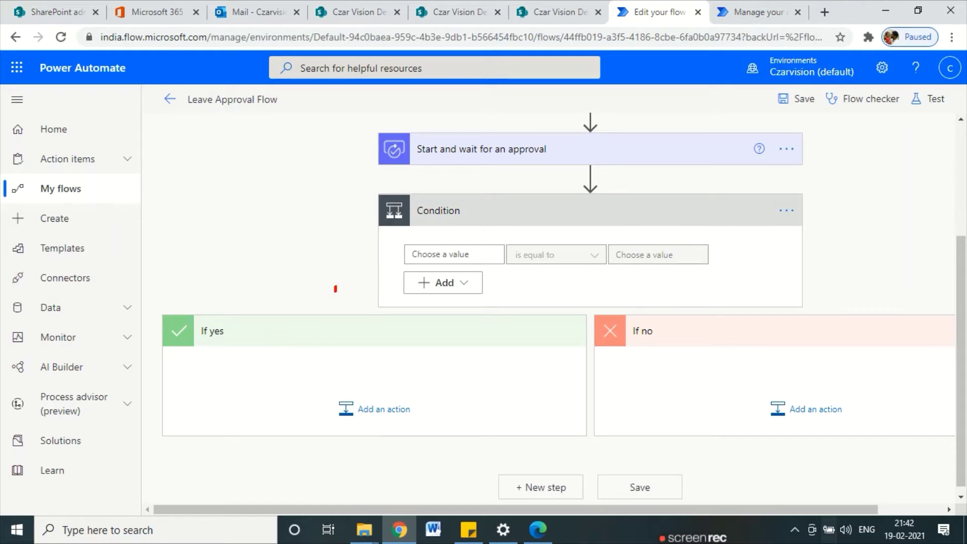
Open the dynamic content choices for the Condition's first value and view the flow's preceding actions
drag(336, 286, 328, 333)
mouse_move(851, 281)
mouse_down()
mouse_move(871, 321)
mouse_move(862, 328)
mouse_move(885, 322)
mouse_up()
click(468, 255)
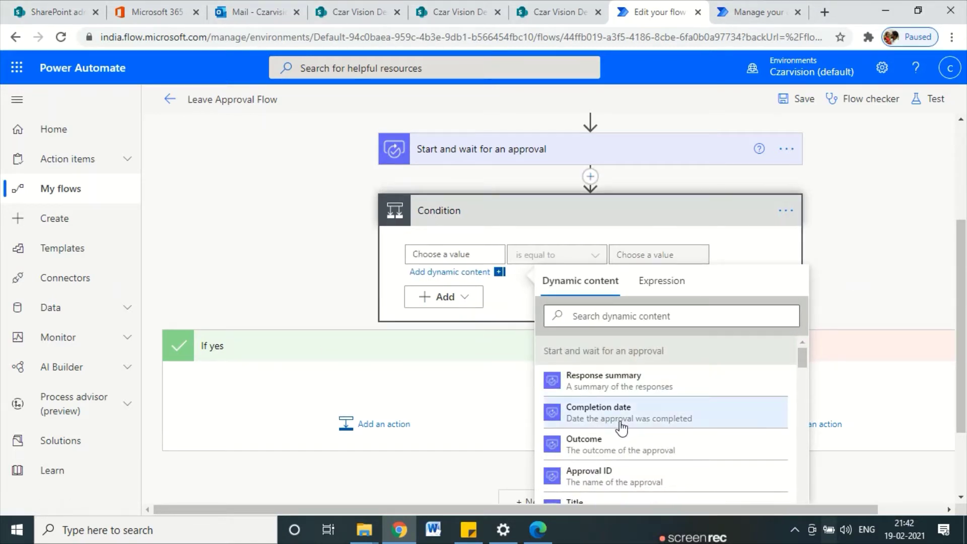
scroll(496, 362, up, 3)
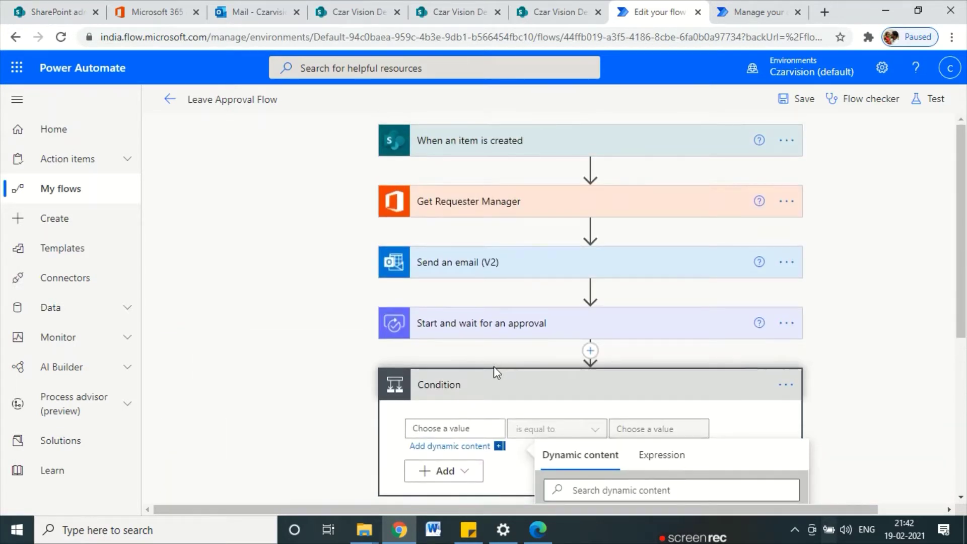
mouse_move(260, 180)
mouse_down()
mouse_move(321, 164)
mouse_move(343, 177)
mouse_up()
drag(253, 230, 361, 205)
drag(347, 191, 355, 231)
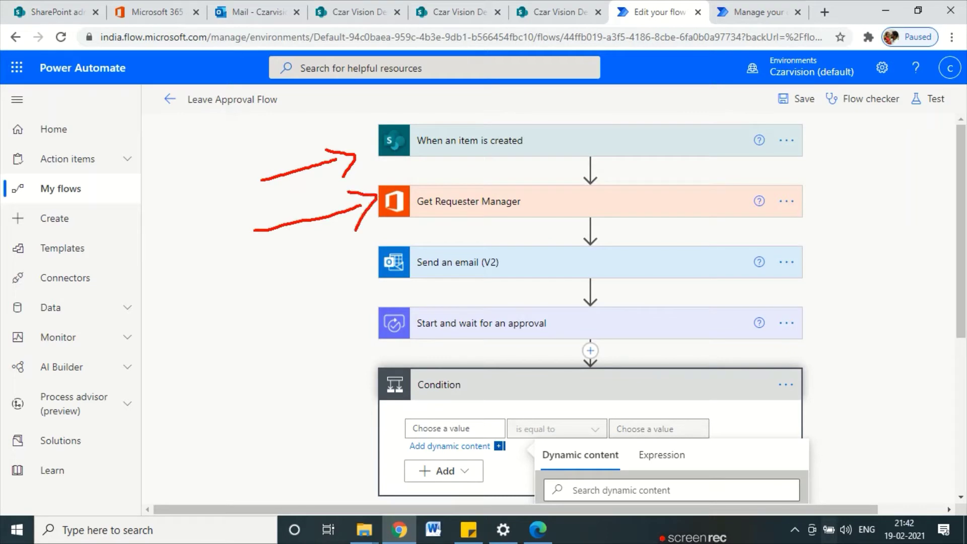
mouse_move(235, 295)
mouse_down()
mouse_move(322, 274)
mouse_move(336, 288)
mouse_up()
drag(266, 346, 341, 326)
mouse_move(333, 309)
mouse_down()
mouse_move(355, 312)
mouse_move(343, 340)
mouse_up()
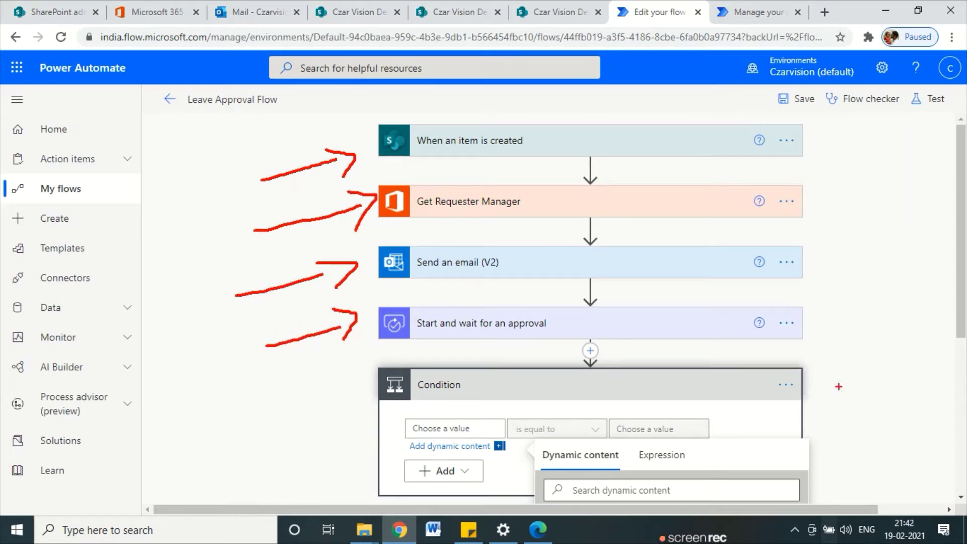
key(Escape)
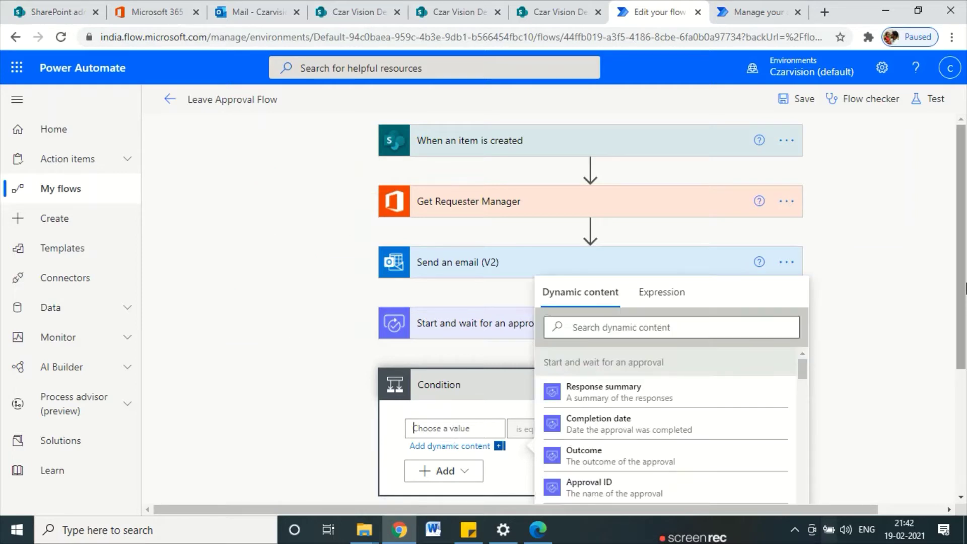
Examine the "Start and wait for an approval" group in the Condition's dynamic content and dismiss the choices
drag(965, 289, 966, 438)
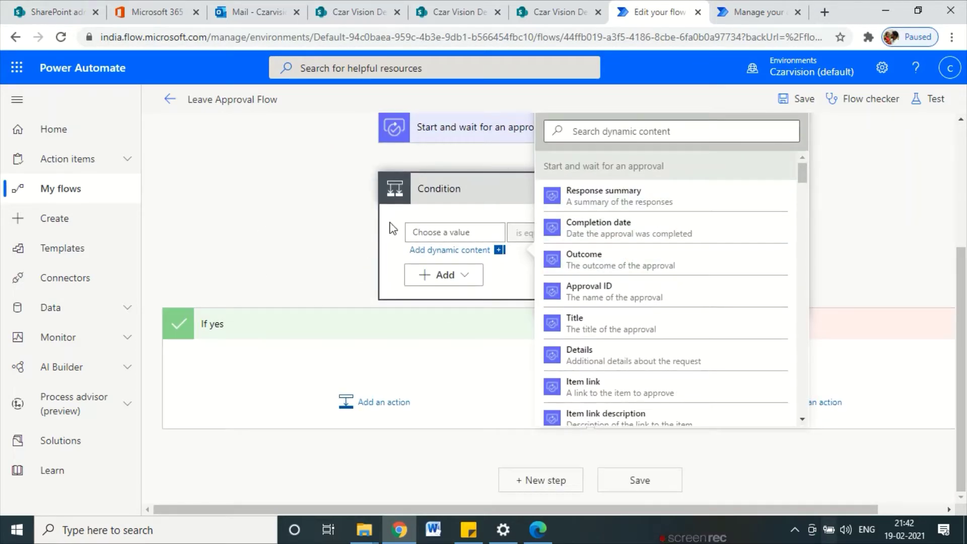
mouse_move(324, 249)
mouse_down()
mouse_move(298, 164)
mouse_move(302, 143)
mouse_move(326, 144)
mouse_move(320, 178)
mouse_up()
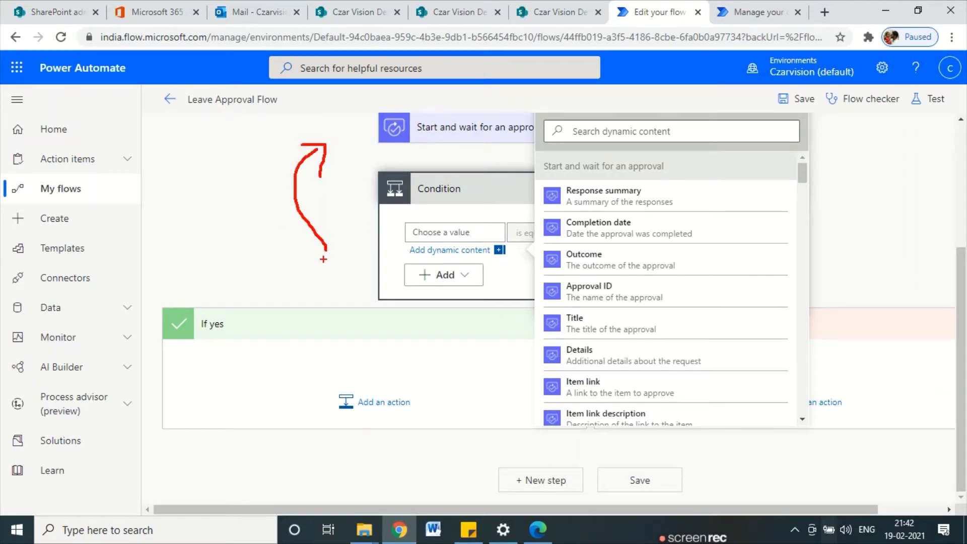
key(Escape)
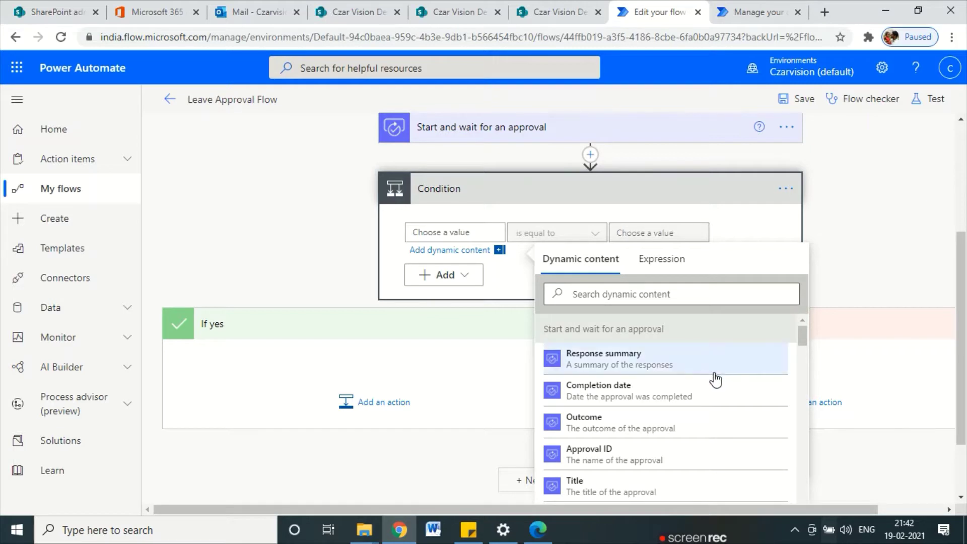
drag(581, 331, 654, 333)
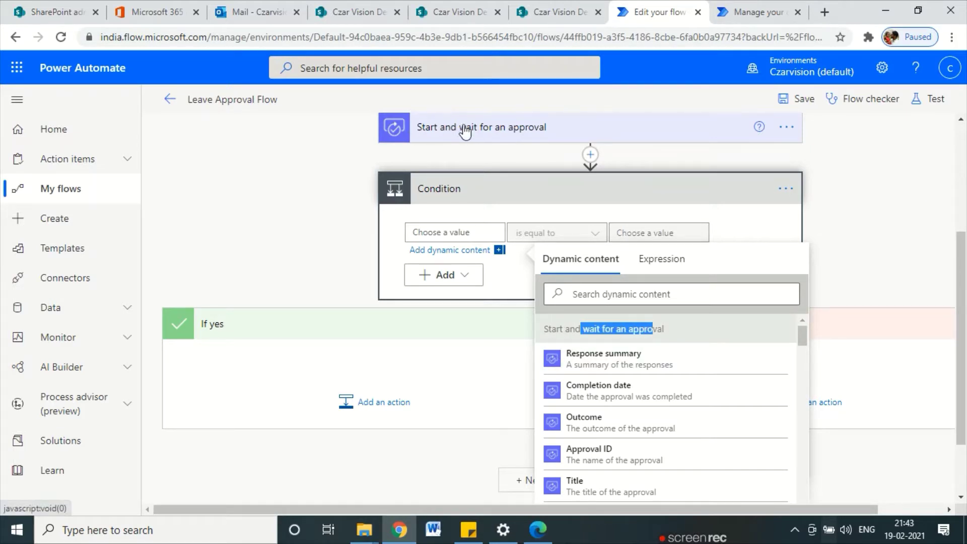
click(269, 176)
Rename the "Start and wait for an approval" action to "Approval action for Manager"
scroll(432, 328, up, 3)
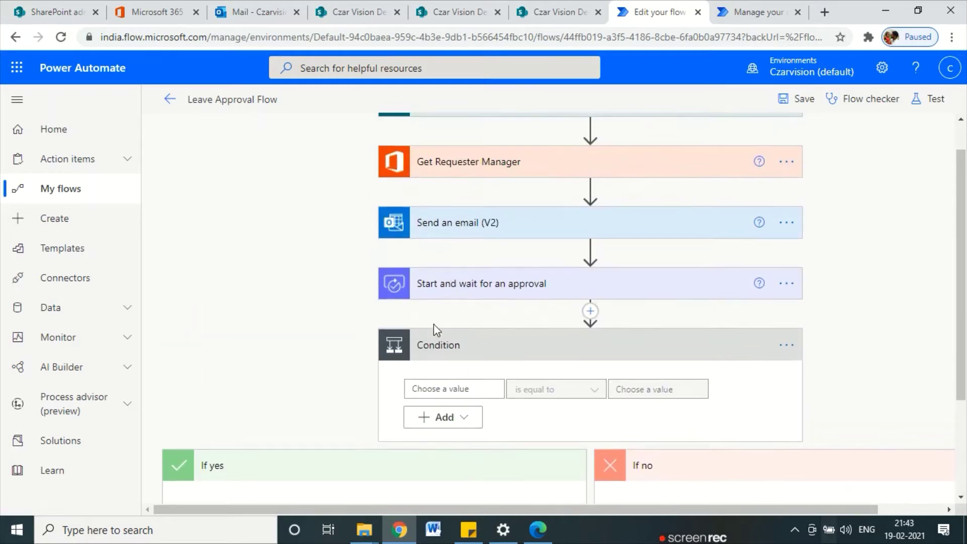
click(439, 288)
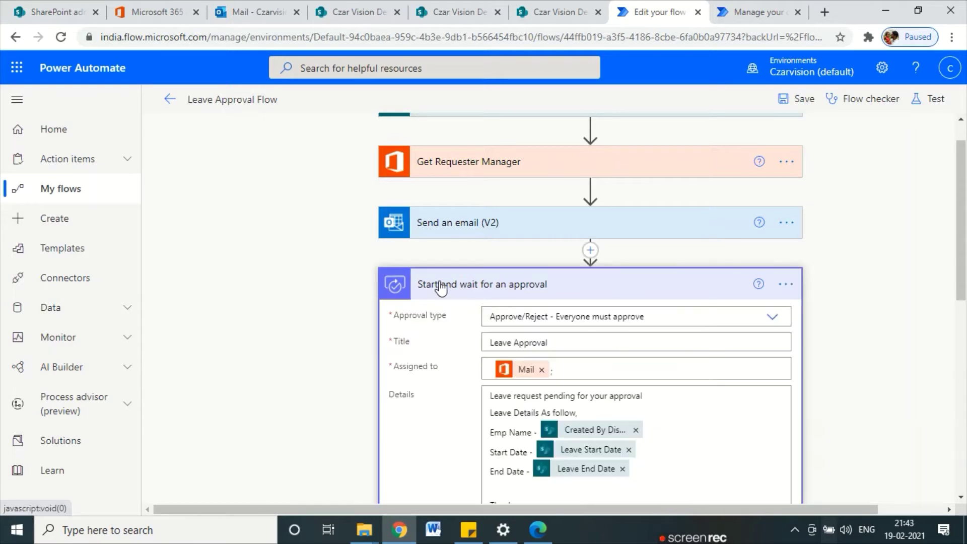
click(788, 286)
click(793, 265)
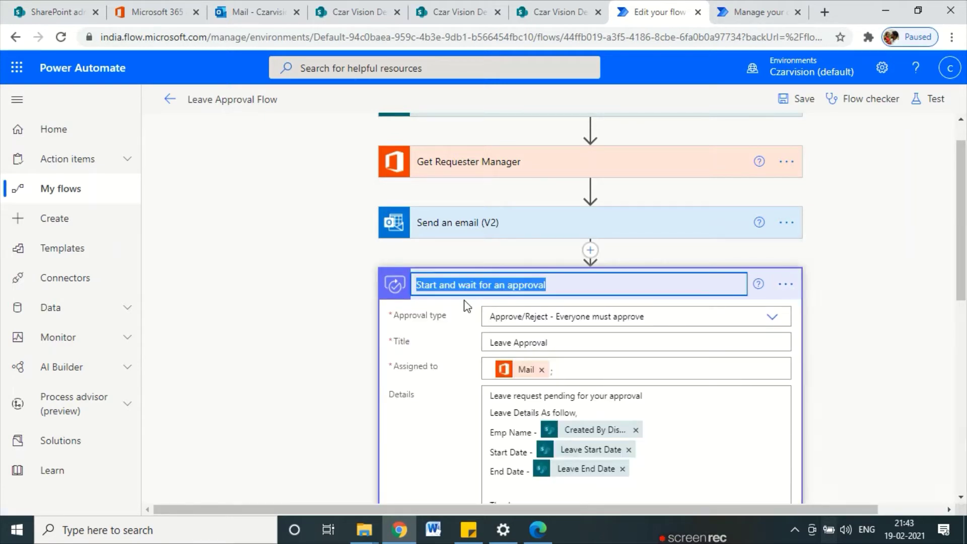
key(BackSpace)
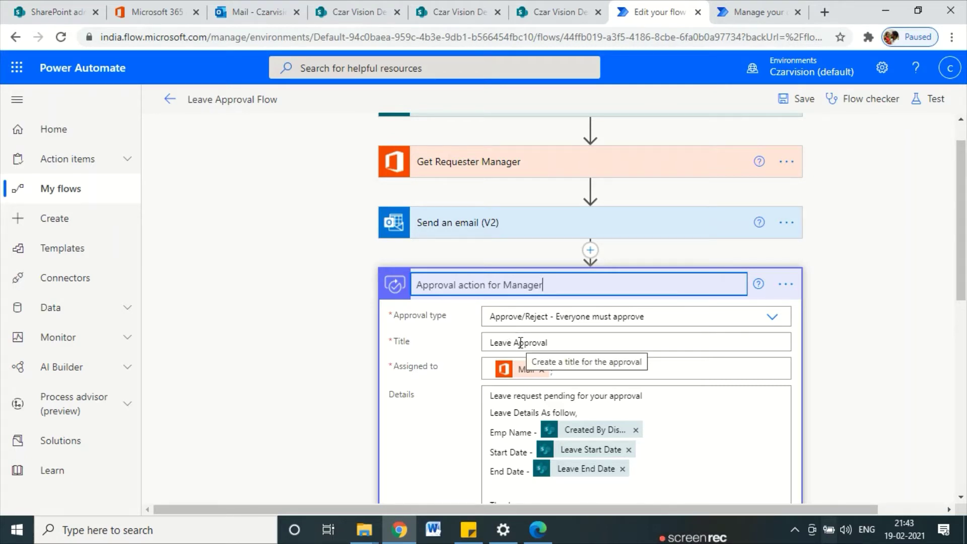
click(332, 403)
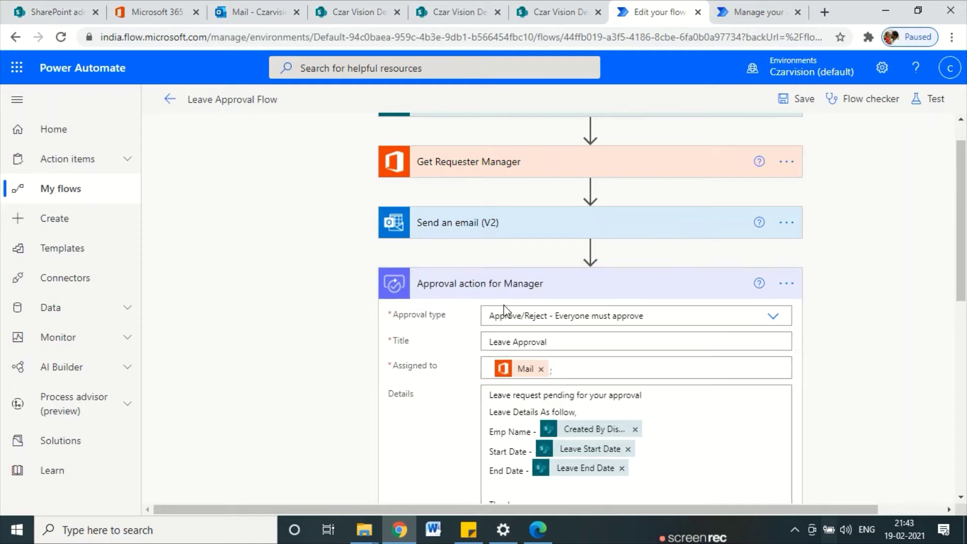
Rename the "Send an email (V2)" action to "Leave Request submitted email to Requester"
click(787, 222)
click(637, 249)
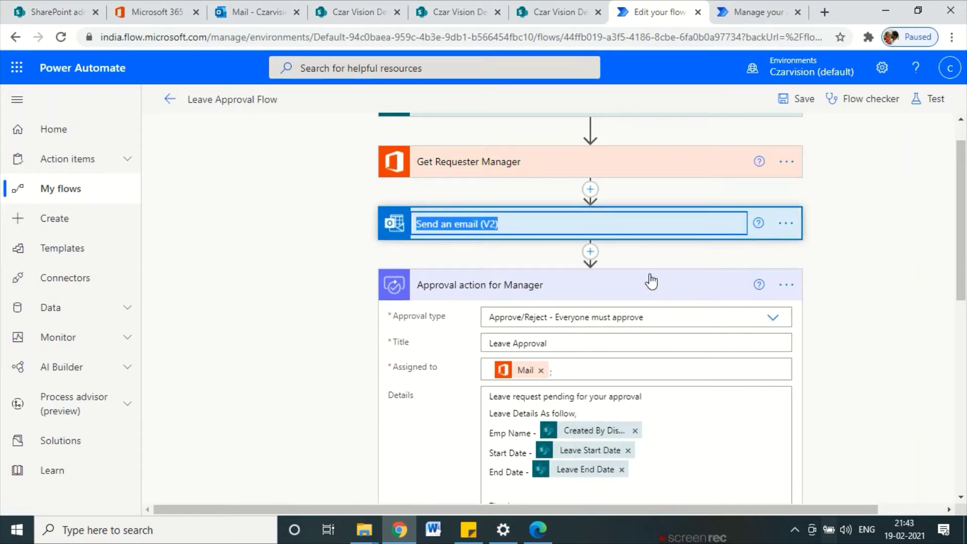
key(BackSpace)
text(Leave Reques)
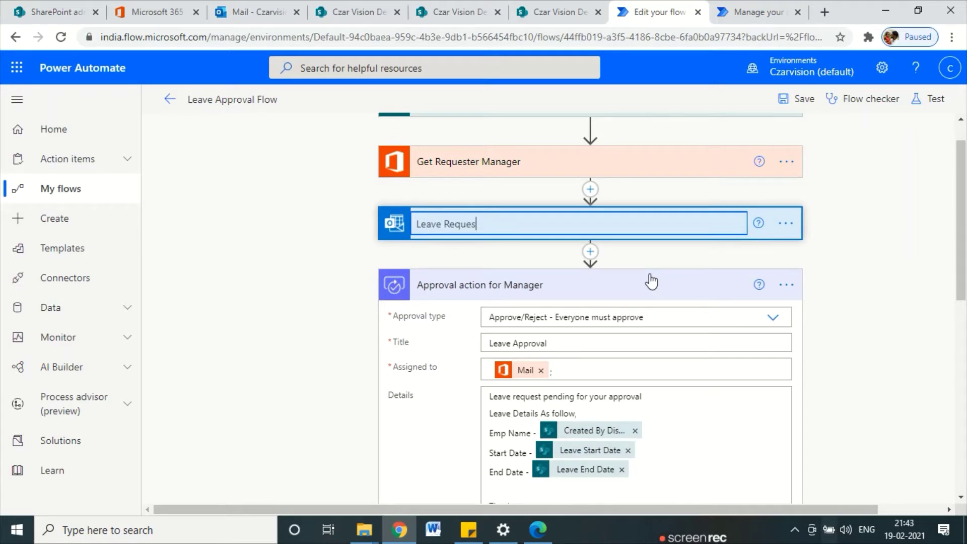
text(t submitted email to Requester)
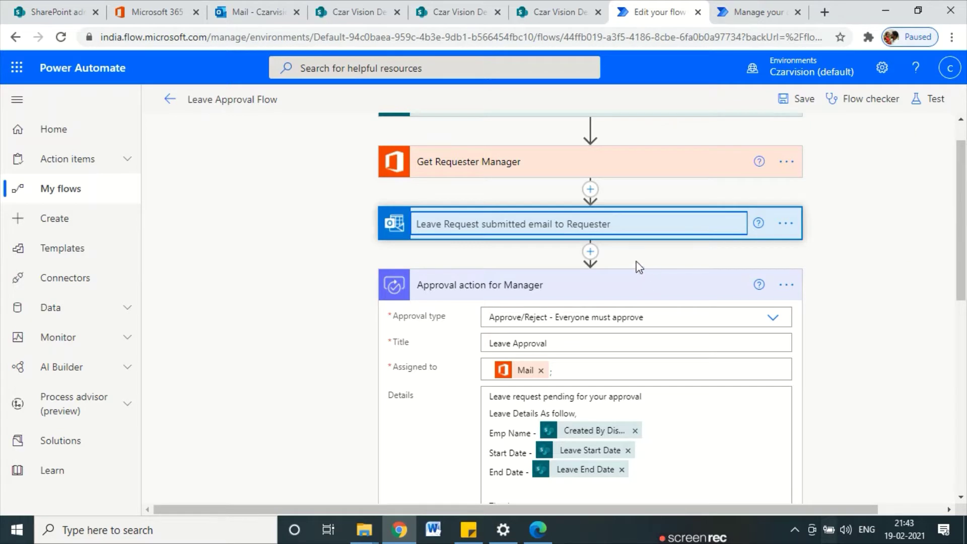
key(Return)
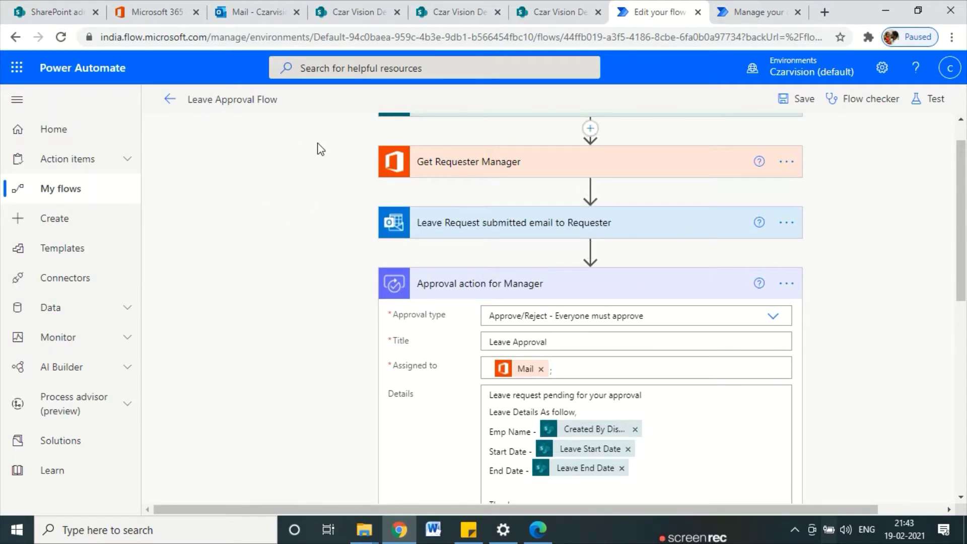
Collapse the manager approval action and set the Condition's first value to its Outcome dynamic content
click(451, 286)
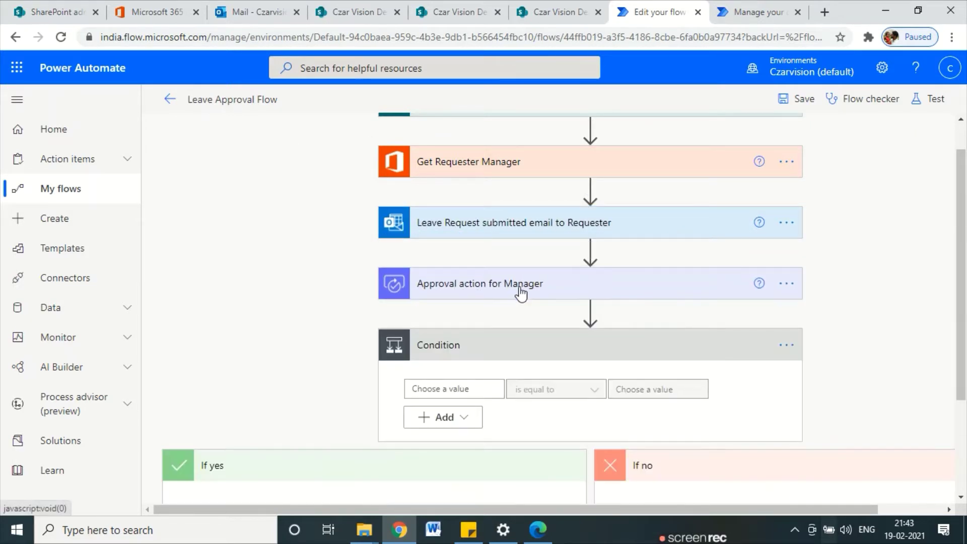
scroll(454, 277, down, 3)
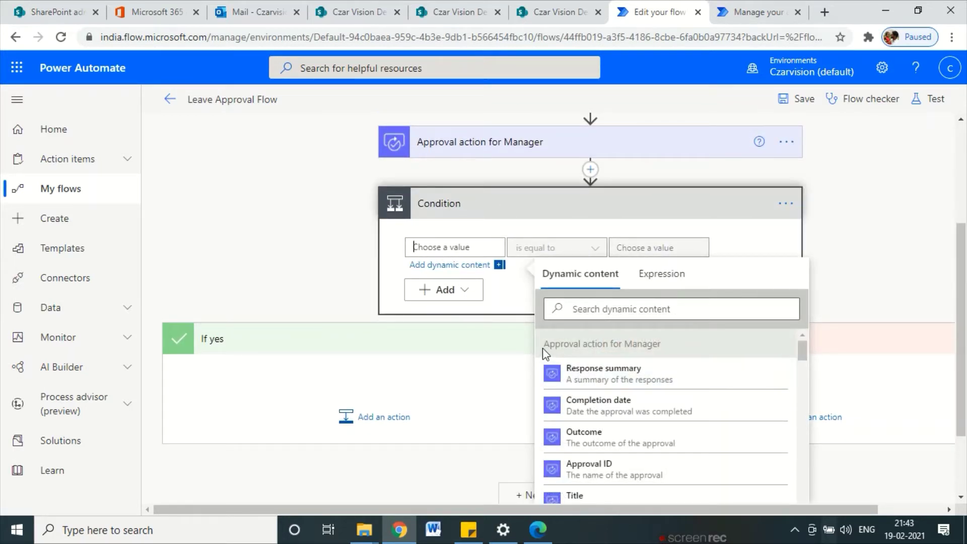
drag(547, 345, 652, 344)
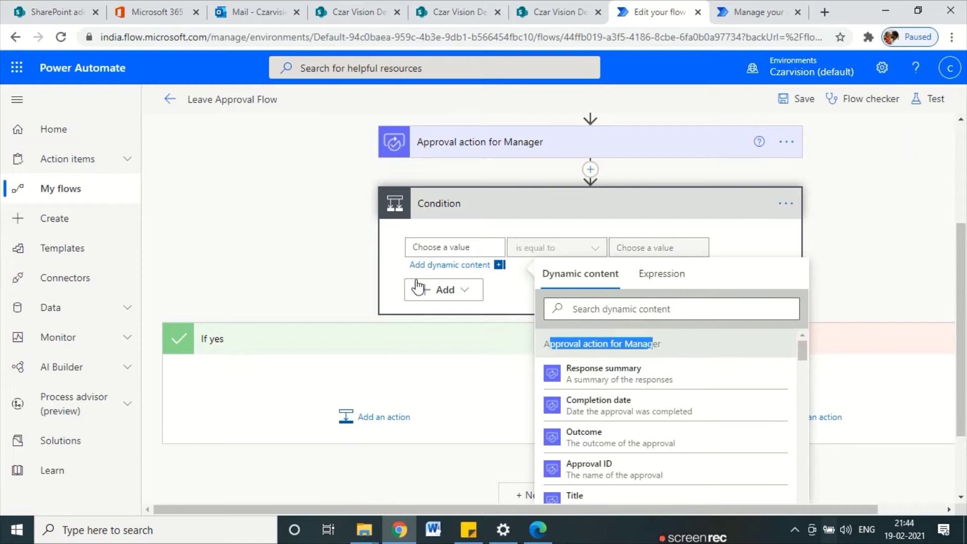
click(427, 250)
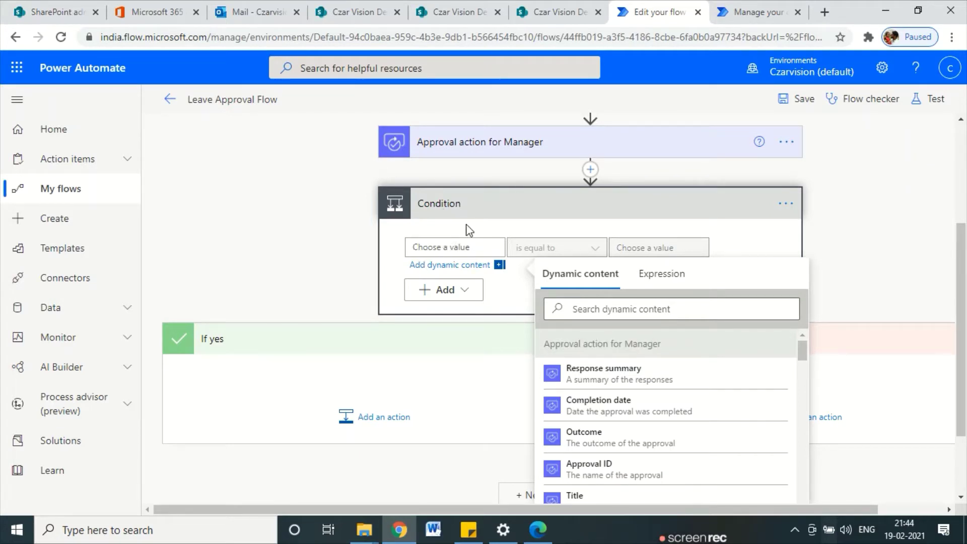
mouse_move(359, 133)
mouse_down()
mouse_move(351, 220)
mouse_move(361, 217)
mouse_up()
scroll(669, 418, down, 2)
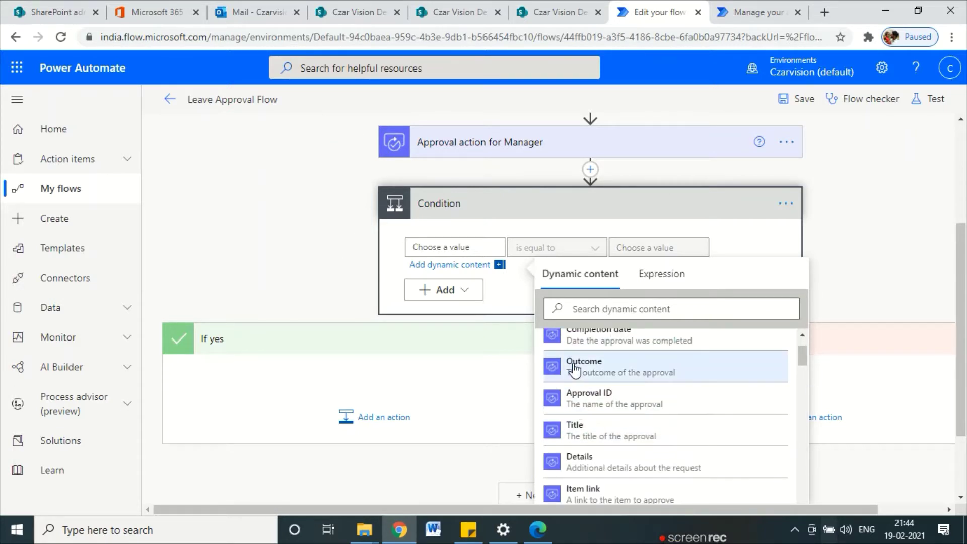
click(594, 371)
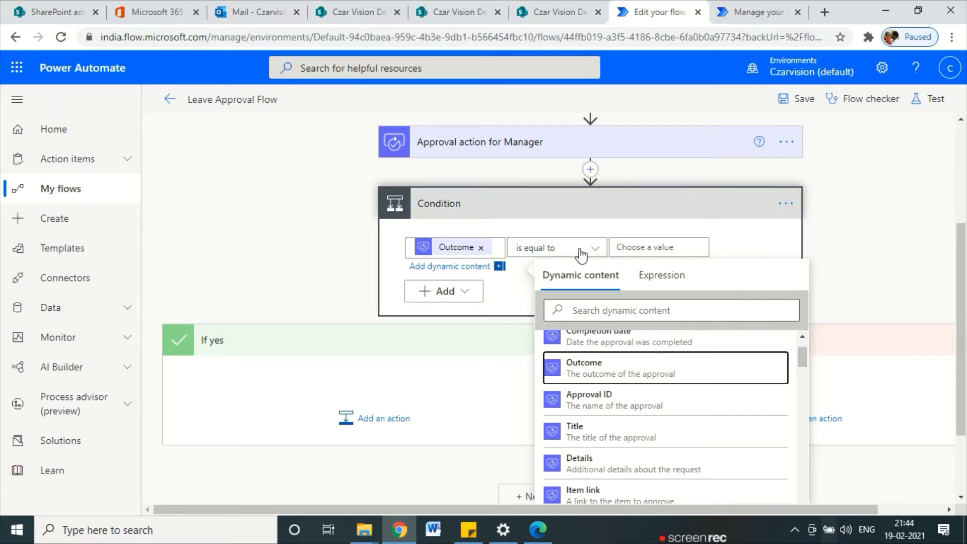
Set the Condition's comparison value to "Approve", keeping the "is equal to" operator
click(679, 252)
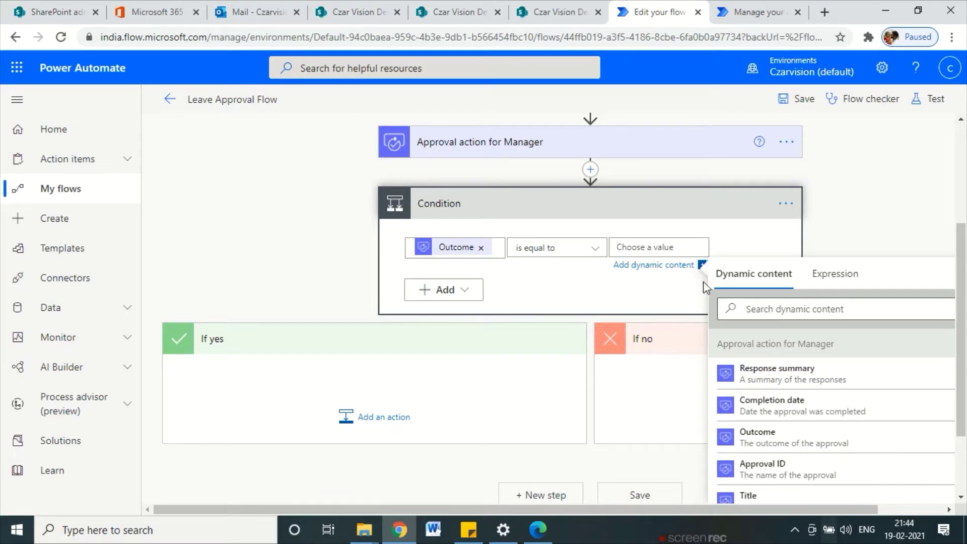
text(Approve)
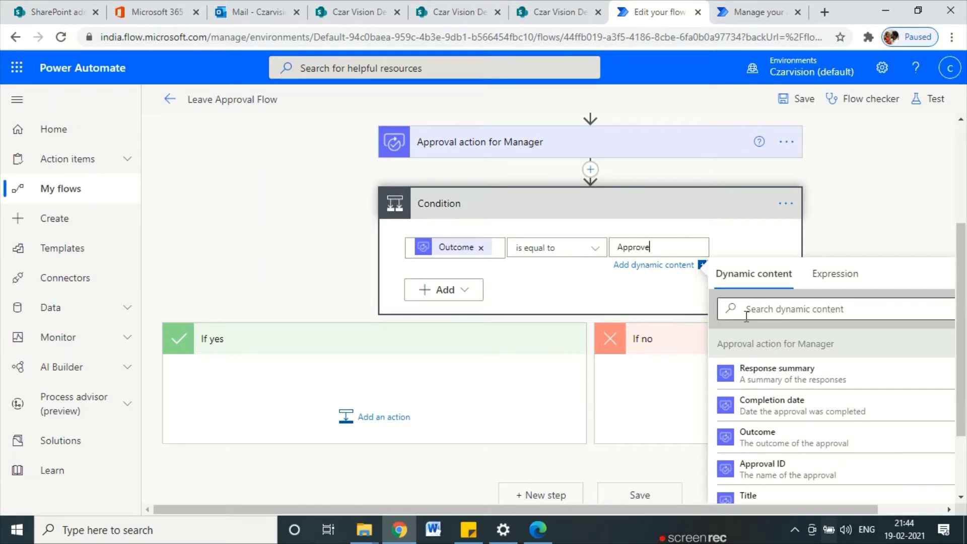
click(243, 264)
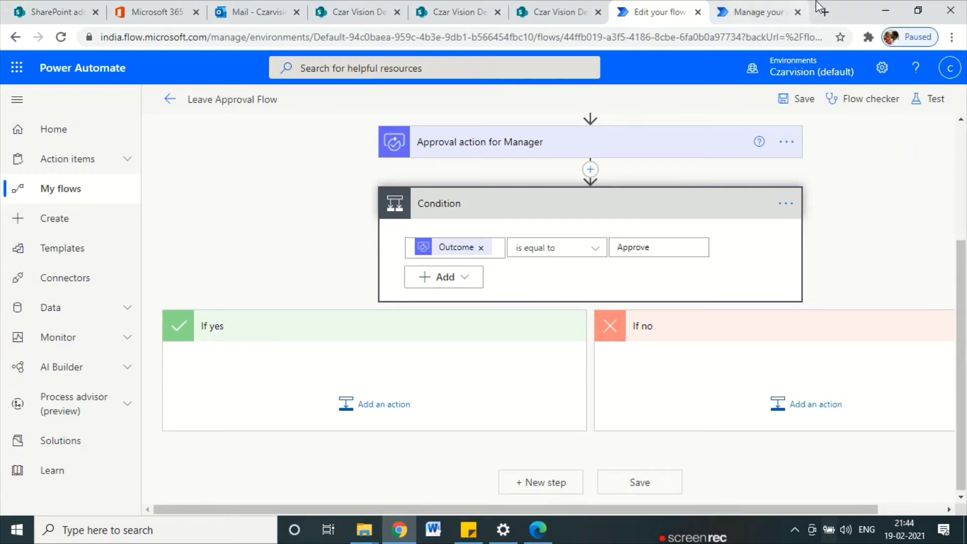
Open the Leave Approval Flow's Feb 19, 09:23 PM run from its 28-day run history
click(761, 12)
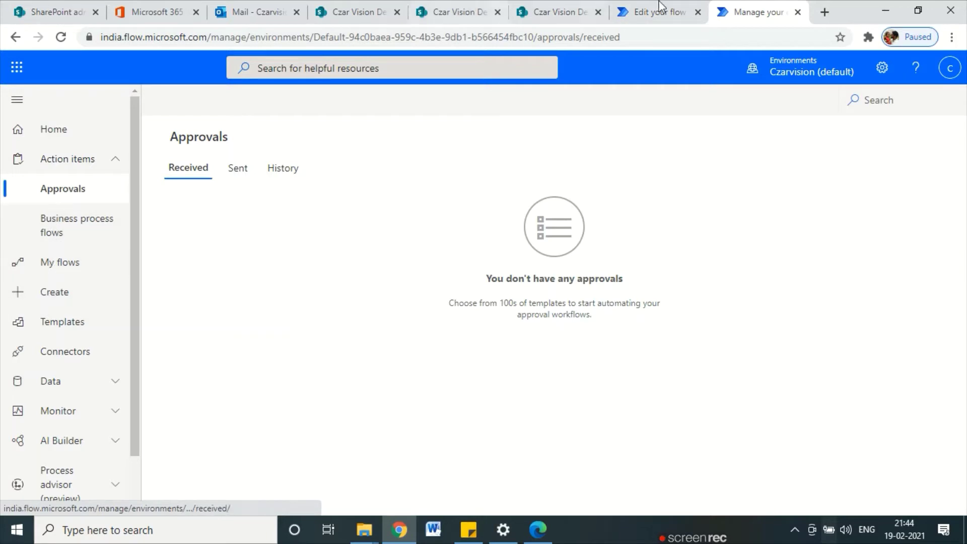
click(77, 274)
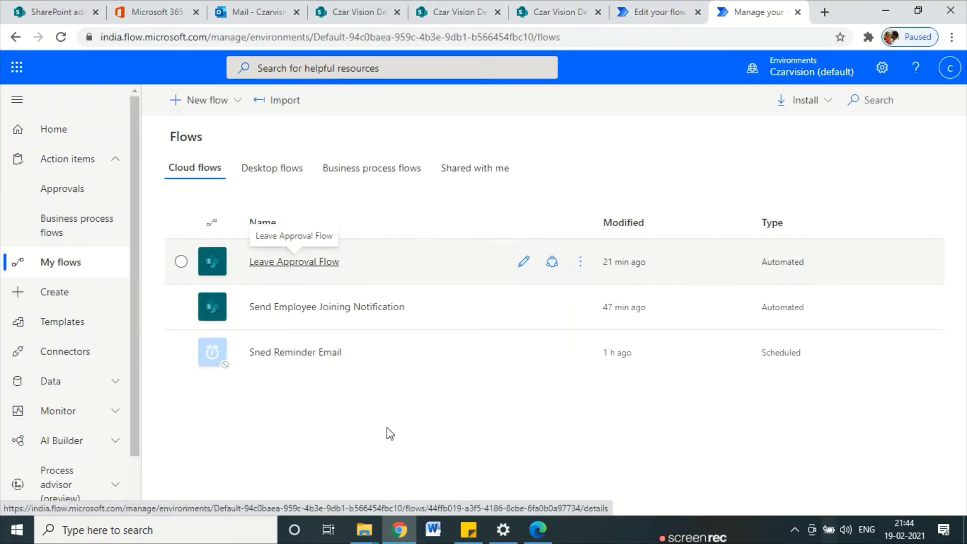
click(296, 261)
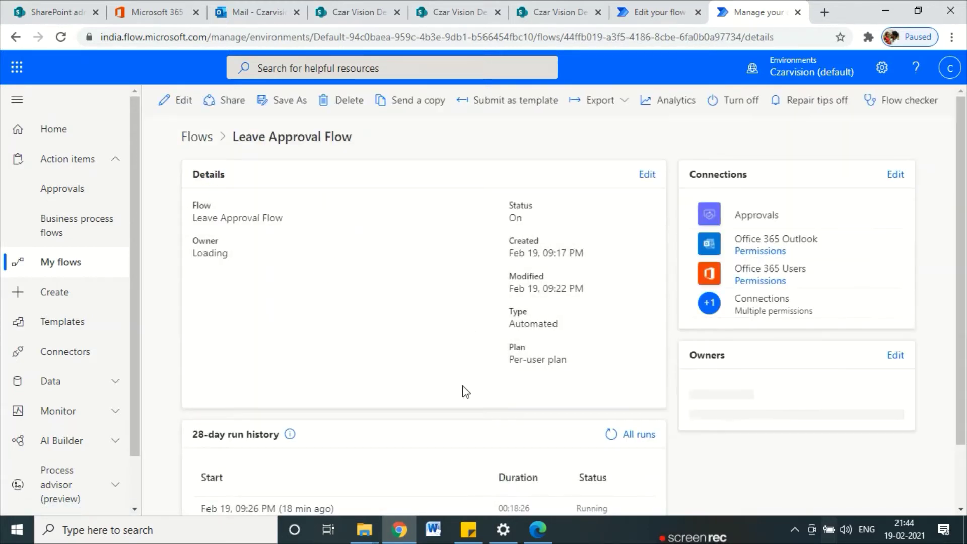
scroll(505, 400, down, 2)
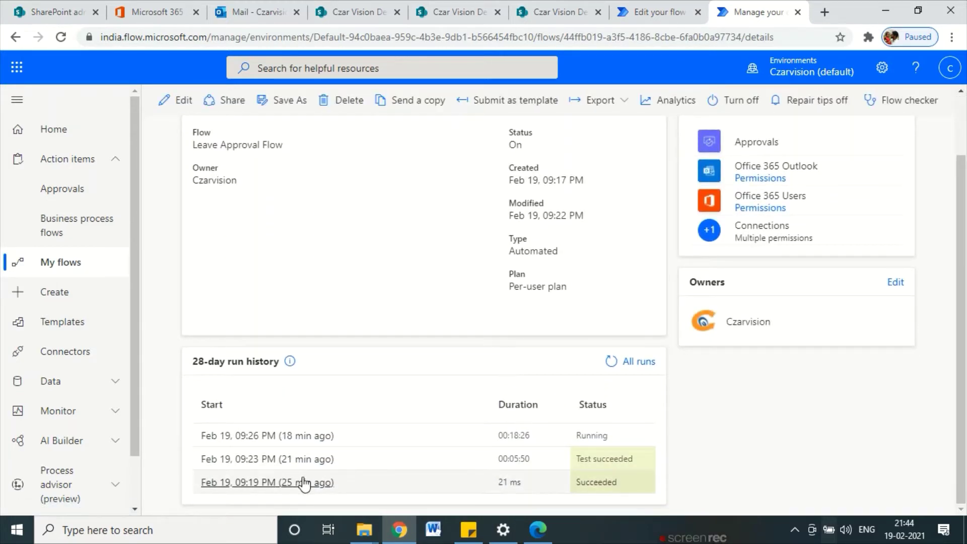
click(291, 459)
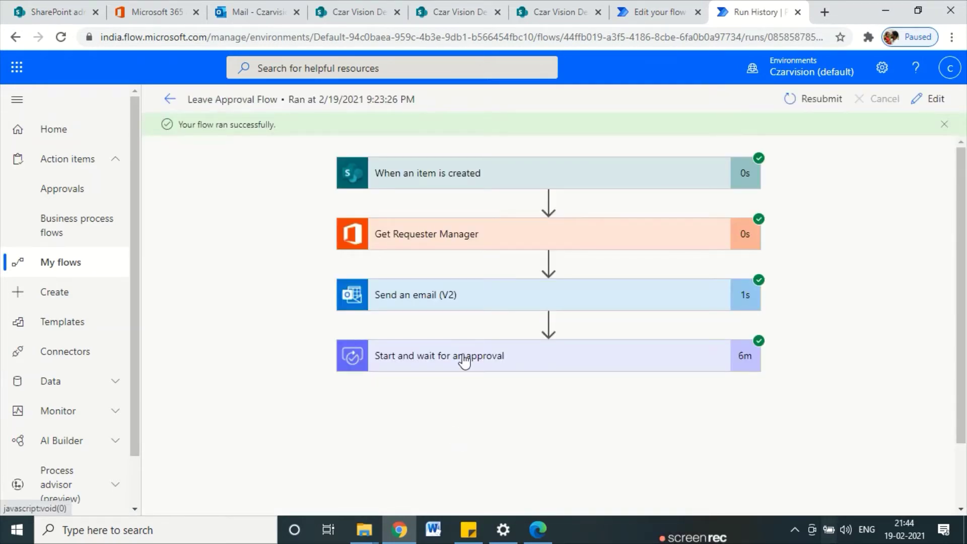
Examine the outputs of the run's "Start and wait for an approval" action, especially the Outcome value
click(460, 356)
scroll(461, 368, down, 7)
scroll(417, 389, down, 2)
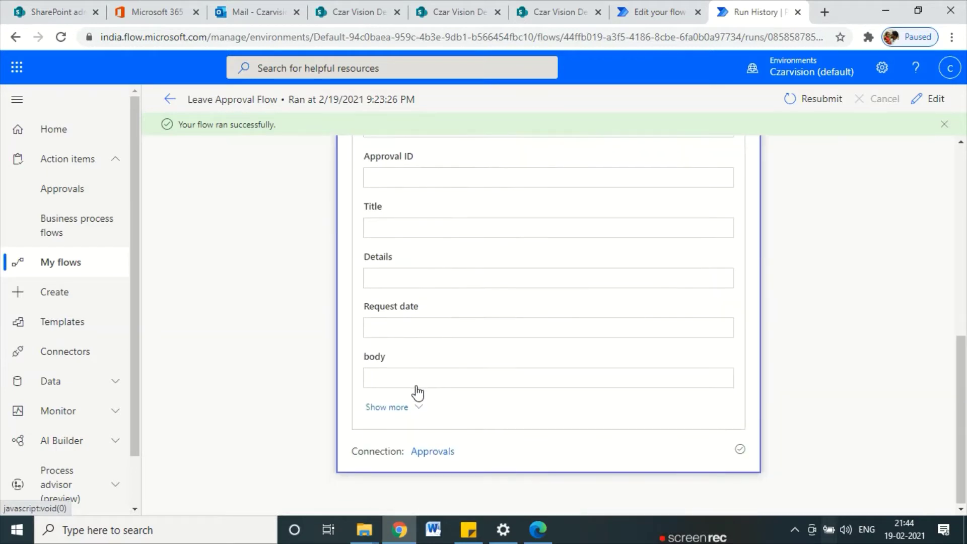
scroll(417, 386, down, 1)
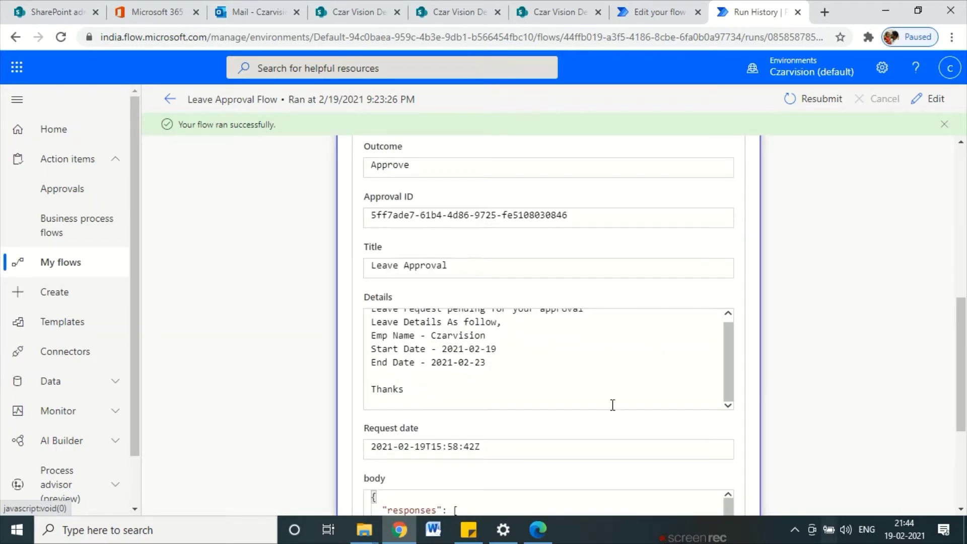
scroll(543, 460, down, 4)
scroll(496, 366, down, 2)
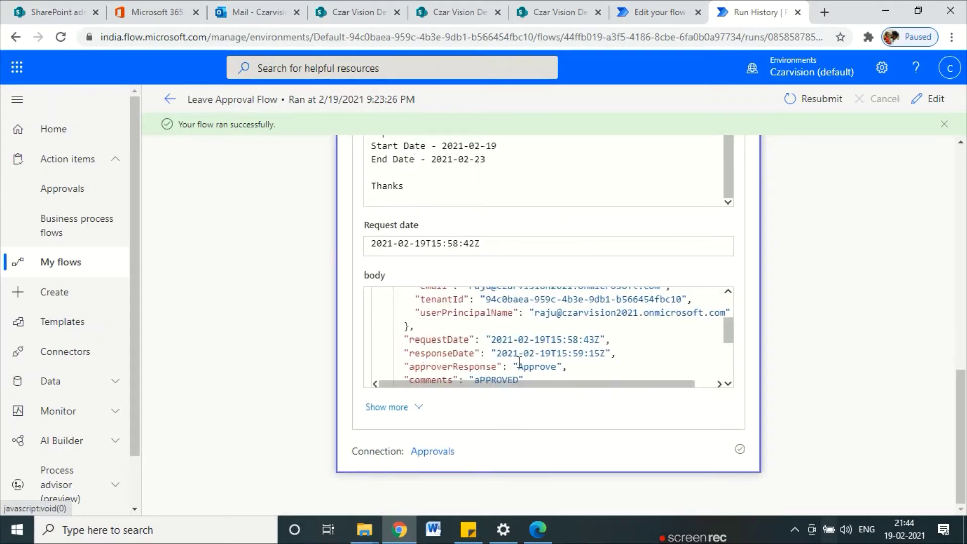
scroll(509, 368, up, 6)
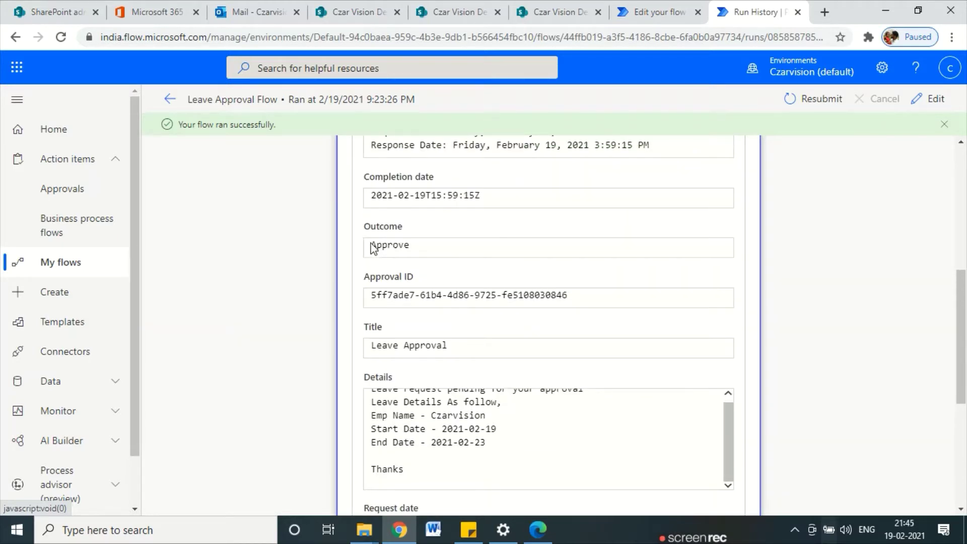
drag(372, 247, 414, 245)
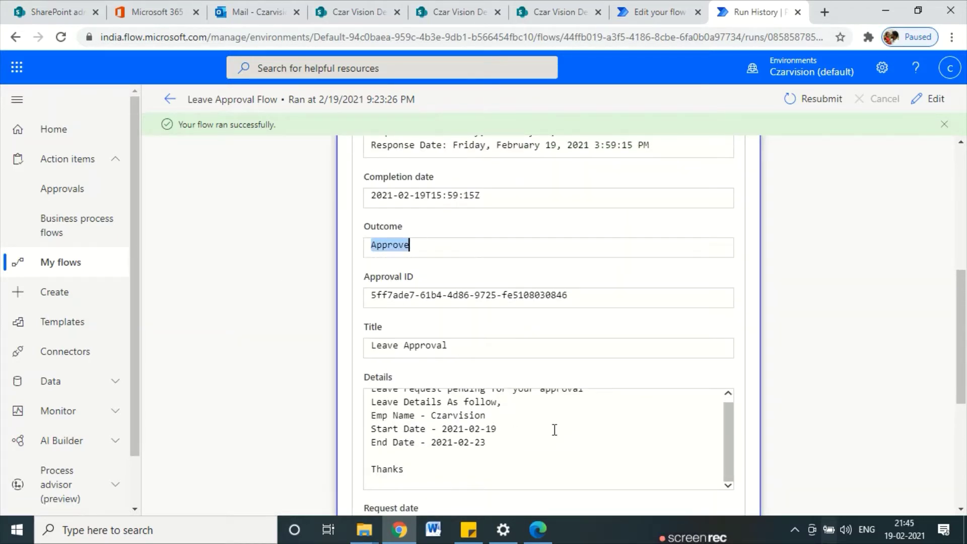
Examine the approval action's body output for the responder's display name, approver response, comments and outcome
scroll(555, 429, down, 3)
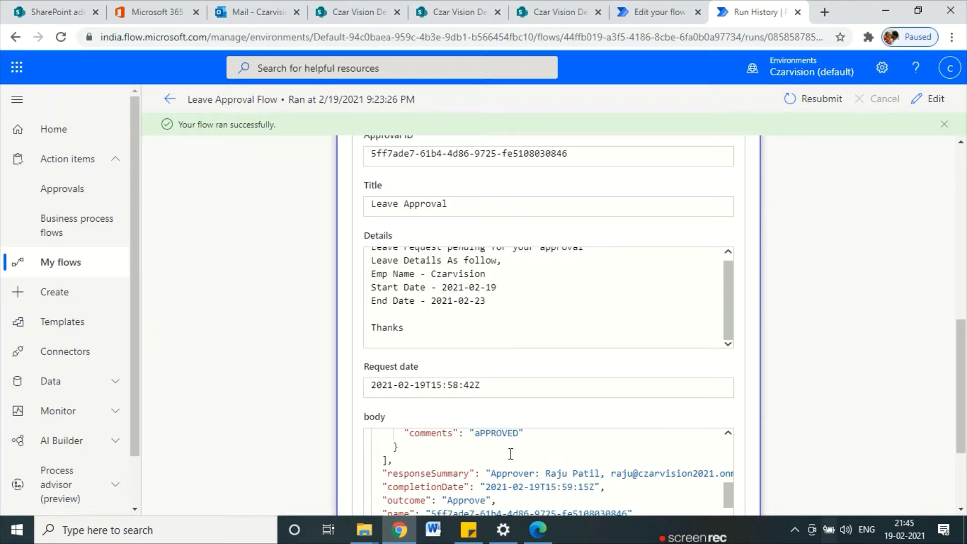
scroll(710, 419, down, 3)
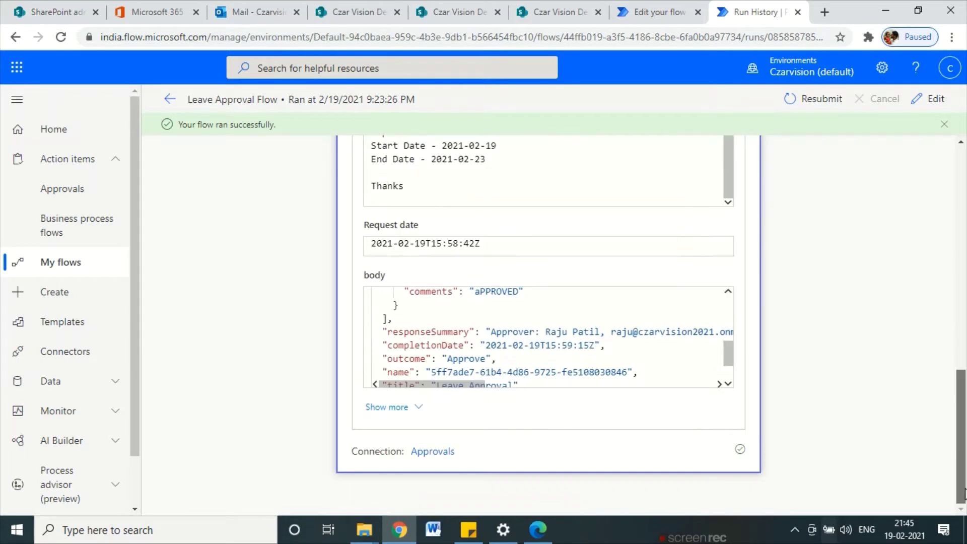
scroll(729, 297, up, 5)
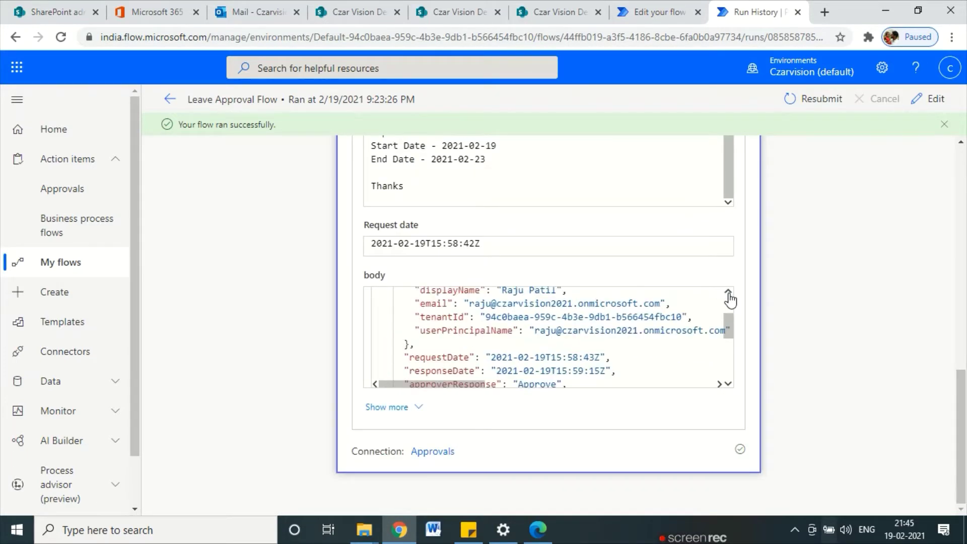
scroll(729, 297, up, 1)
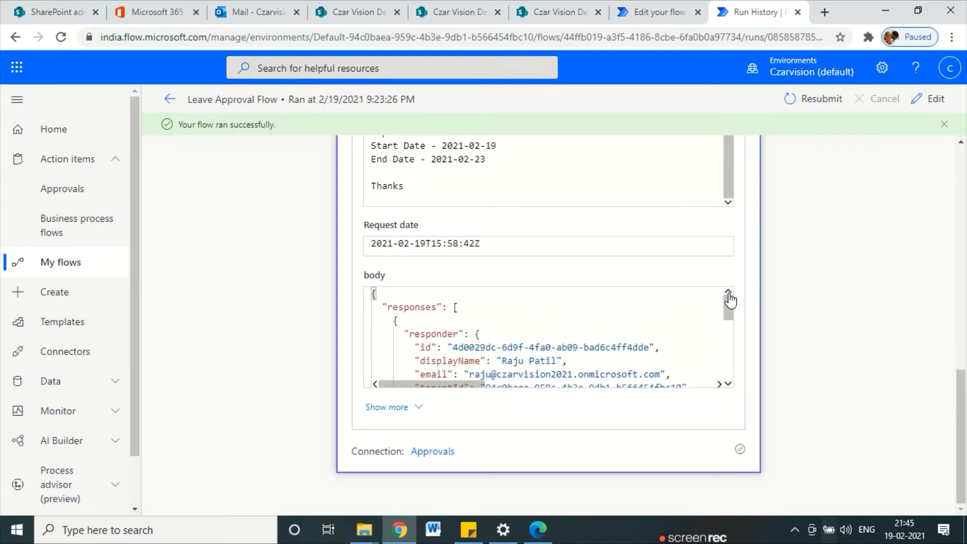
scroll(729, 388, down, 1)
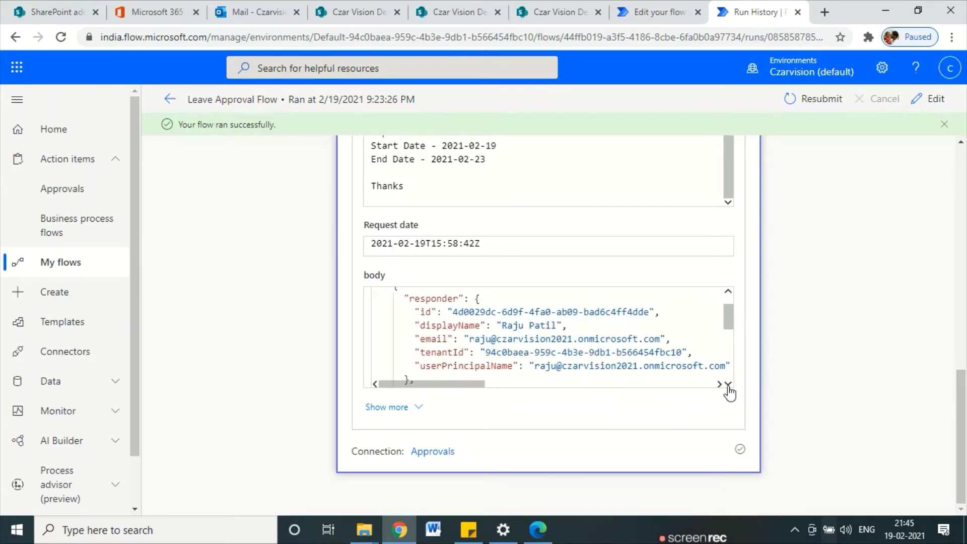
drag(520, 326, 557, 326)
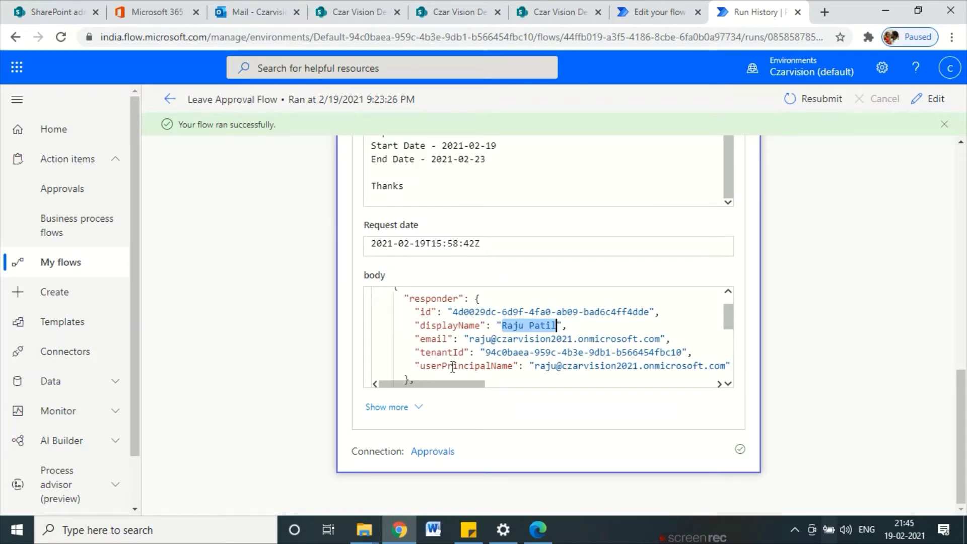
scroll(728, 384, down, 3)
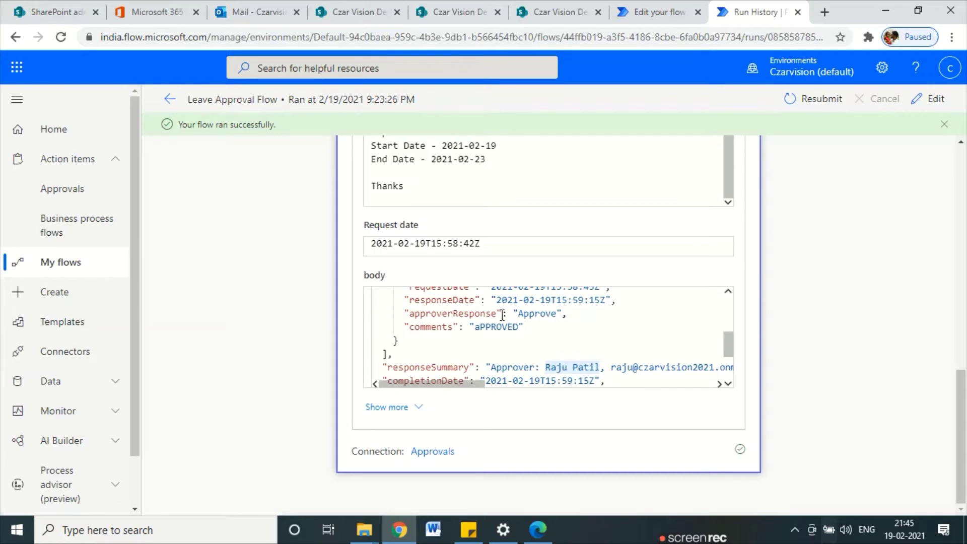
drag(513, 314, 552, 315)
drag(495, 326, 513, 327)
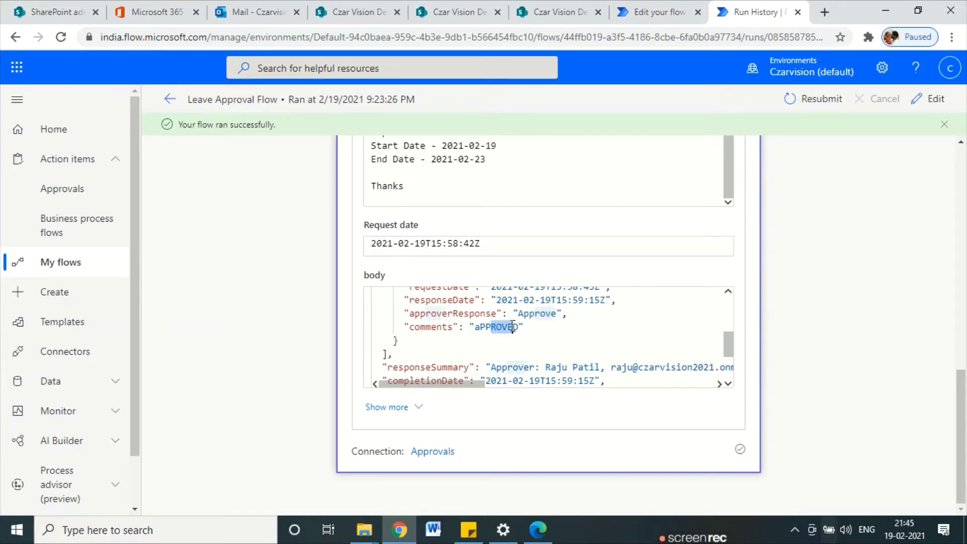
click(728, 384)
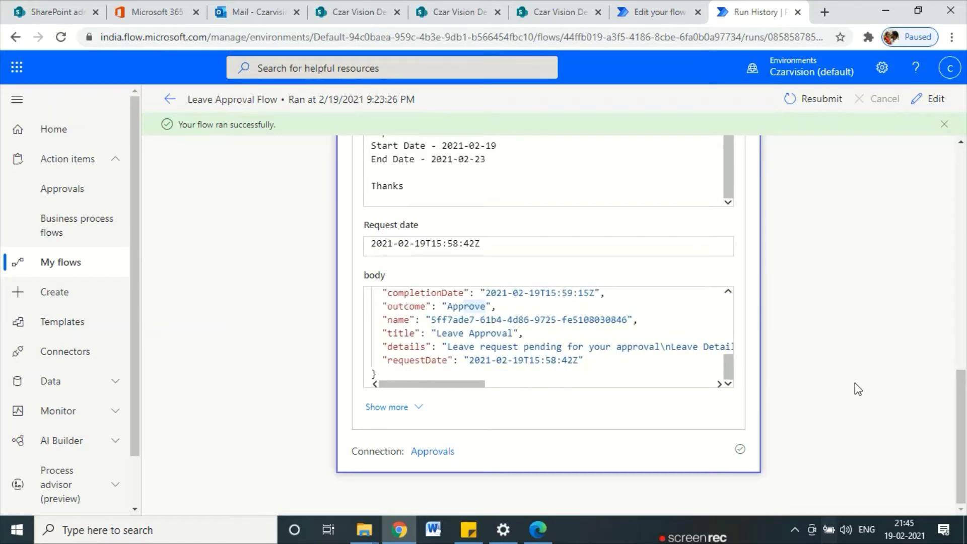
Return to the flow editor and check the Condition's comparison value against the run's outcome text
click(654, 11)
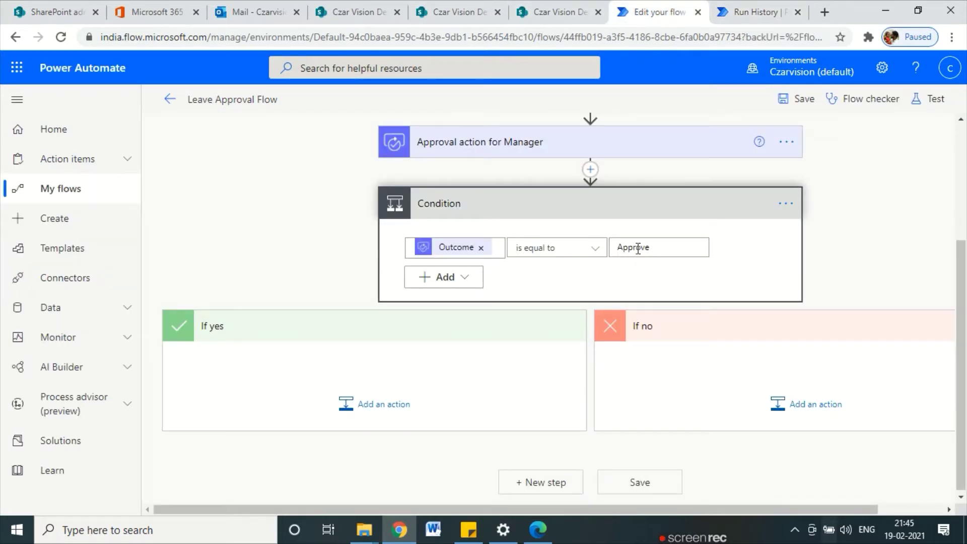
double_click(644, 247)
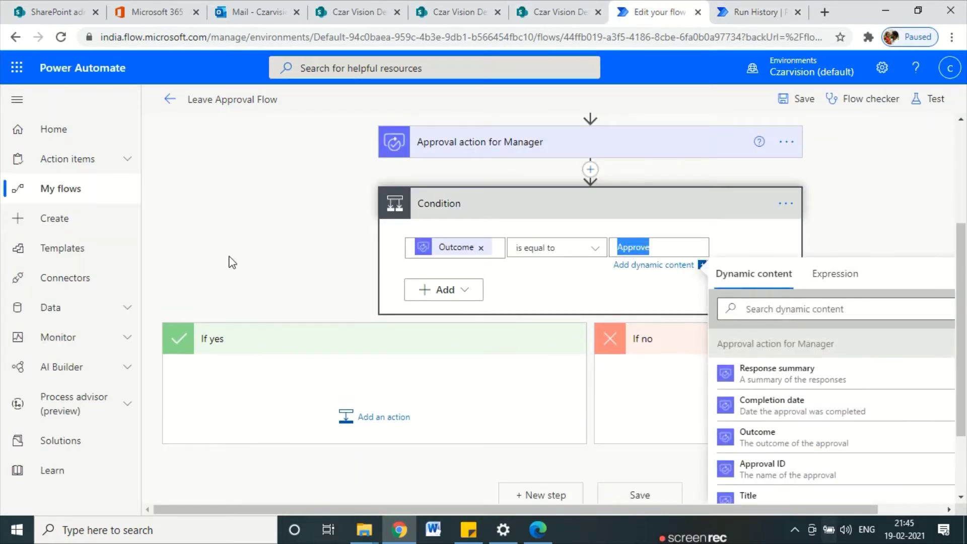
click(233, 301)
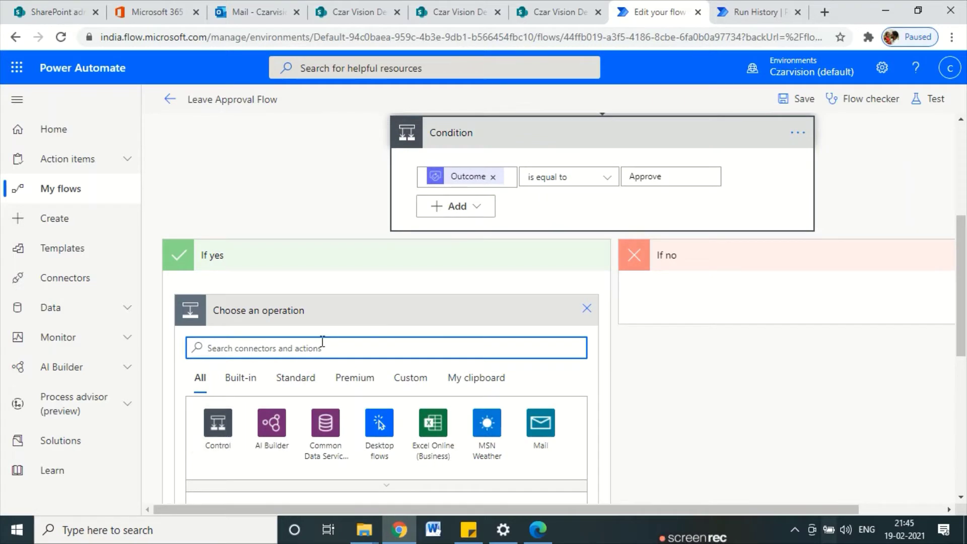
text(3ma)
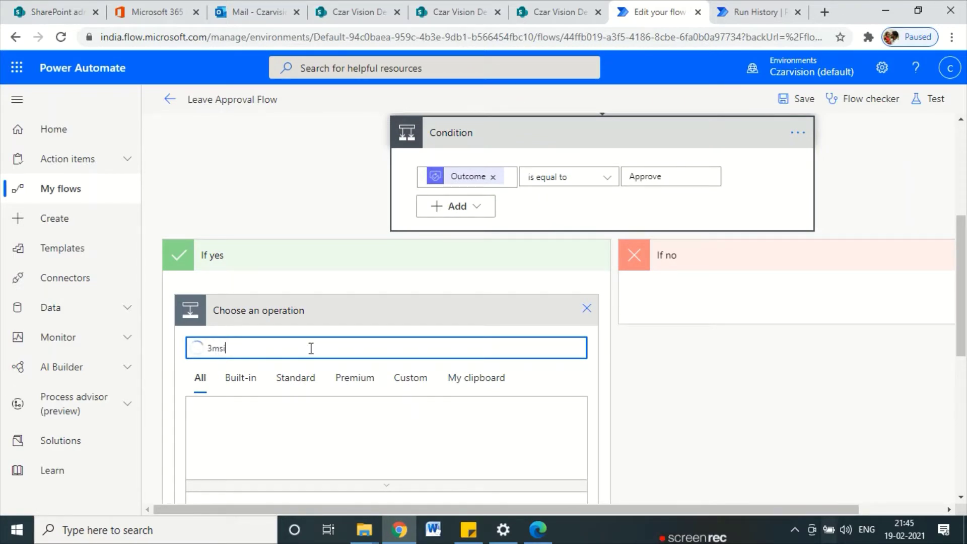
key(BackSpace)
key(BackSpace)
key(BackSpace)
text(email)
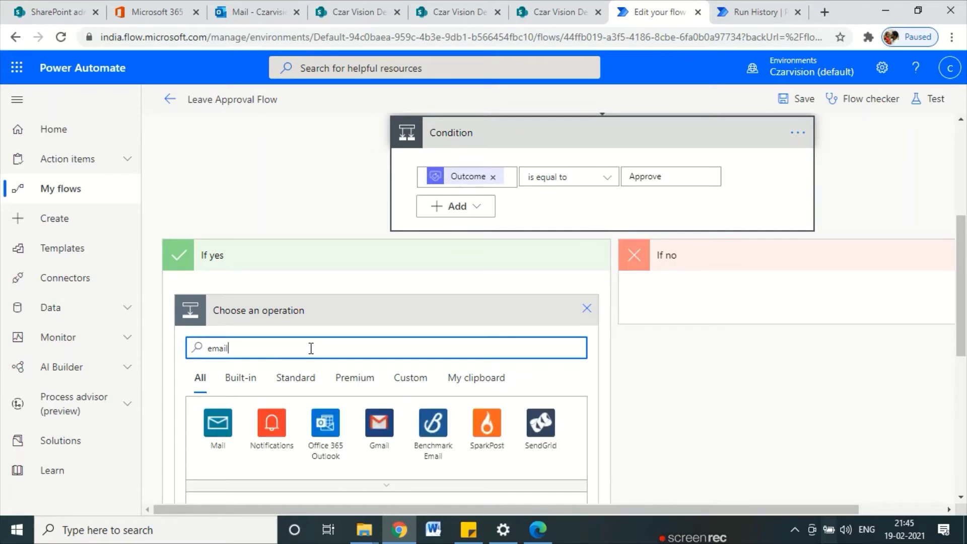
click(582, 313)
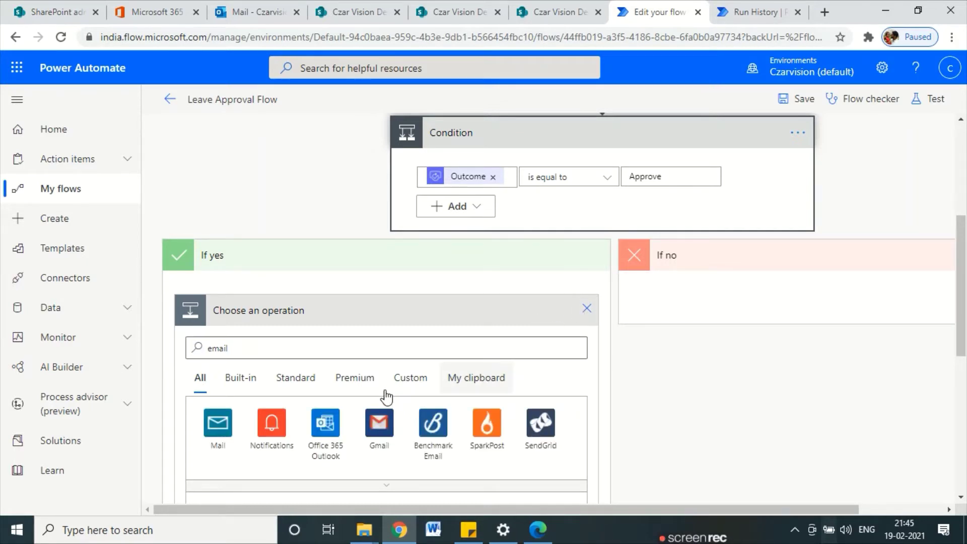
Copy the "Leave Request submitted email to Requester" action to the flow clipboard
scroll(386, 398, up, 5)
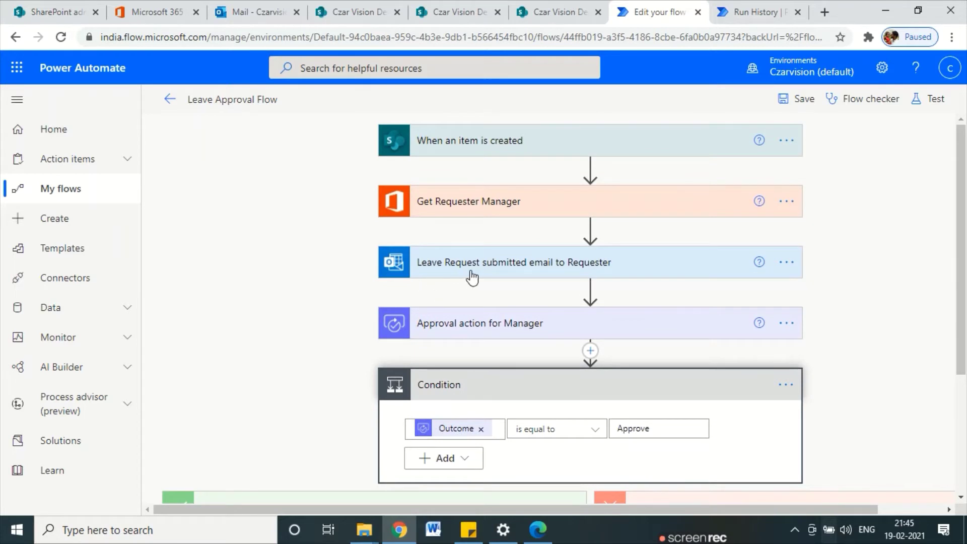
click(787, 263)
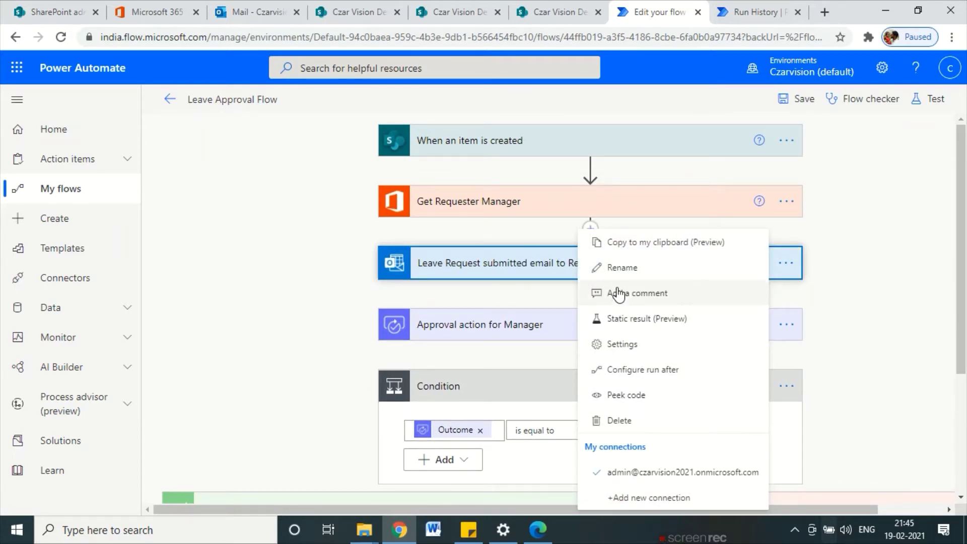
click(619, 243)
Add the copied "Leave Request submitted email to Requester" action from the clipboard to the Condition's If yes branch
scroll(250, 354, down, 4)
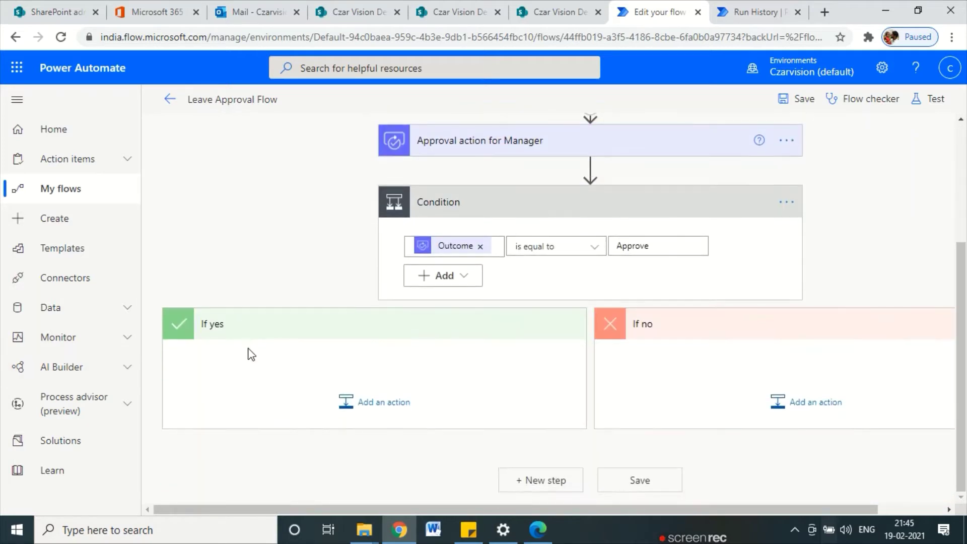
click(385, 410)
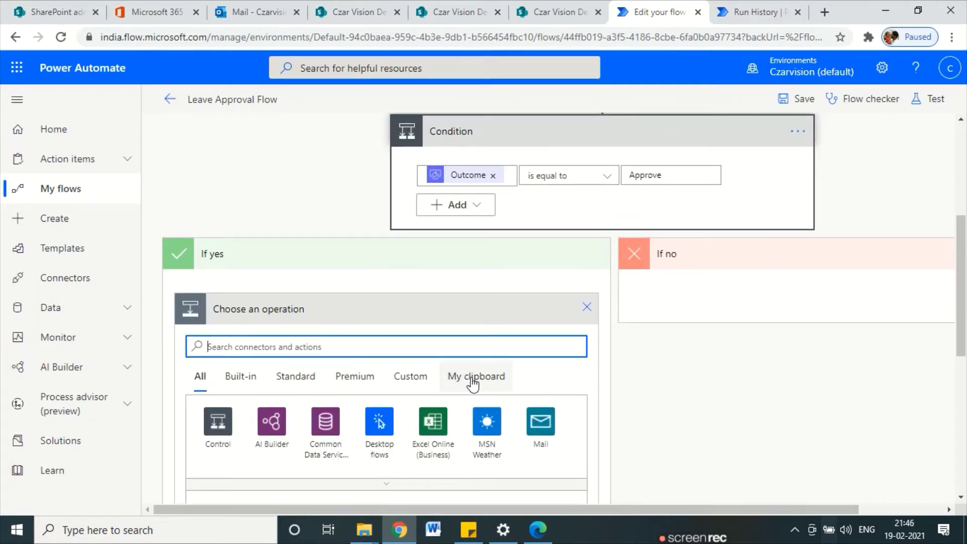
click(471, 376)
mouse_move(510, 363)
mouse_down()
mouse_move(450, 386)
mouse_move(522, 379)
mouse_move(510, 376)
mouse_up()
click(482, 381)
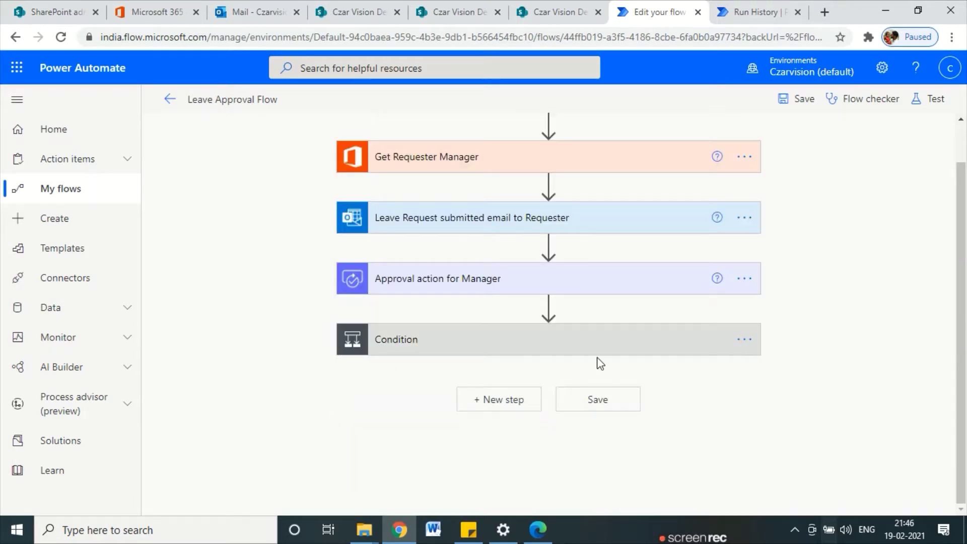
click(430, 348)
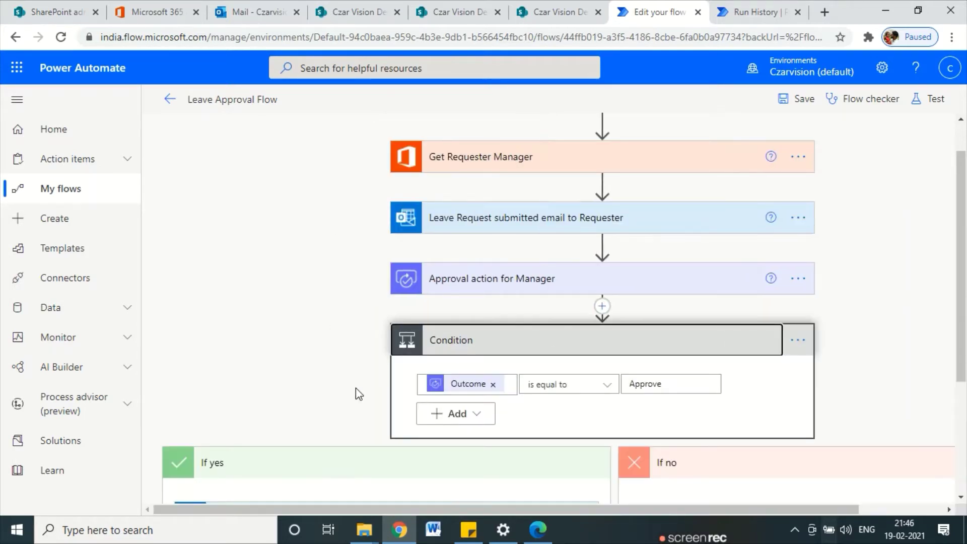
scroll(359, 394, down, 4)
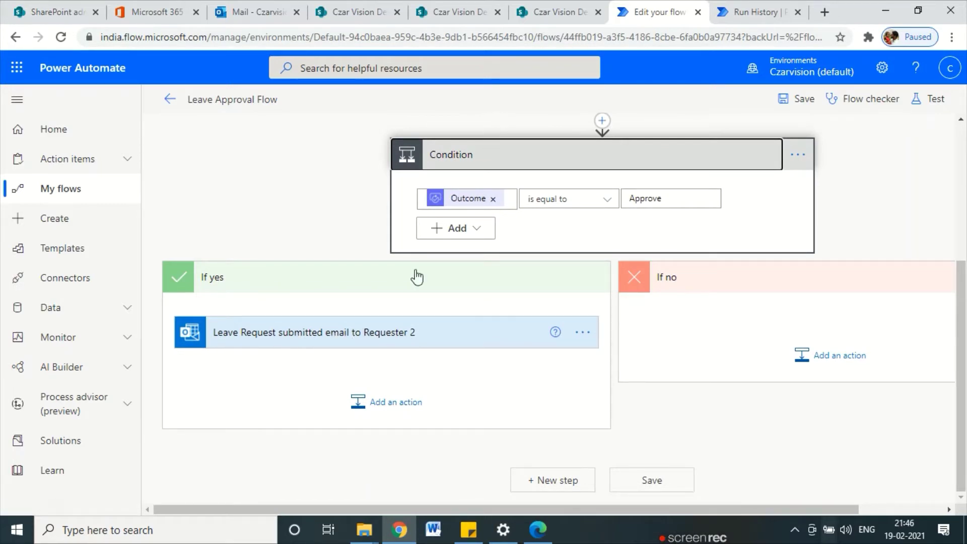
Rename the copied email action in the If yes branch to "Email to Requester on Leave Approve"
click(579, 333)
click(643, 271)
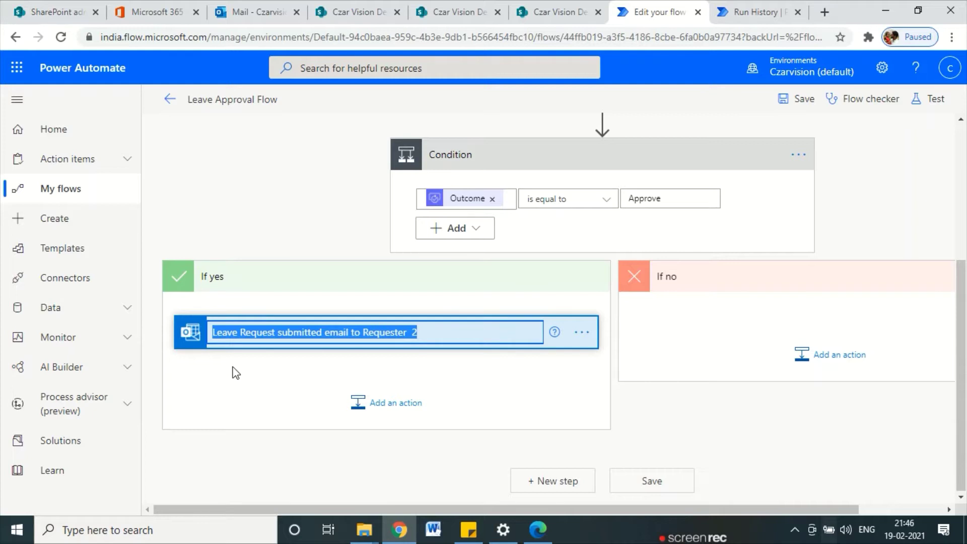
text(Email to Requester on Leave Approve)
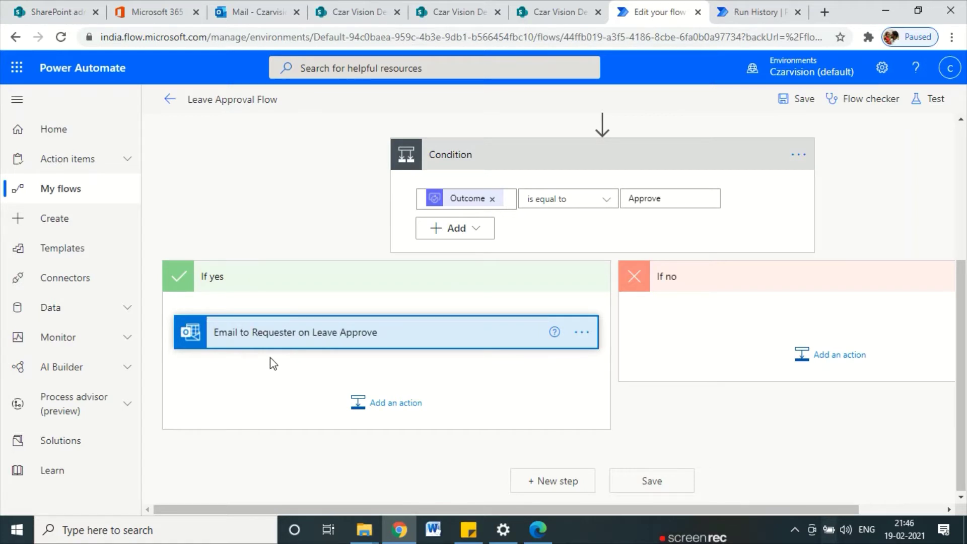
Reword the body sentence of "Email to Requester on Leave Approve" to "Your leave request approved by" followed by the manager's Display Name token
click(287, 335)
scroll(379, 363, down, 2)
scroll(376, 361, down, 2)
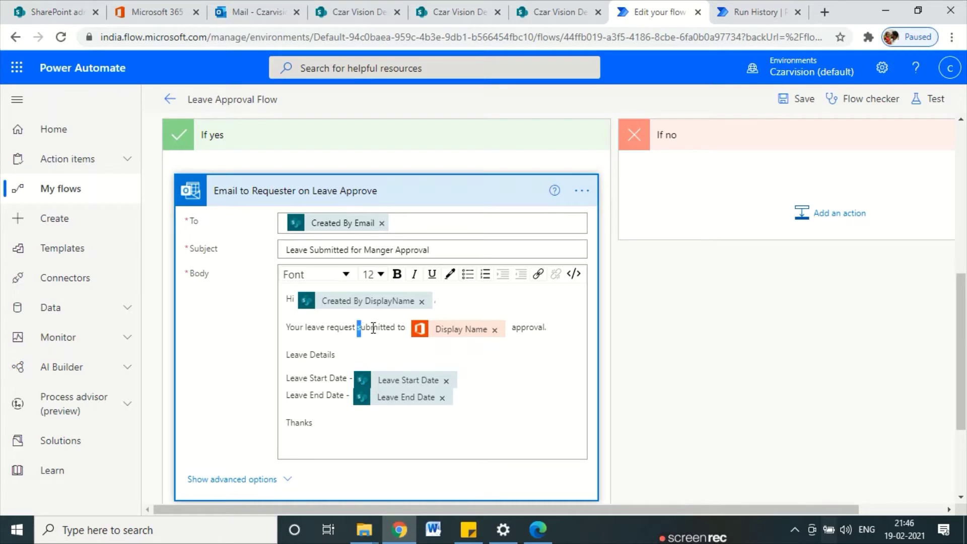
drag(373, 328, 399, 325)
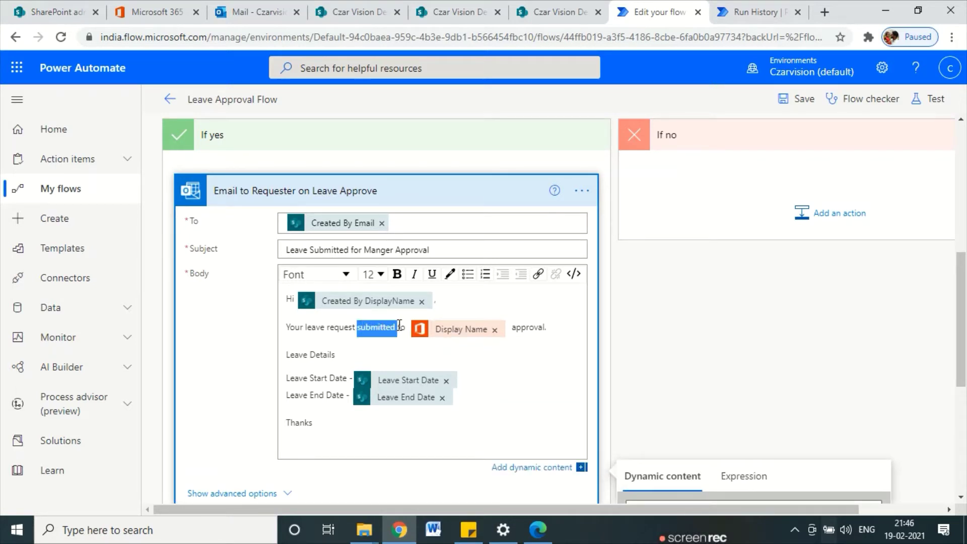
text(approved )
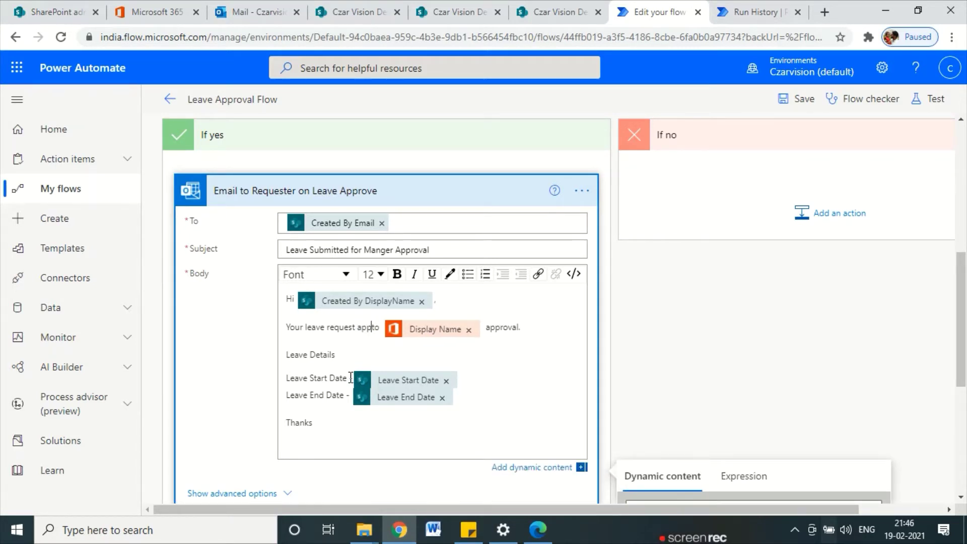
text(by)
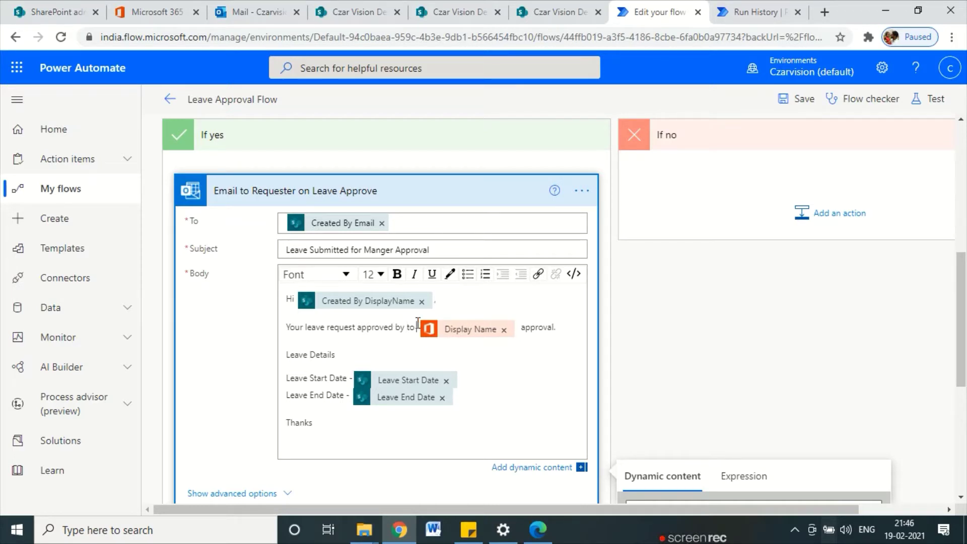
key(Delete)
key(Delete)
key(Delete)
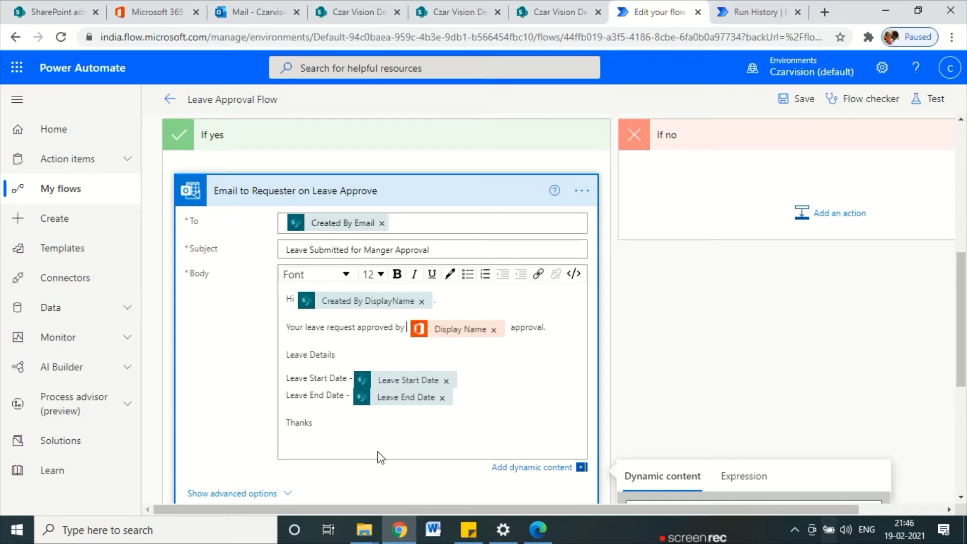
double_click(538, 329)
key(Delete)
Add an "Approval Comment -" line to the email body between the leave dates and "Thanks"
key(Return)
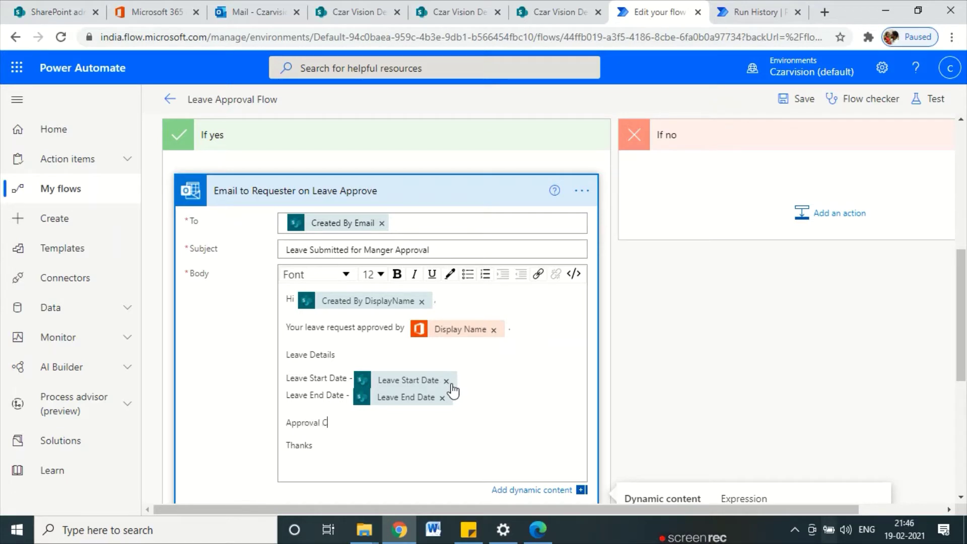
text(mmen)
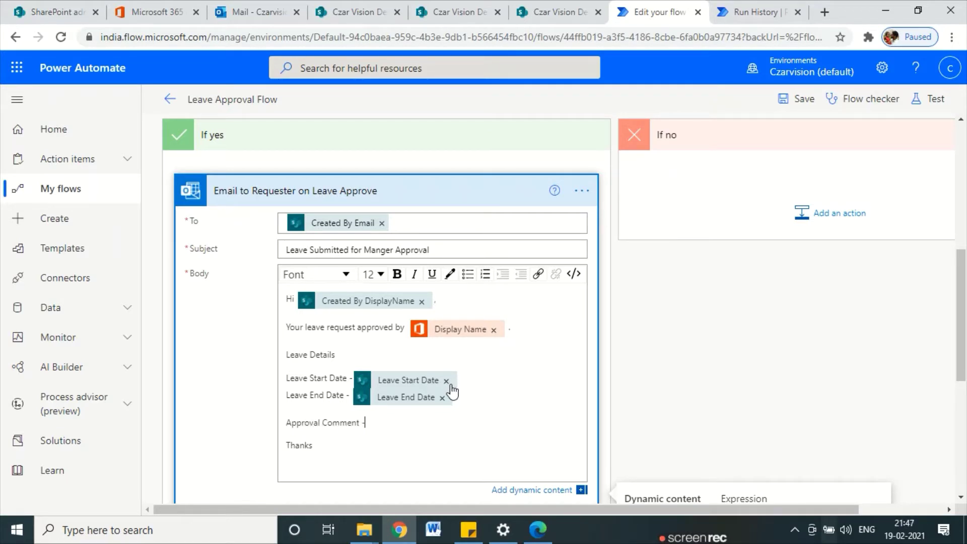
text(t -)
Look through the dynamic content for the approver's comments and filter the list by "comm"
scroll(600, 268, up, 8)
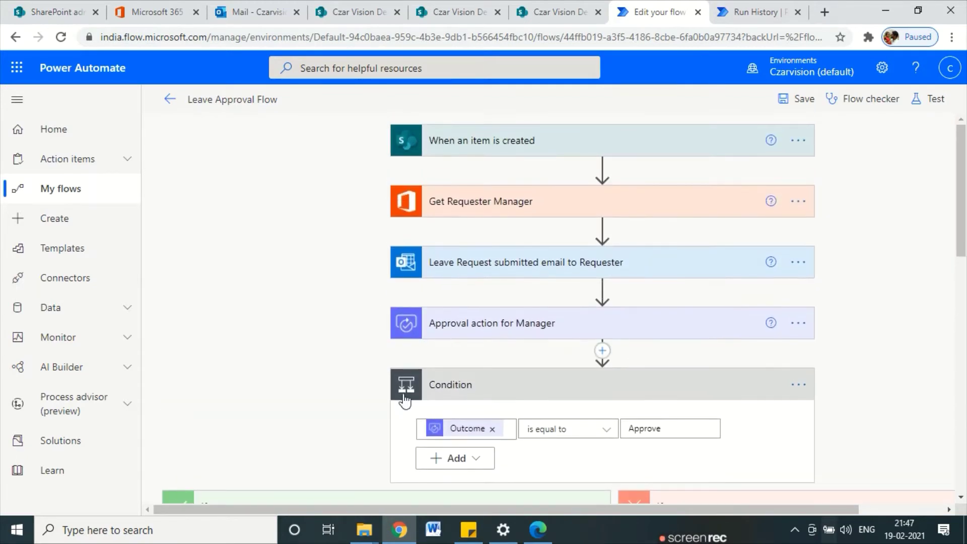
scroll(481, 331, down, 8)
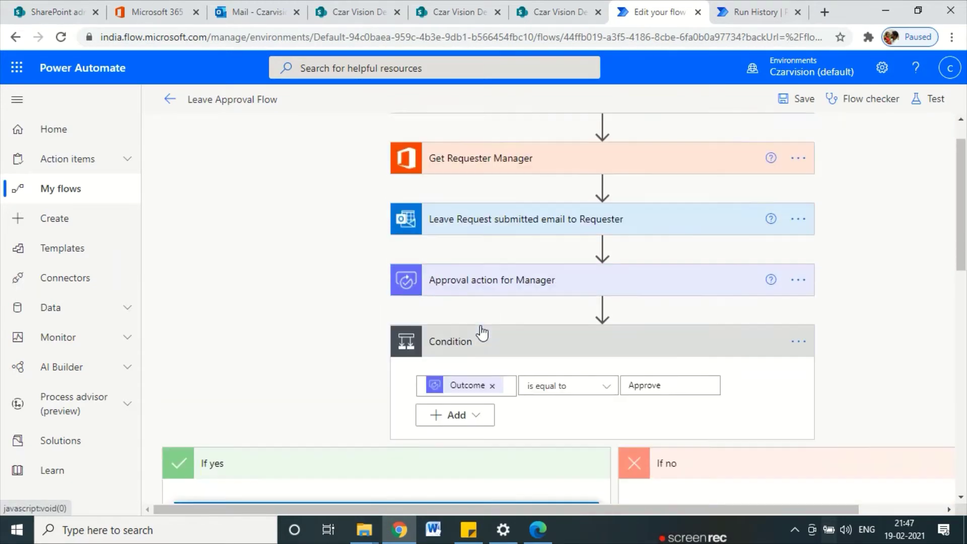
scroll(716, 378, down, 3)
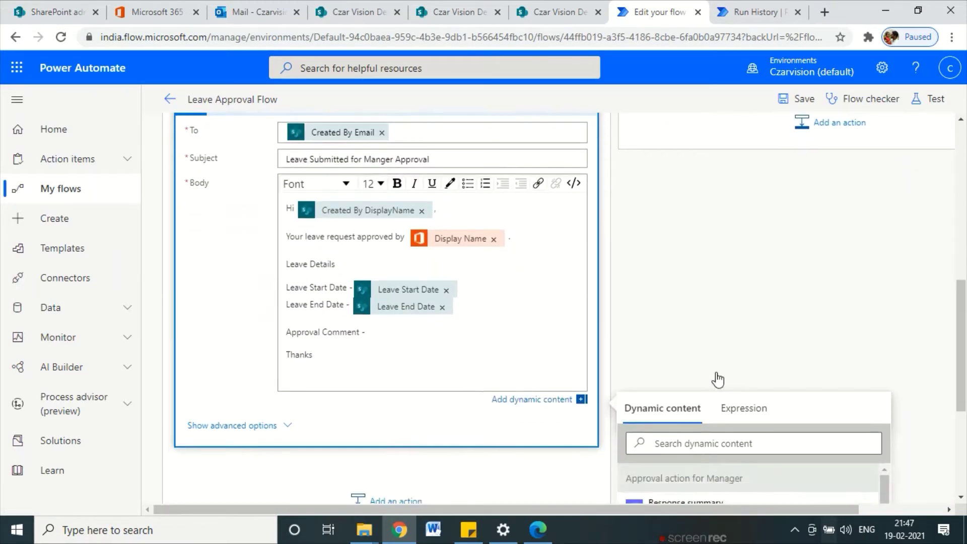
scroll(702, 395, down, 2)
scroll(705, 411, down, 5)
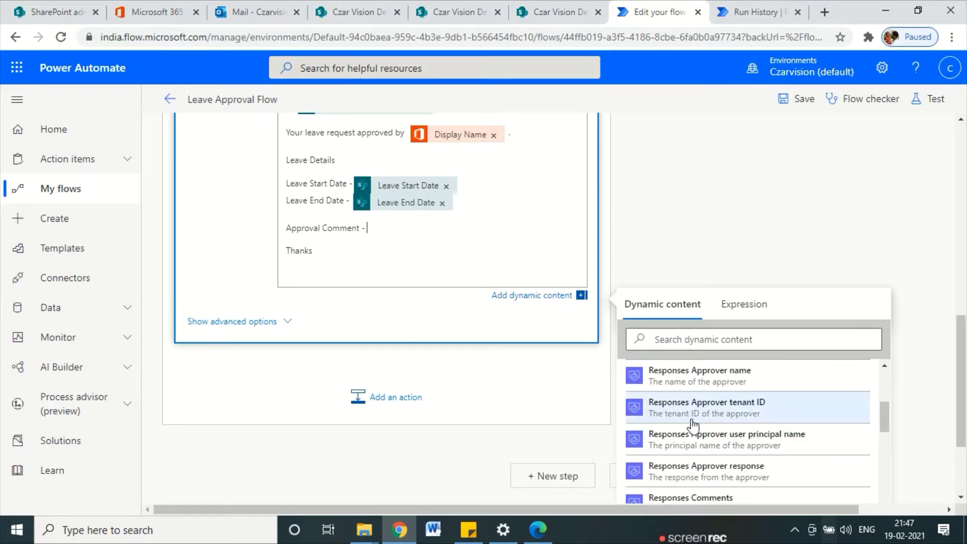
scroll(700, 432, down, 2)
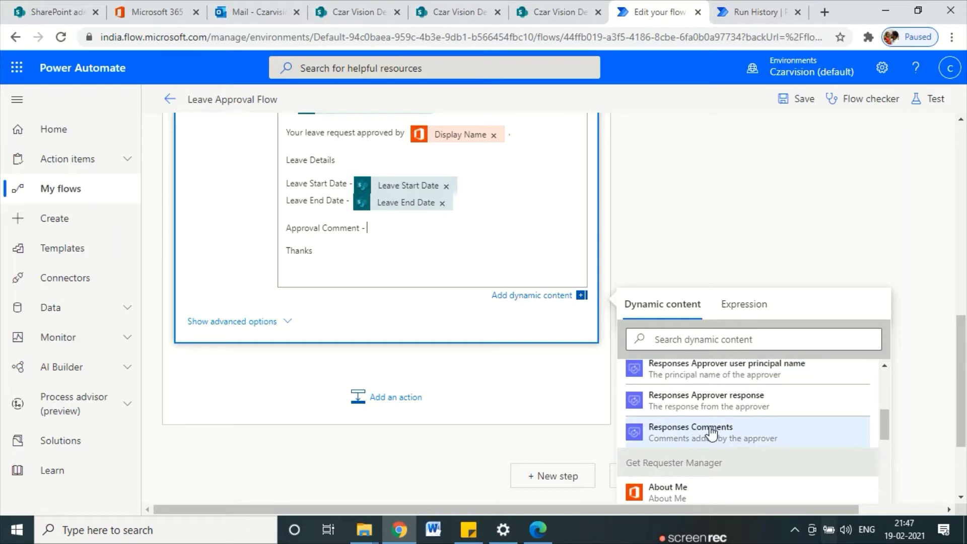
scroll(882, 416, up, 3)
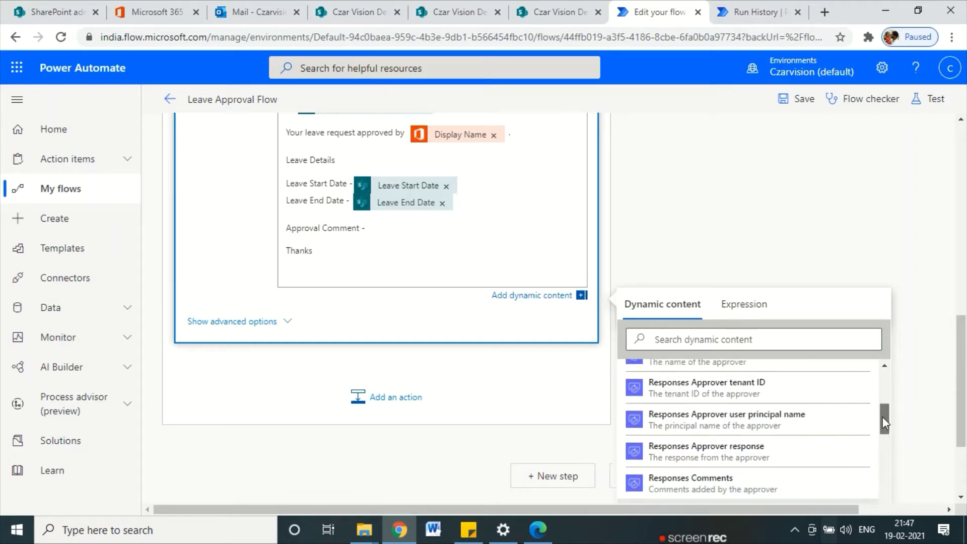
click(715, 339)
text(comm)
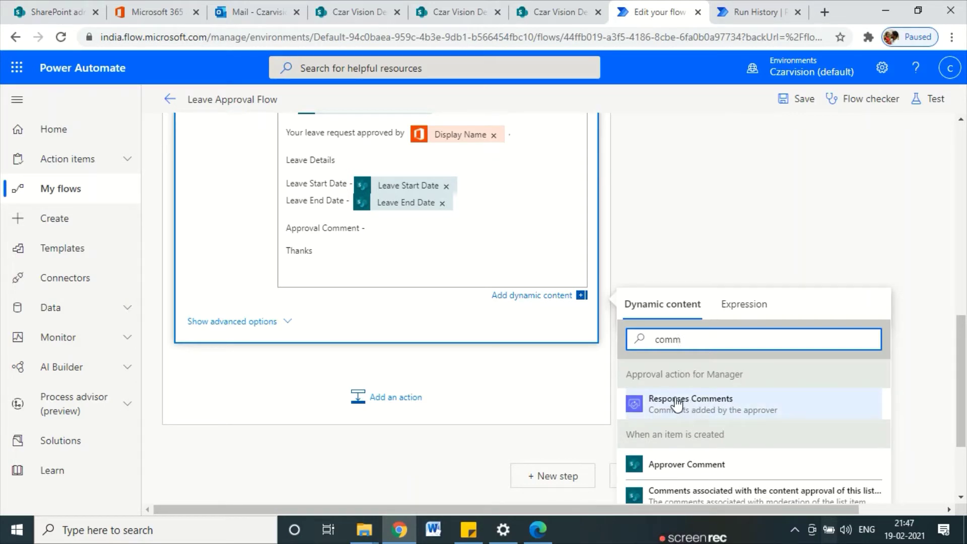
Examine the flow's preceding actions to see which one each dynamic content group comes from
drag(616, 386, 683, 386)
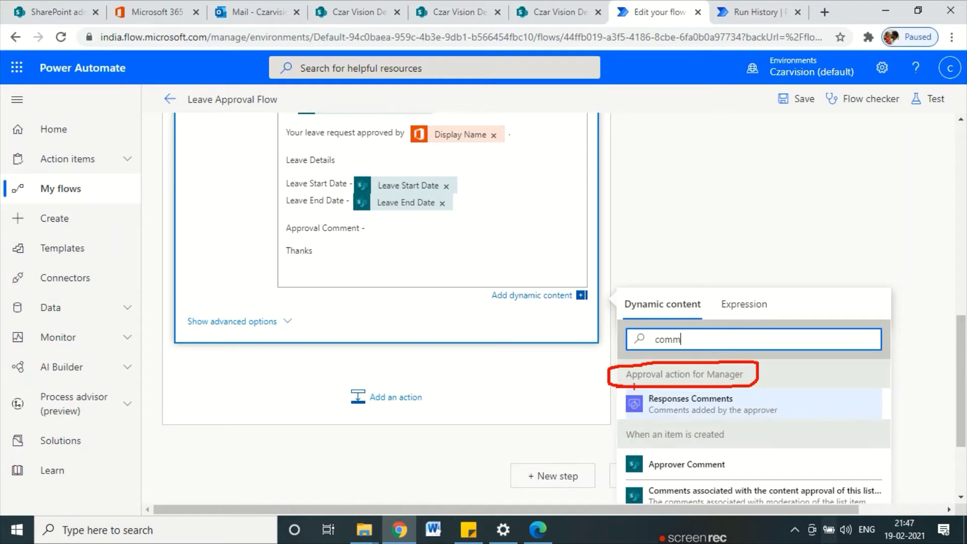
scroll(634, 386, up, 3)
key(Escape)
scroll(566, 390, up, 1)
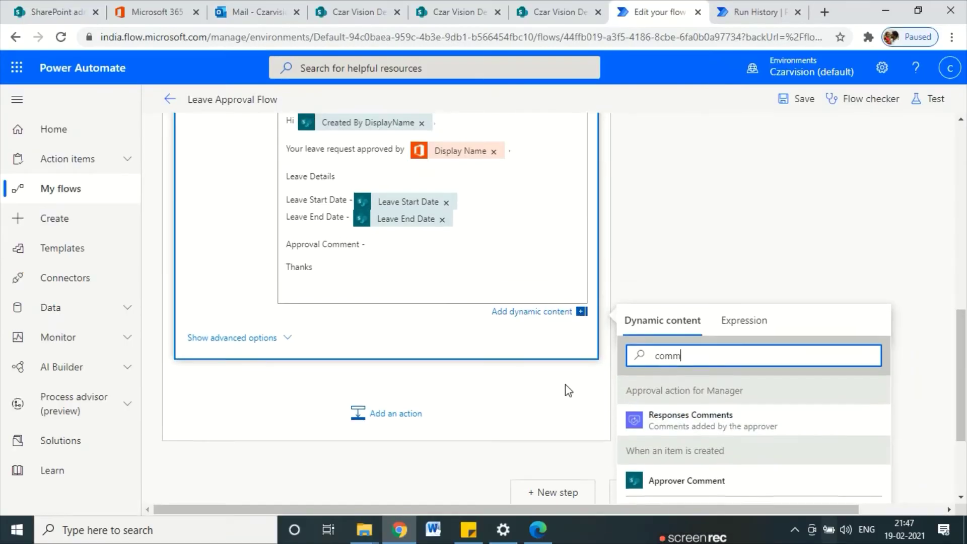
scroll(559, 388, up, 10)
scroll(546, 388, down, 2)
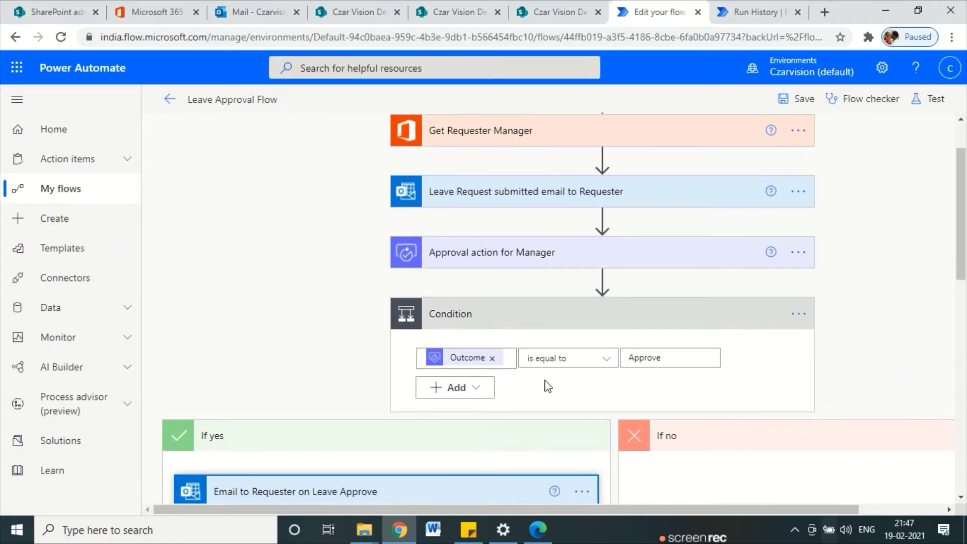
drag(385, 266, 263, 285)
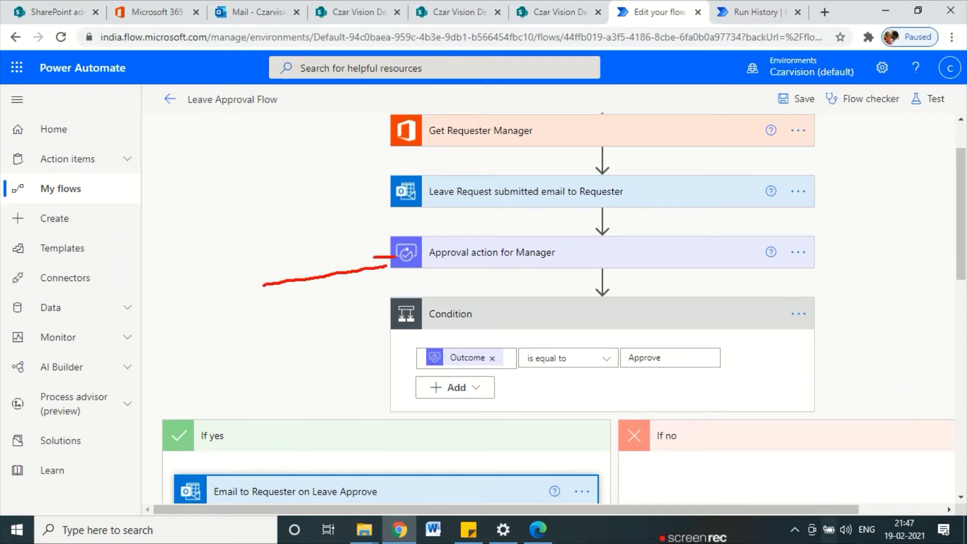
drag(229, 191, 338, 198)
drag(244, 124, 363, 143)
drag(381, 141, 385, 145)
scroll(374, 174, down, 6)
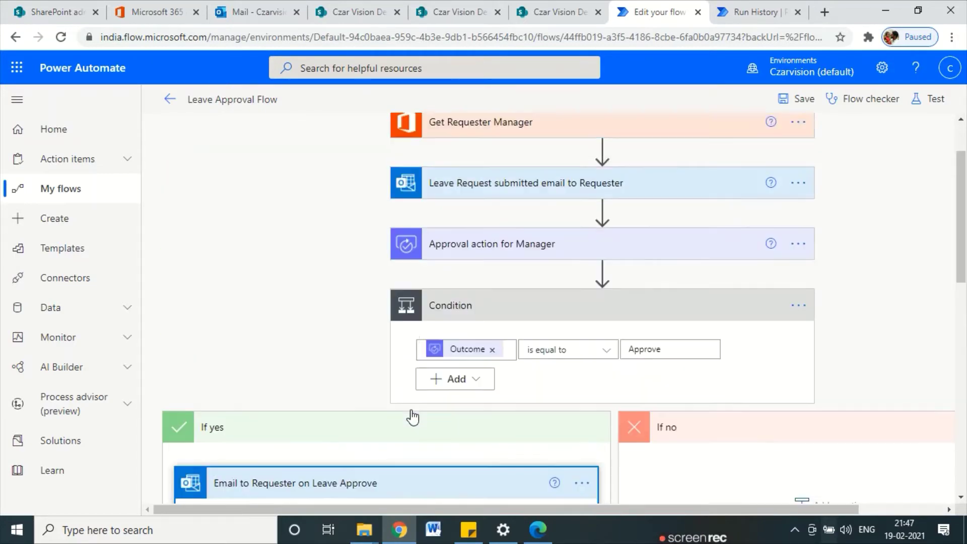
scroll(408, 408, up, 7)
scroll(415, 317, down, 6)
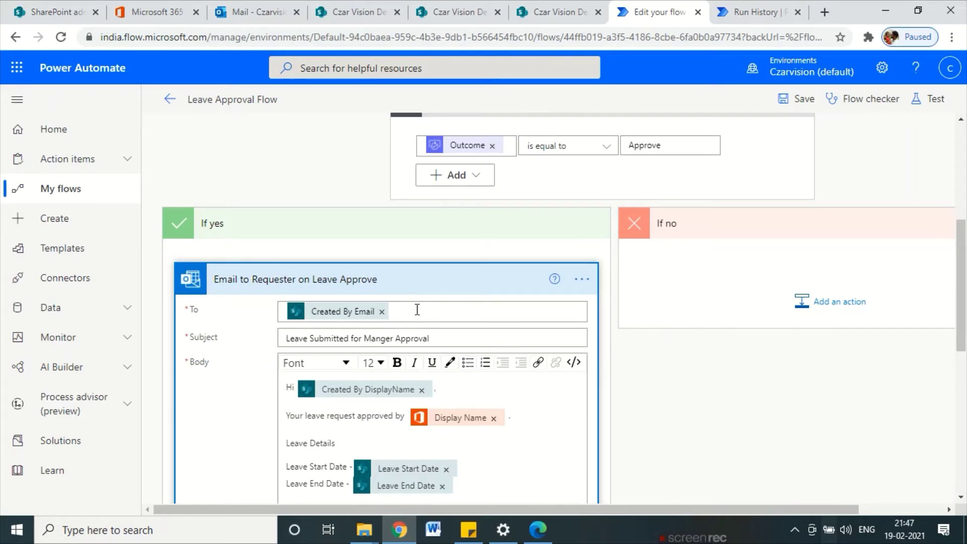
scroll(417, 309, down, 3)
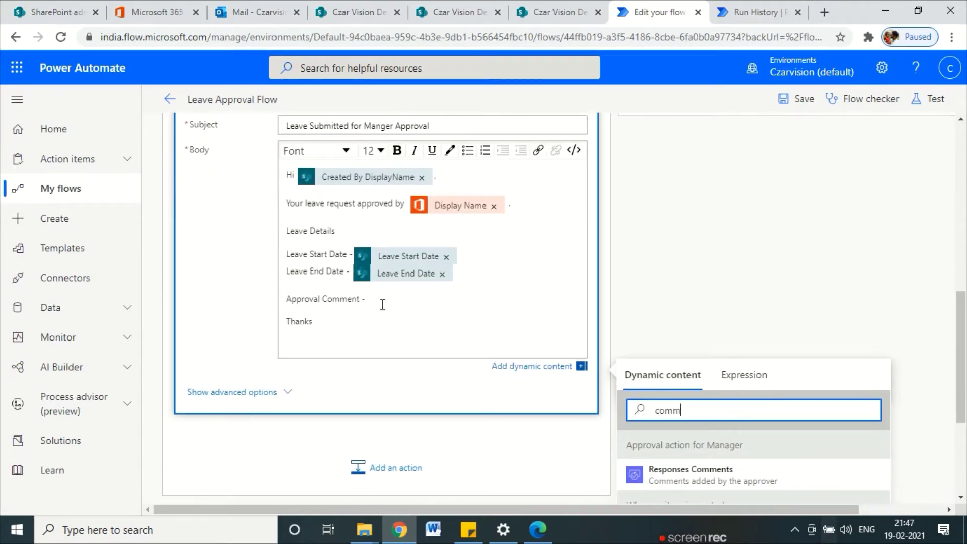
Insert the Responses Comments value of the manager's approval action after "Approval Comment -" in the email body
click(406, 304)
scroll(768, 450, down, 1)
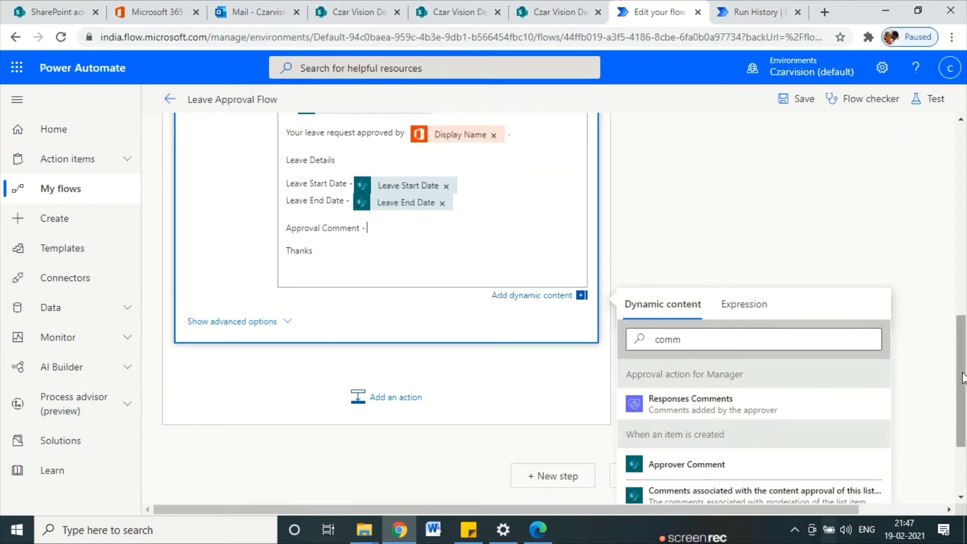
click(712, 401)
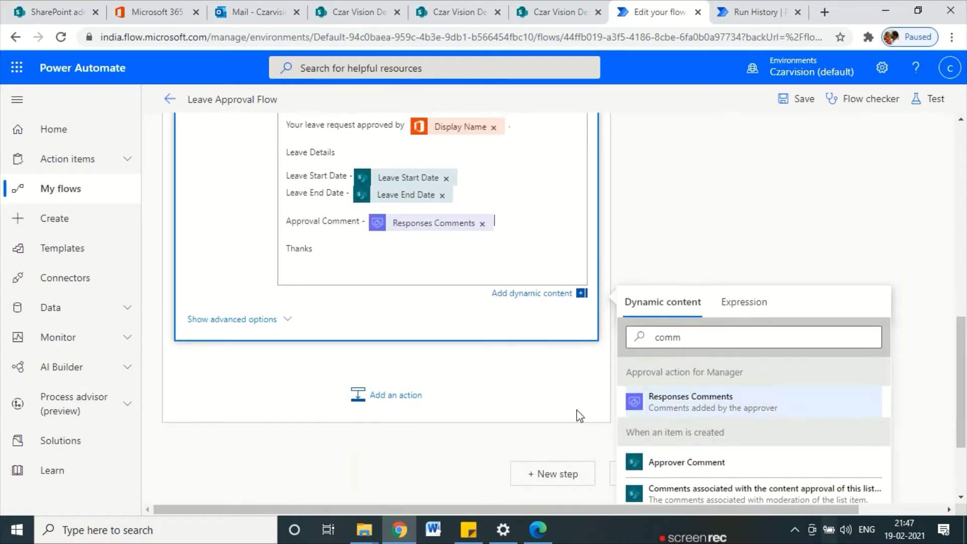
click(580, 416)
Set the subject of "Email to Requester on Leave Approve", inside the Apply to each loop, to "Leave approved by Manager"
scroll(374, 317, up, 2)
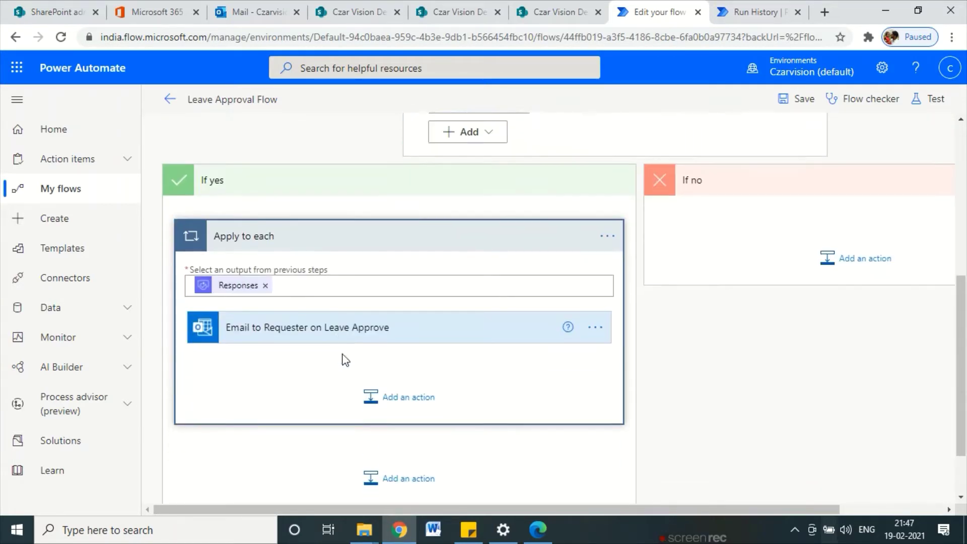
click(352, 329)
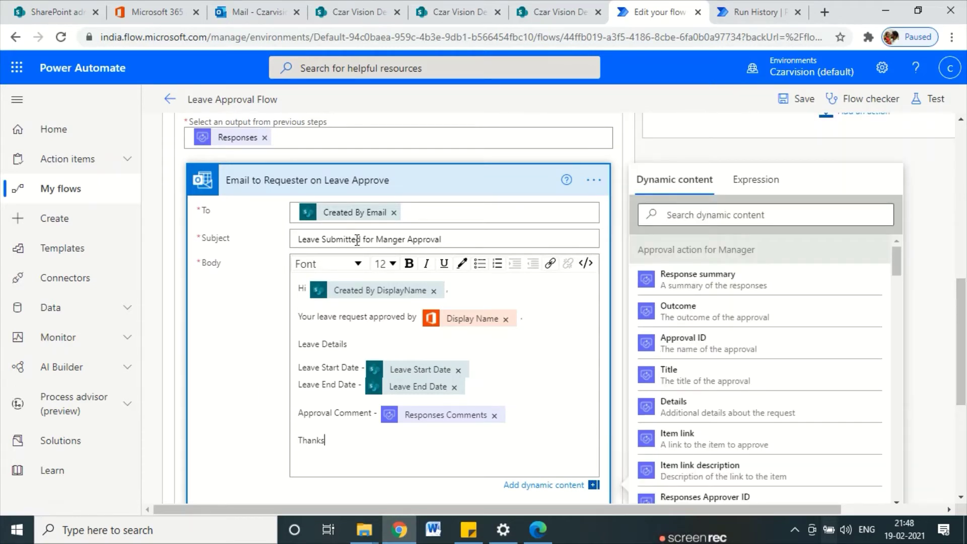
drag(325, 242, 460, 242)
key(BackSpace)
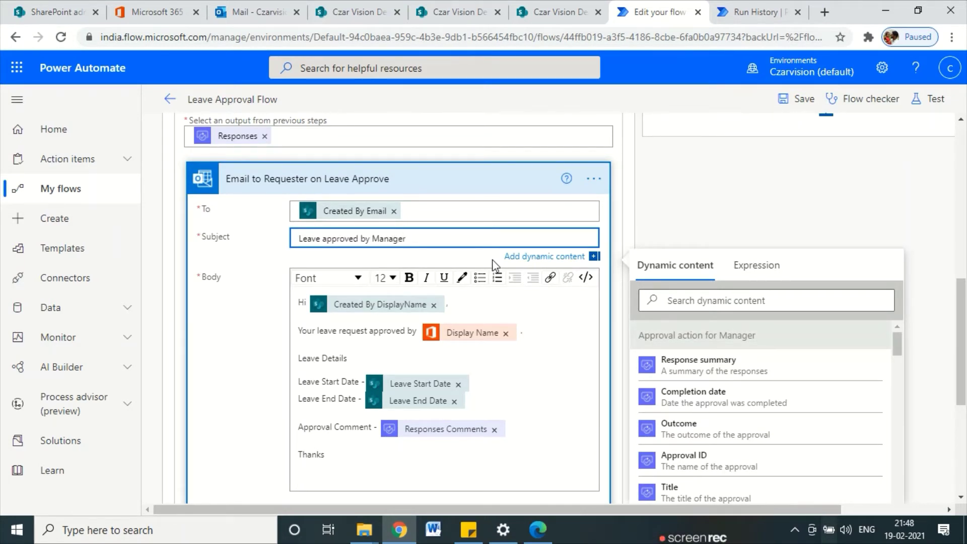
click(807, 202)
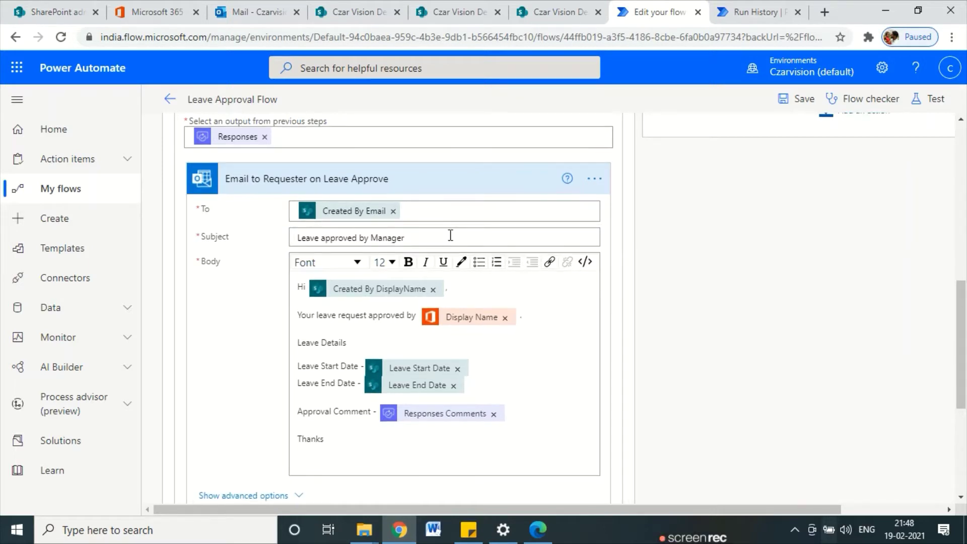
Review the Condition's branches and the approval wording in the subject and body of the If yes email
scroll(811, 319, up, 4)
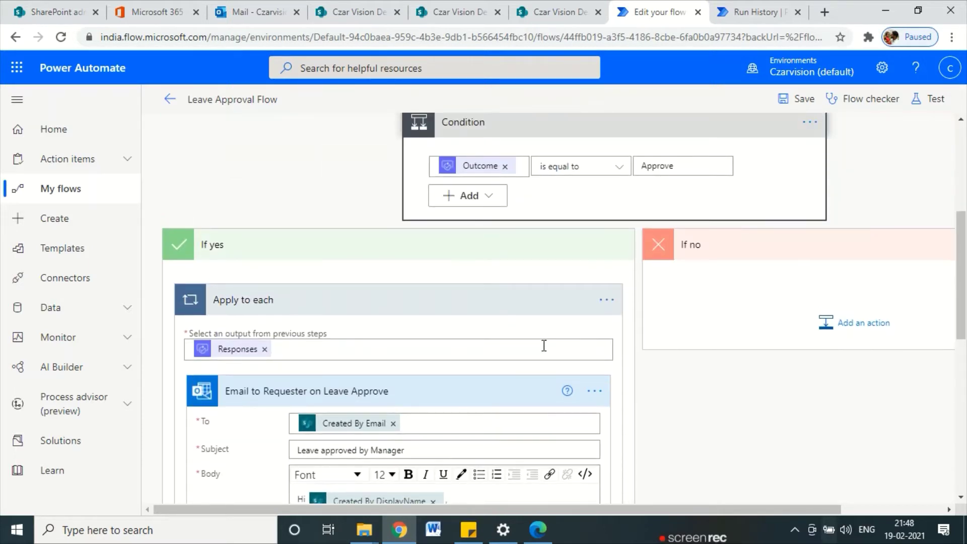
scroll(544, 346, down, 1)
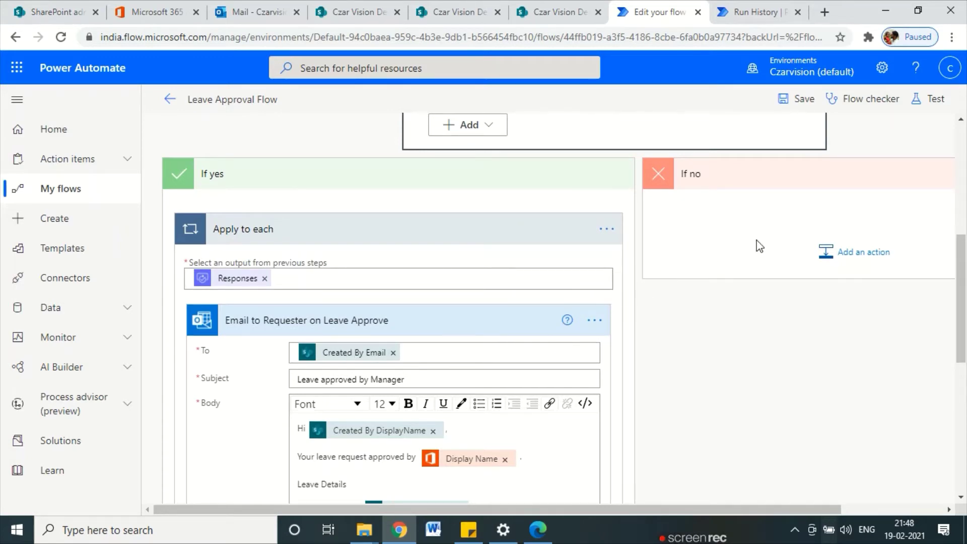
scroll(705, 320, up, 3)
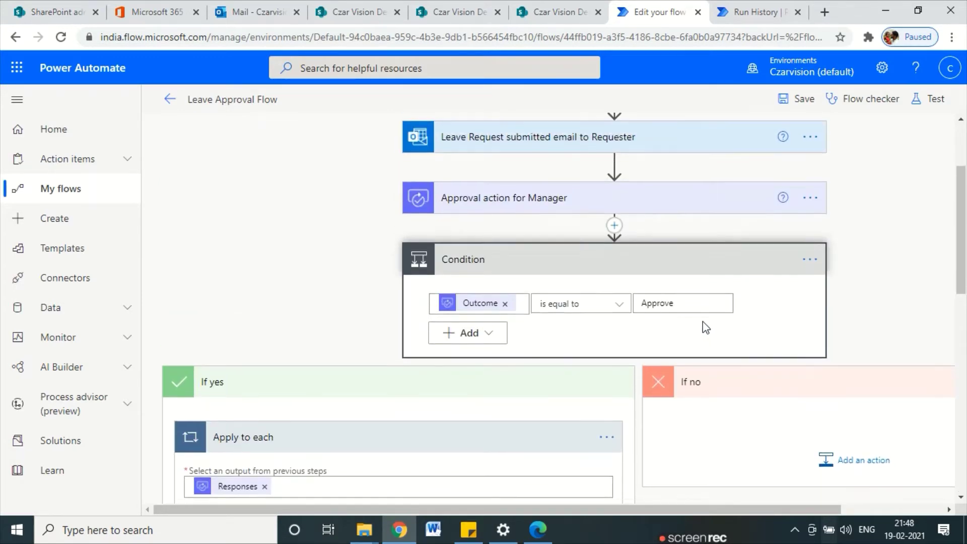
scroll(503, 384, down, 4)
click(357, 308)
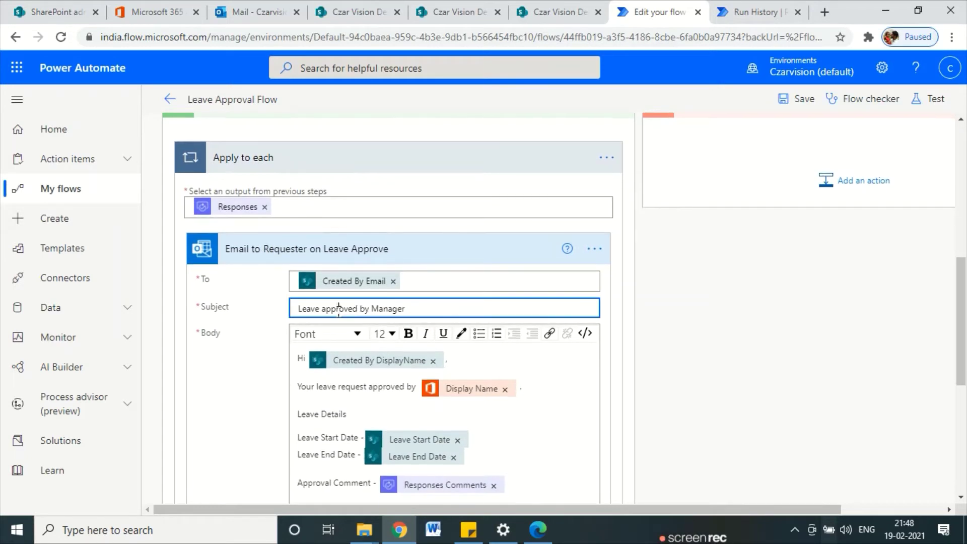
double_click(348, 309)
double_click(385, 402)
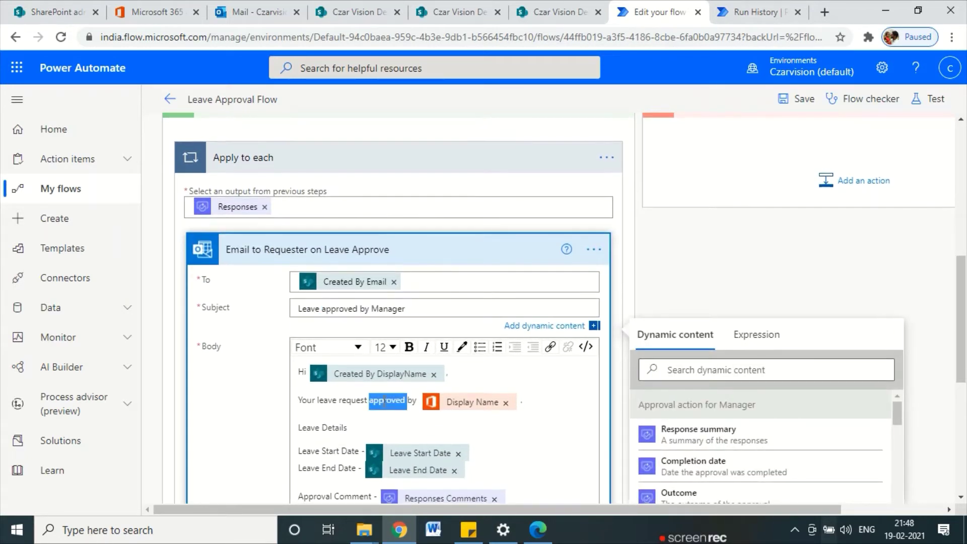
click(934, 333)
Copy the "Email to Requester on Leave Approve" action to the flow clipboard
click(589, 264)
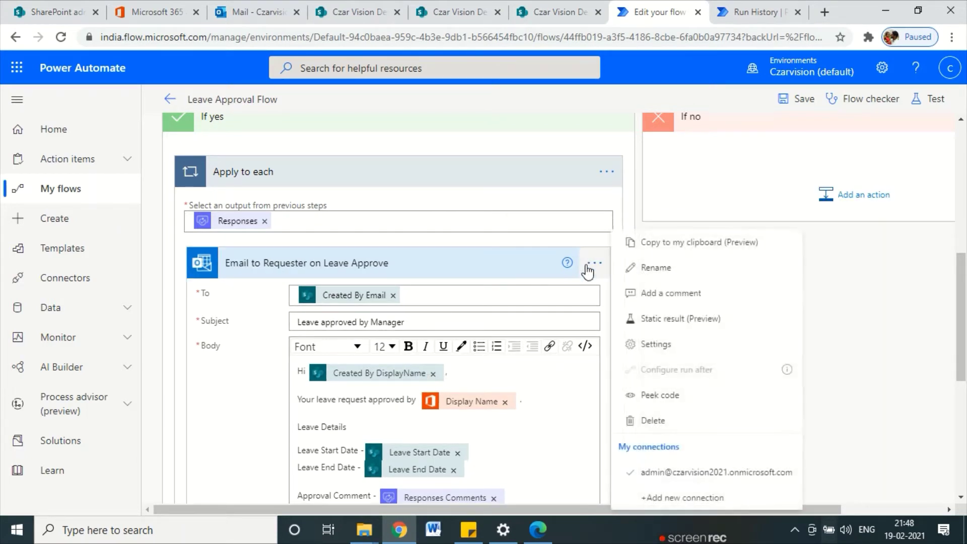
click(587, 268)
click(586, 272)
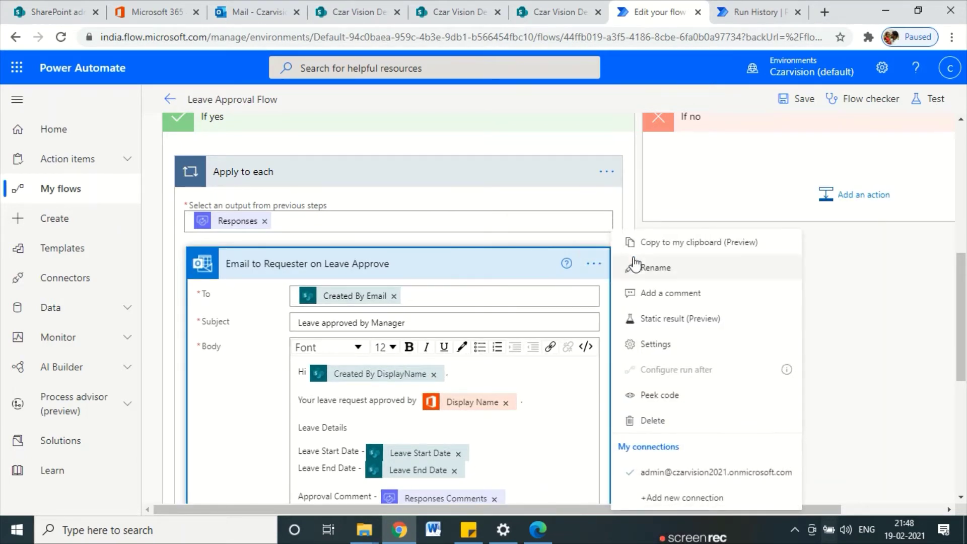
click(670, 247)
scroll(796, 365, up, 3)
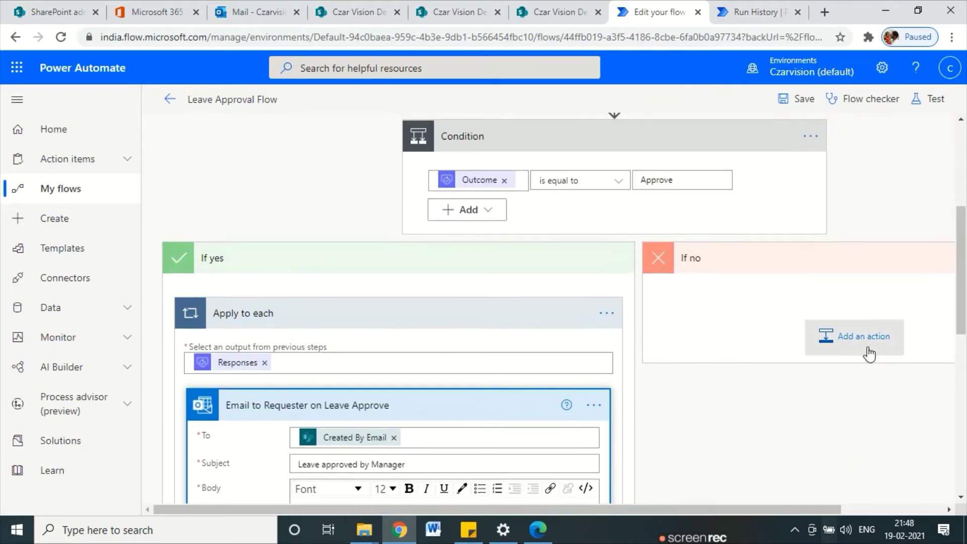
Add the copied "Email to Requester on Leave Approve" action from the flow clipboard to the Condition's If no branch
click(879, 344)
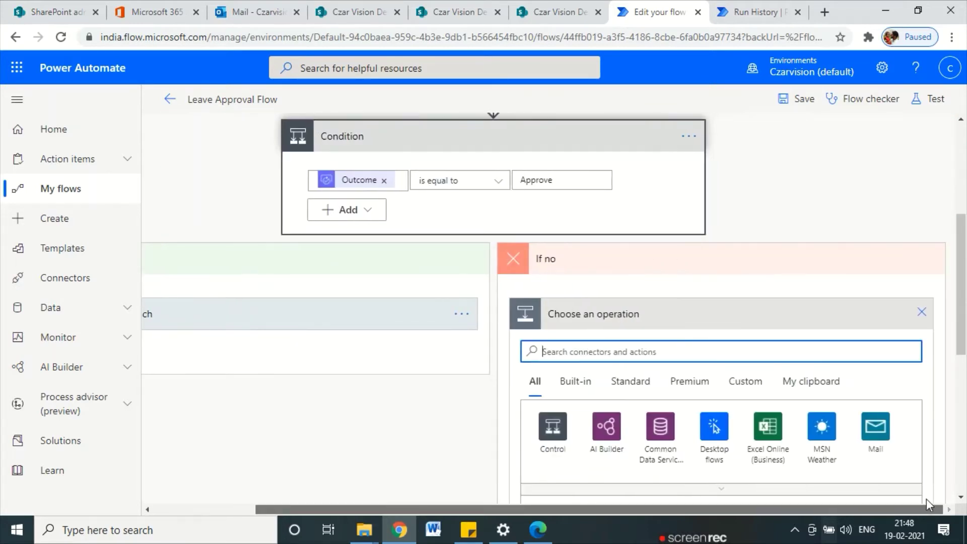
click(803, 381)
scroll(697, 410, down, 2)
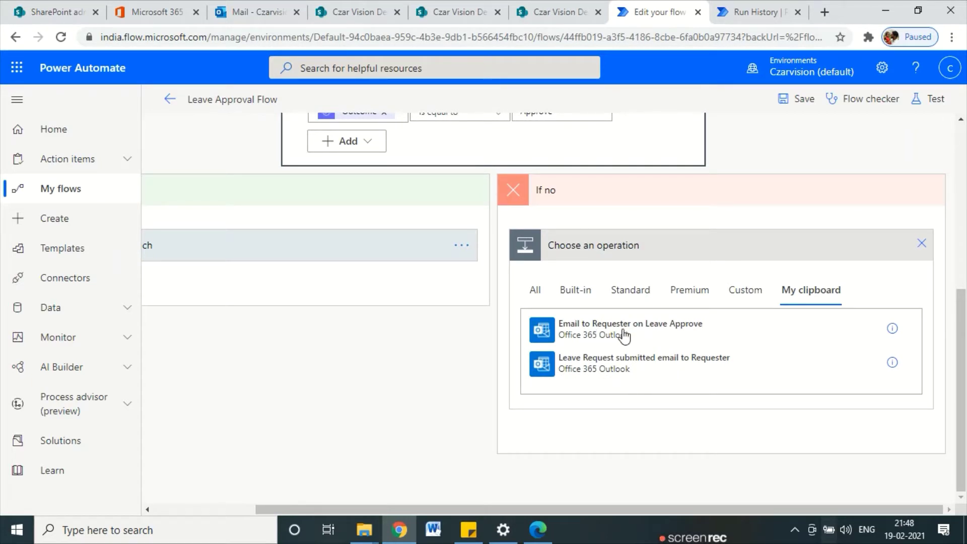
click(585, 344)
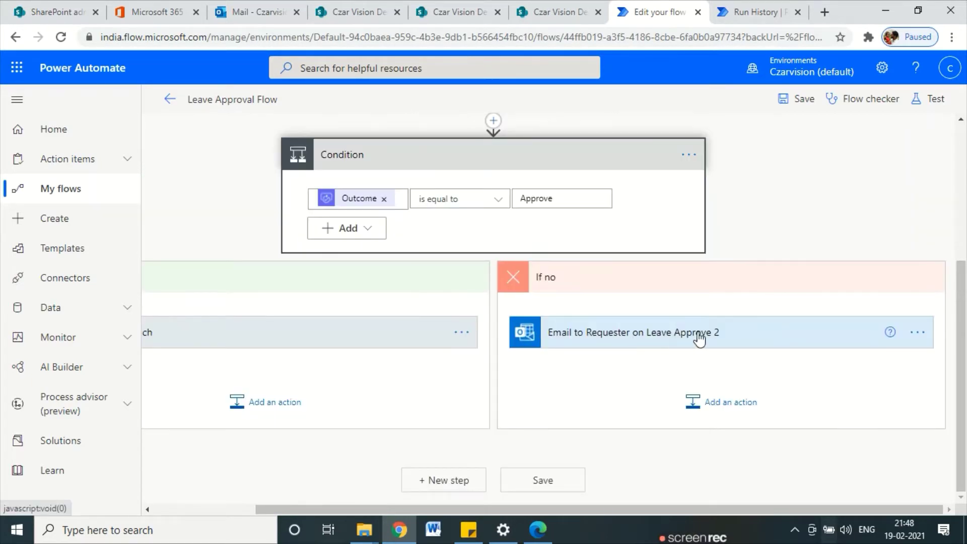
Rename the pasted email action in the If no branch to "Email to Requester on Leave Reject"
click(917, 332)
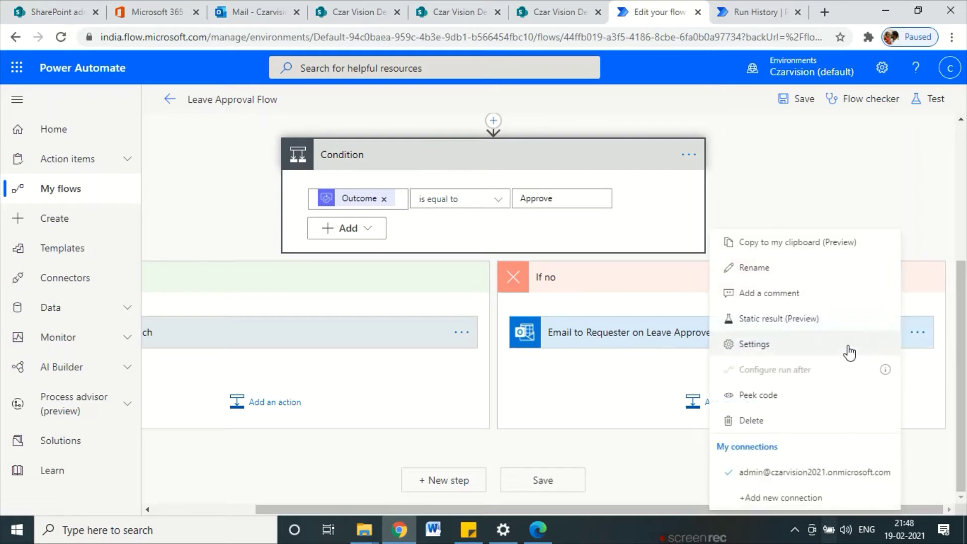
click(769, 274)
click(687, 332)
double_click(701, 335)
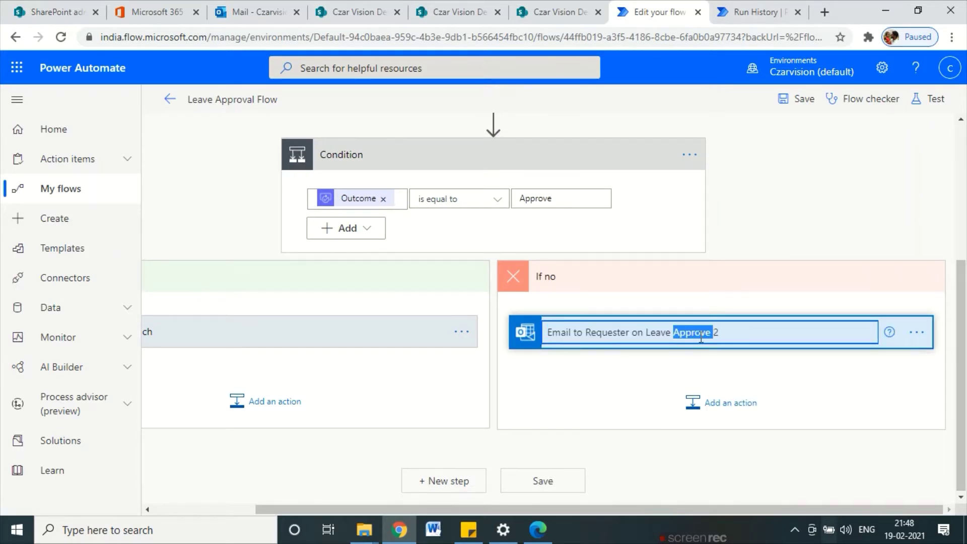
text(Re)
key(Delete)
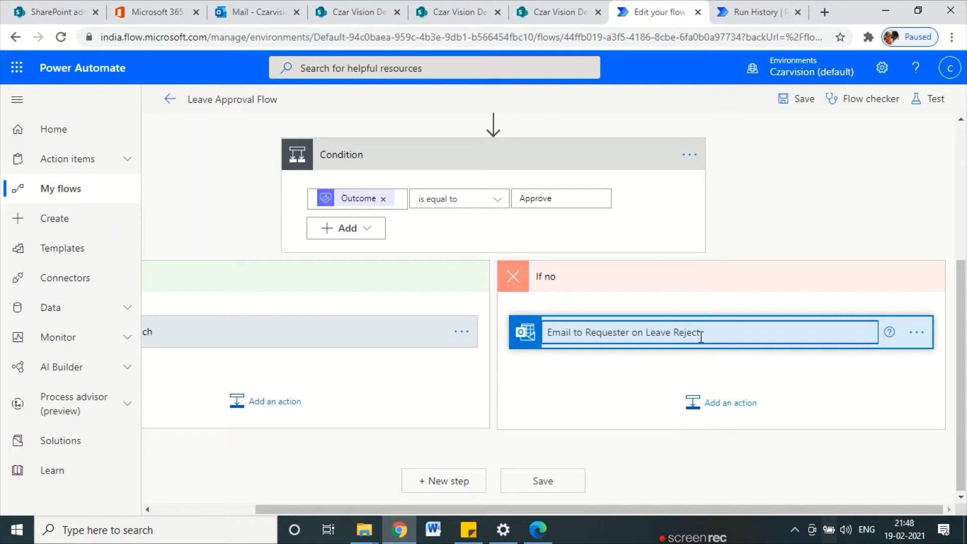
click(652, 378)
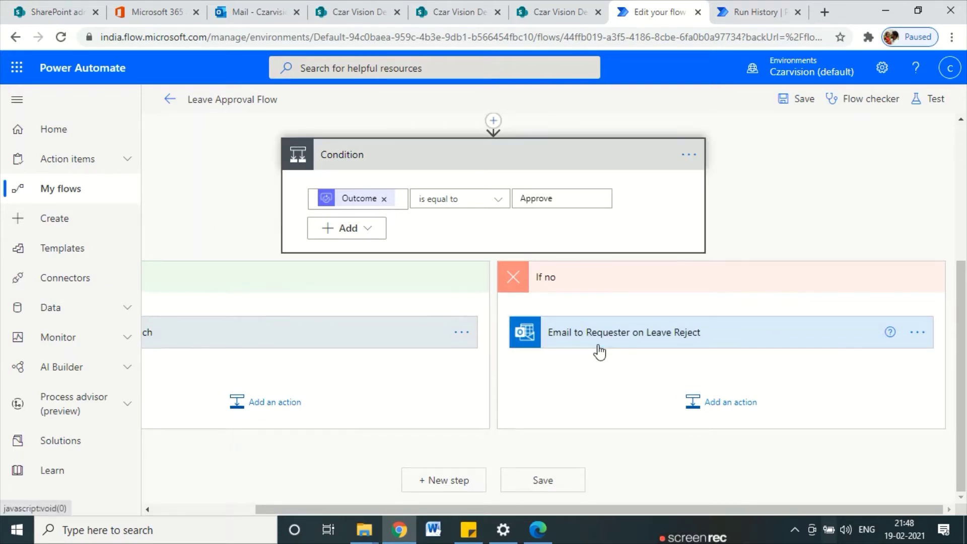
Set the subject of "Email to Requester on Leave Reject" to "Leave Rejected by Manager"
click(597, 346)
scroll(598, 349, down, 4)
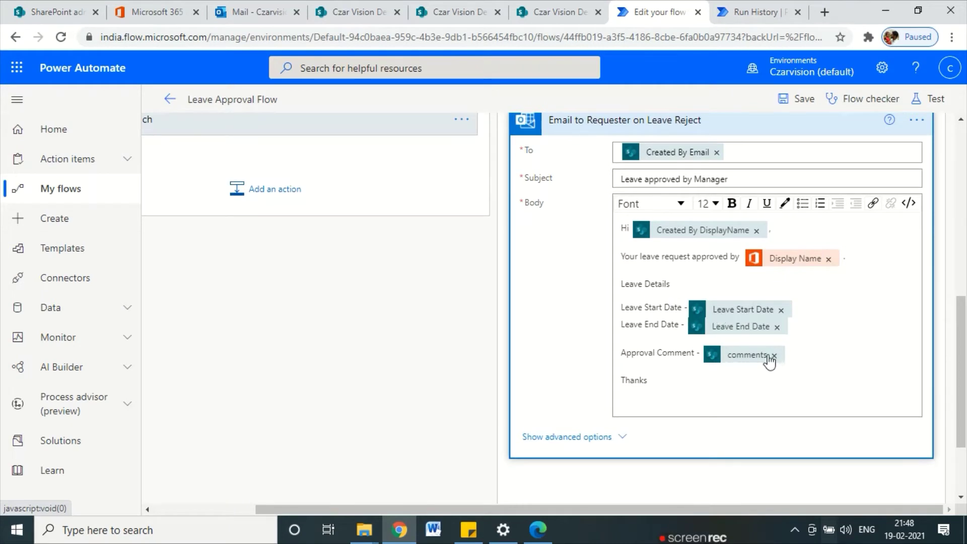
double_click(665, 179)
text(Rejected)
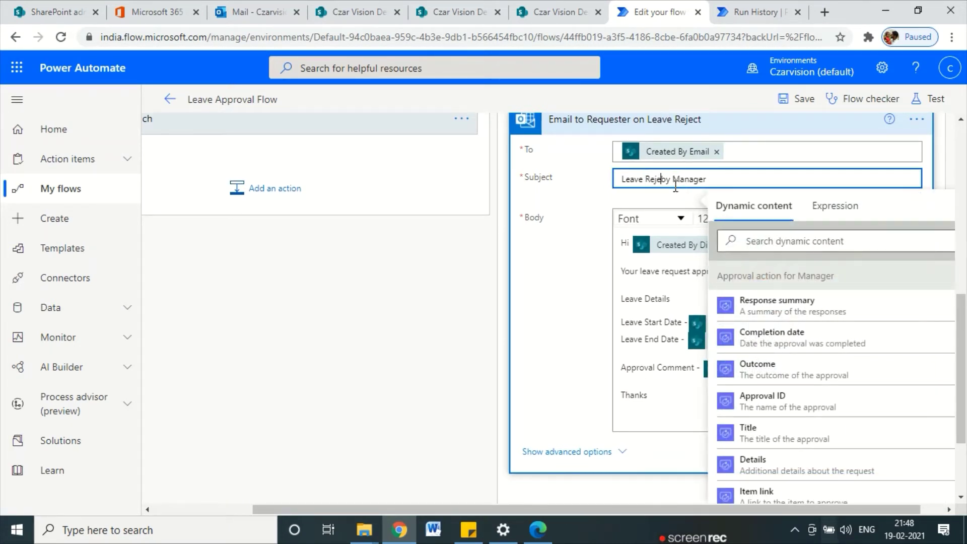
click(520, 296)
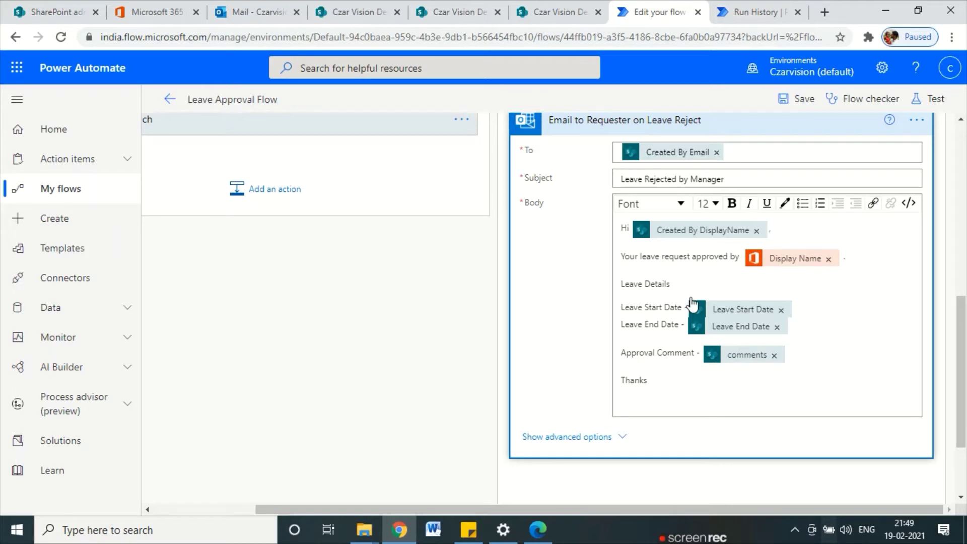
Replace "approved" with "Rejected" in the leave request sentence of the rejection email's body
double_click(705, 259)
text(Rejec)
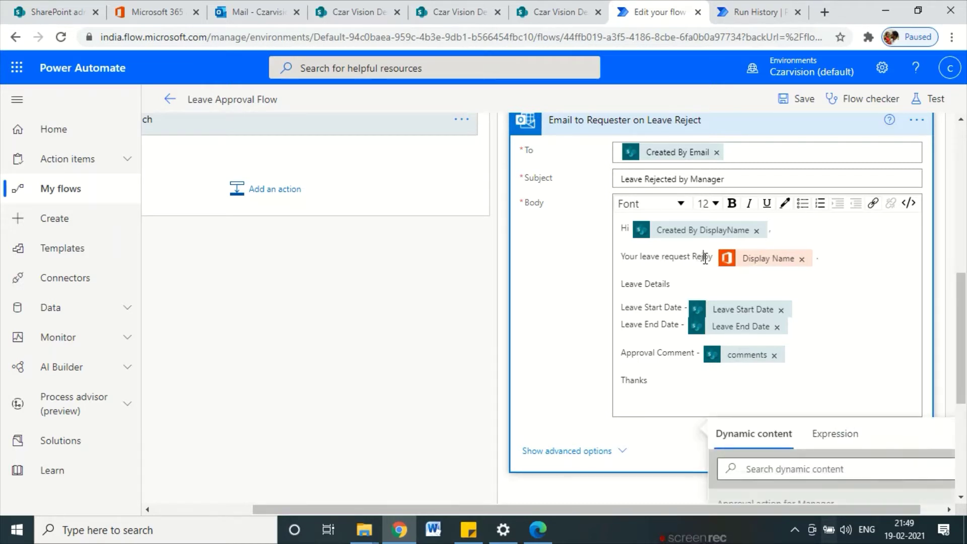
text(ted)
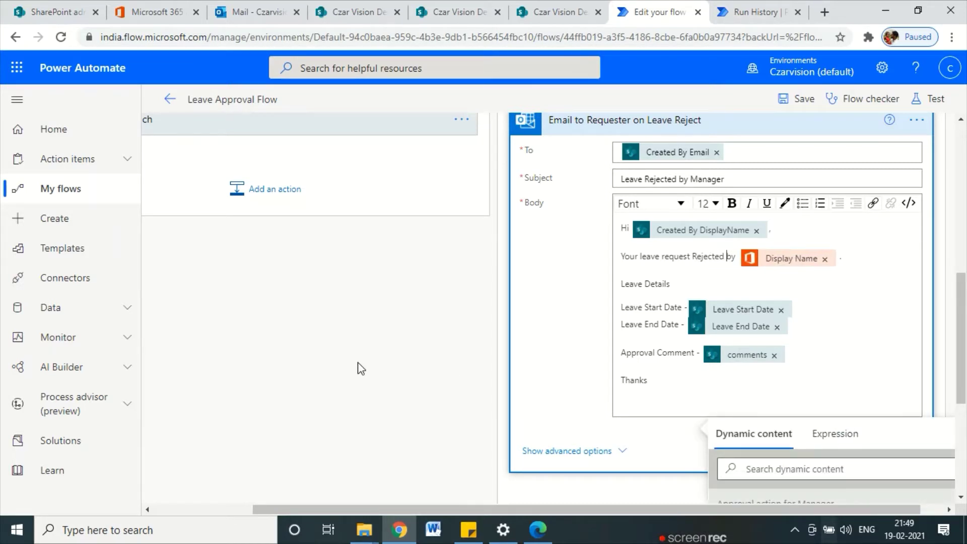
click(515, 334)
Review the flow from its trigger through the Condition's two branches, including the contents of the rejection email
scroll(579, 366, up, 5)
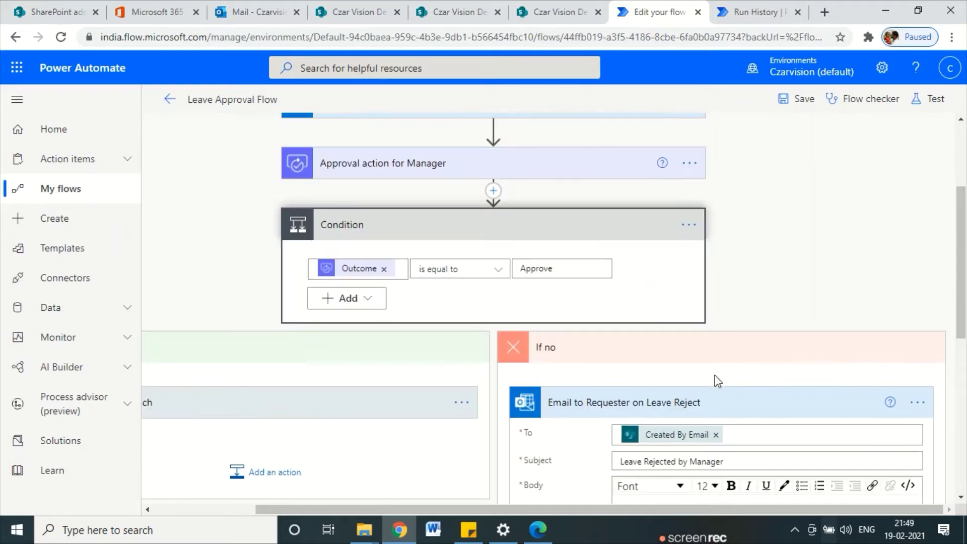
click(727, 397)
scroll(329, 379, up, 3)
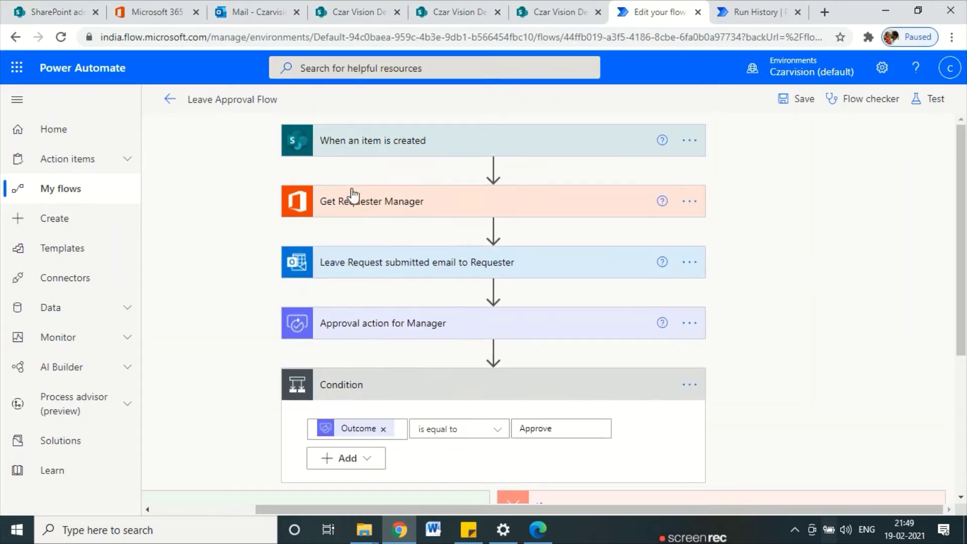
scroll(294, 428, down, 4)
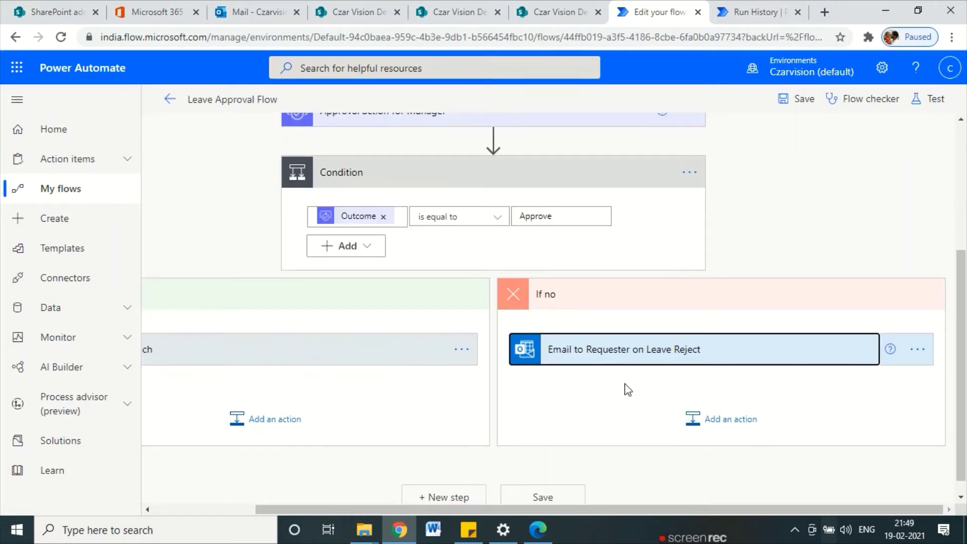
scroll(629, 389, up, 4)
scroll(638, 391, down, 3)
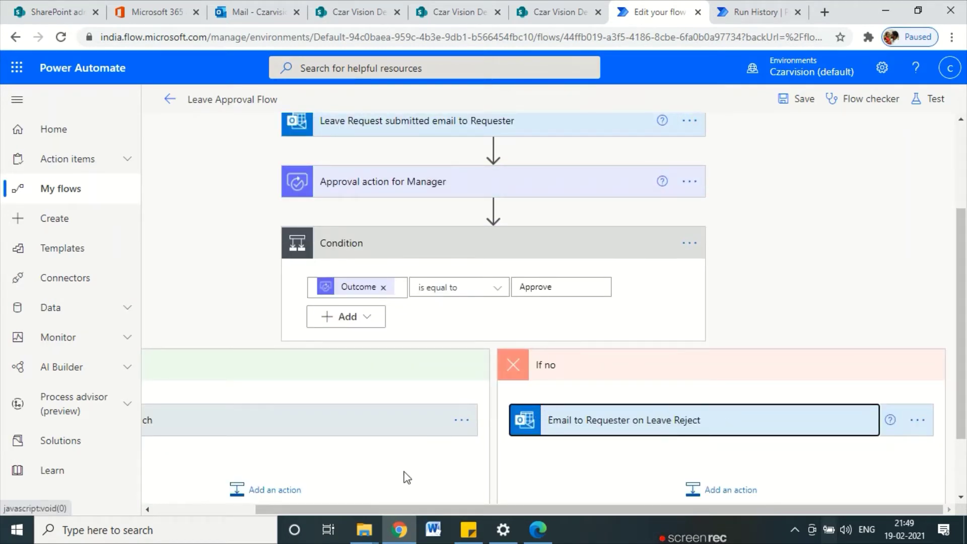
drag(461, 508, 310, 504)
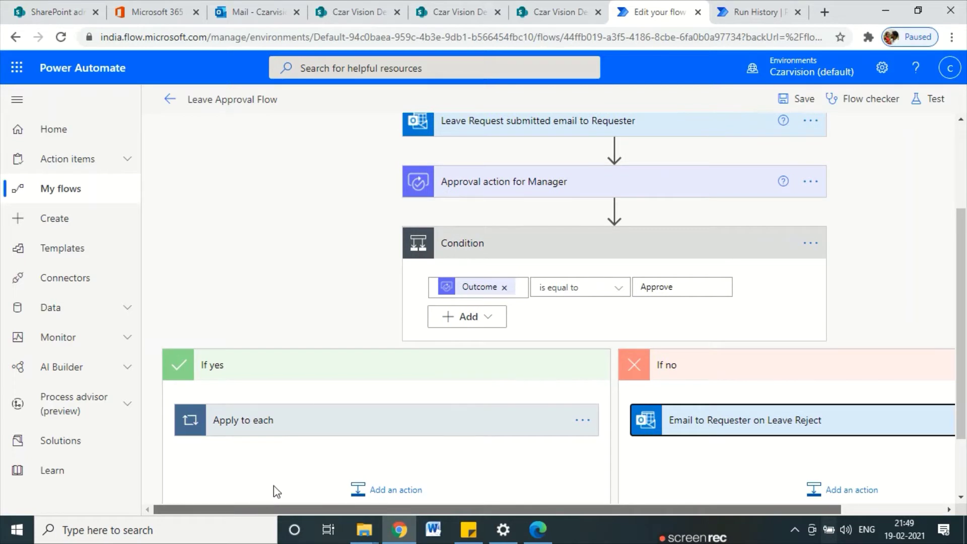
drag(372, 509, 473, 508)
click(598, 433)
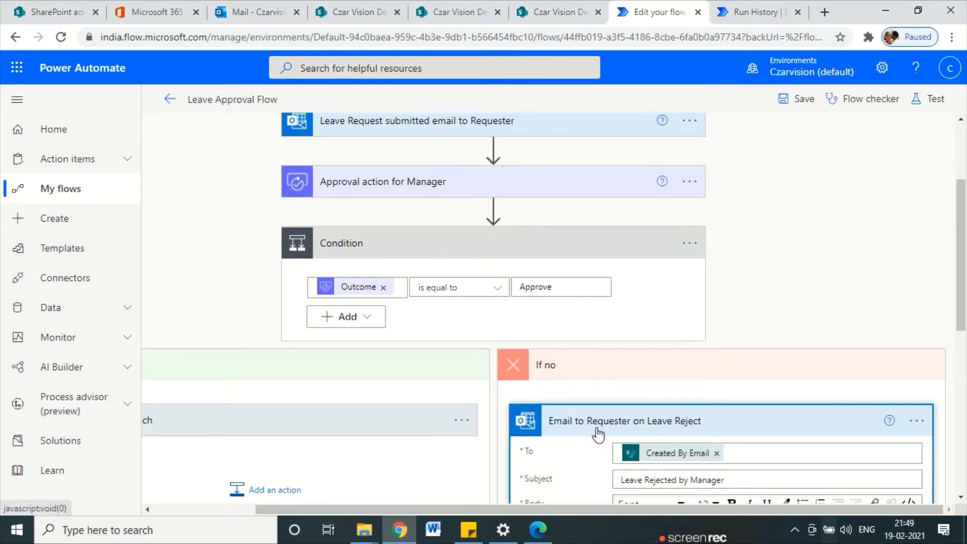
scroll(599, 433, down, 4)
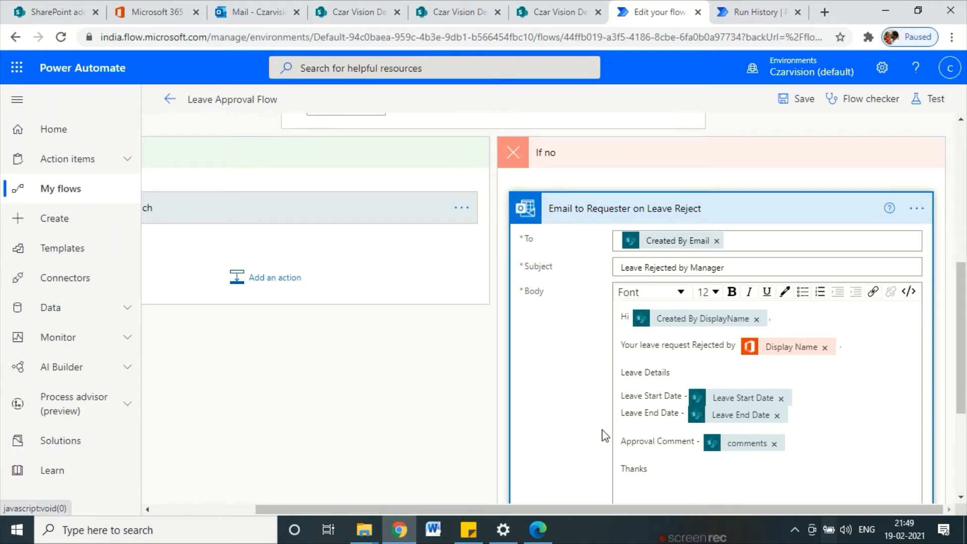
Compare the Approval Comment values in the approval and rejection emails, and inspect the expression behind the rejection email's comments token
drag(380, 509, 278, 509)
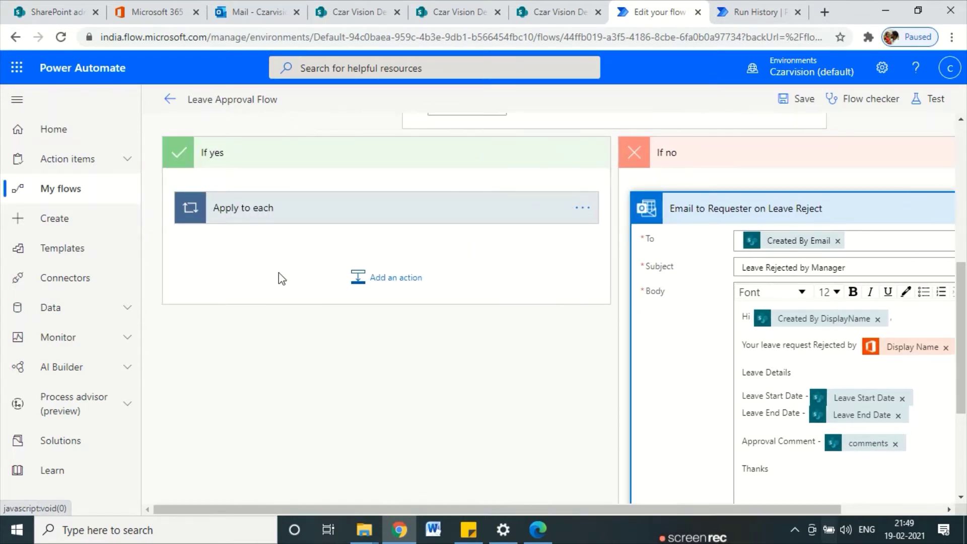
click(294, 210)
click(328, 303)
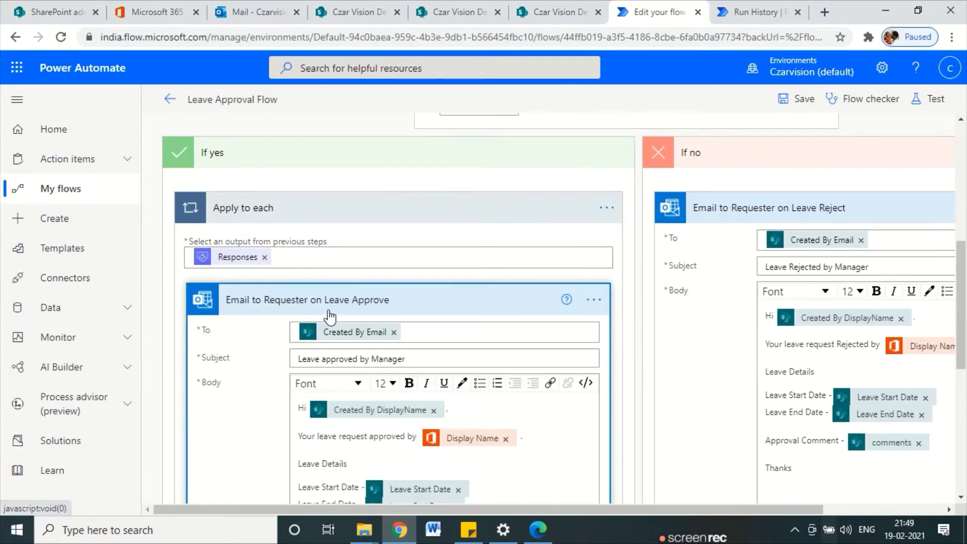
scroll(330, 322, down, 3)
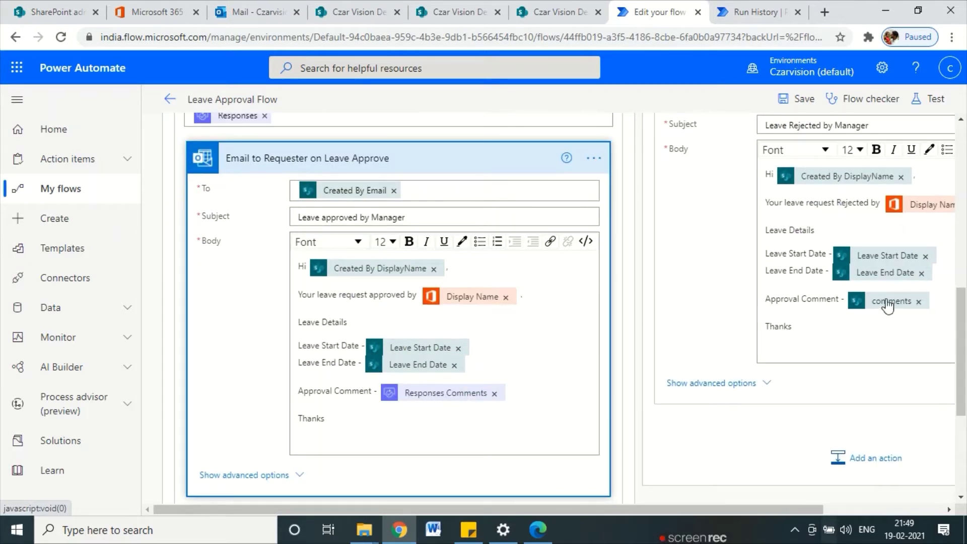
mouse_move(888, 306)
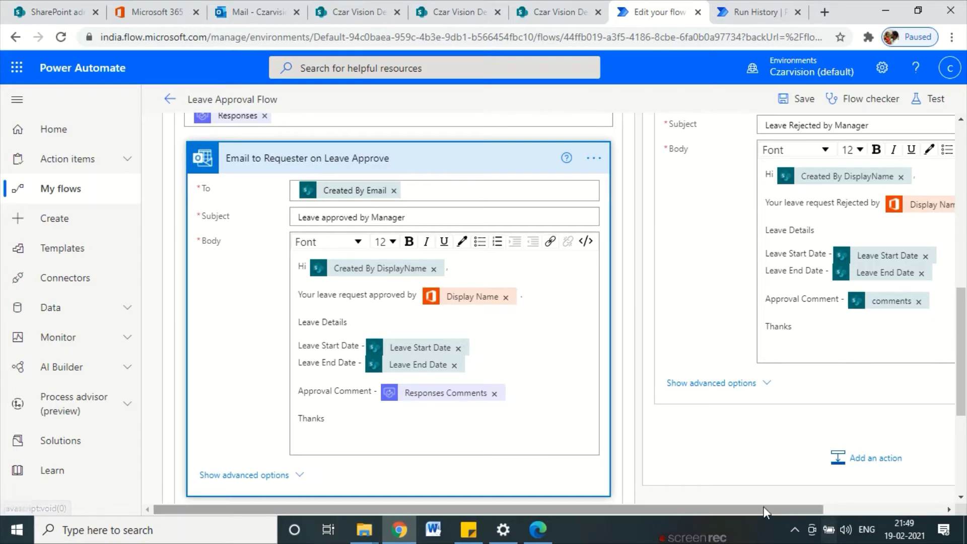
drag(764, 507, 884, 508)
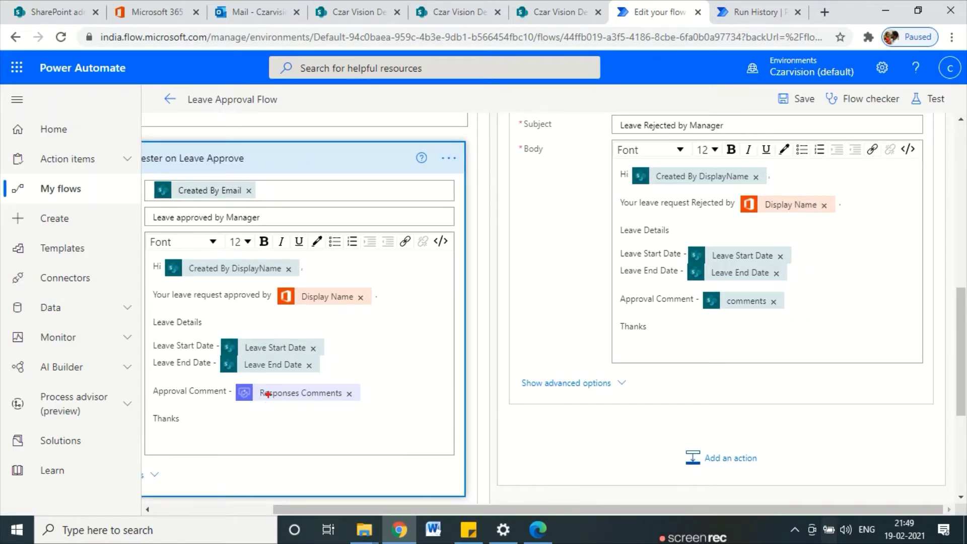
mouse_move(272, 414)
mouse_down()
mouse_move(391, 382)
mouse_move(211, 390)
mouse_move(305, 415)
mouse_up()
scroll(309, 423, up, 7)
scroll(784, 486, down, 4)
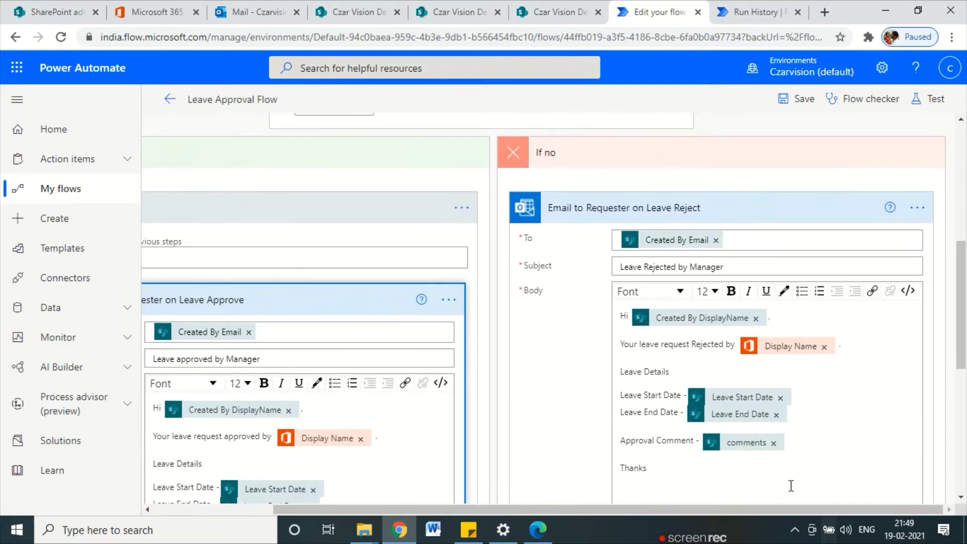
scroll(782, 484, down, 2)
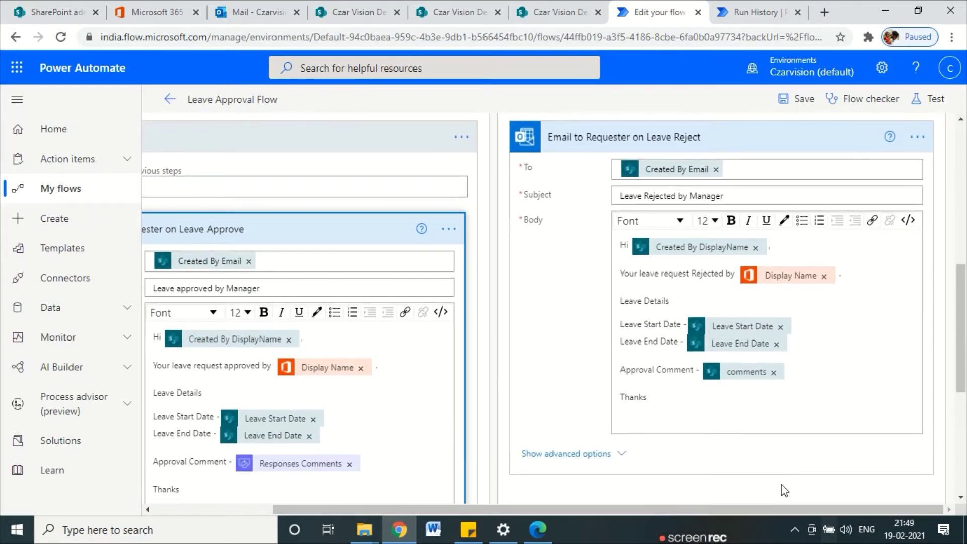
mouse_move(782, 484)
mouse_down()
mouse_move(708, 396)
mouse_move(679, 382)
mouse_up()
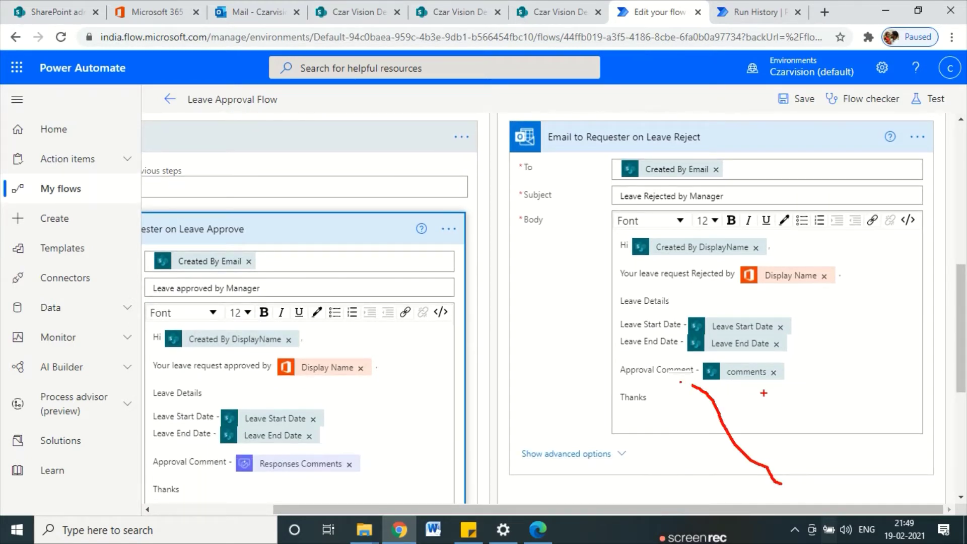
mouse_move(734, 392)
mouse_down()
mouse_move(831, 375)
mouse_move(711, 359)
mouse_move(697, 388)
mouse_move(786, 392)
mouse_up()
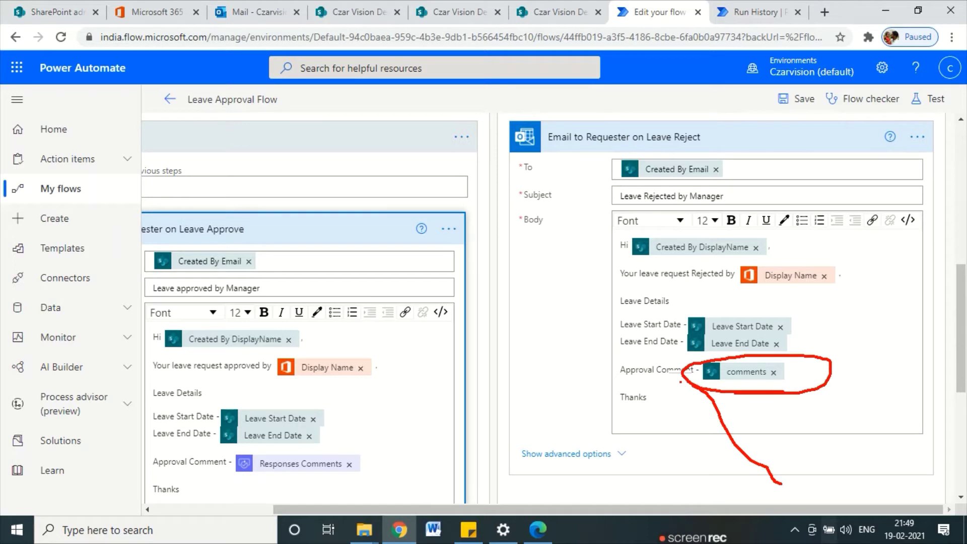
key(Escape)
mouse_move(740, 374)
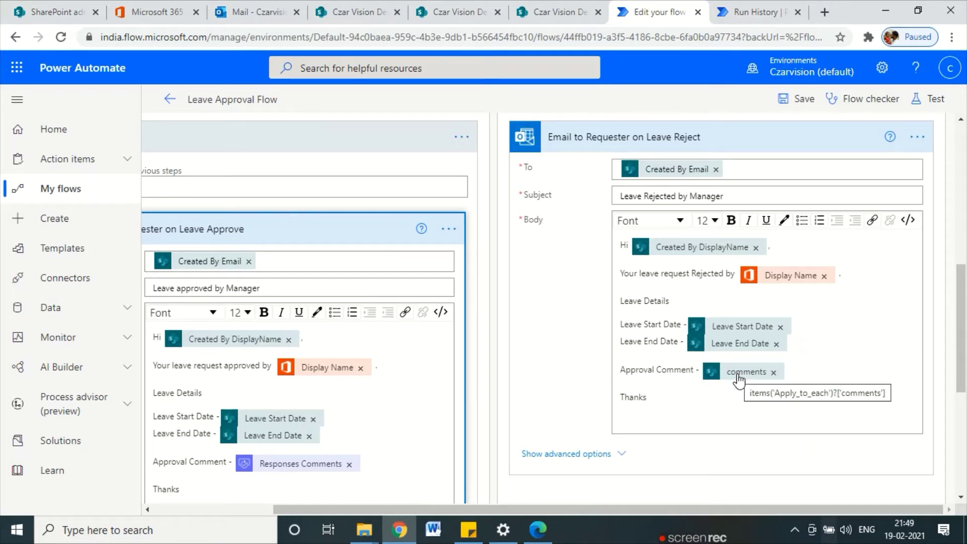
scroll(738, 383, up, 5)
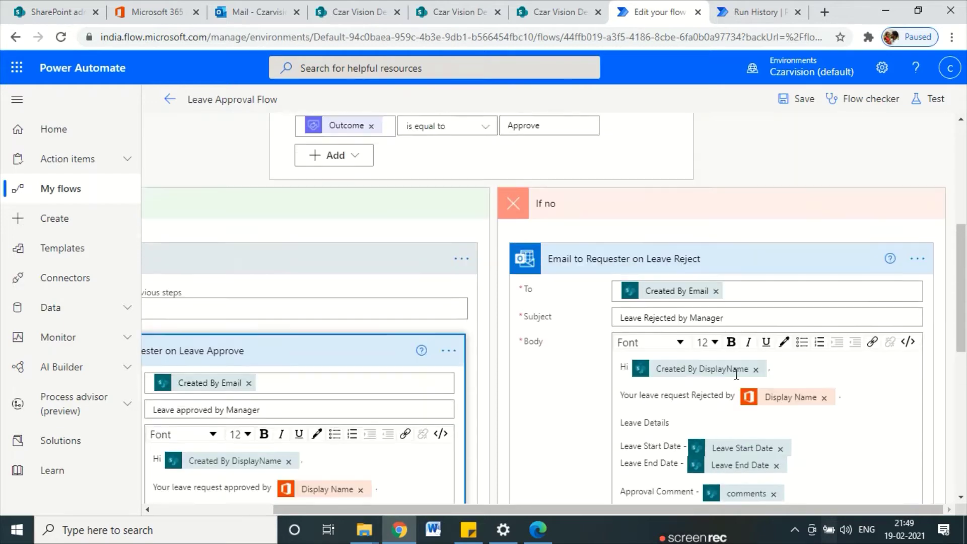
scroll(733, 391, up, 3)
scroll(730, 394, down, 7)
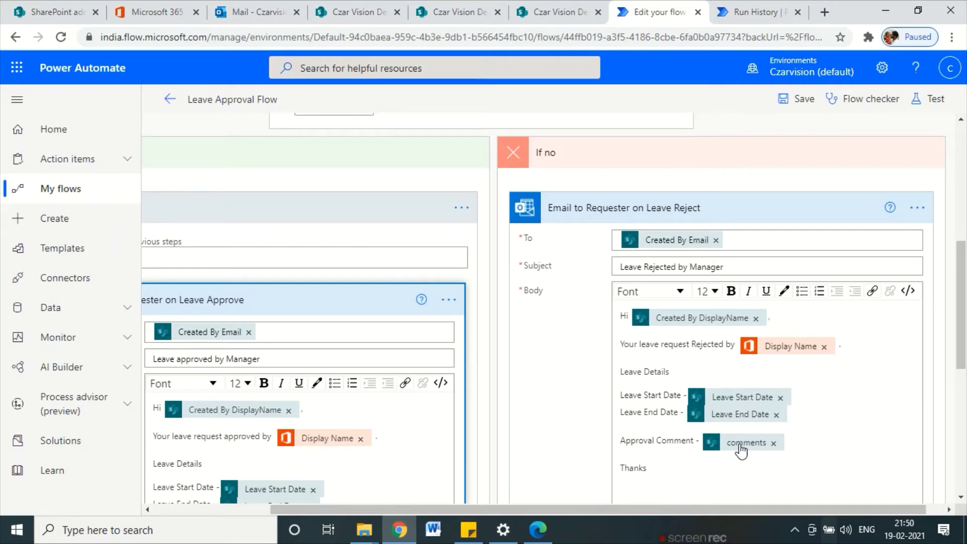
Browse the dynamic content available for the rejection email's body, and search it for "comme"
click(741, 448)
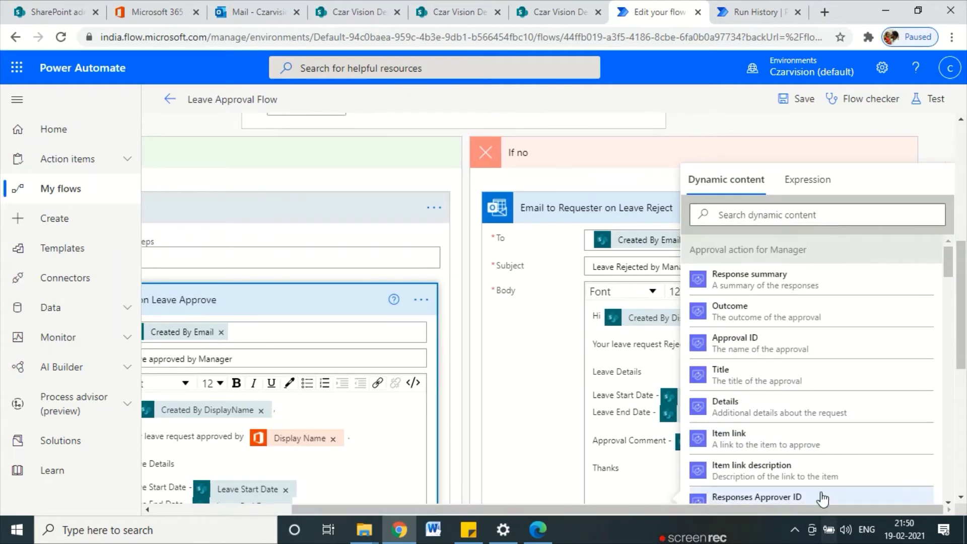
scroll(822, 499, down, 10)
scroll(812, 423, up, 3)
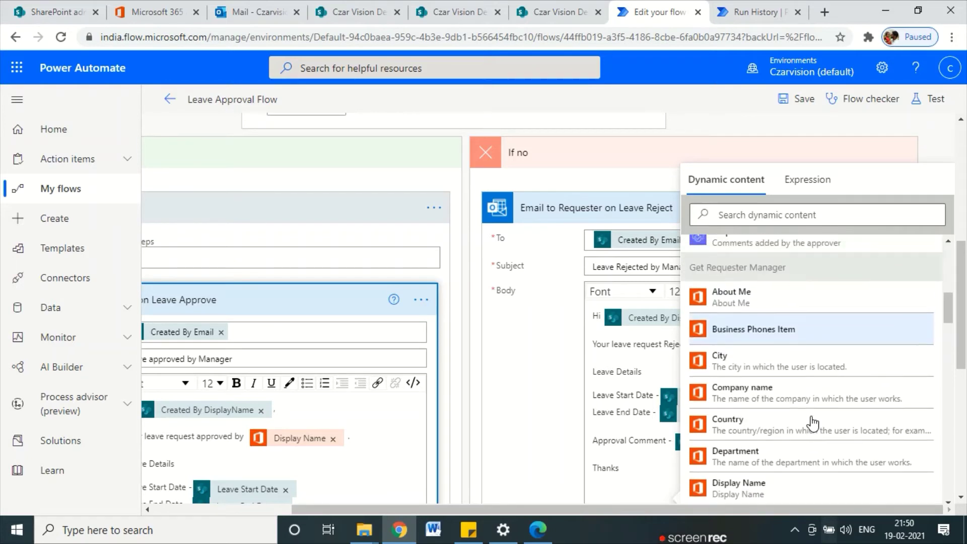
scroll(812, 423, down, 20)
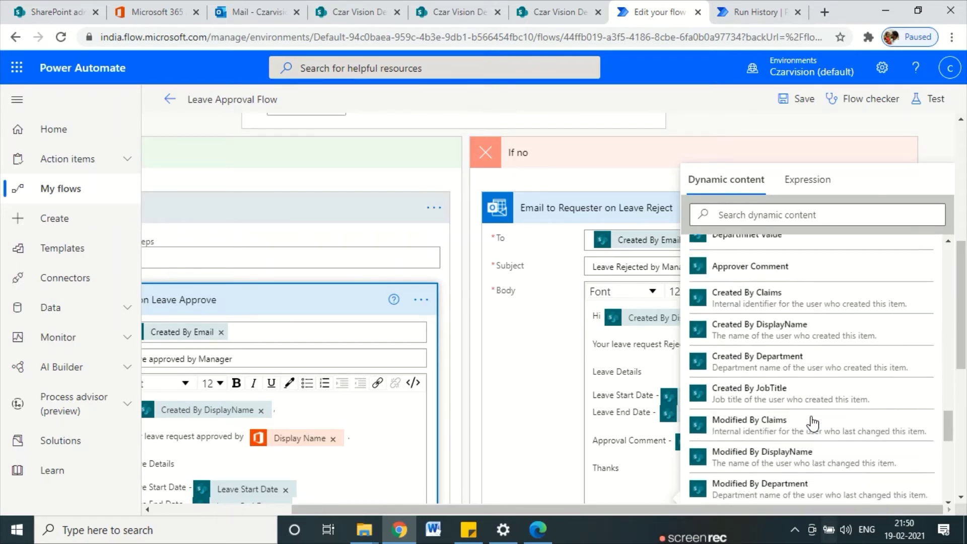
scroll(812, 423, down, 12)
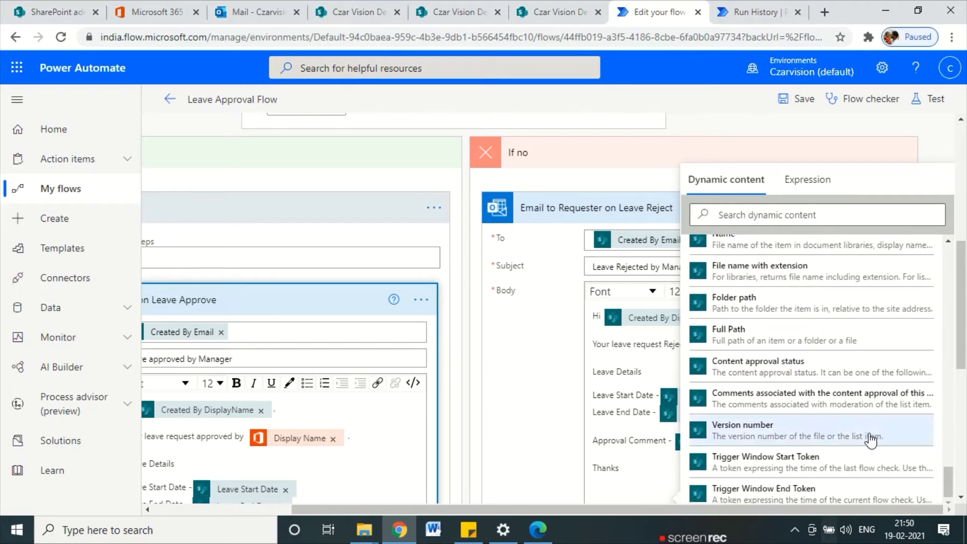
drag(948, 482, 907, 187)
click(722, 215)
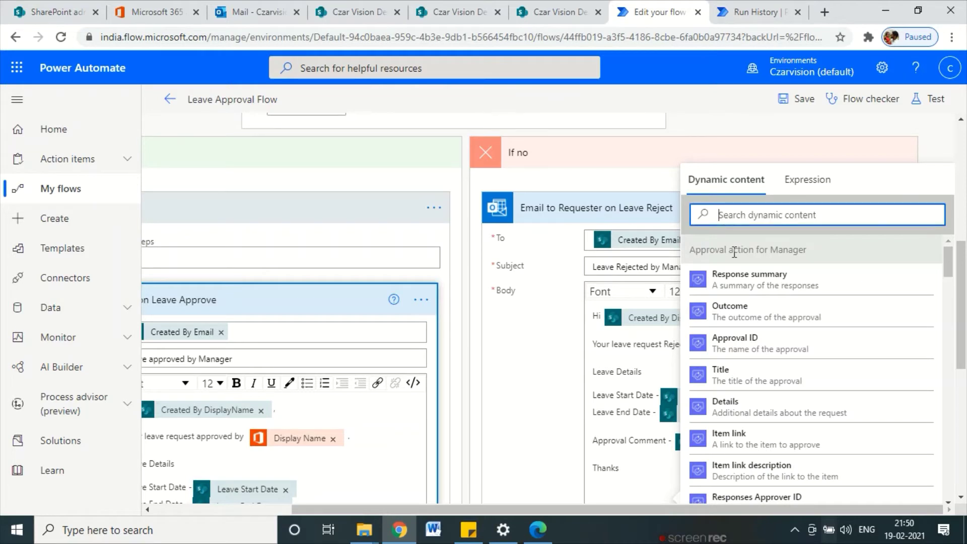
text(comme)
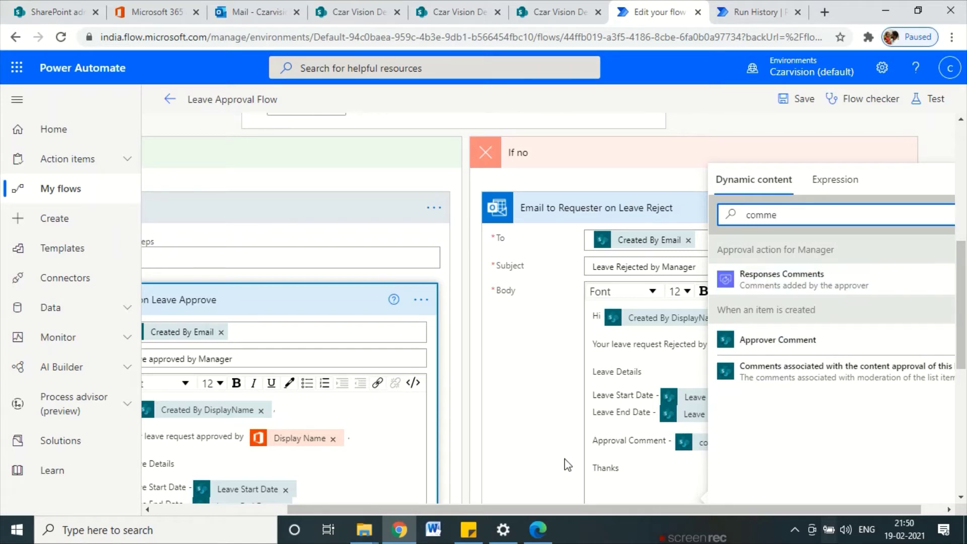
click(725, 449)
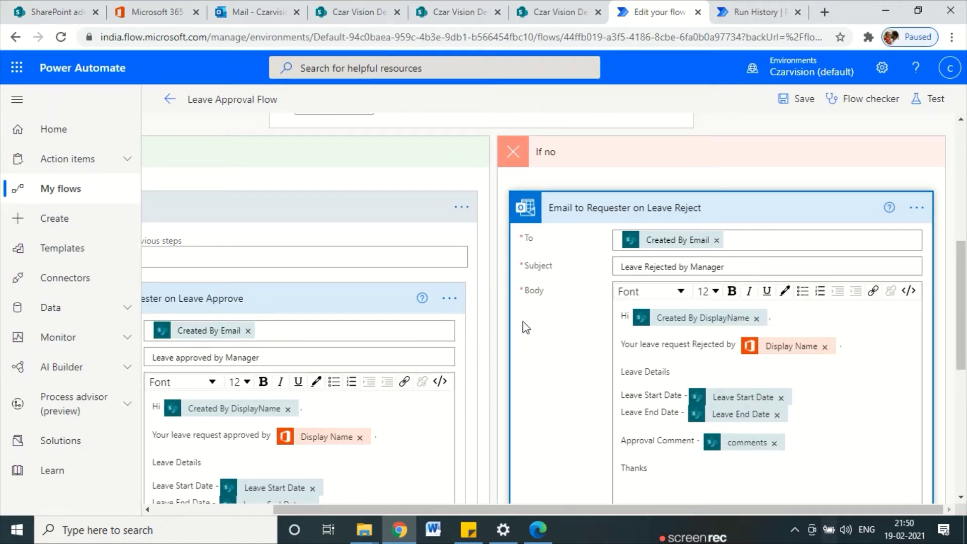
Examine the rejection email's comments token expression against the approval email's Responses Comments, and review the Condition with its two branches
scroll(420, 344, down, 7)
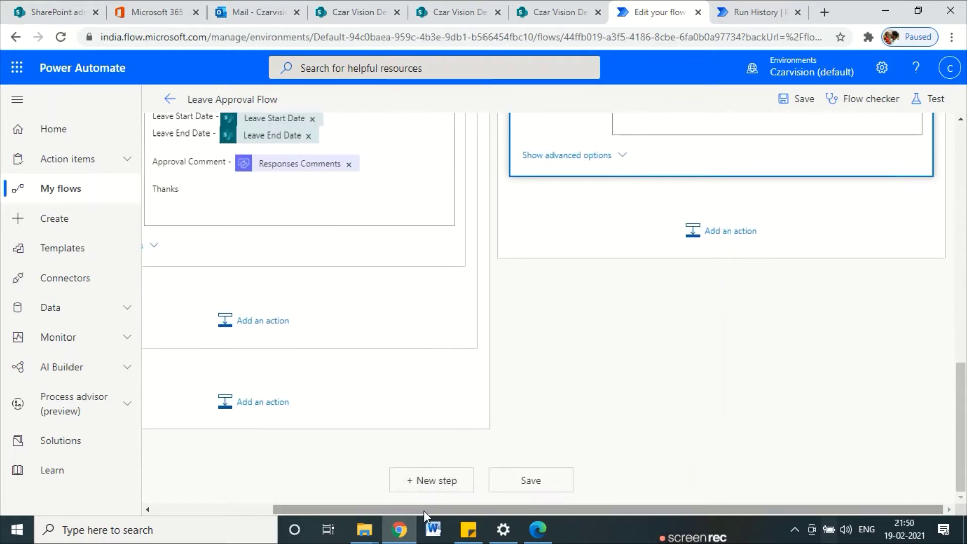
drag(424, 509, 272, 507)
scroll(391, 438, up, 7)
scroll(896, 294, down, 3)
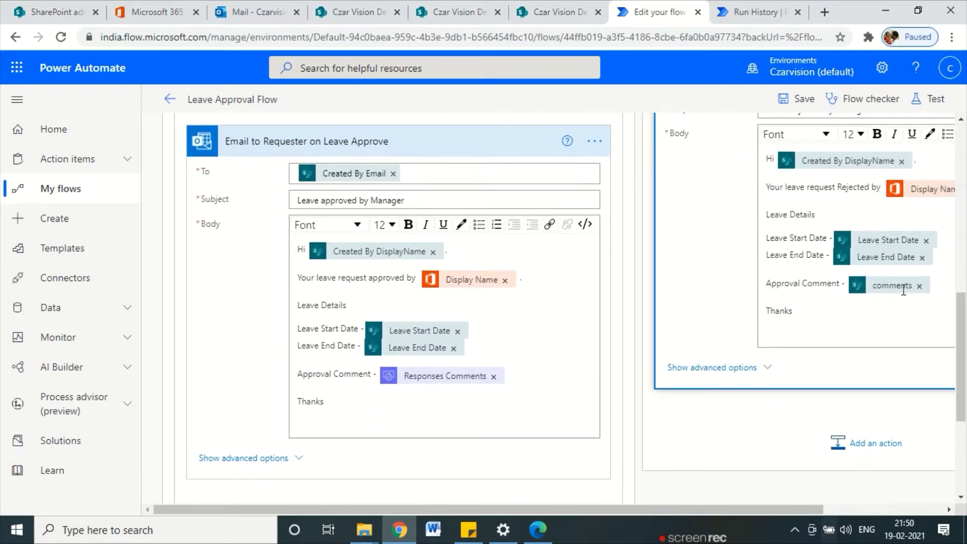
mouse_move(895, 294)
scroll(669, 415, up, 10)
scroll(724, 375, down, 7)
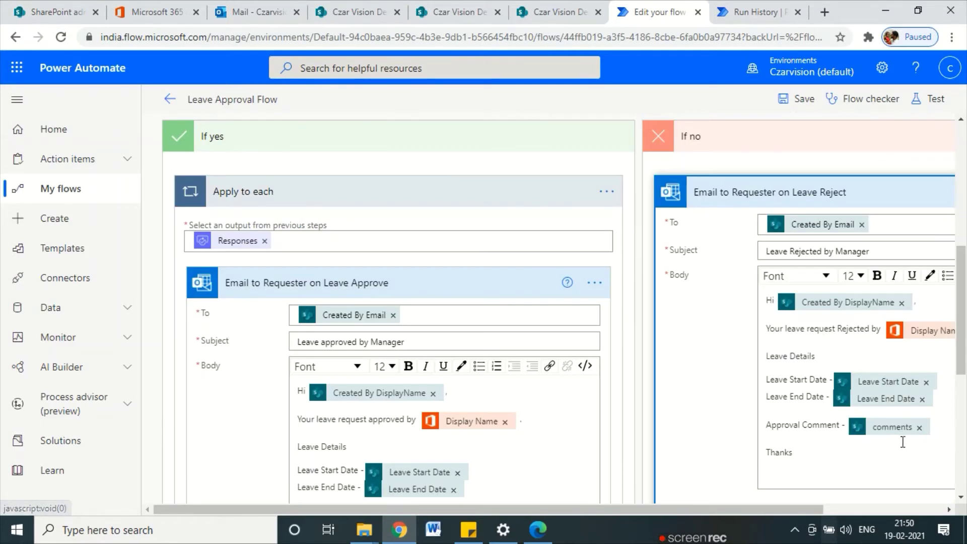
scroll(447, 481, down, 3)
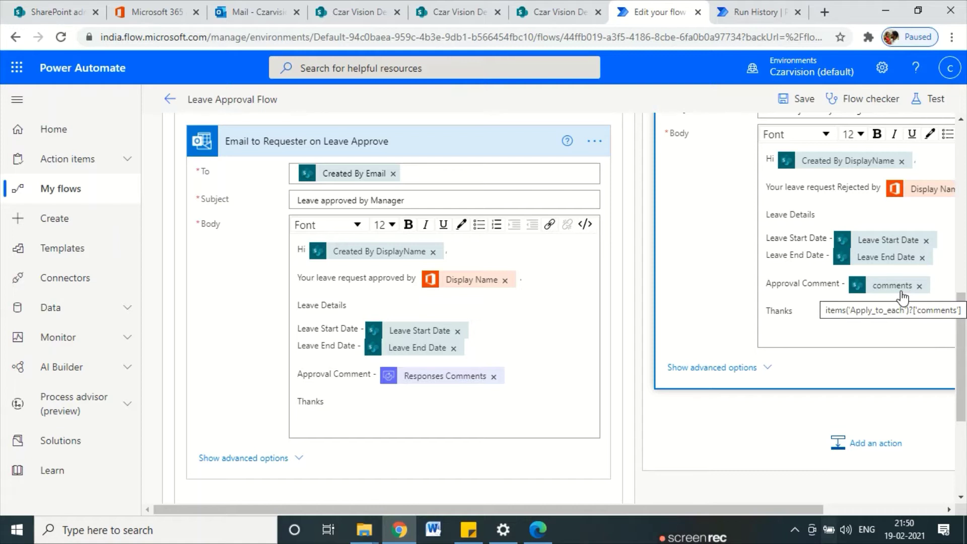
scroll(783, 511, right, 2)
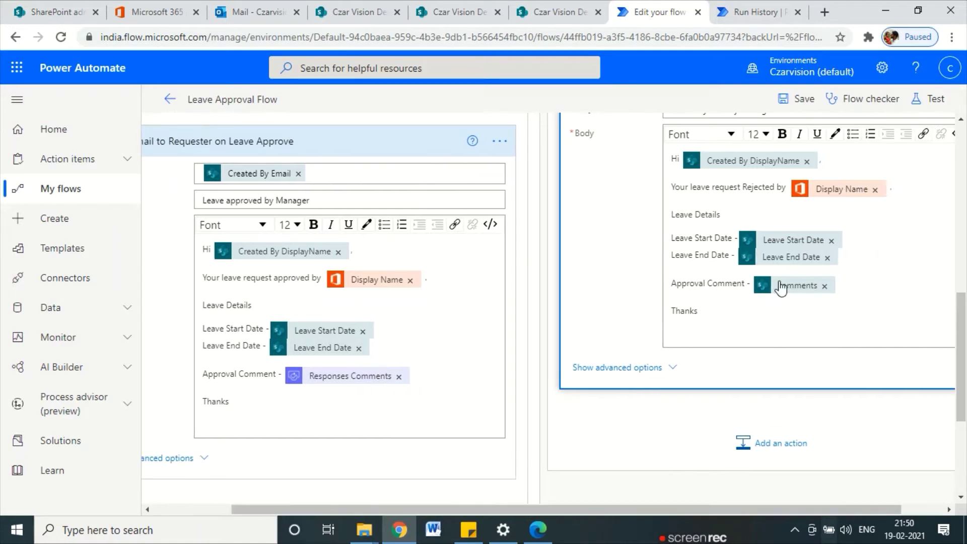
mouse_move(781, 288)
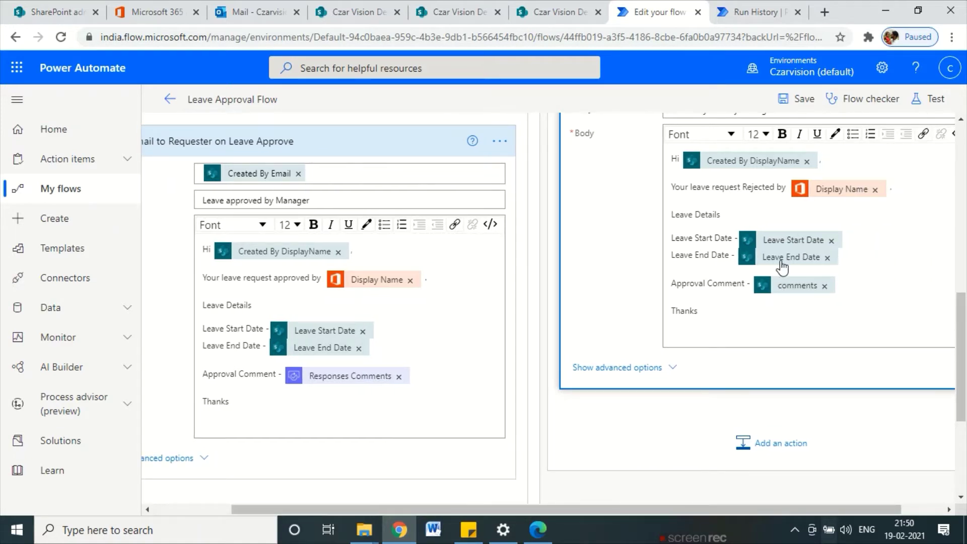
mouse_move(782, 267)
scroll(748, 323, up, 10)
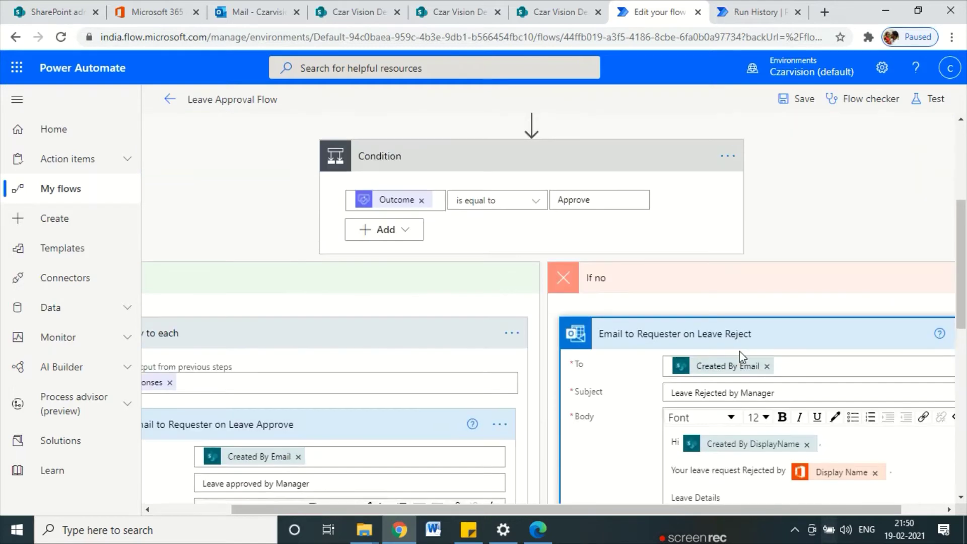
scroll(741, 361, down, 3)
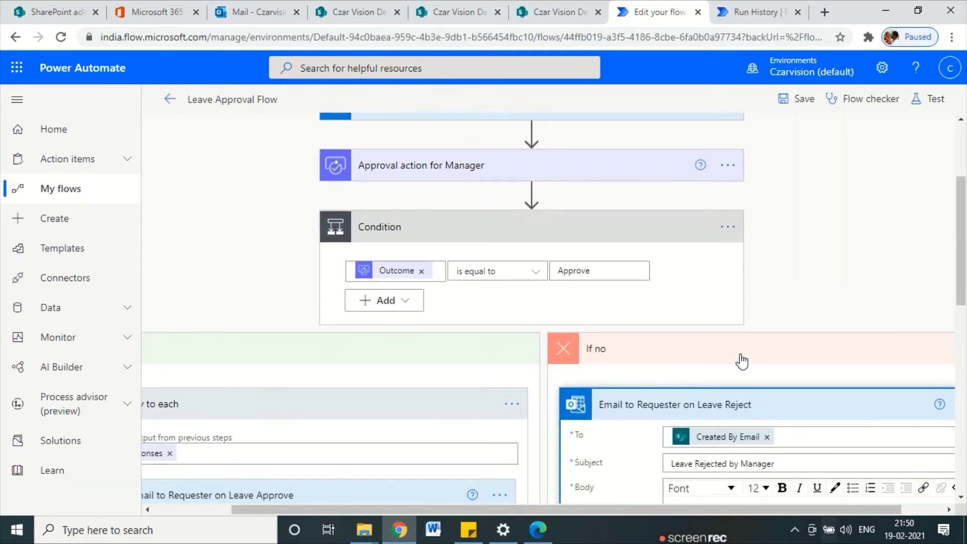
scroll(741, 362, up, 4)
scroll(742, 362, down, 3)
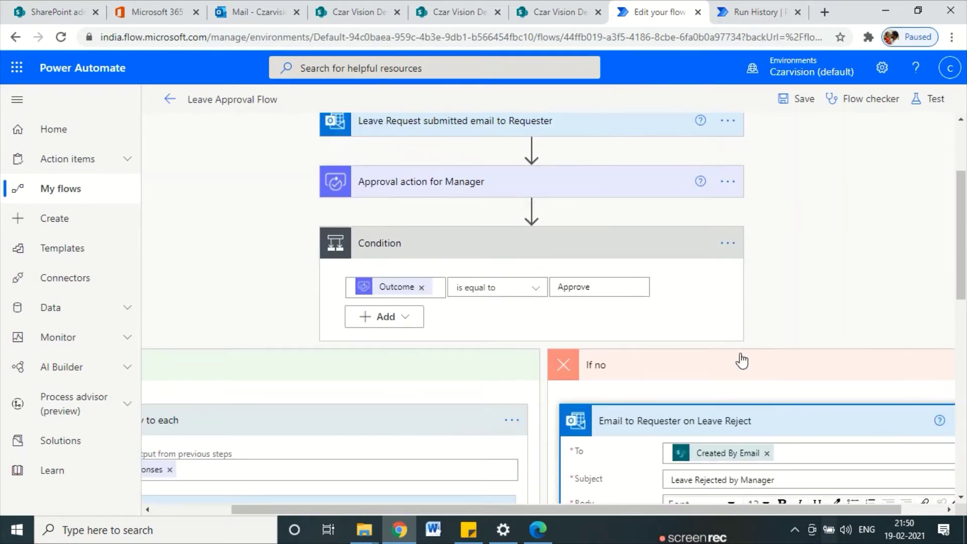
scroll(740, 361, up, 3)
scroll(741, 360, down, 7)
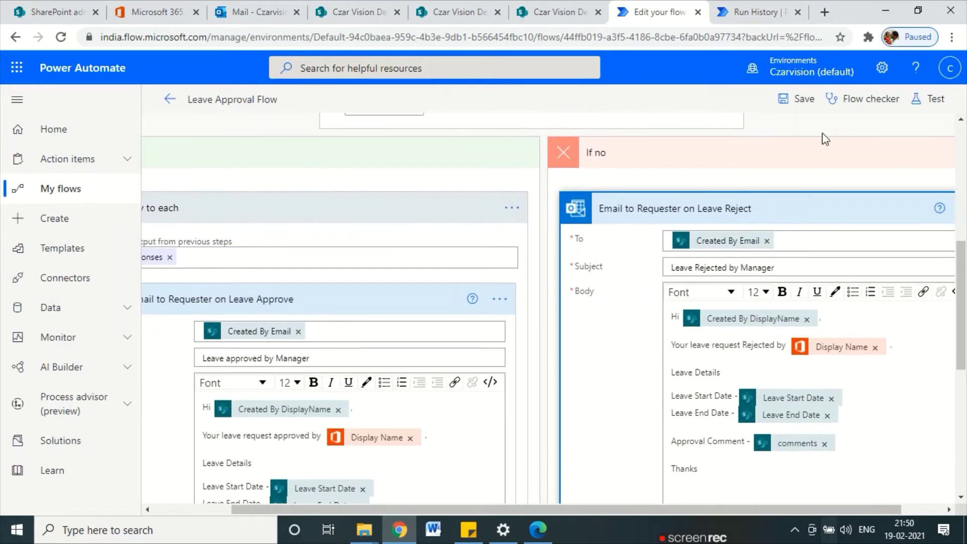
Try to save the flow, and check the rejection email against the action named in the validation result
click(811, 101)
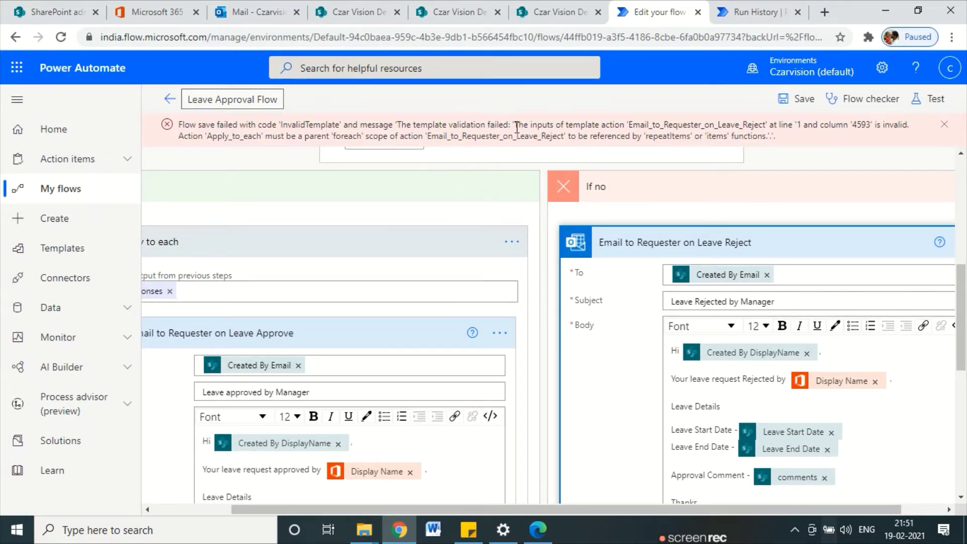
drag(640, 124, 739, 124)
scroll(773, 369, down, 3)
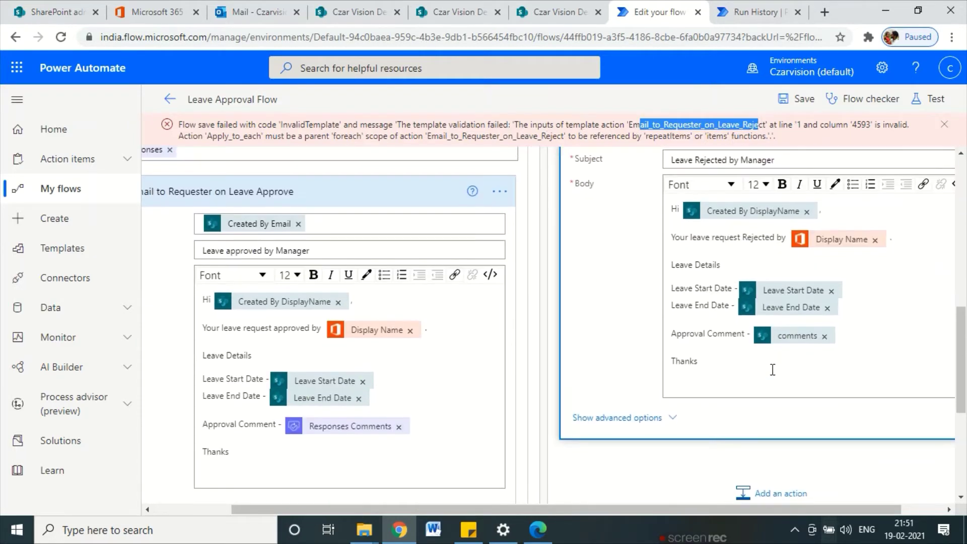
drag(734, 506, 845, 501)
scroll(799, 428, up, 3)
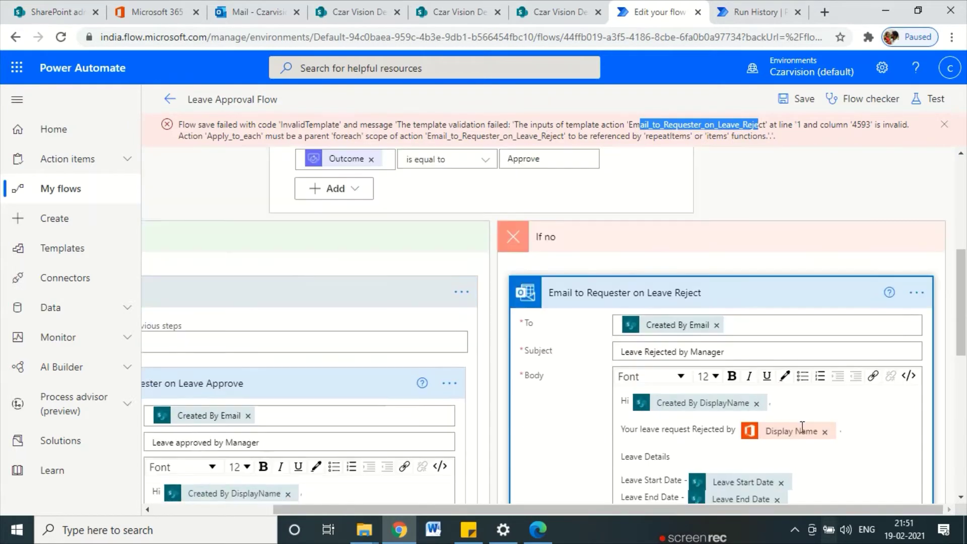
scroll(799, 428, down, 3)
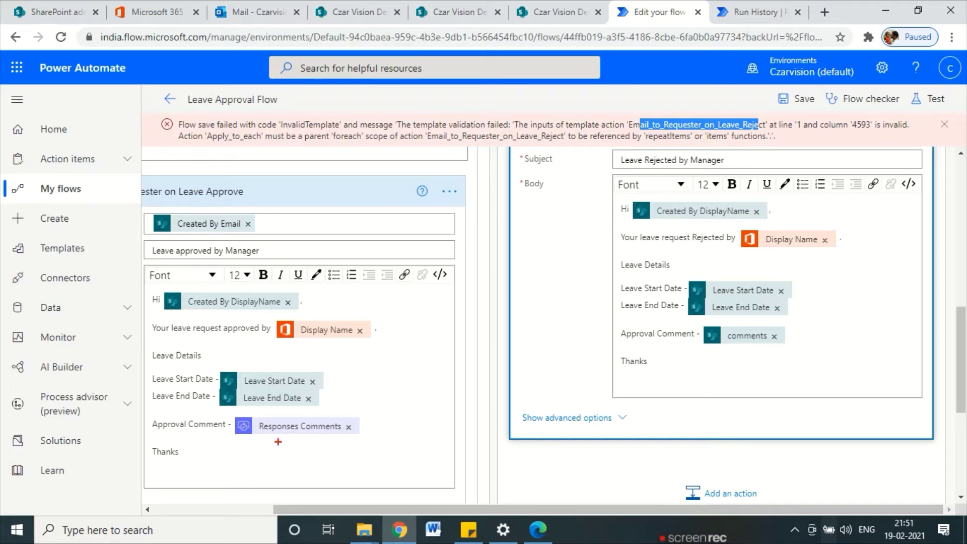
Remove the comments token from the Approval Comment line of the rejection email, and save the flow
mouse_move(287, 442)
mouse_down()
mouse_move(405, 417)
mouse_move(252, 452)
mouse_move(332, 448)
mouse_up()
drag(454, 403, 745, 355)
click(774, 337)
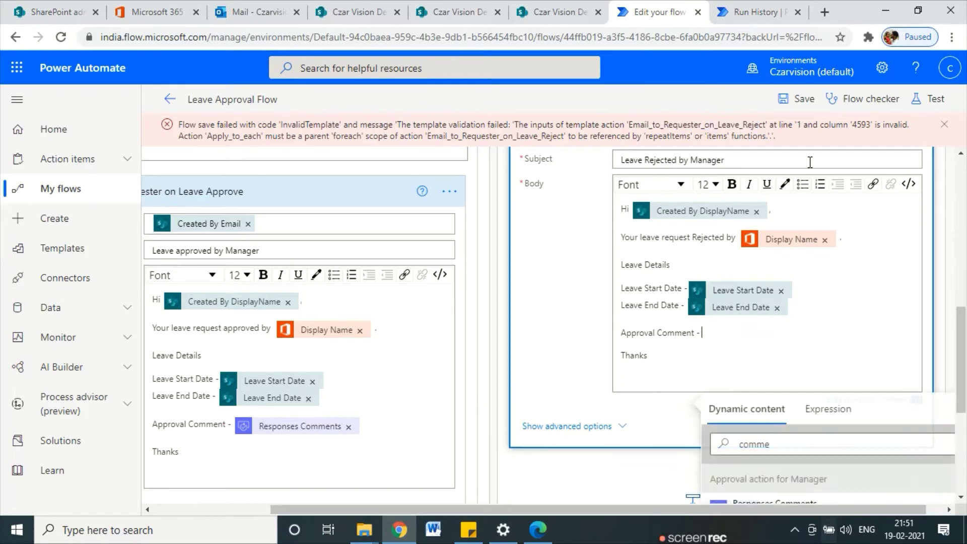
click(802, 99)
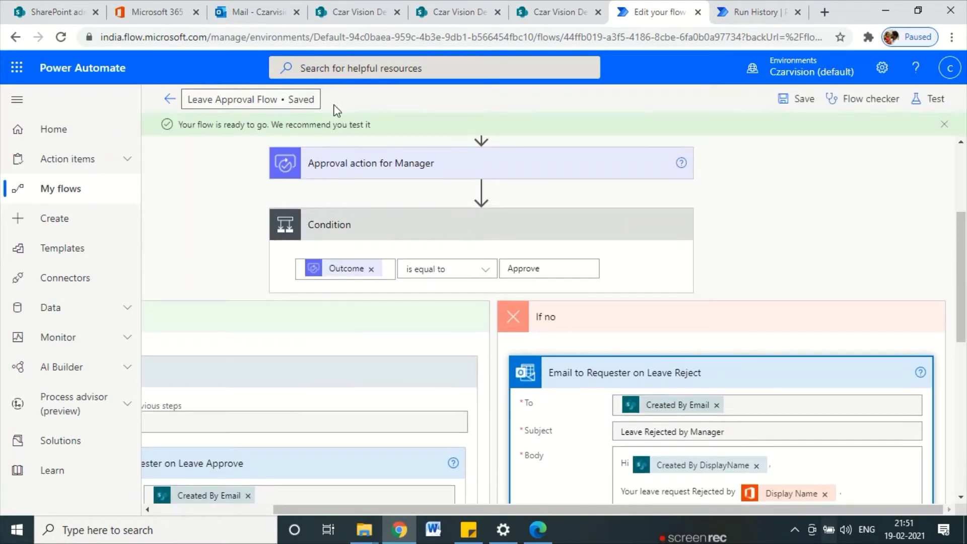
drag(198, 124, 371, 125)
Search the dynamic content for "comm" and insert Responses Comments after "Approval Comment -" in the rejection email's body
scroll(716, 357, down, 5)
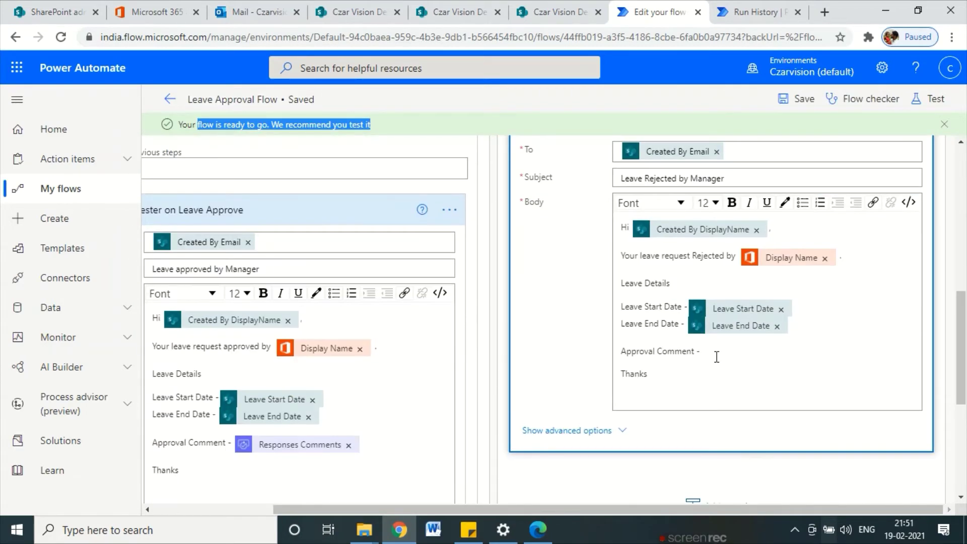
click(716, 357)
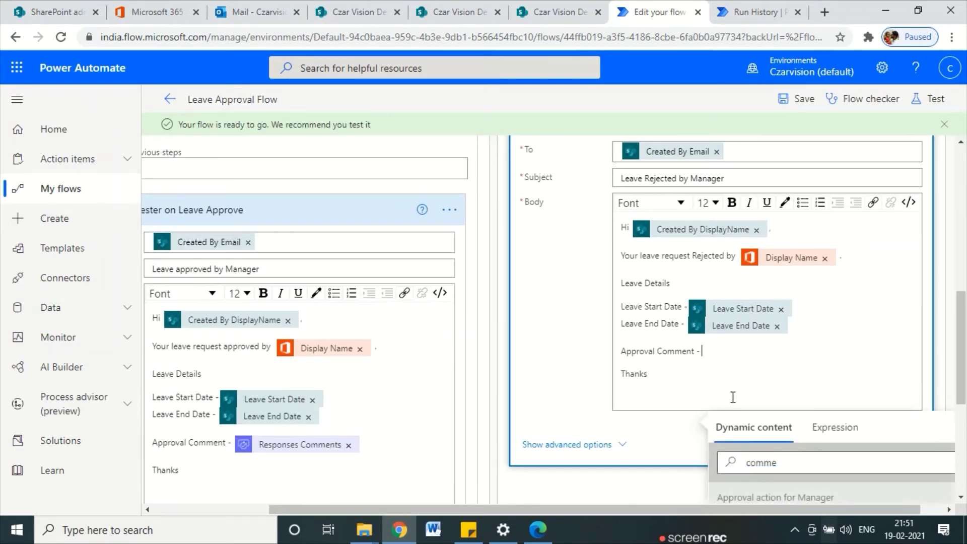
scroll(805, 460, down, 4)
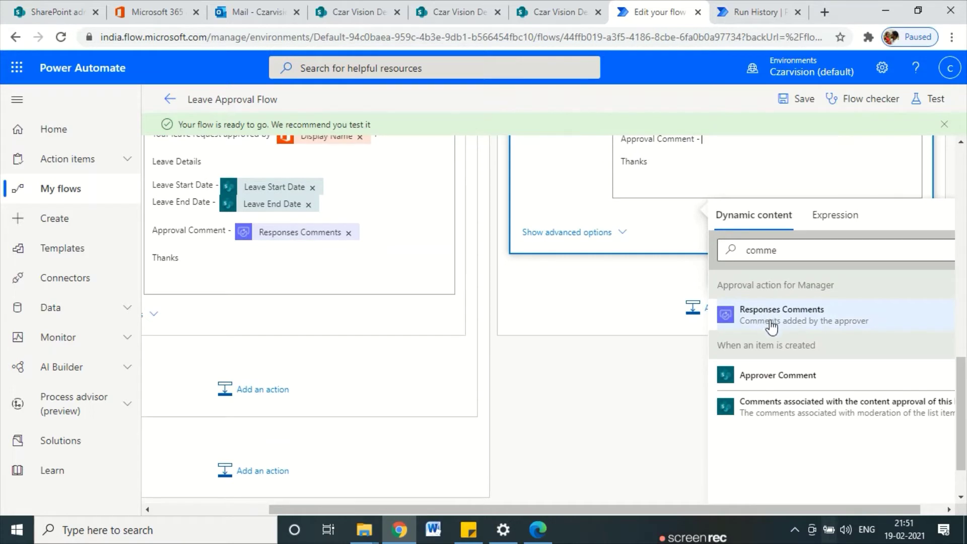
click(787, 250)
key(BackSpace)
key(BackSpace)
key(BackSpace)
key(BackSpace)
key(BackSpace)
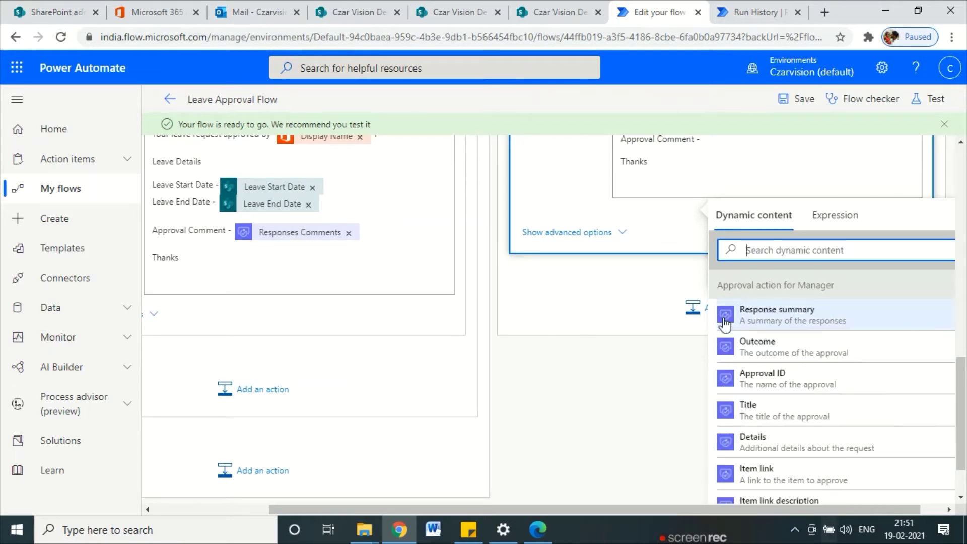
text(comm)
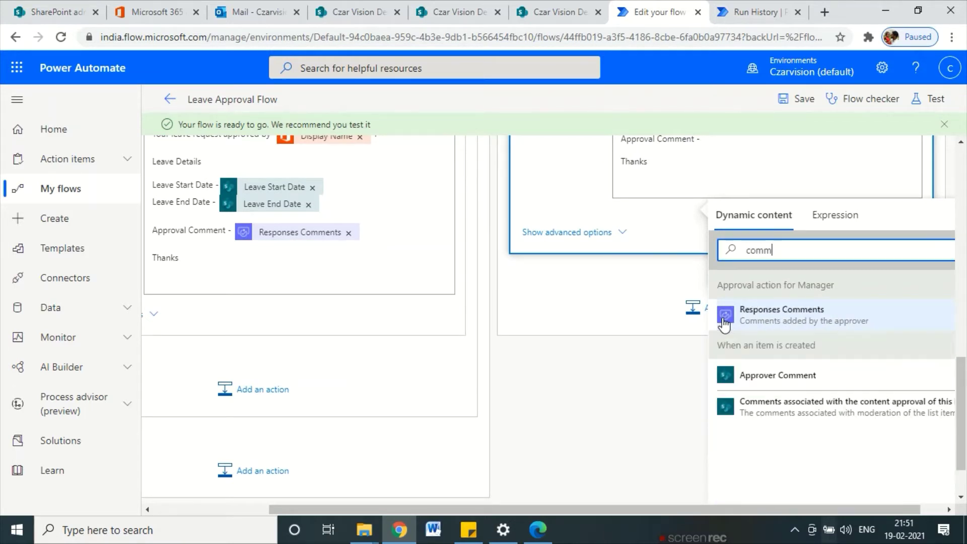
click(725, 322)
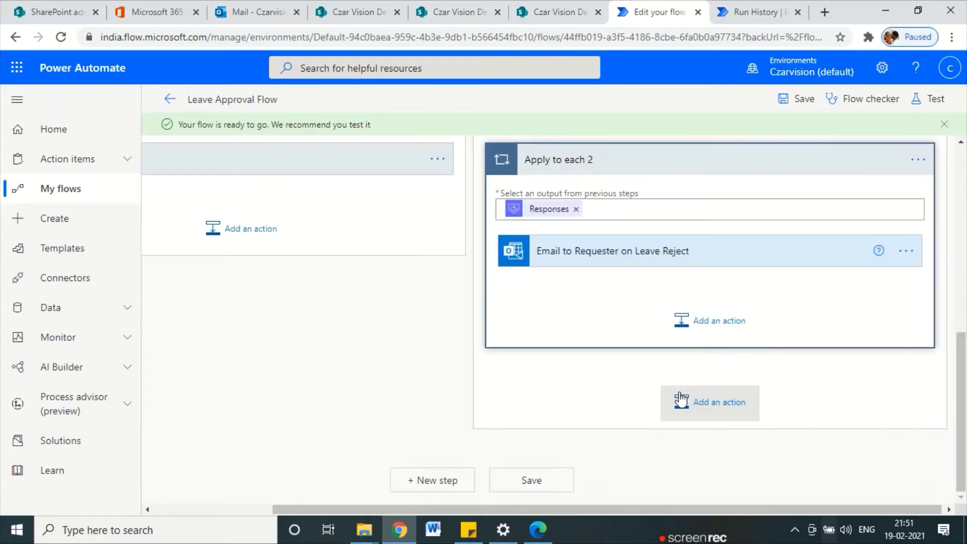
Expand "Email to Requester on Leave Reject" inside the Apply to each 2 loop and check its body
scroll(535, 341, down, 2)
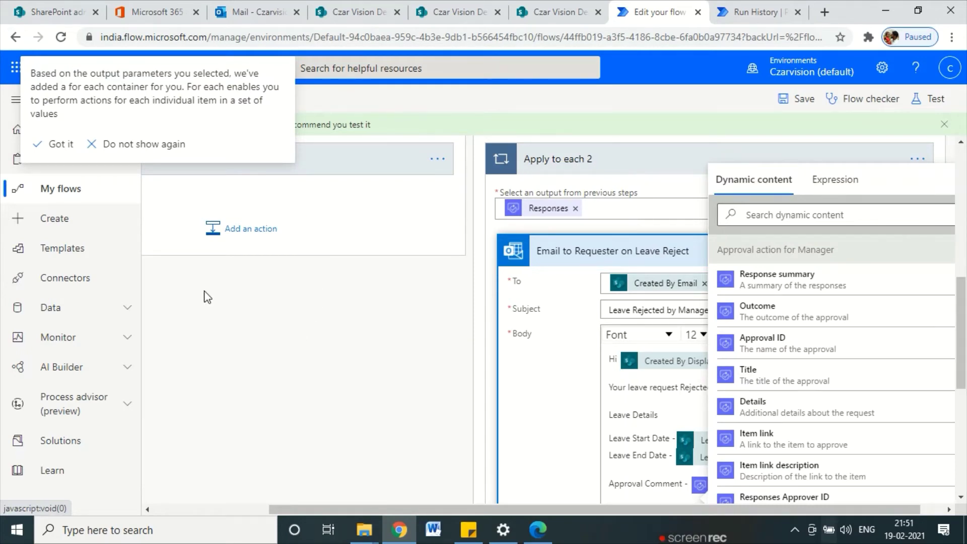
click(303, 216)
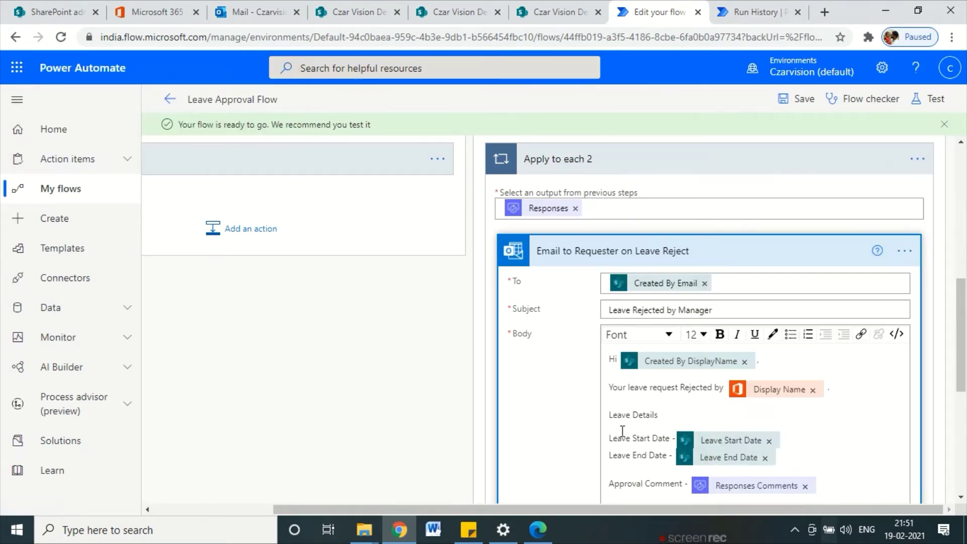
scroll(663, 395, down, 5)
scroll(663, 402, up, 3)
scroll(663, 402, up, 2)
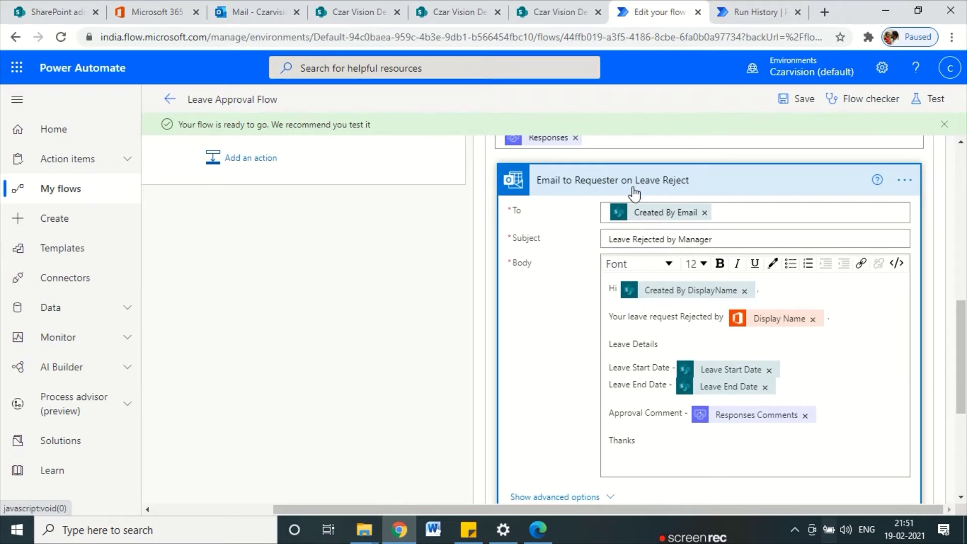
Collapse the rejection email and the Apply to each 2 loop in the If no branch
click(633, 190)
scroll(200, 466, up, 4)
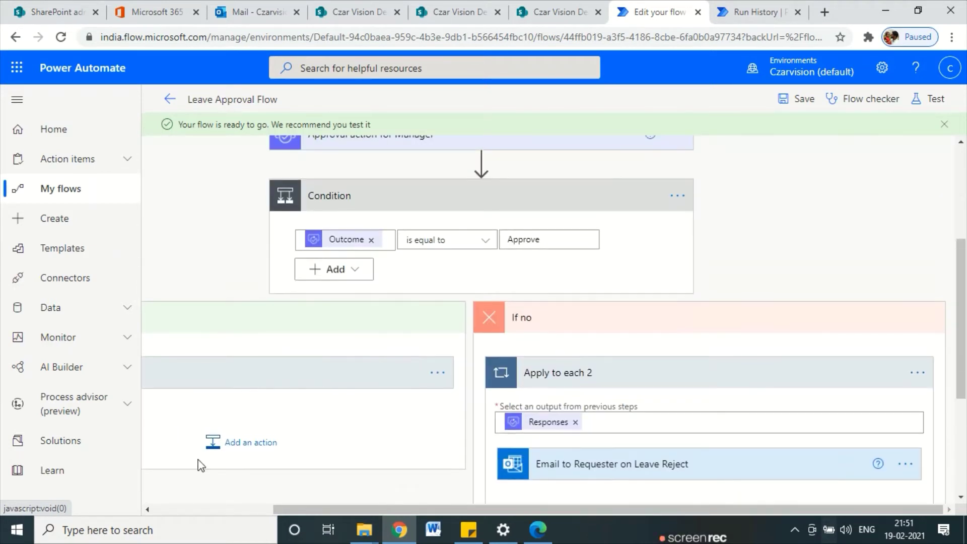
drag(415, 506, 188, 475)
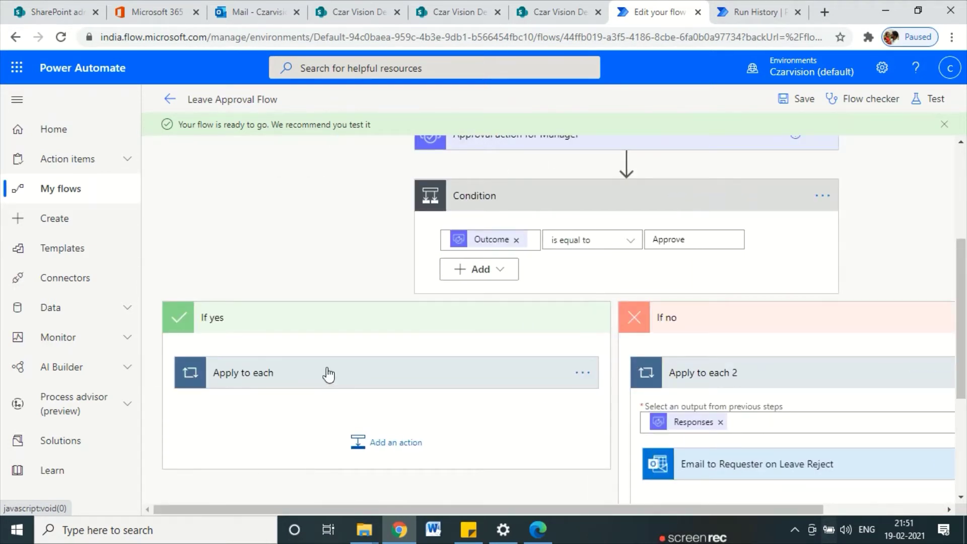
click(773, 379)
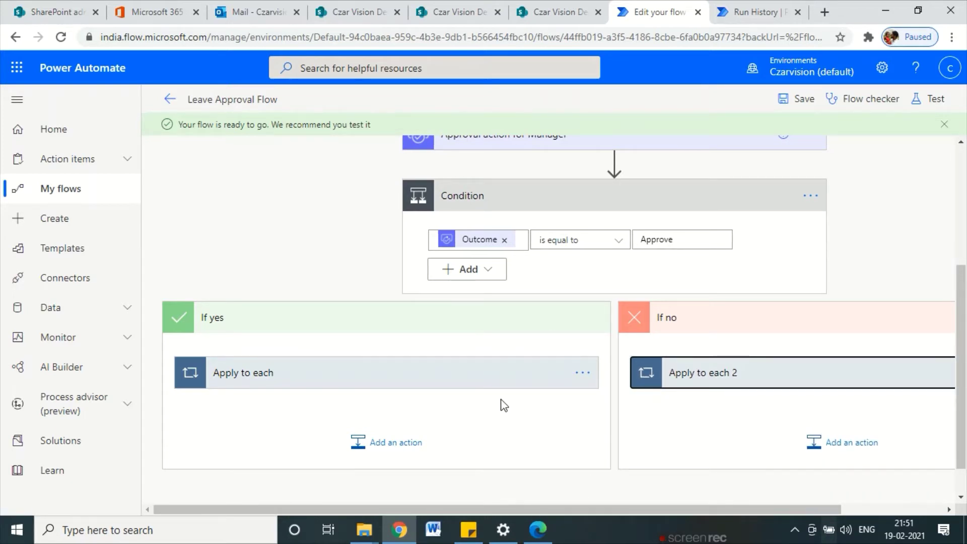
mouse_move(370, 245)
mouse_down()
mouse_move(296, 284)
mouse_move(310, 304)
mouse_up()
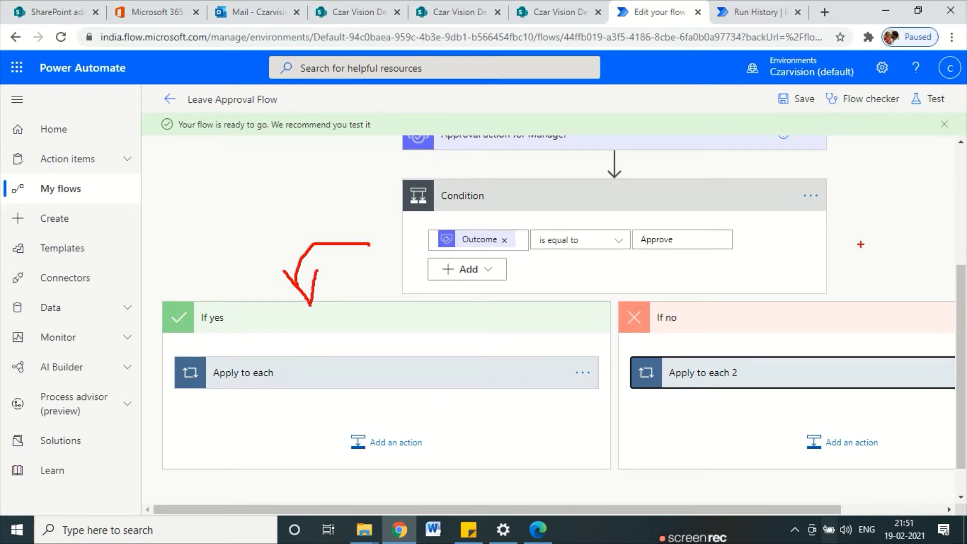
drag(860, 245, 924, 298)
drag(934, 266, 926, 300)
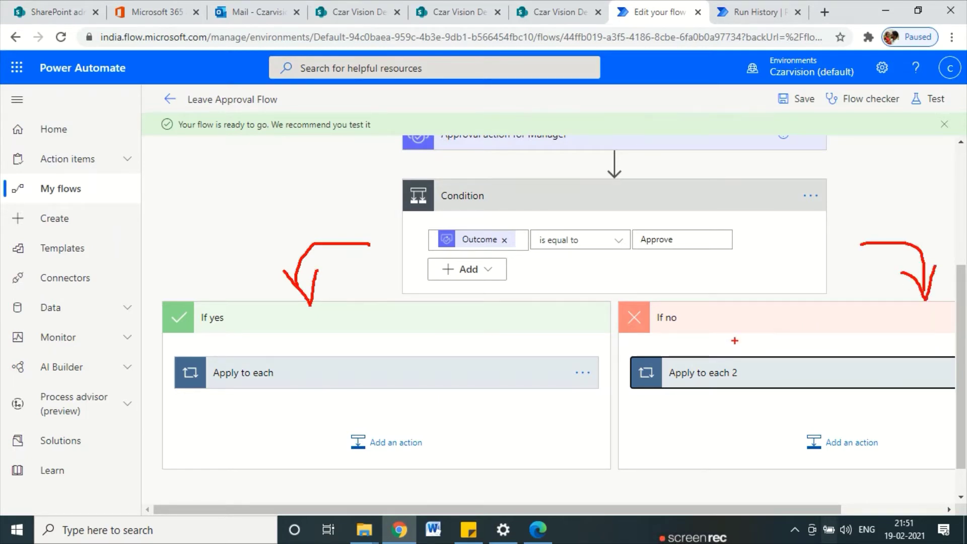
mouse_move(290, 361)
mouse_down()
mouse_move(229, 338)
mouse_move(292, 344)
mouse_up()
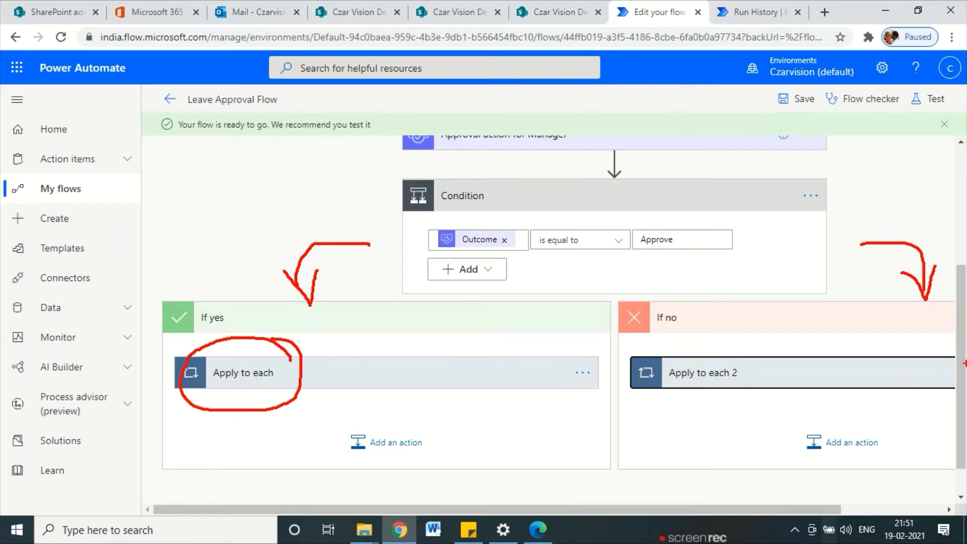
mouse_move(918, 344)
mouse_down()
mouse_move(768, 340)
mouse_move(867, 359)
mouse_move(786, 344)
mouse_up()
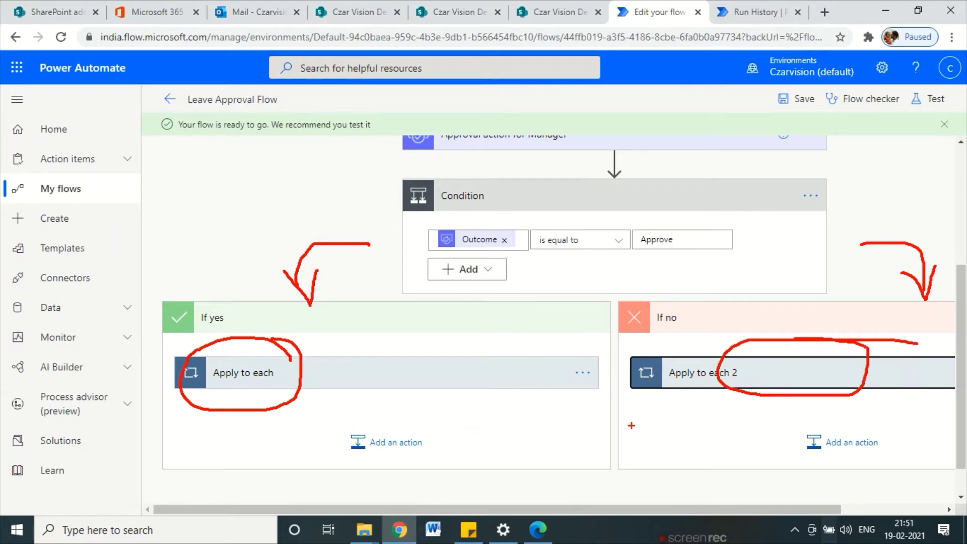
scroll(211, 348, down, 1)
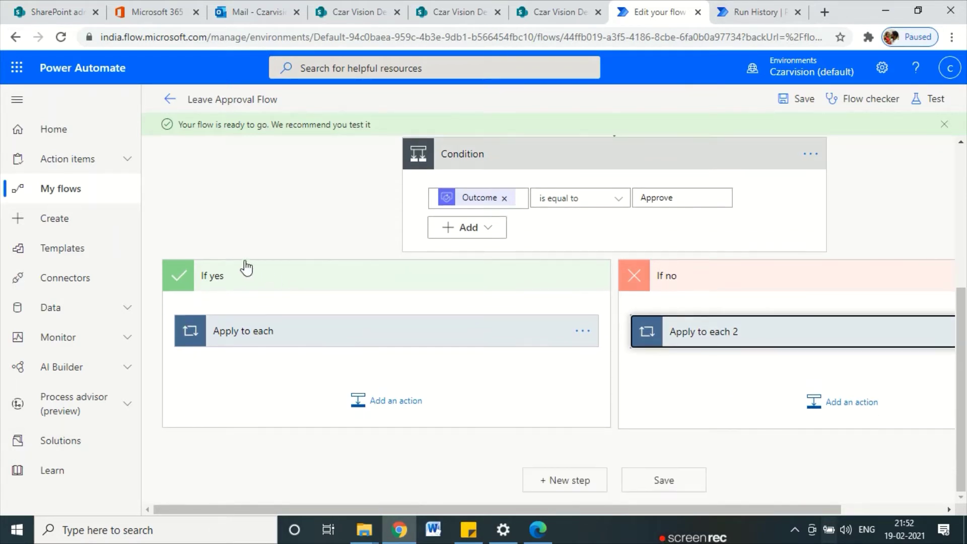
Collapse the Condition with its If yes and If no branches, and expand them all again
click(288, 281)
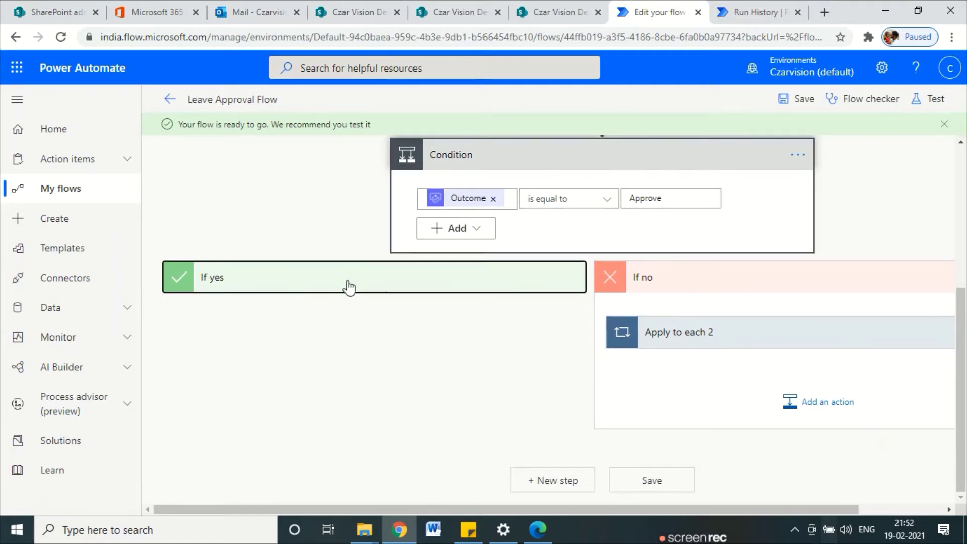
click(721, 285)
click(703, 426)
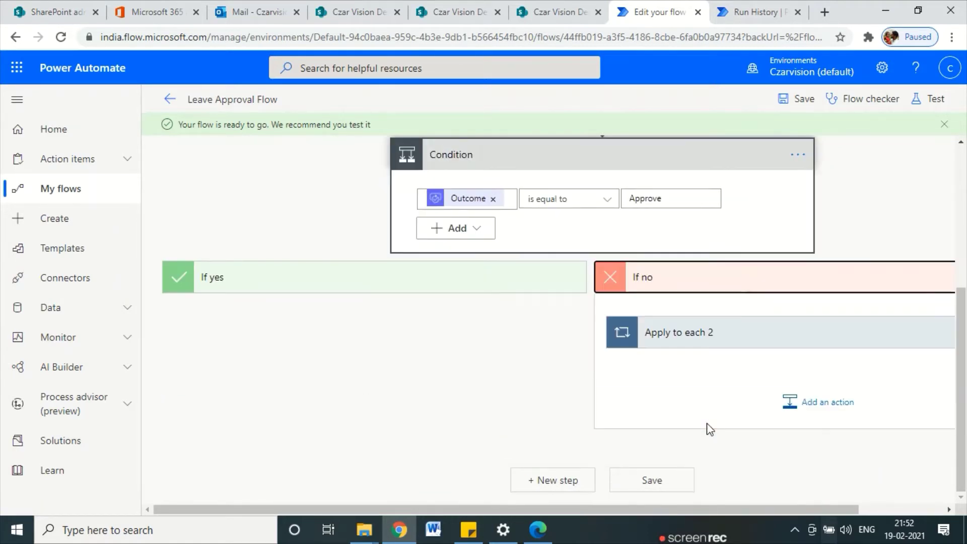
click(721, 291)
click(565, 282)
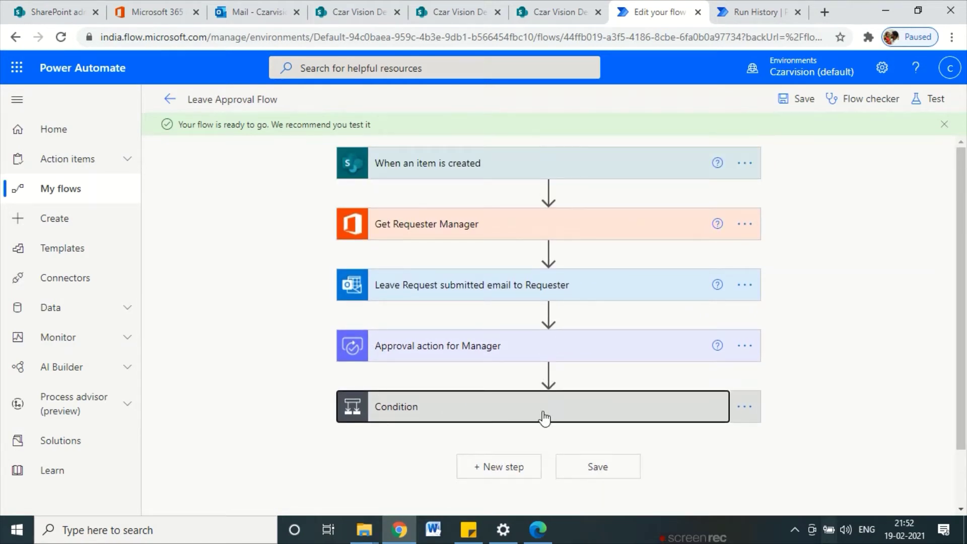
click(544, 415)
scroll(502, 434, down, 3)
click(365, 423)
click(771, 407)
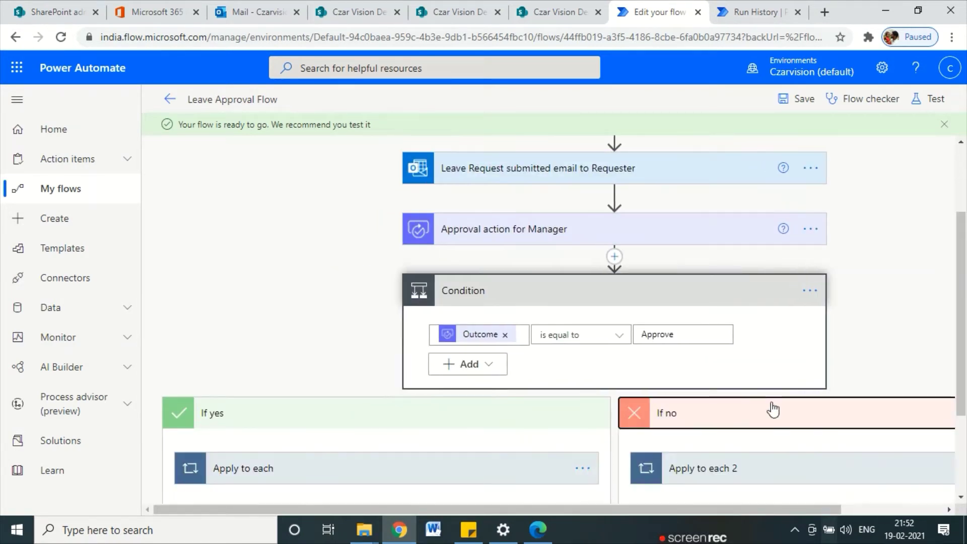
Expand the Apply to each loop in the If yes branch and check its "Email to Requester on Leave Approve" action
scroll(713, 452, down, 1)
scroll(715, 459, down, 2)
click(371, 328)
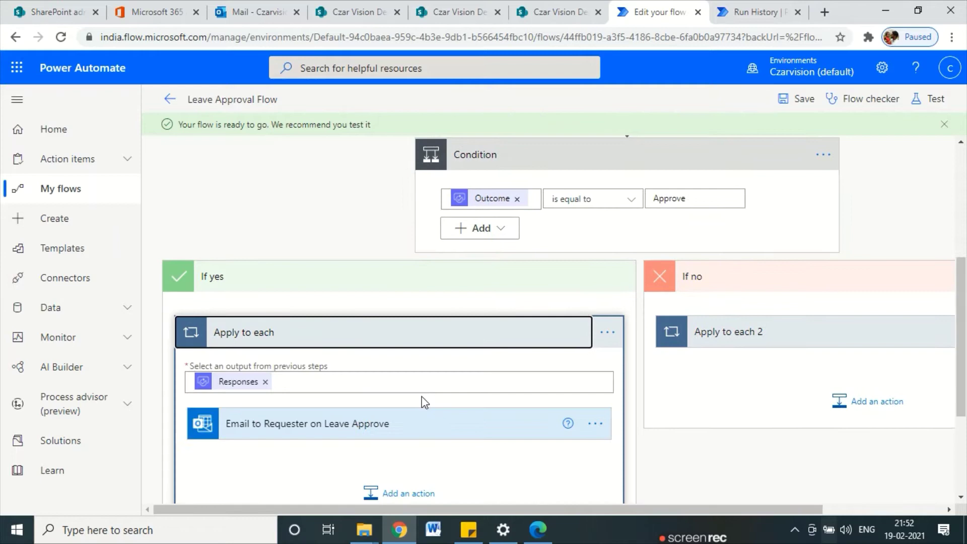
click(422, 428)
scroll(417, 454, down, 4)
scroll(417, 423, up, 4)
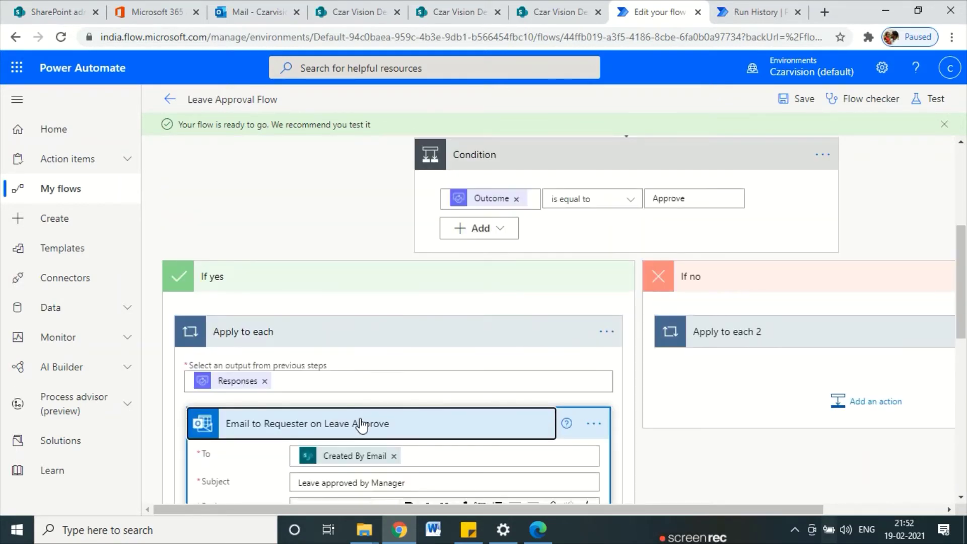
click(359, 424)
scroll(766, 416, up, 5)
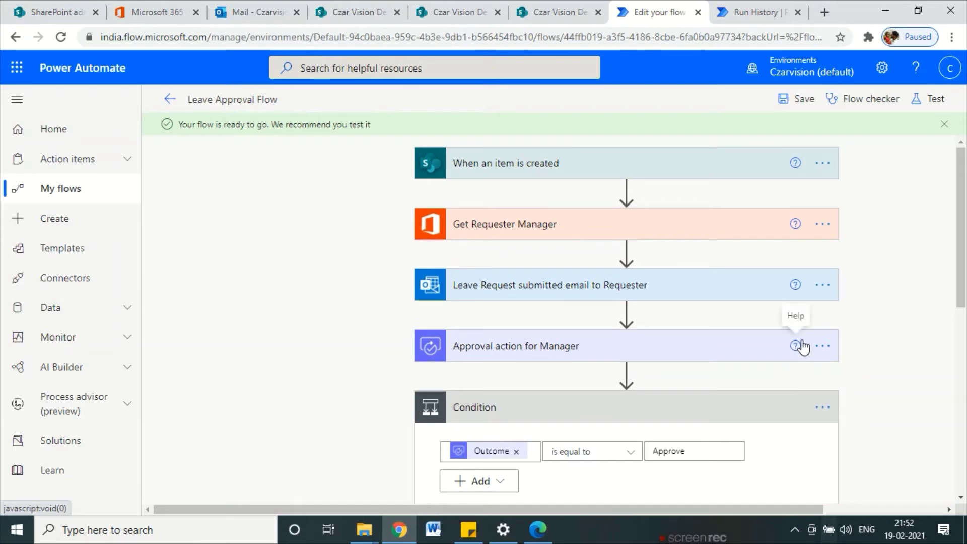
Save the Leave Approval Flow and return to its details page
click(797, 102)
scroll(514, 416, down, 5)
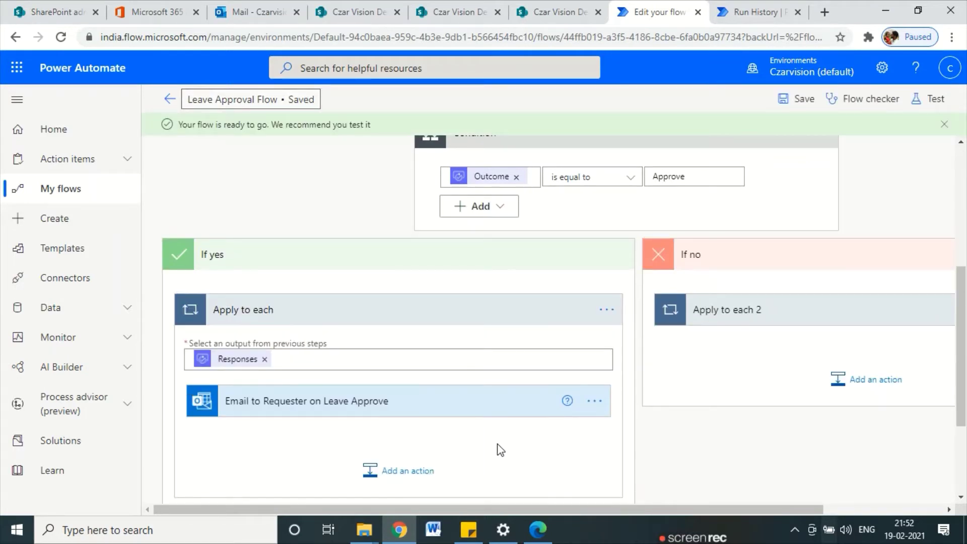
click(170, 98)
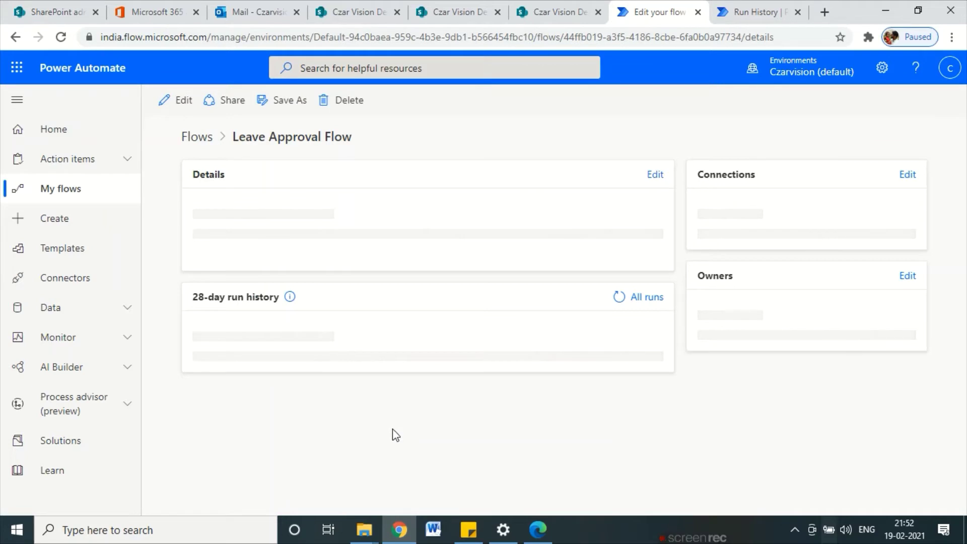
Open the running Feb 19, 09:26 PM run from the run history, inspect its "Start and wait for an approval" step, and return to the details page
scroll(409, 431, down, 4)
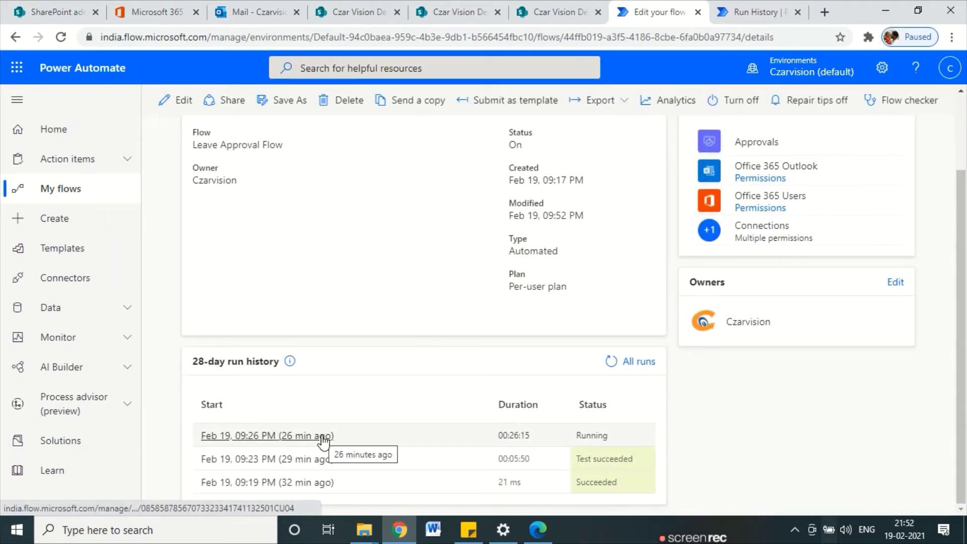
mouse_move(556, 430)
mouse_down()
mouse_move(465, 433)
mouse_move(547, 437)
mouse_up()
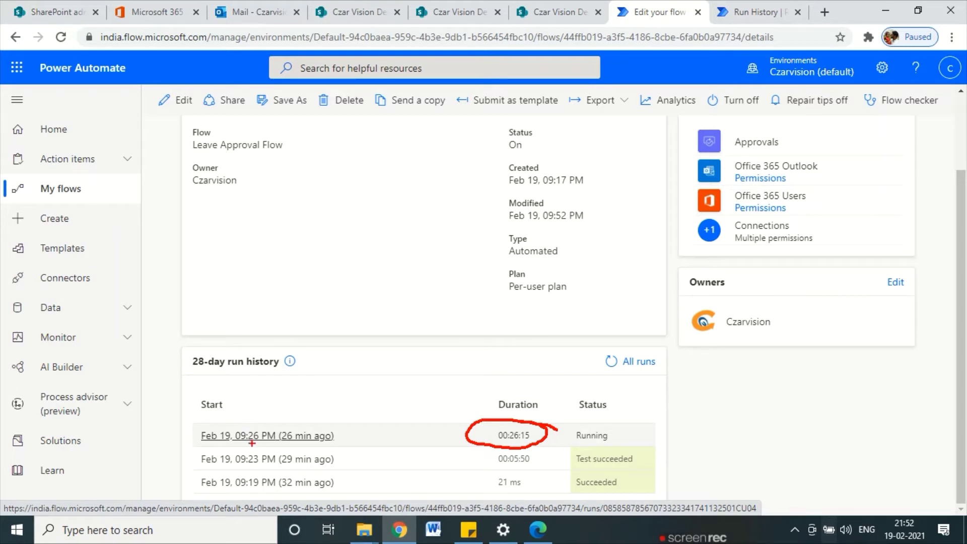
key(Escape)
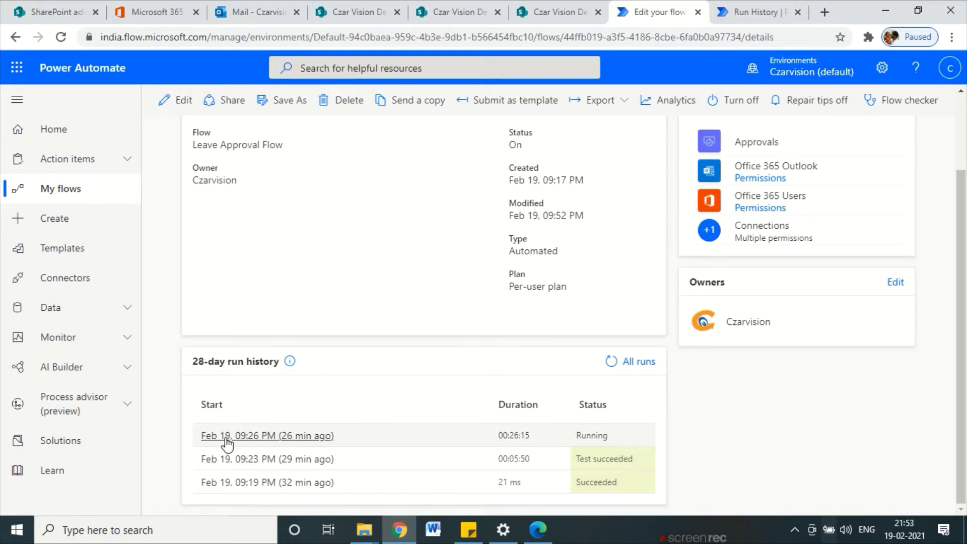
click(262, 436)
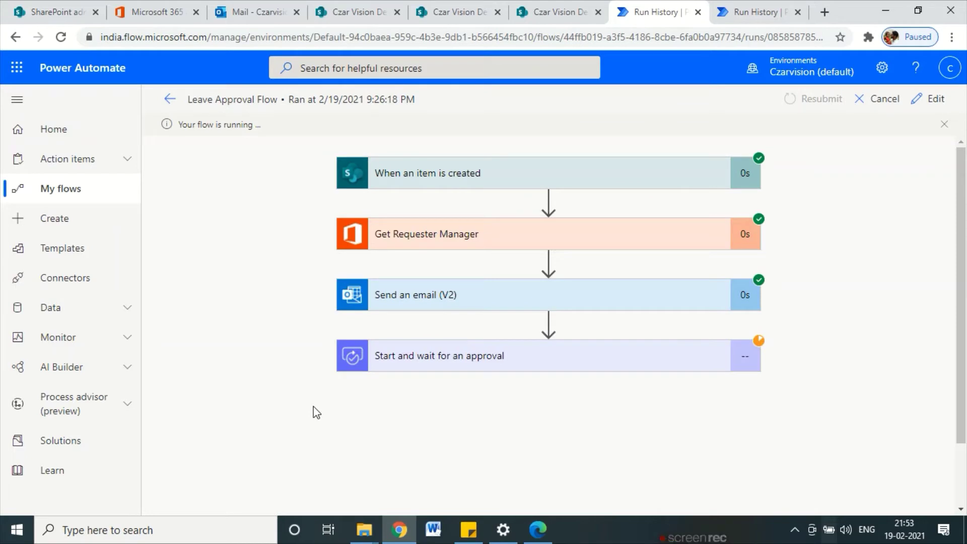
click(522, 368)
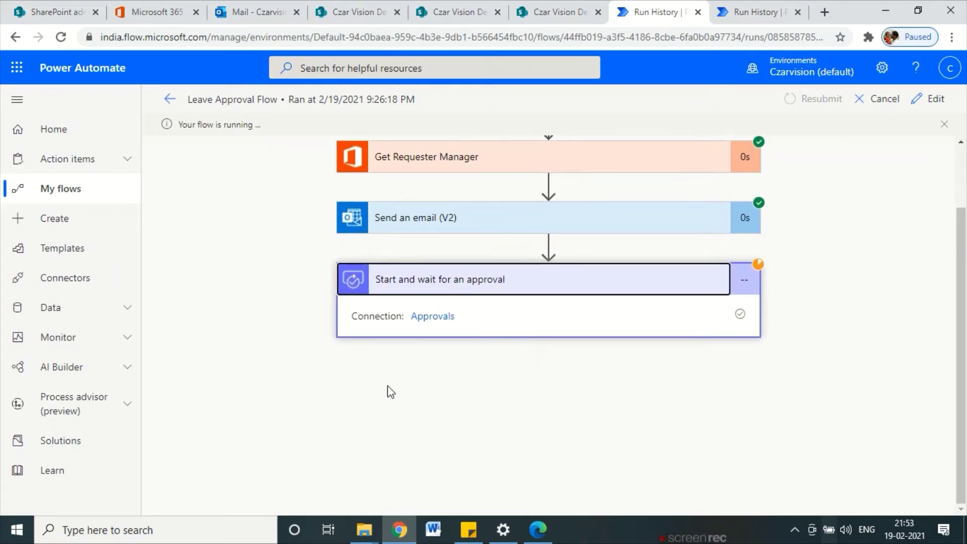
click(169, 100)
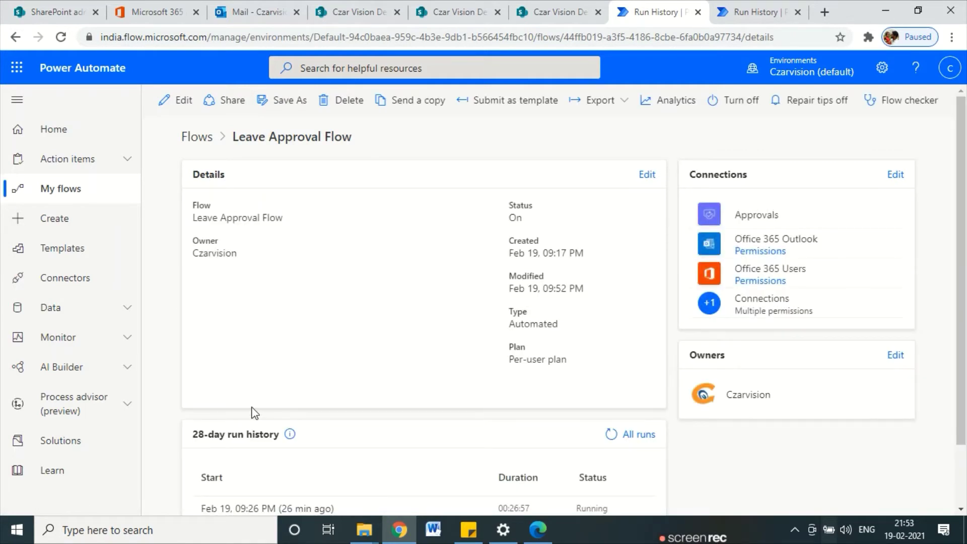
scroll(254, 413, down, 2)
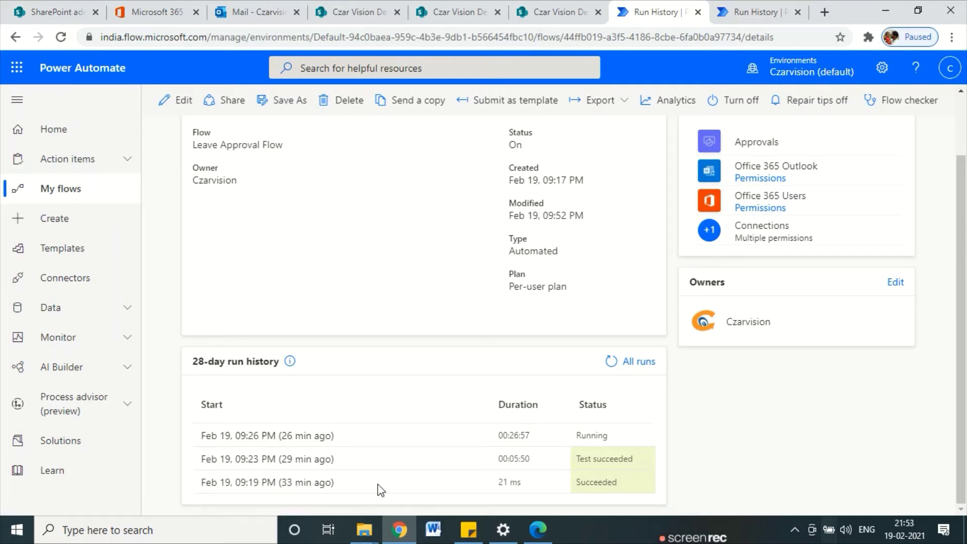
scroll(359, 439, up, 2)
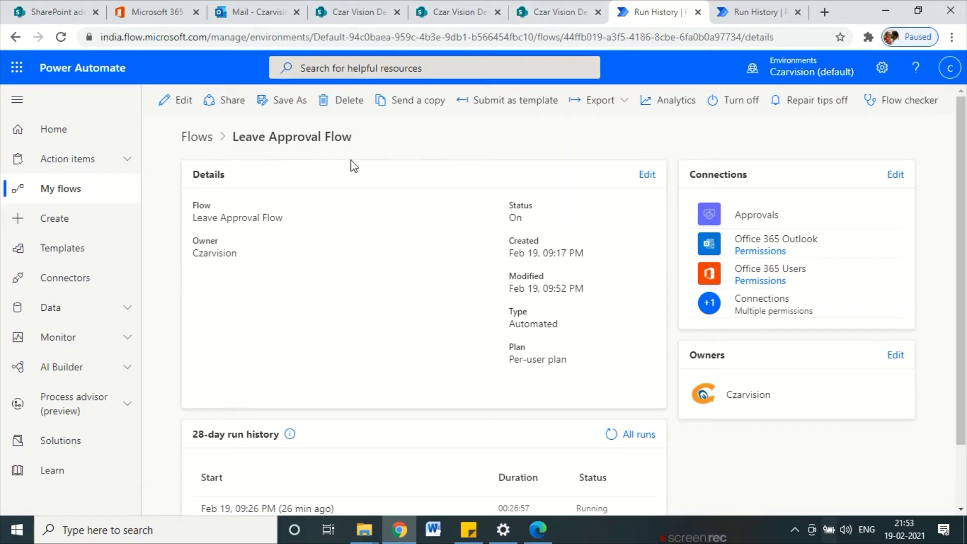
Reopen the flow for editing and test it automatically with a recently used trigger, choosing the Test Succeeded run
click(164, 100)
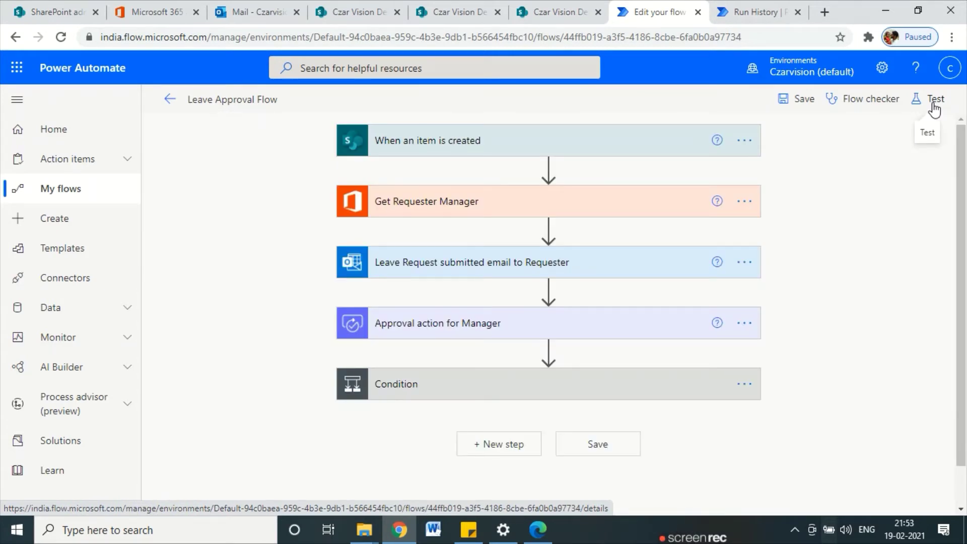
click(932, 105)
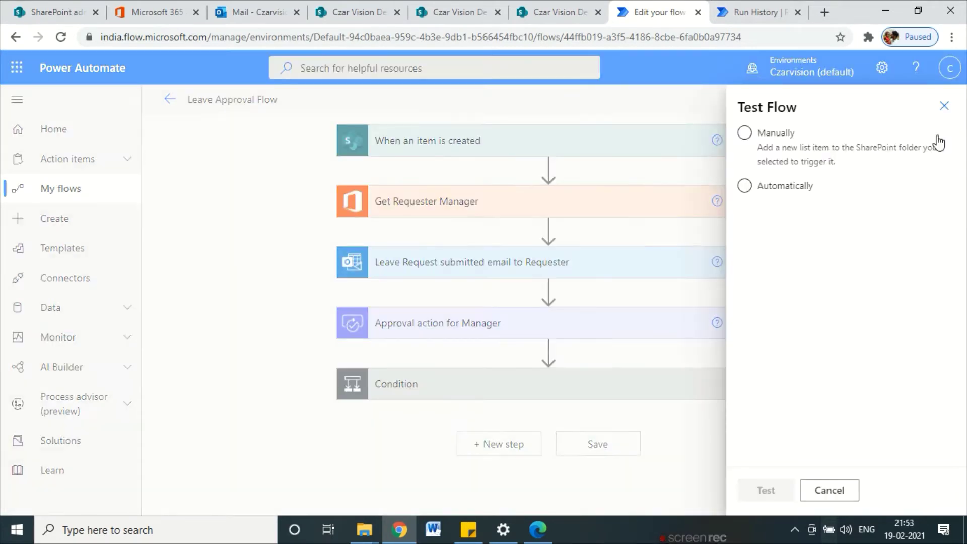
click(745, 187)
click(776, 215)
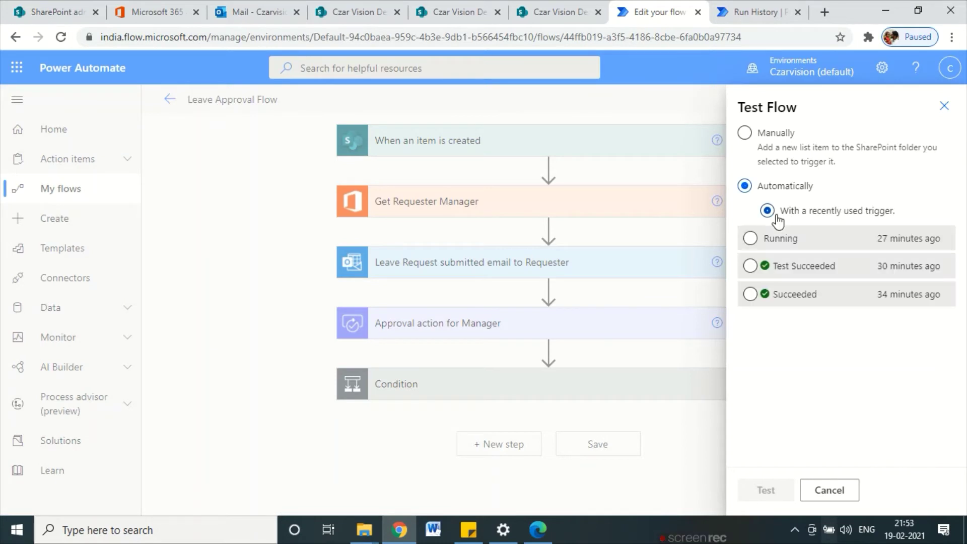
click(751, 266)
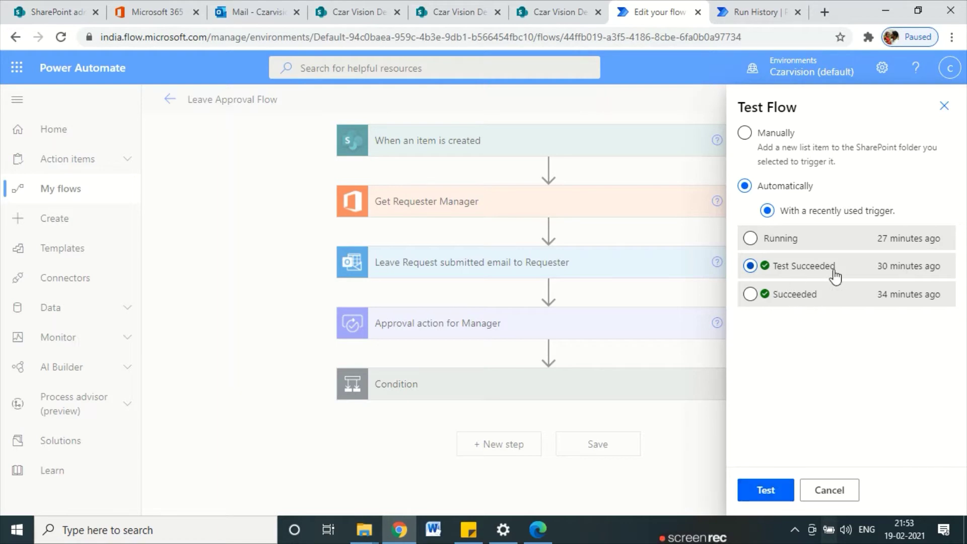
click(489, 6)
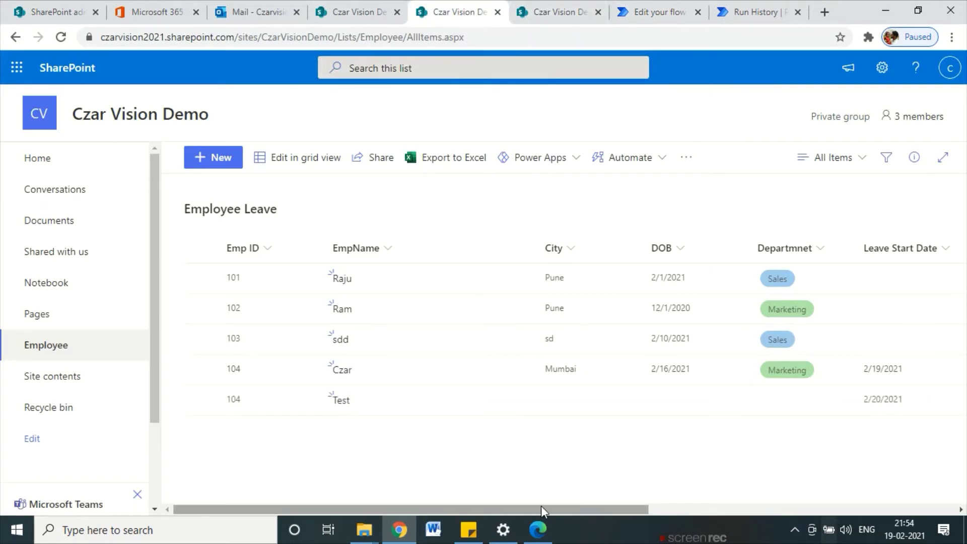
click(653, 6)
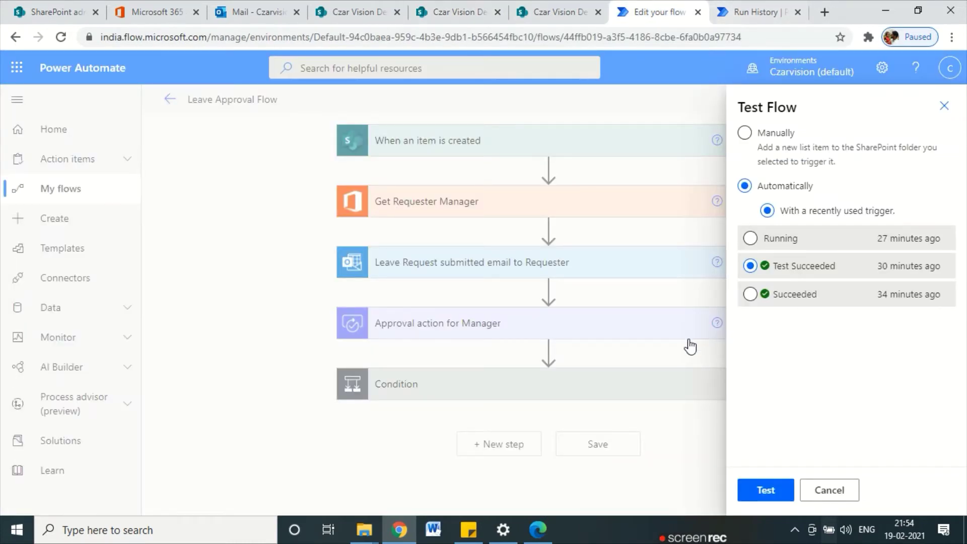
click(777, 495)
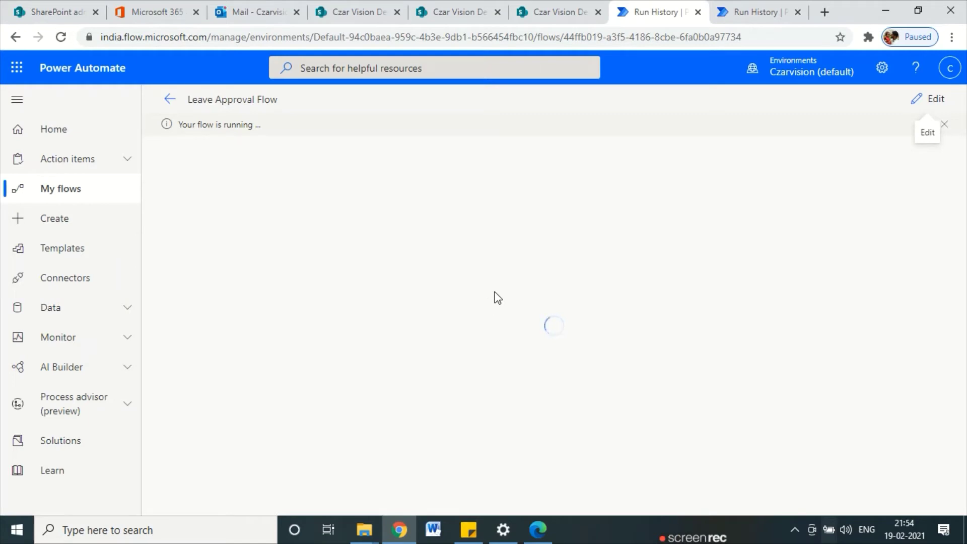
Open the newest "Leave Submitted for Manger Approval" email in the requester's inbox and check its approver and leave dates
click(244, 11)
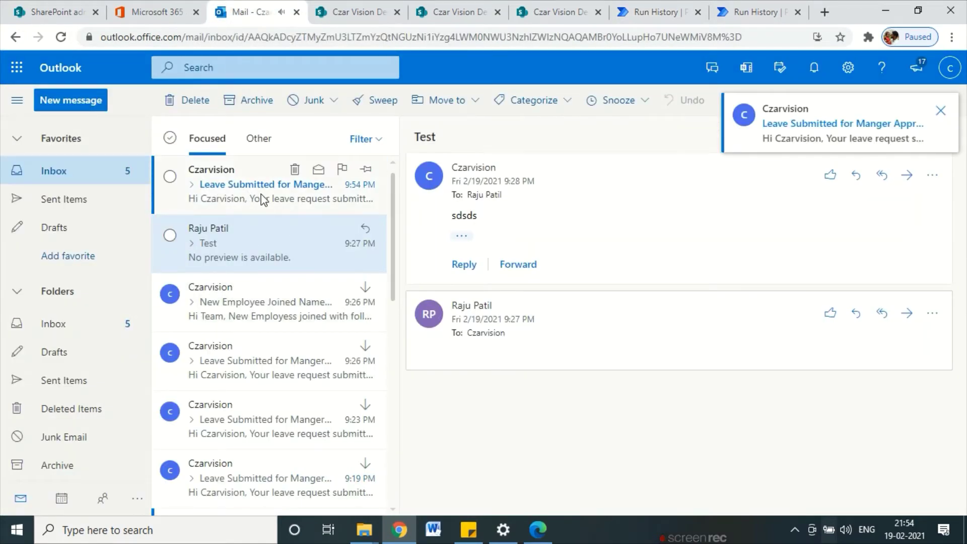
click(261, 195)
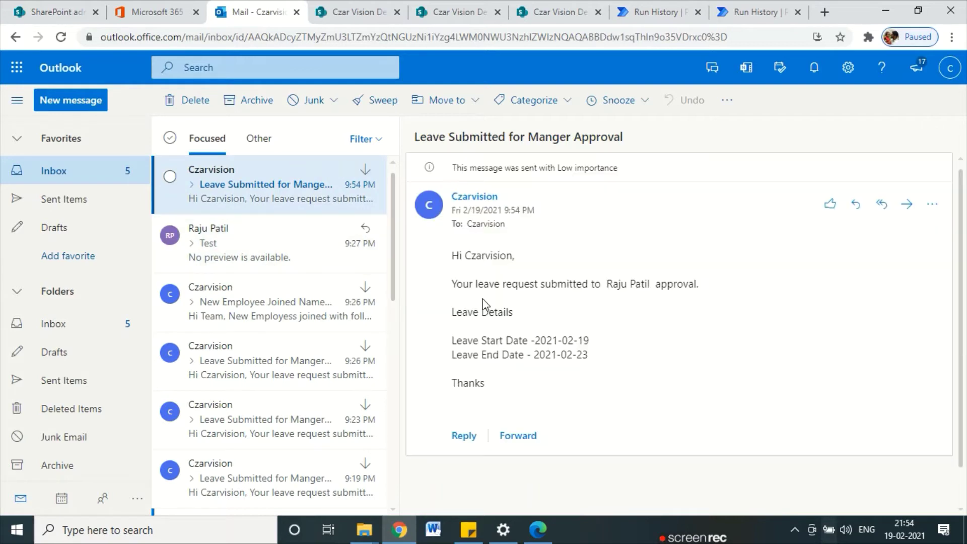
drag(469, 343, 589, 342)
drag(500, 355, 576, 355)
drag(660, 284, 683, 284)
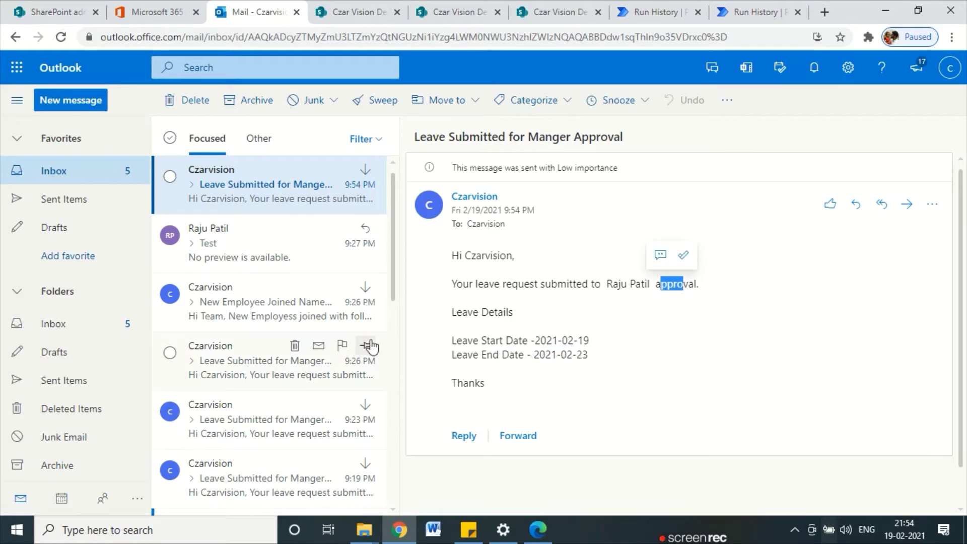
Switch to the manager's Outlook mailbox in Edge and open the newest Leave Approval request to review its details
click(537, 531)
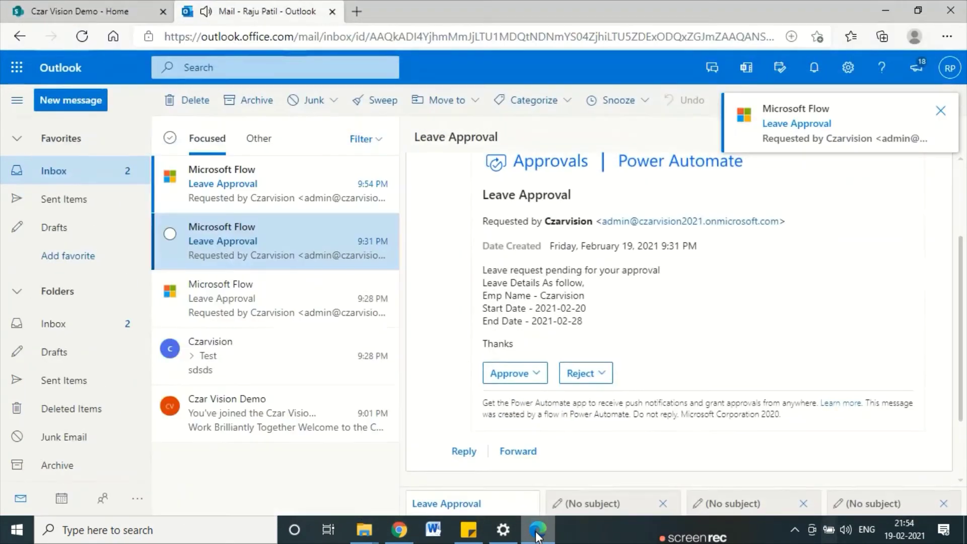
click(250, 198)
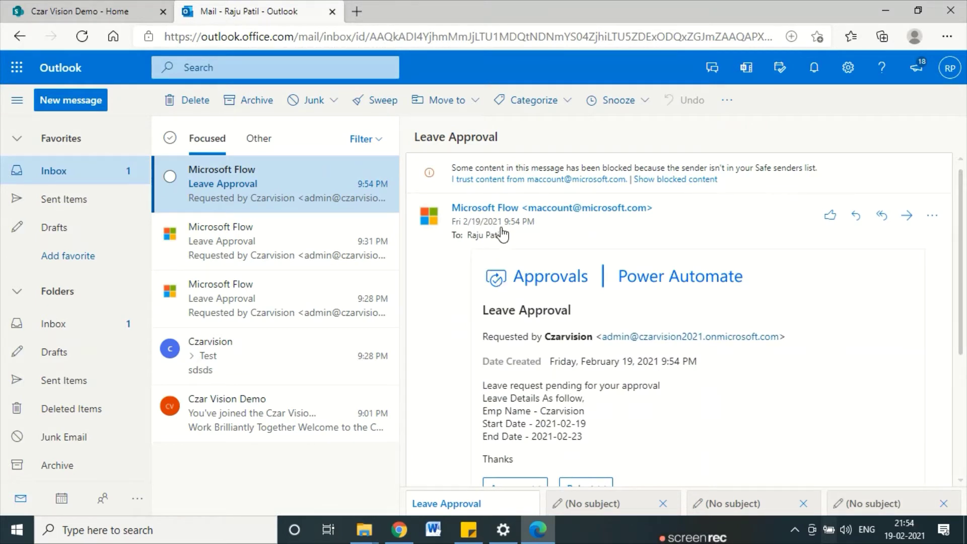
scroll(567, 355, down, 1)
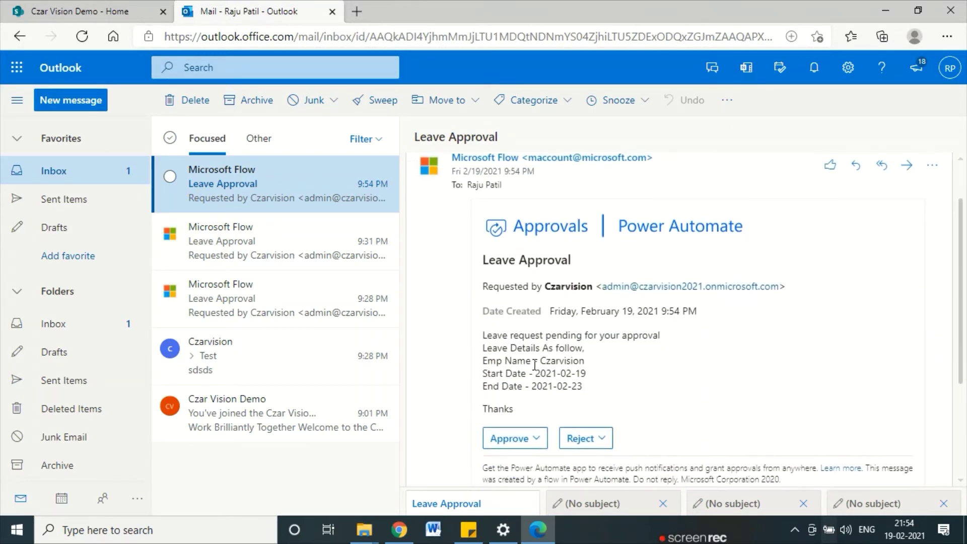
Switch to the Leave Approval Flow run in Chrome and expand "Approval action for Manager" to check its progress
double_click(543, 386)
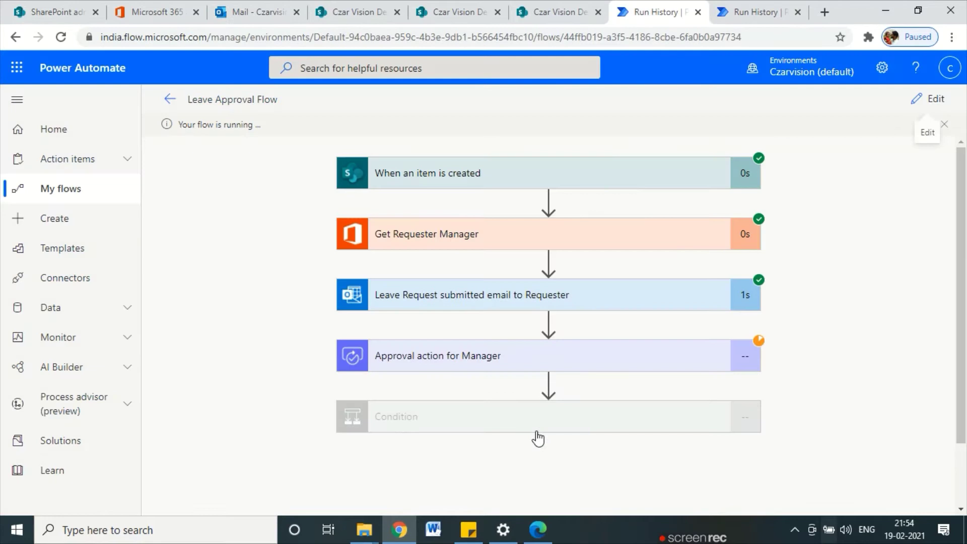
scroll(538, 438, down, 2)
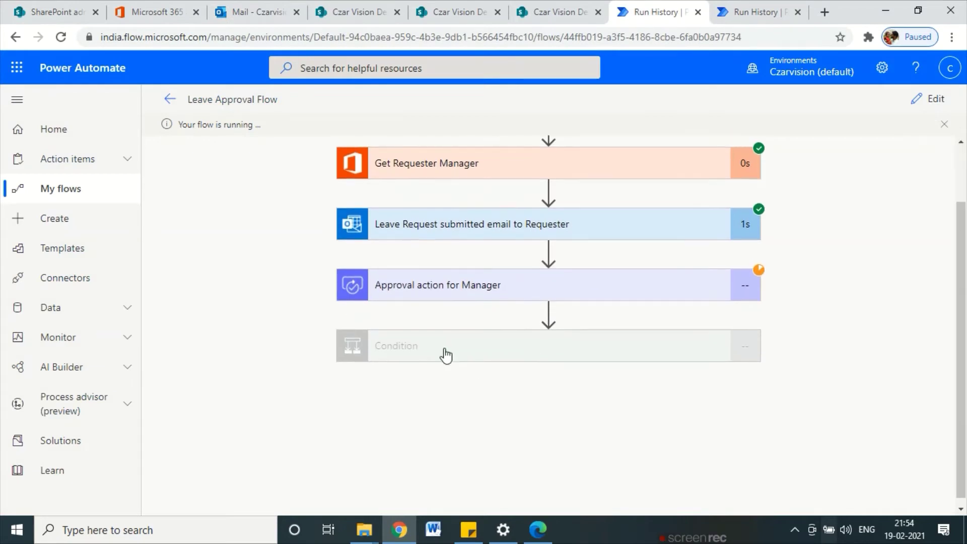
click(578, 299)
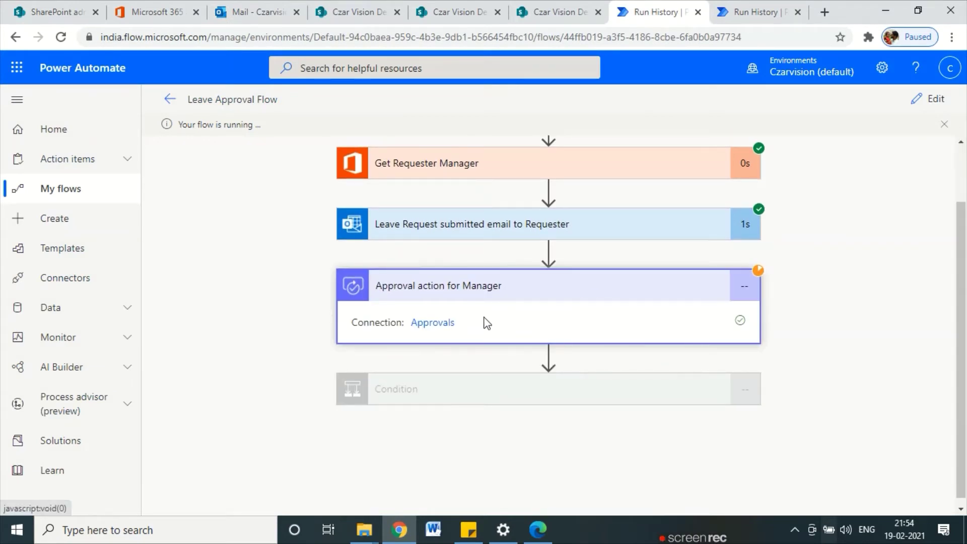
drag(763, 258, 783, 284)
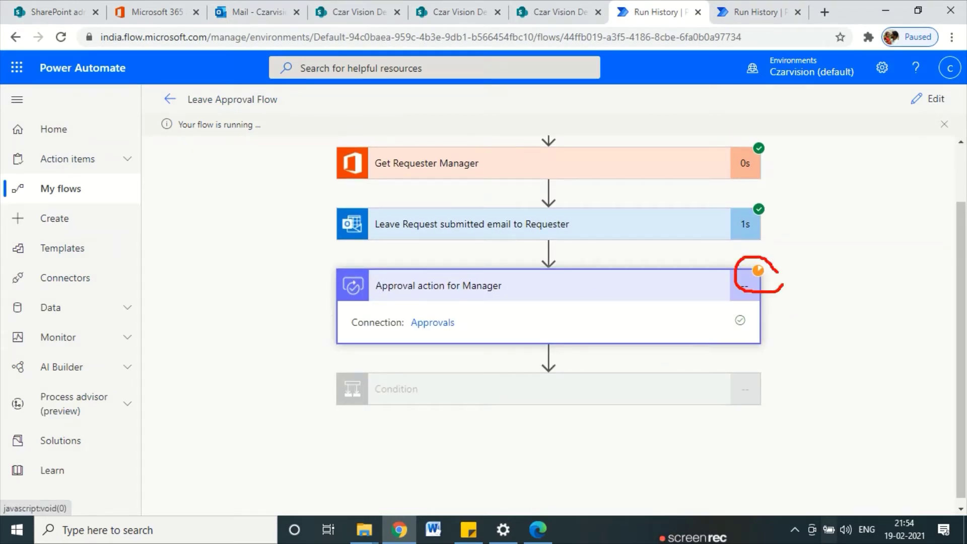
Return to the manager's Leave Approval email in Edge, choose Approve, and enter the comment "Approved and Enjoy your vacation"
click(535, 533)
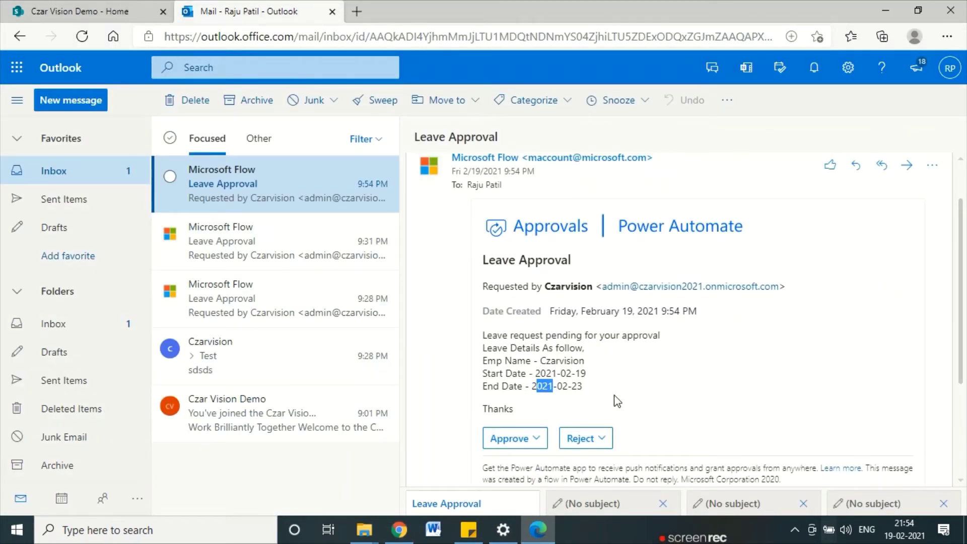
click(537, 439)
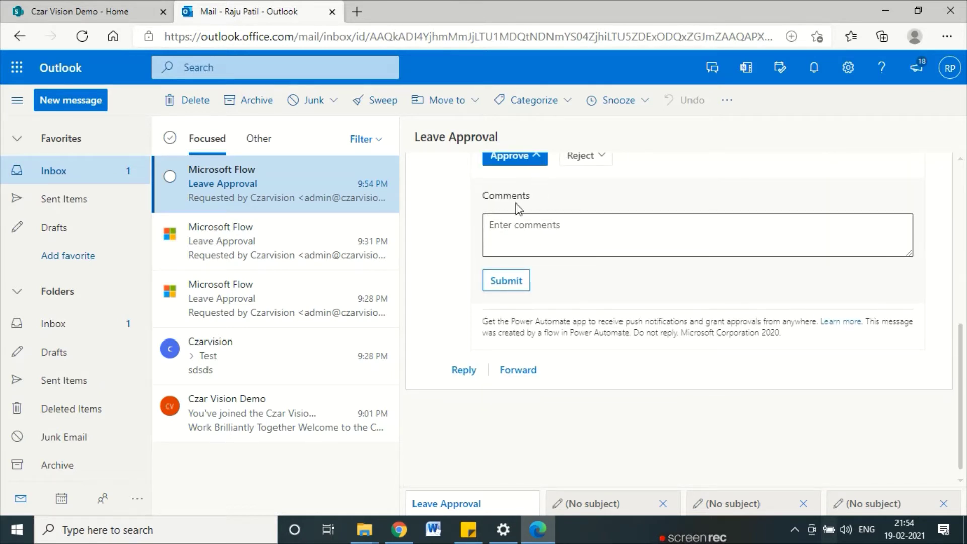
click(511, 234)
scroll(528, 252, up, 1)
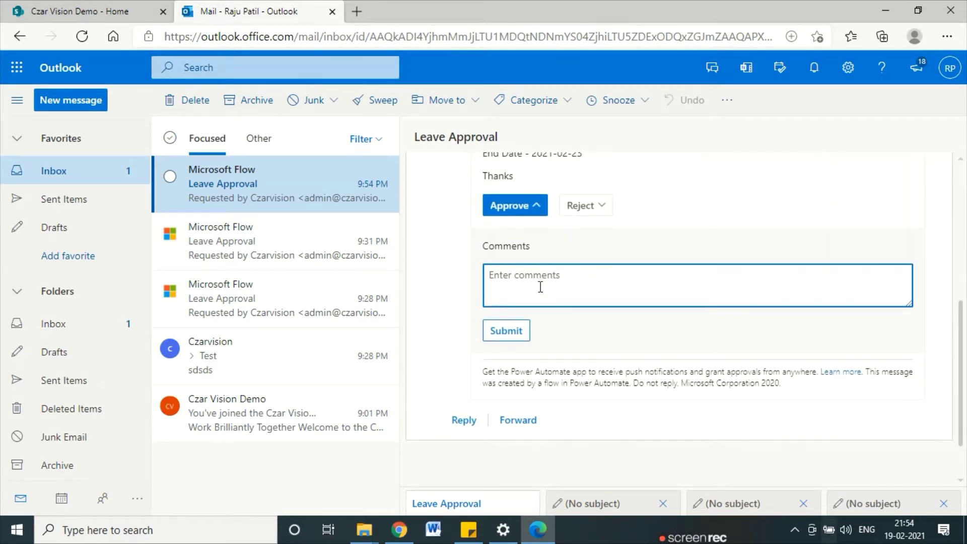
text(Approbed and Enjoy your vaccation)
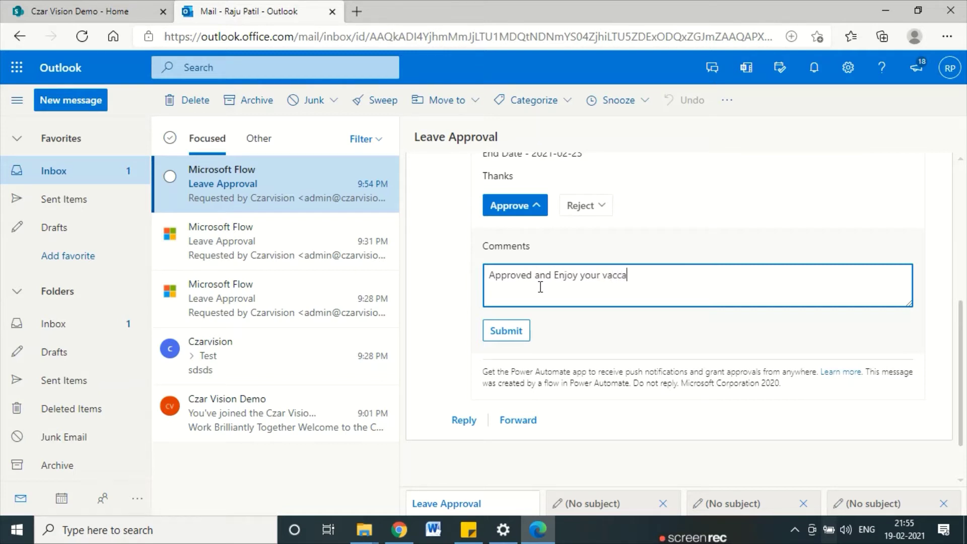
right_click(623, 279)
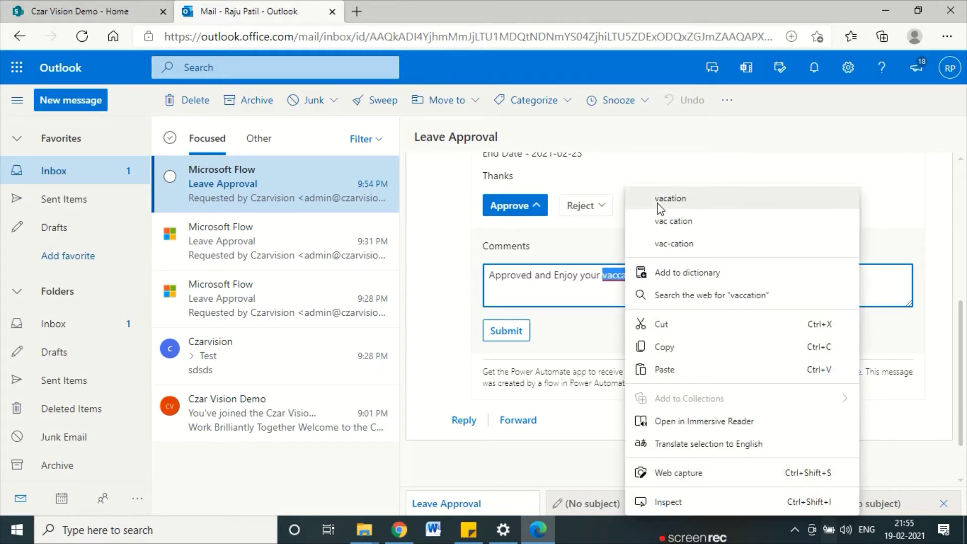
click(657, 202)
Replace "vacation" with "Leave" in the approval comment and submit the response
double_click(615, 272)
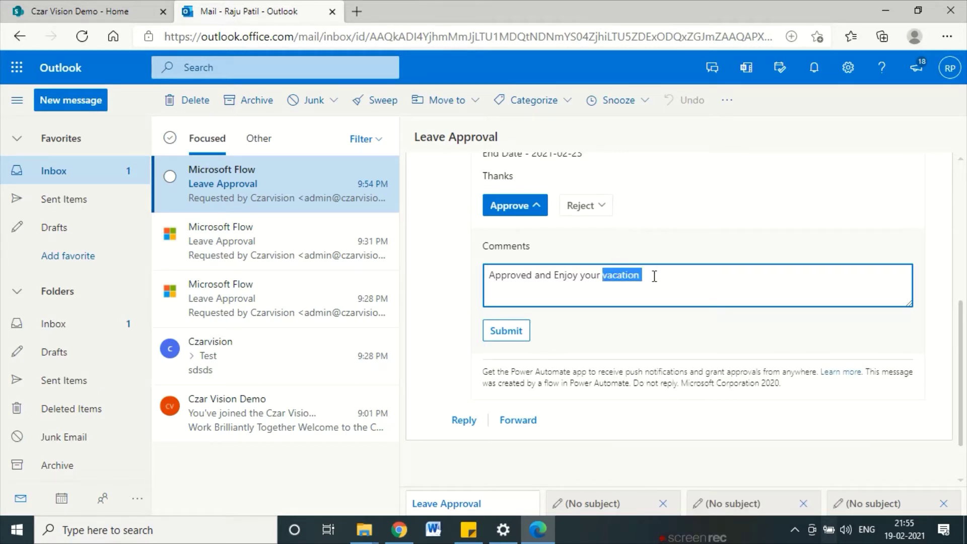
key(BackSpace)
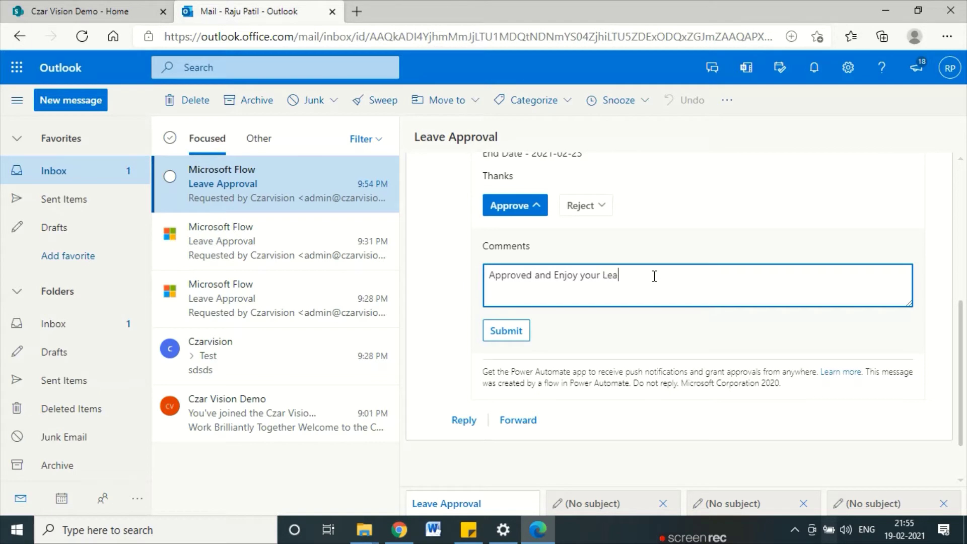
scroll(527, 347, up, 5)
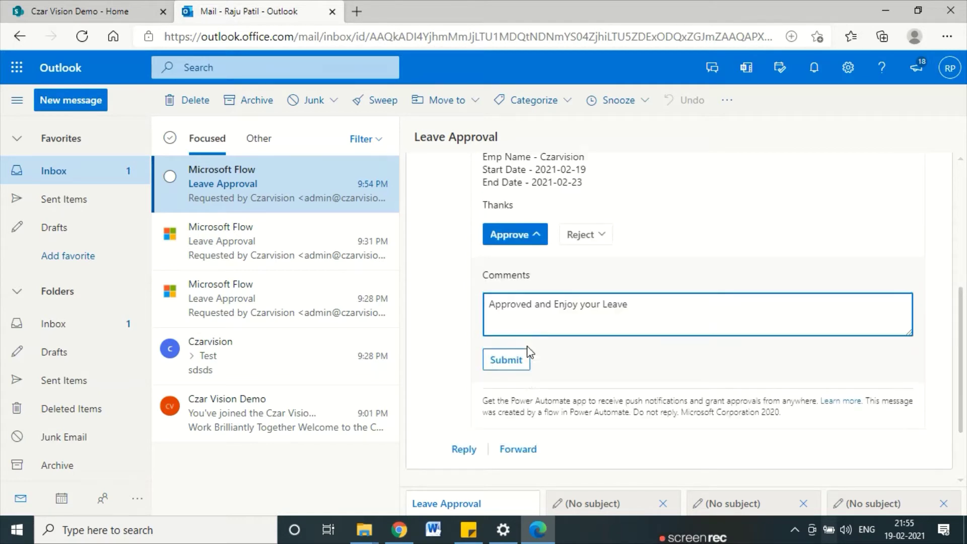
scroll(527, 348, down, 4)
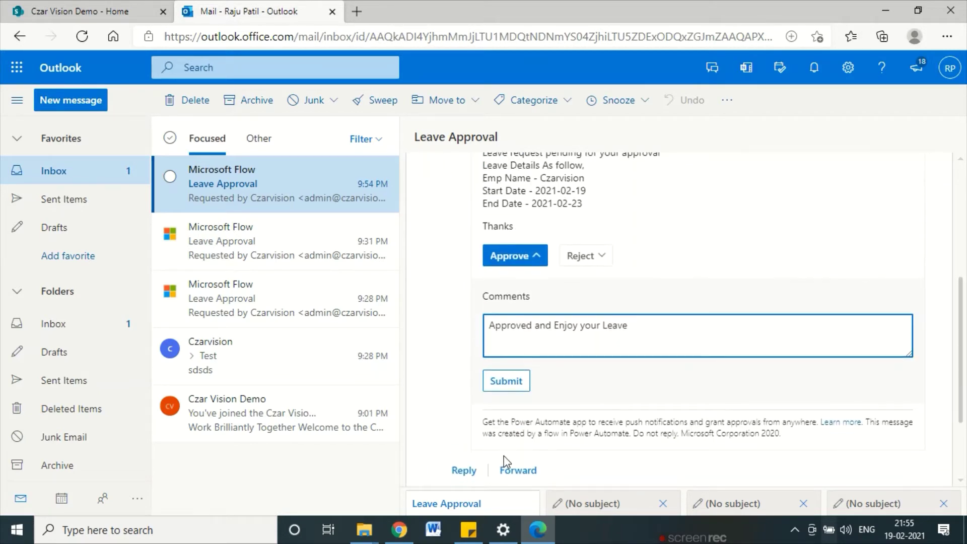
click(504, 382)
Switch back to the Leave Approval Flow run in Chrome and review the outputs of "Approval action for Manager"
key(alt+Tab)
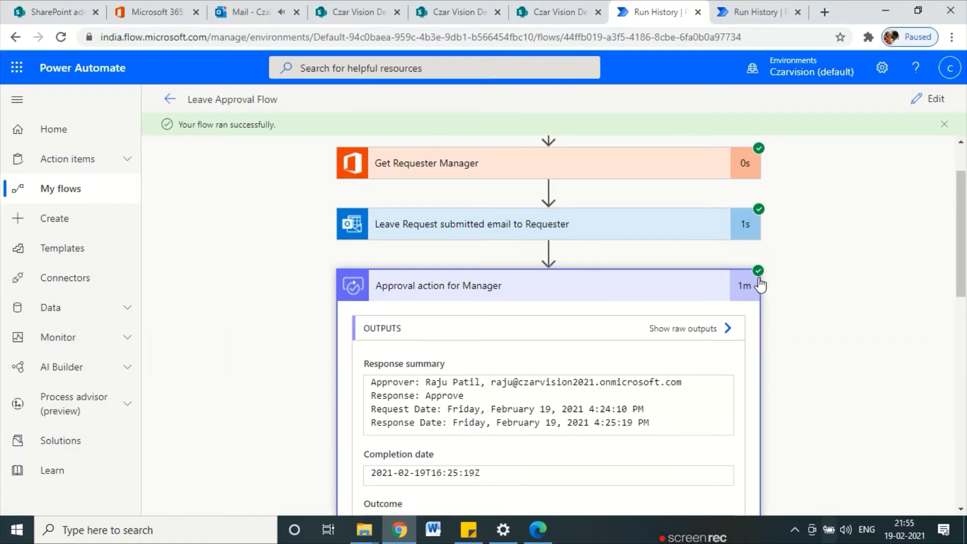
scroll(757, 286, down, 2)
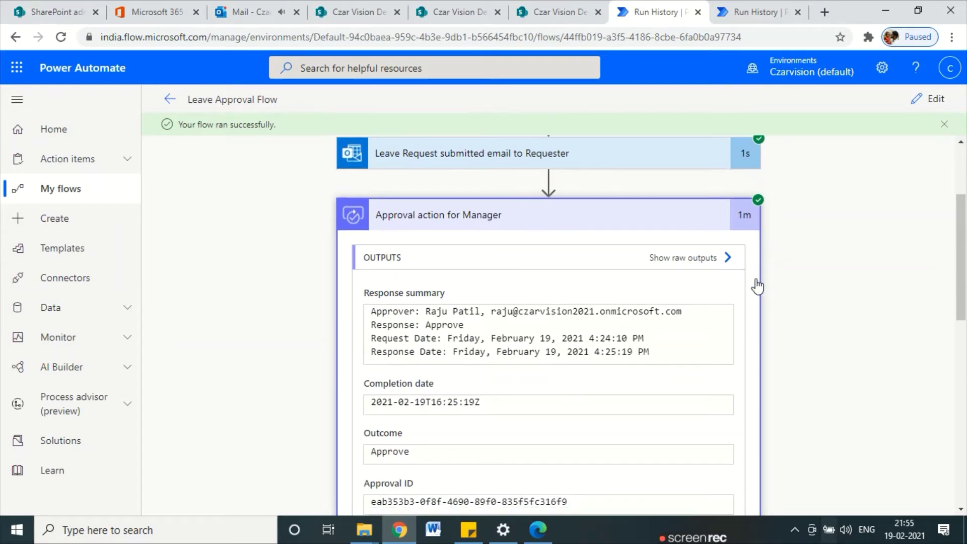
scroll(708, 312, down, 5)
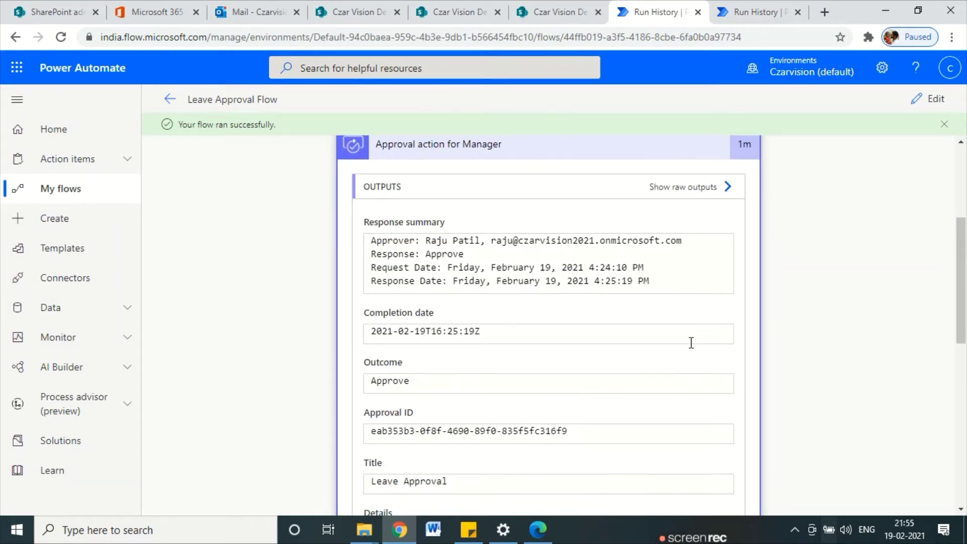
Examine the Approval action for Manager outputs, including the approver response and comments, and expand the Condition result
scroll(505, 390, down, 4)
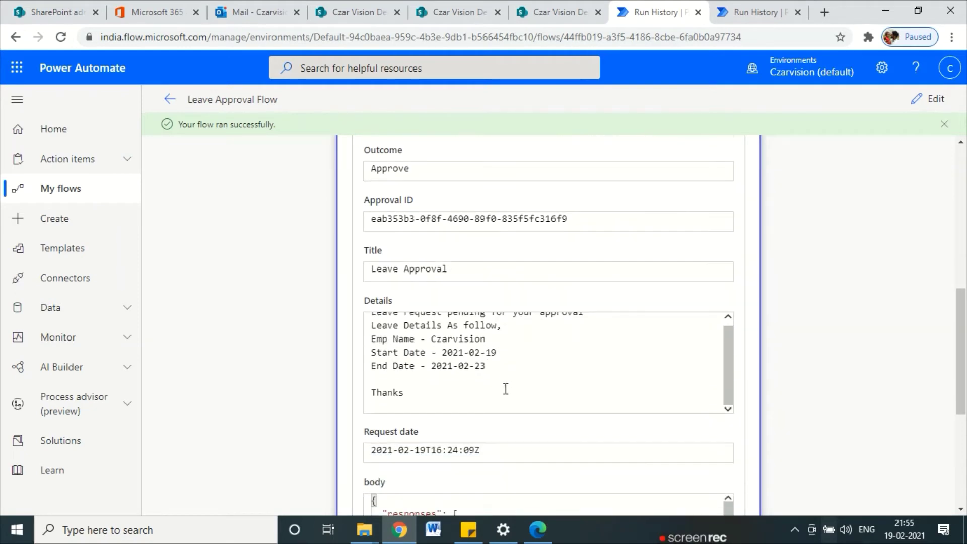
scroll(470, 330, down, 5)
scroll(459, 304, down, 3)
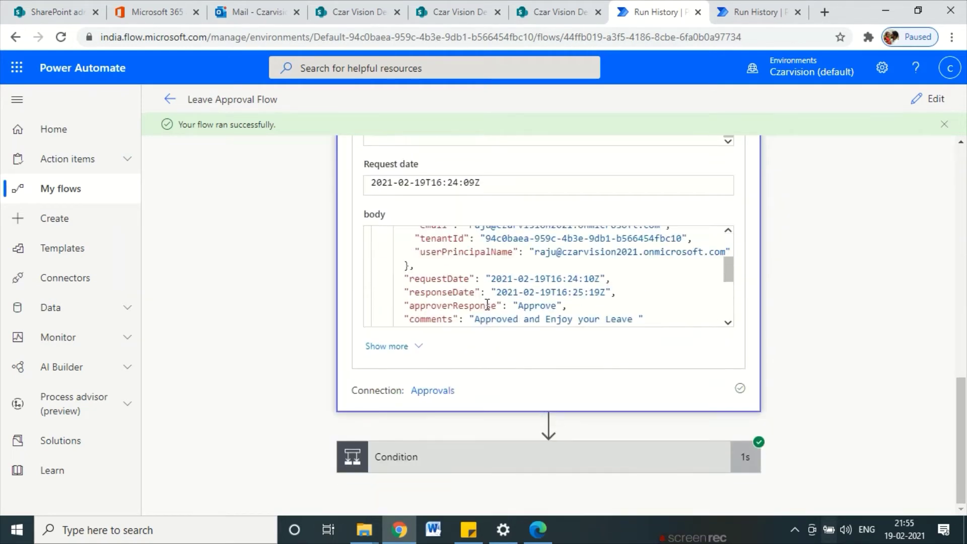
drag(425, 306, 523, 306)
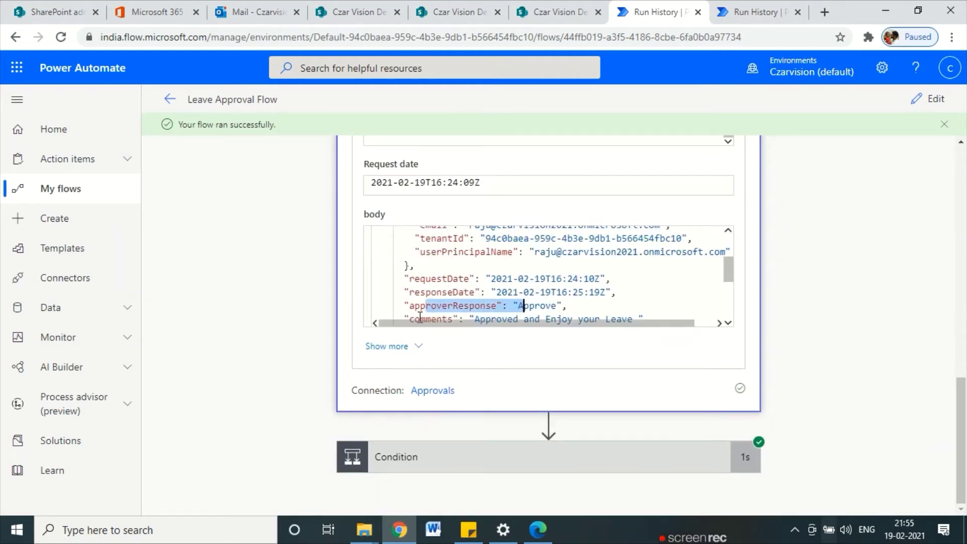
drag(419, 318, 472, 317)
drag(507, 267, 599, 266)
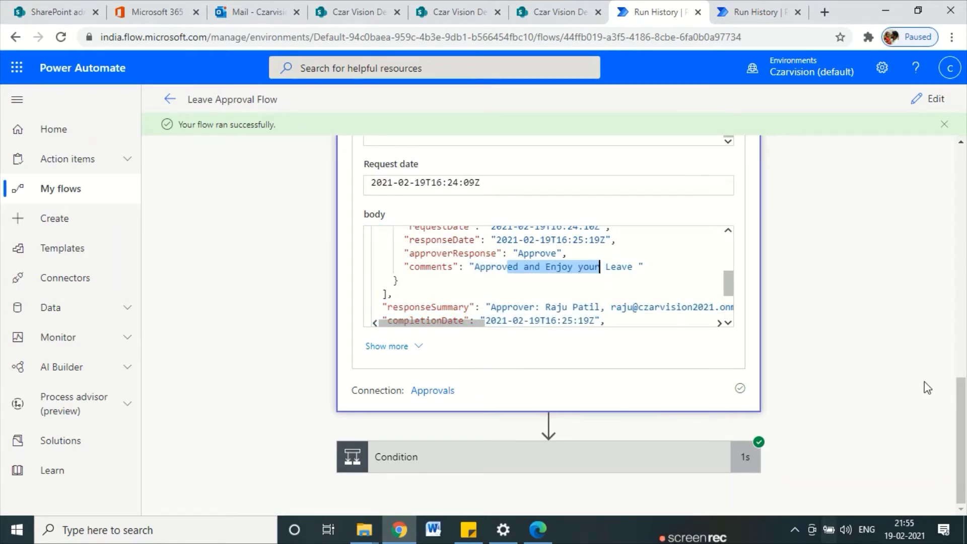
click(606, 455)
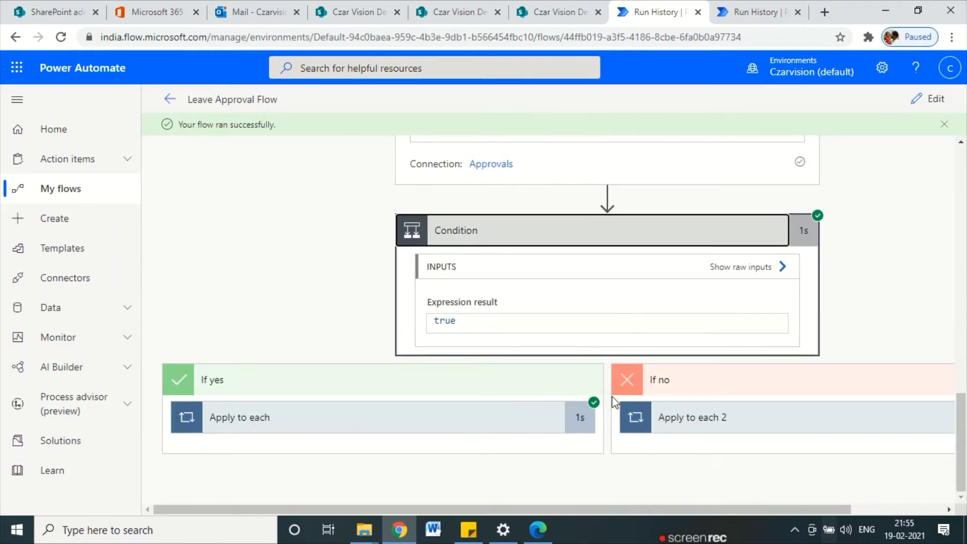
Close the flow test page and open the Feb 19, 09:54 PM run from the Leave Approval Flow's 28-day run history
key(ctrl+w)
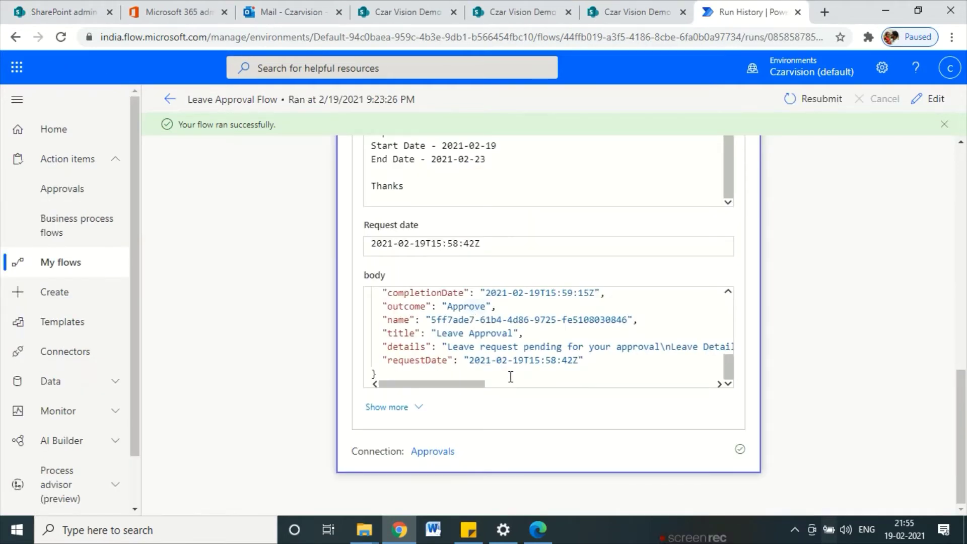
scroll(534, 400, up, 10)
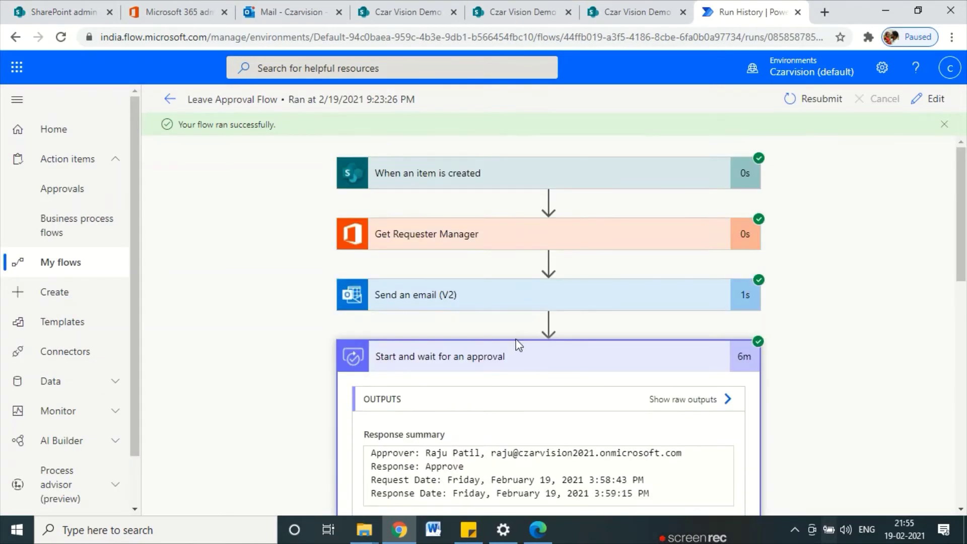
click(519, 359)
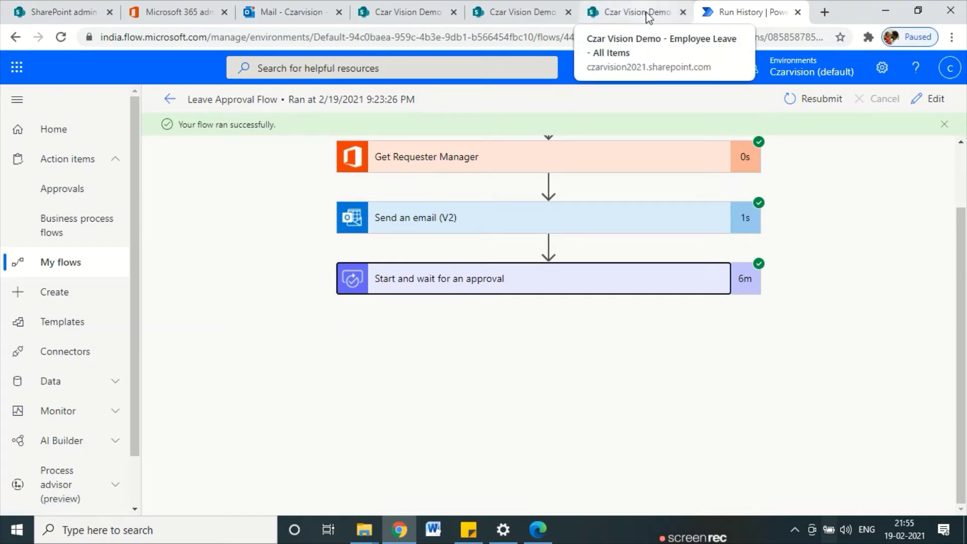
click(169, 99)
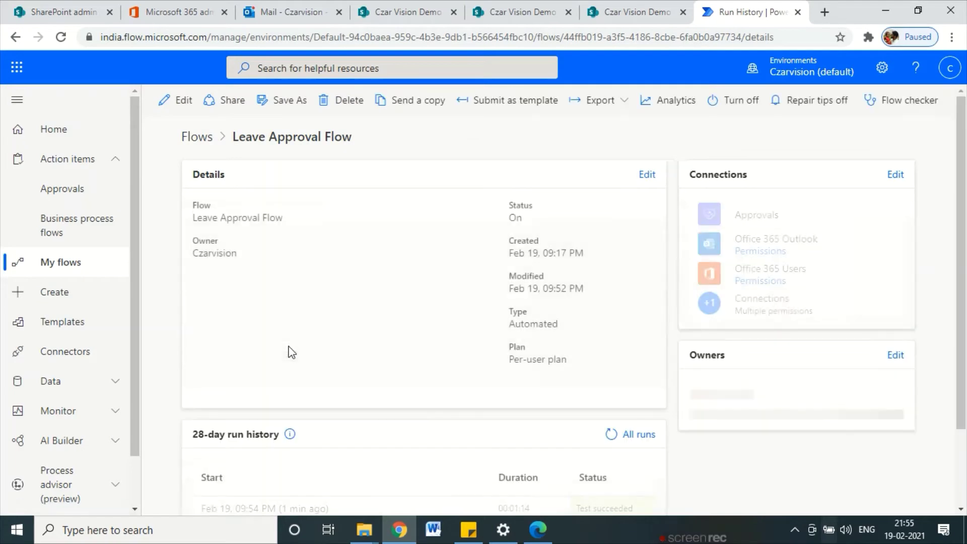
scroll(320, 371, down, 3)
click(267, 413)
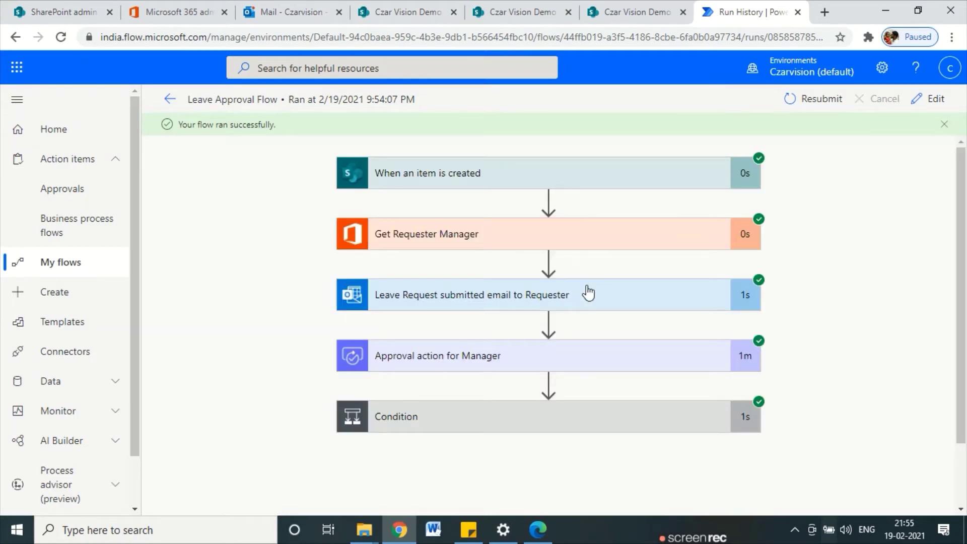
Expand the run's Condition, the Apply to each loop under If yes, and its Email to Requester on Leave Approve action
scroll(592, 302, down, 2)
click(546, 340)
scroll(543, 345, down, 2)
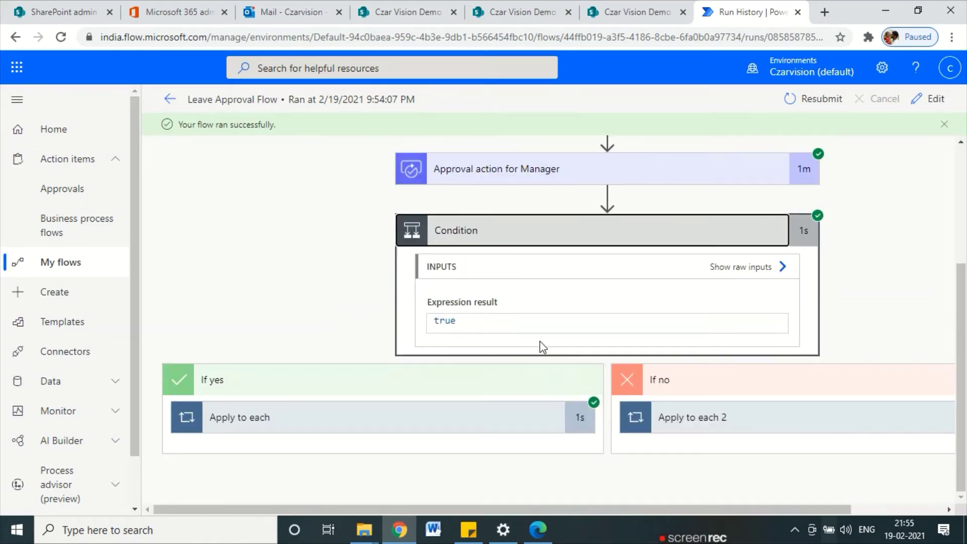
click(411, 422)
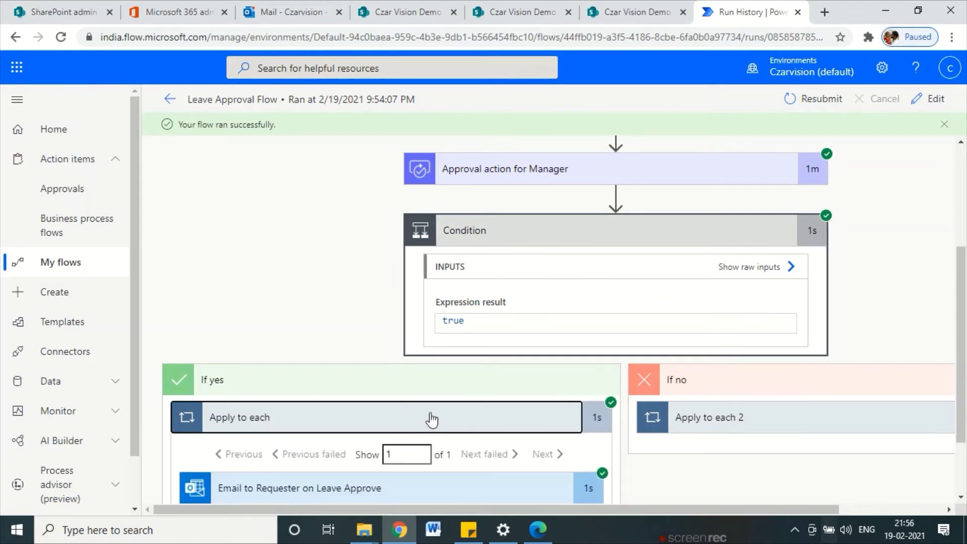
scroll(431, 420, down, 2)
click(316, 408)
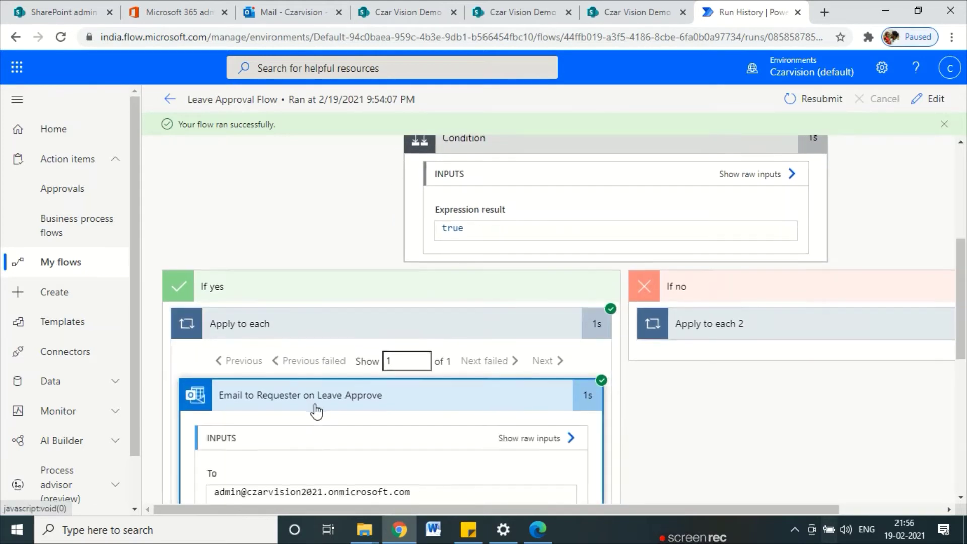
Examine the recipient, subject, body and approval comment in the Email to Requester on Leave Approve inputs
scroll(318, 405, down, 4)
drag(217, 288, 423, 281)
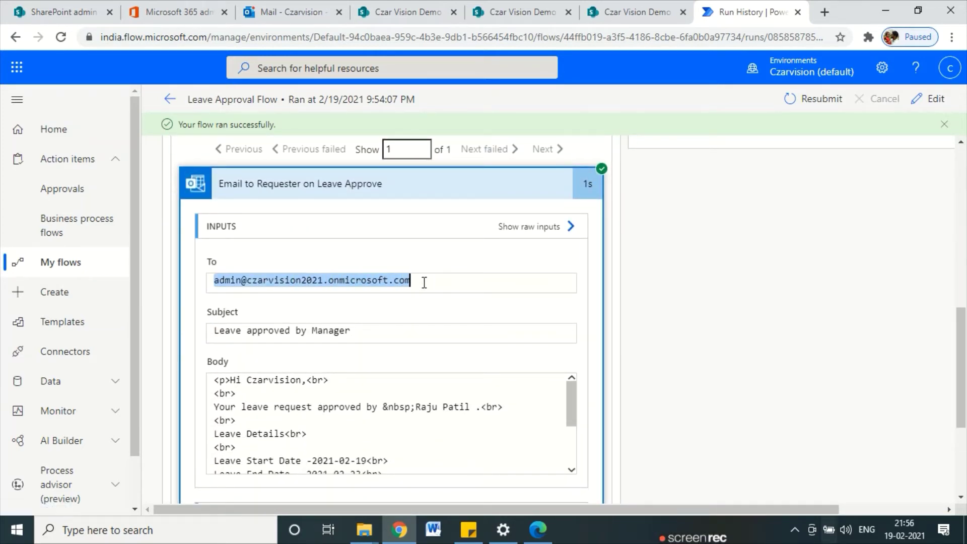
scroll(403, 406, down, 3)
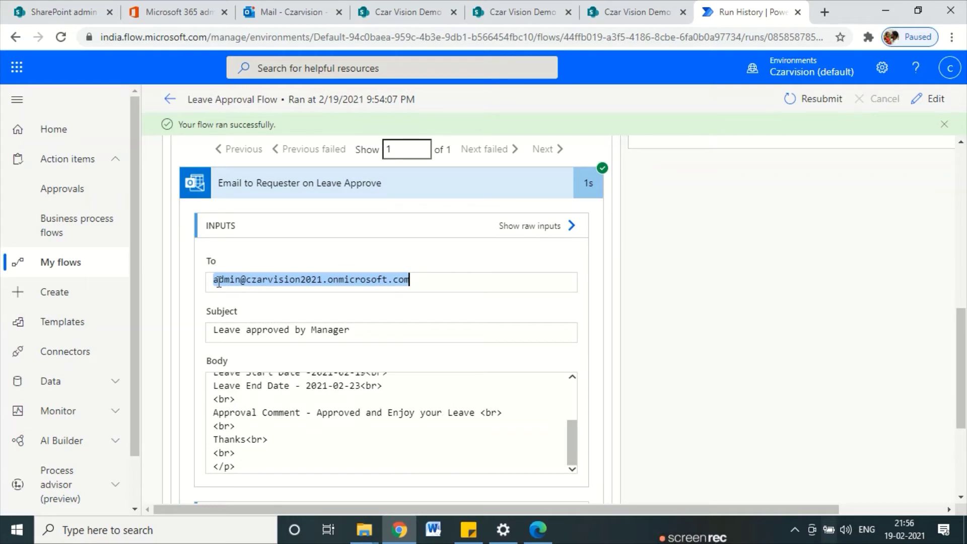
drag(214, 280, 241, 280)
scroll(242, 347, down, 3)
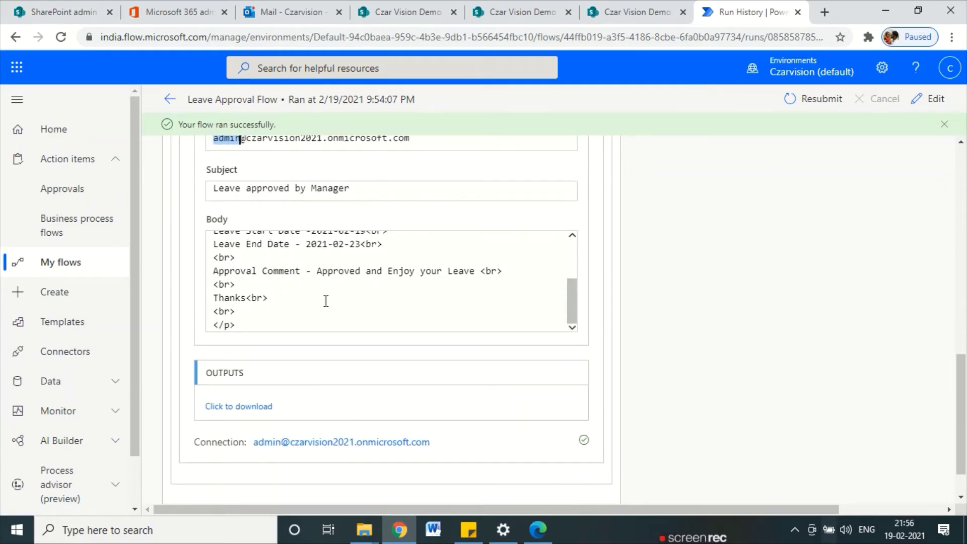
scroll(330, 251, up, 5)
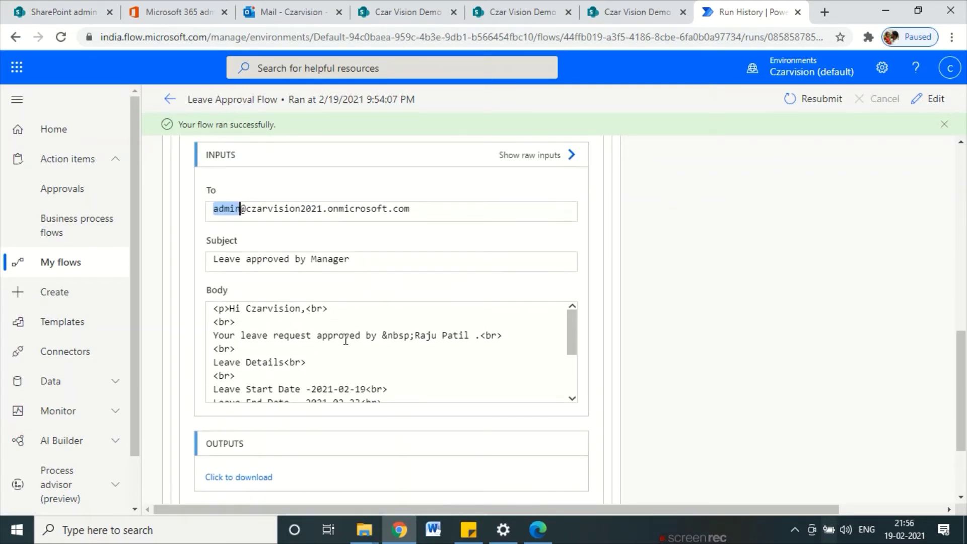
scroll(344, 337, down, 3)
scroll(346, 340, down, 2)
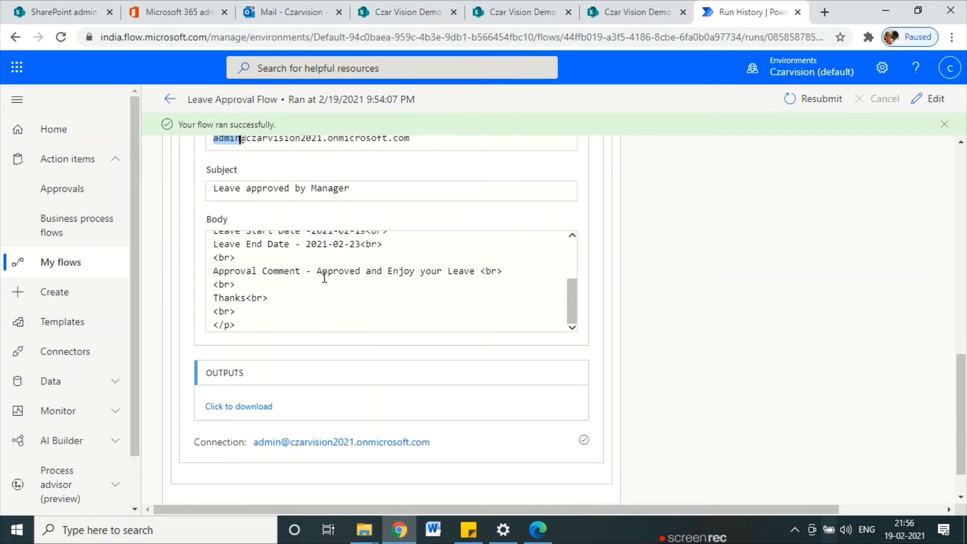
drag(323, 272, 491, 271)
scroll(330, 340, up, 3)
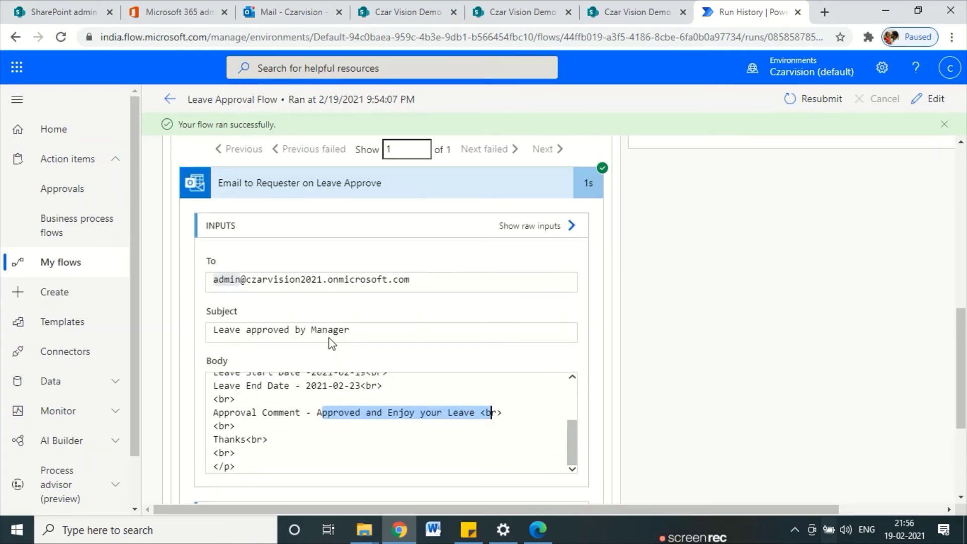
scroll(277, 312, up, 3)
Switch to Outlook and read the "Leave approved by Manager" message, checking its subject, approver, leave dates and approval comment
click(276, 12)
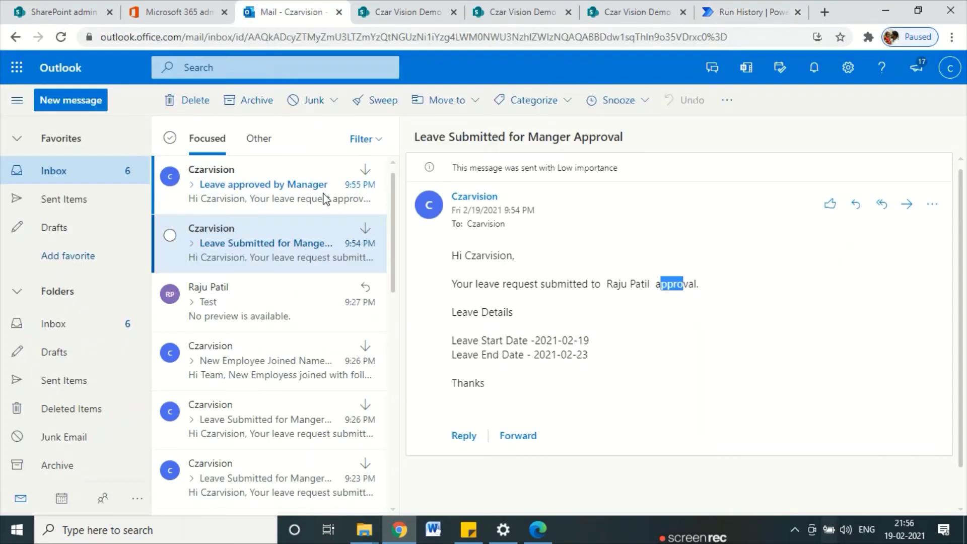
click(244, 201)
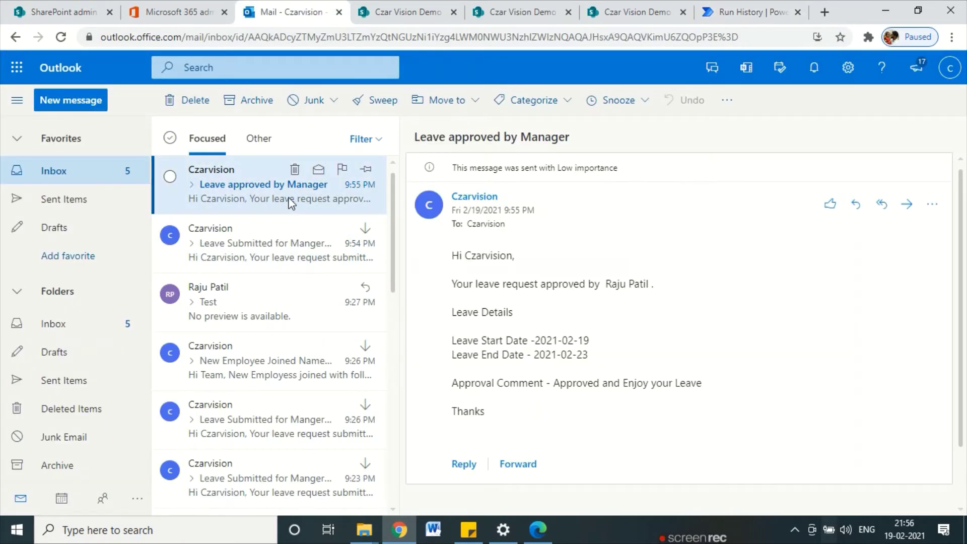
drag(420, 136, 558, 137)
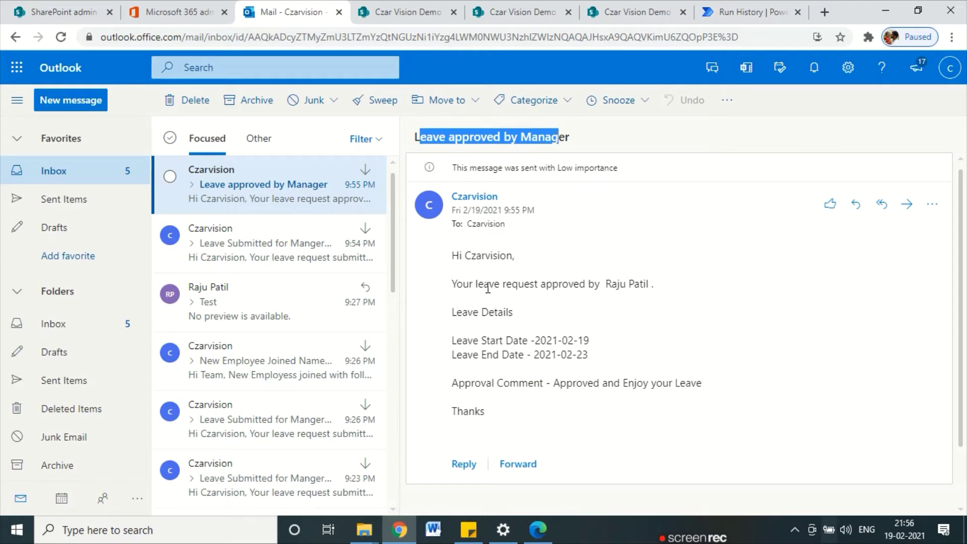
drag(546, 284, 613, 284)
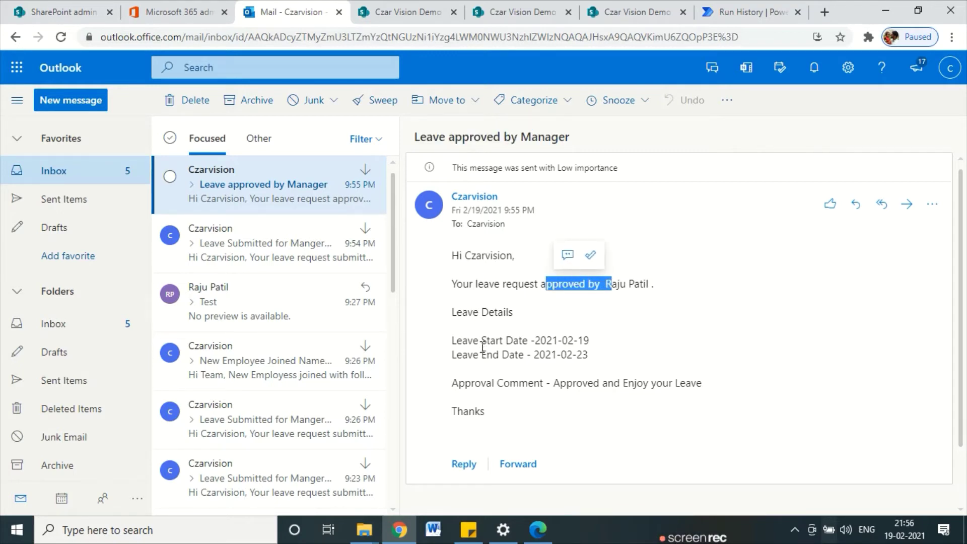
drag(481, 341, 499, 355)
drag(566, 383, 694, 385)
Glance at the Employee Leave list in SharePoint, and check the status of Apply to each 2 under If no in the Power Automate run
click(385, 10)
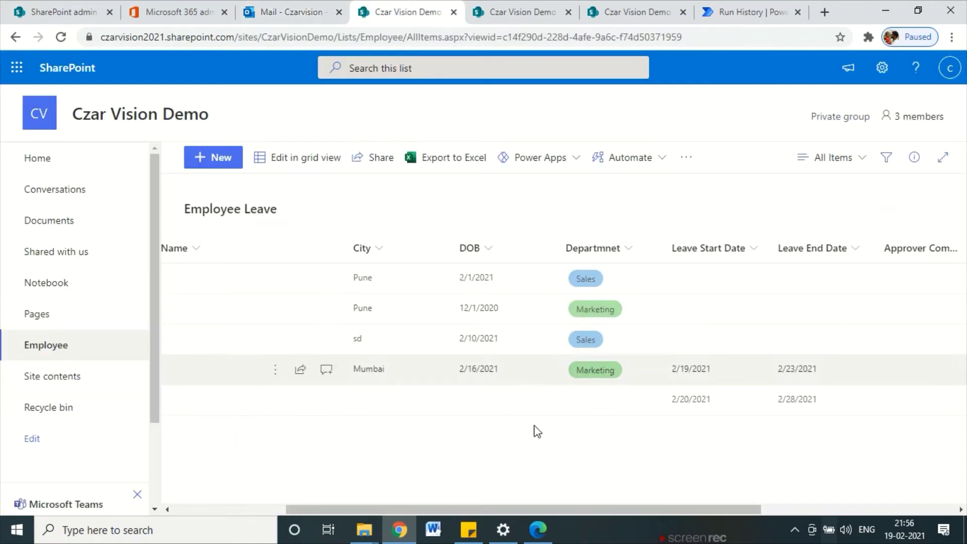
click(745, 12)
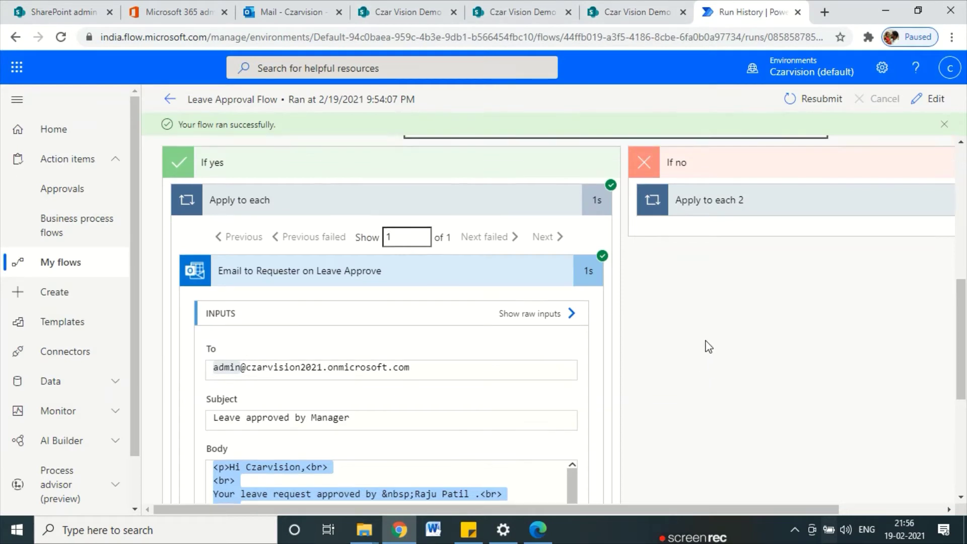
scroll(709, 347, up, 4)
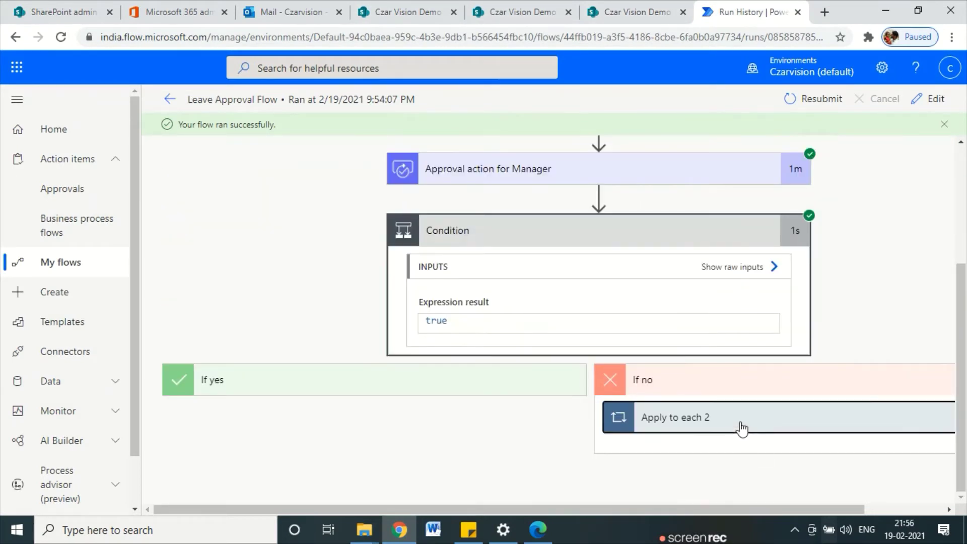
click(742, 427)
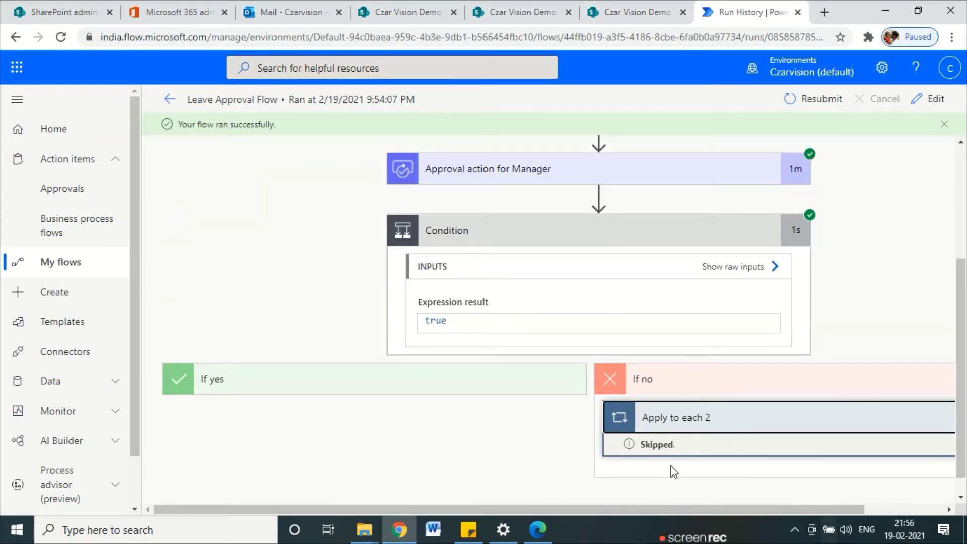
click(680, 416)
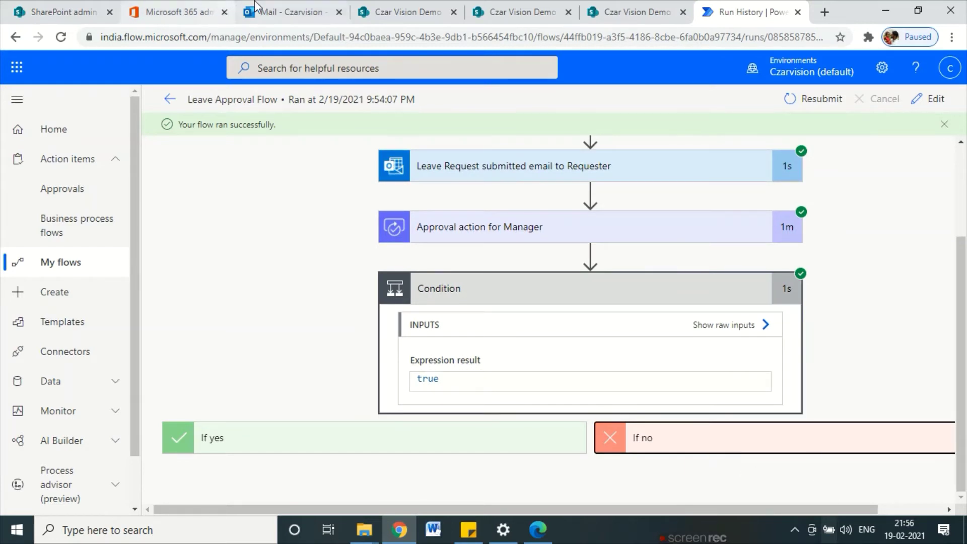
Check the approver comments column for the leave requests in the SharePoint Employee Leave list, and return to the Power Automate run
click(418, 8)
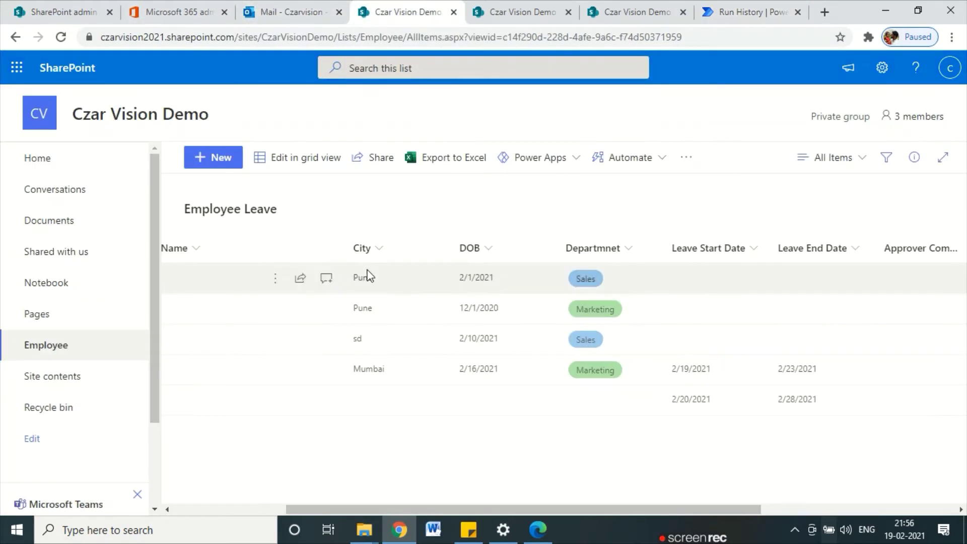
mouse_move(412, 537)
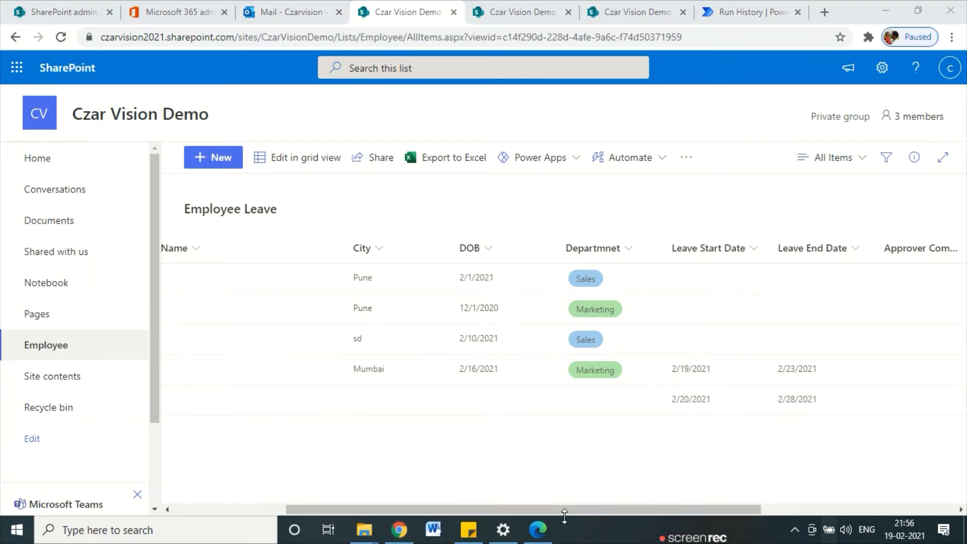
drag(589, 509, 738, 509)
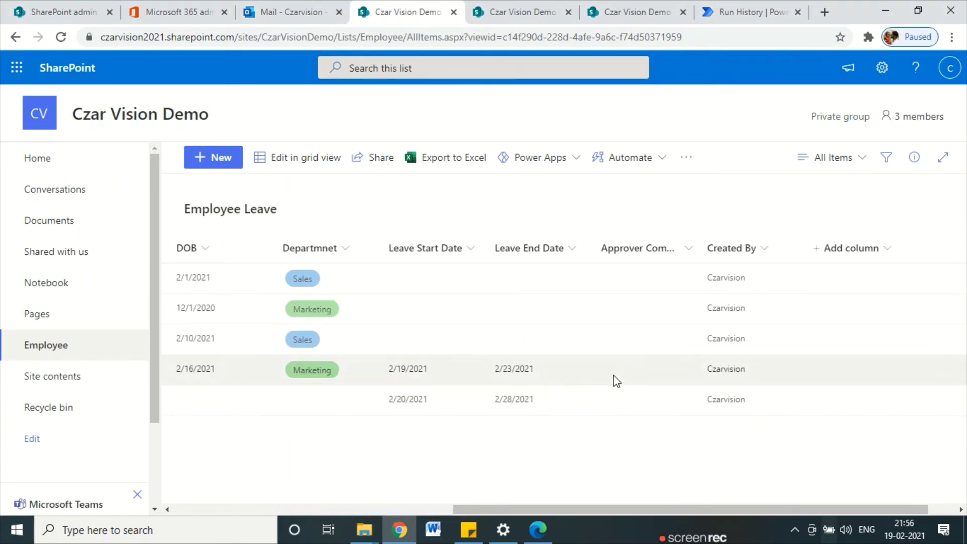
mouse_move(670, 387)
mouse_down()
mouse_move(558, 400)
mouse_move(647, 384)
mouse_move(617, 372)
mouse_up()
mouse_move(633, 336)
mouse_down()
mouse_move(580, 369)
mouse_move(595, 339)
mouse_up()
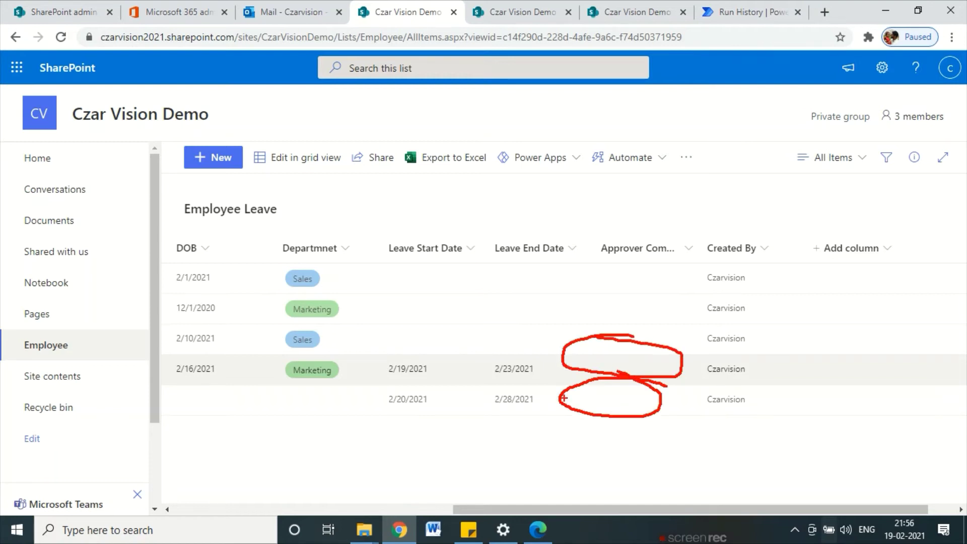
key(Escape)
drag(621, 504, 288, 497)
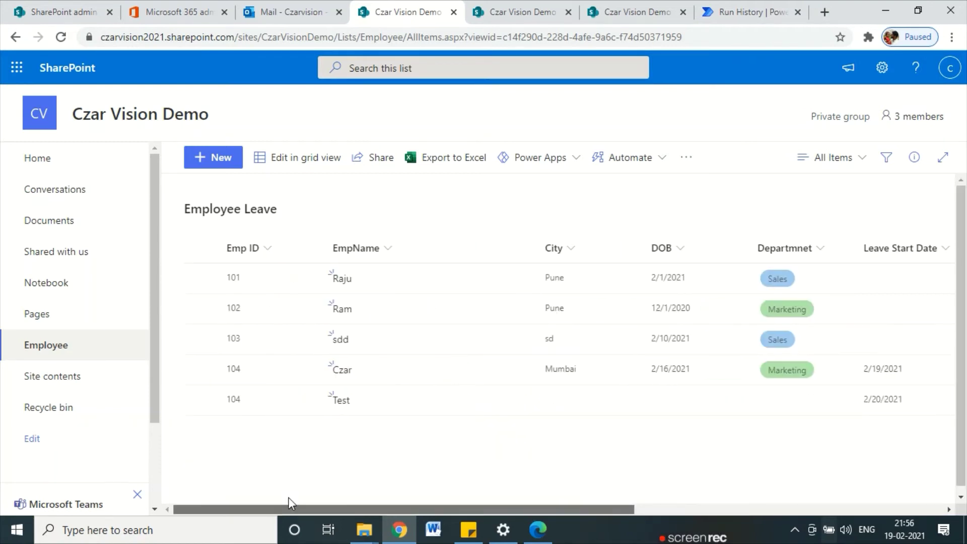
drag(371, 507, 619, 505)
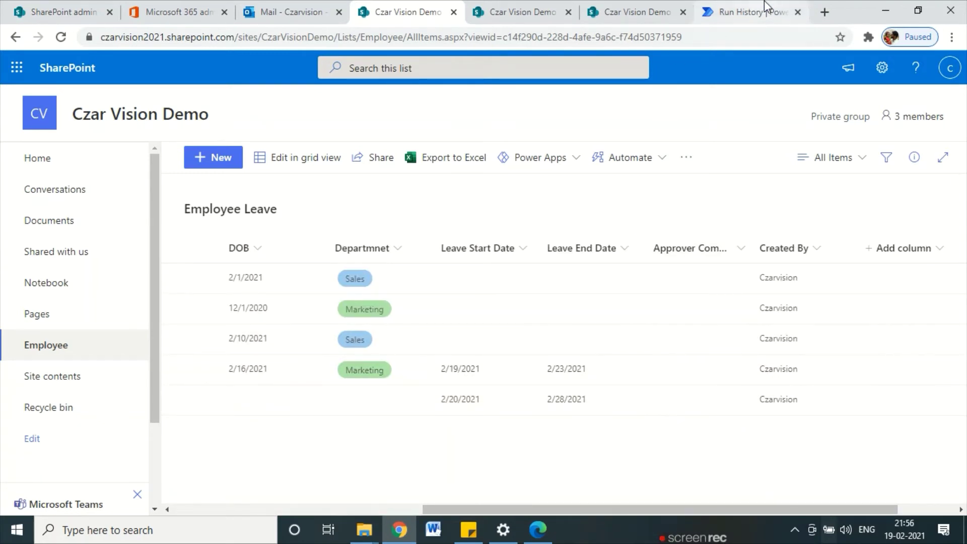
click(764, 7)
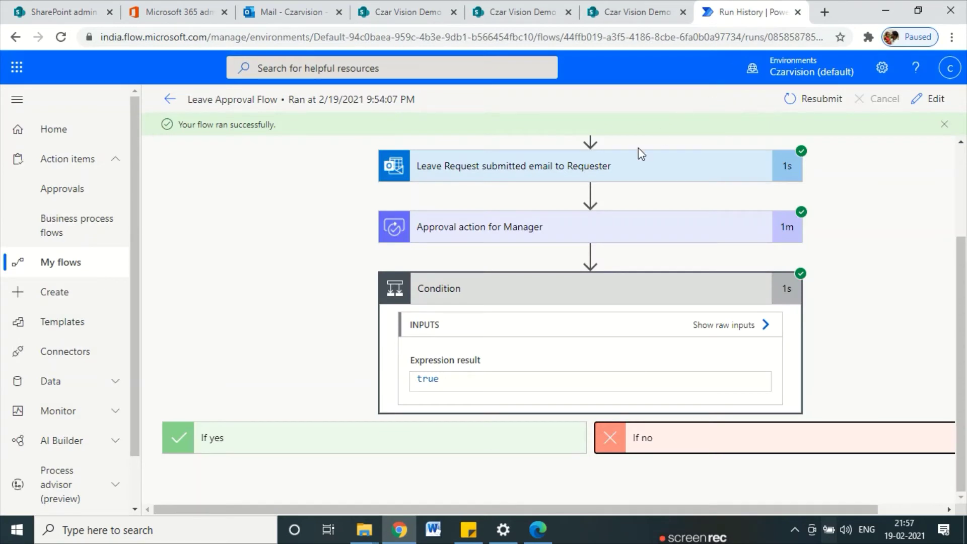
Review the If yes branch's Apply to each and the Condition's expression result in the Leave Approval Flow run
click(308, 445)
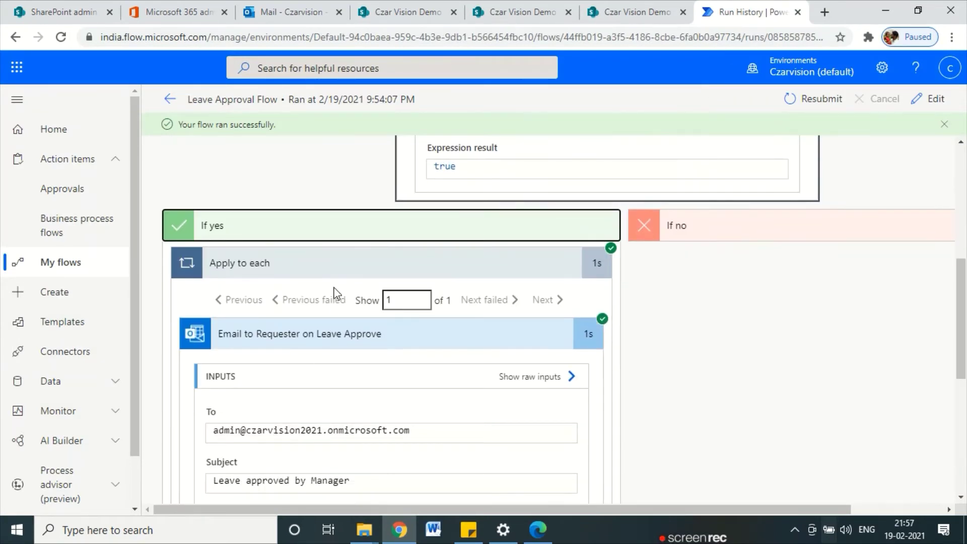
click(334, 278)
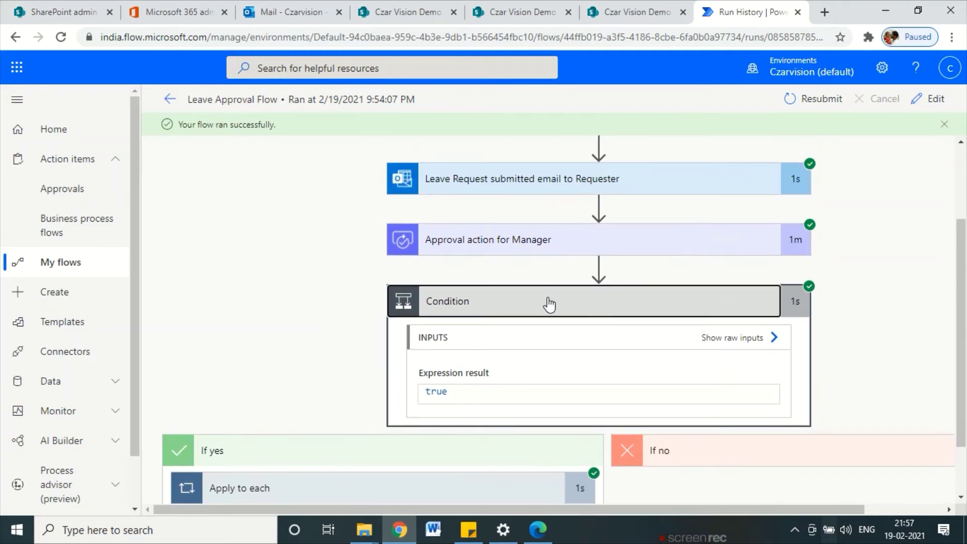
click(549, 302)
click(491, 332)
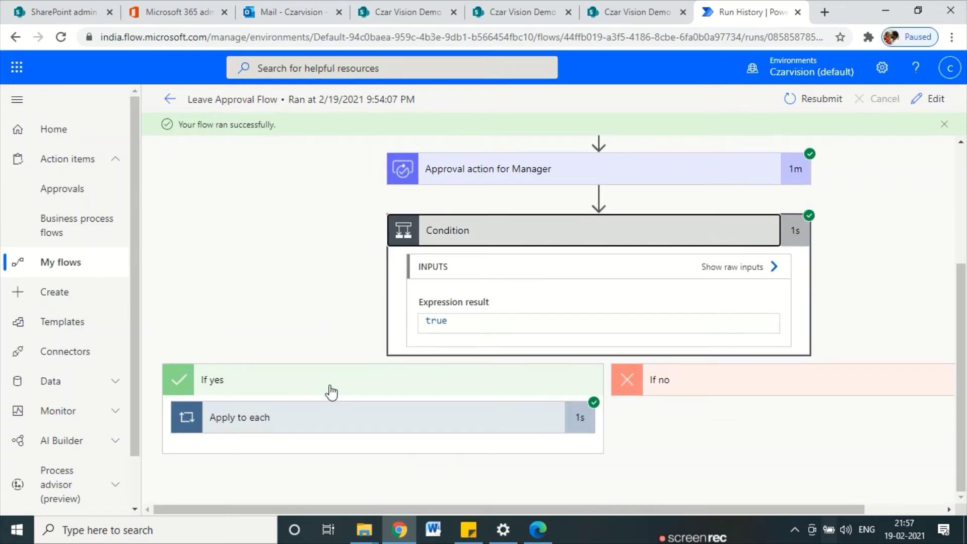
click(369, 443)
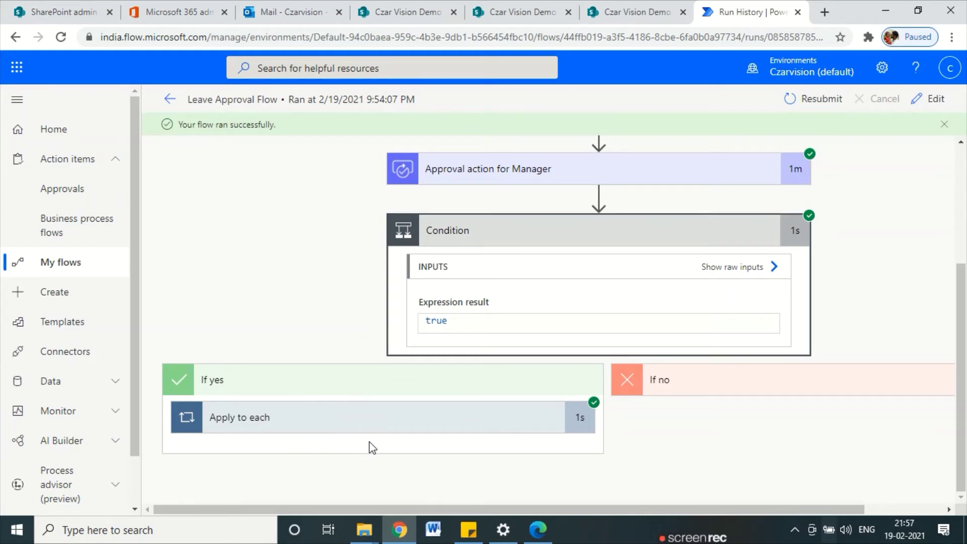
Open the Leave Approval Flow for editing and expand its Condition to show the If yes and If no branches
click(929, 98)
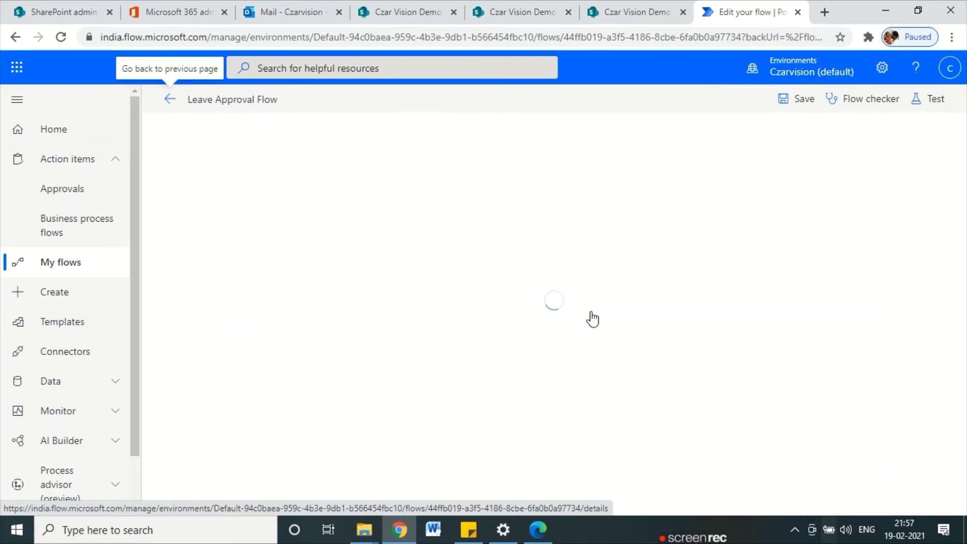
scroll(591, 317, down, 1)
click(553, 343)
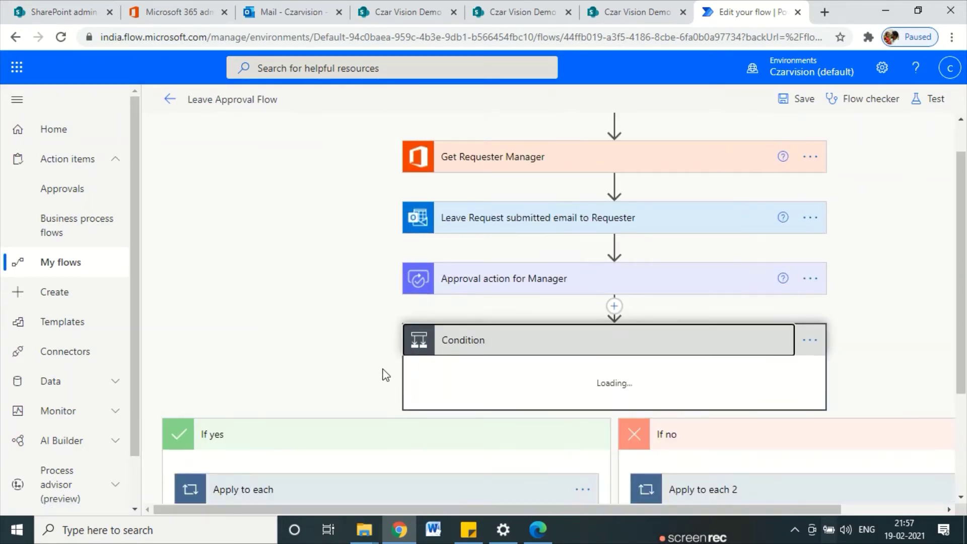
scroll(387, 371, down, 3)
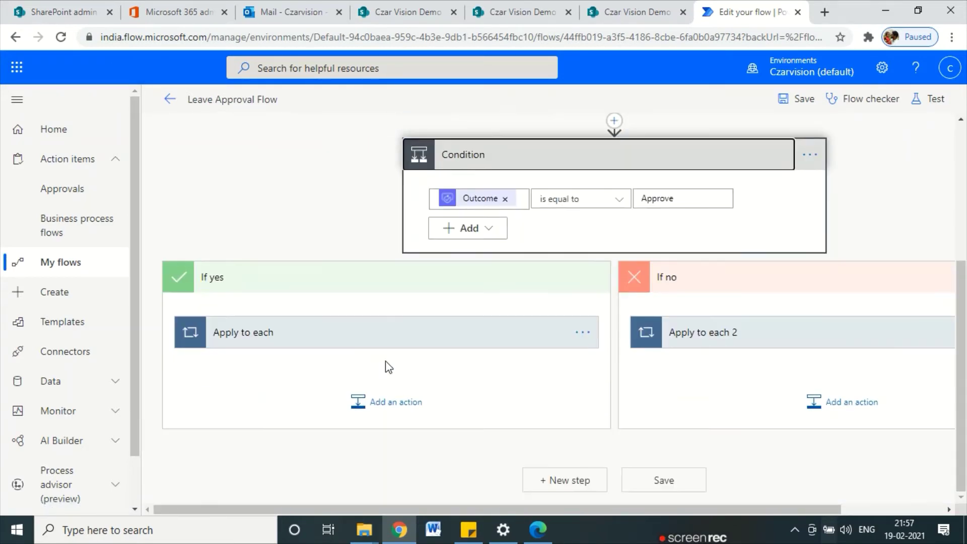
Add a SharePoint Update item action after Apply to each in the If yes branch
click(407, 413)
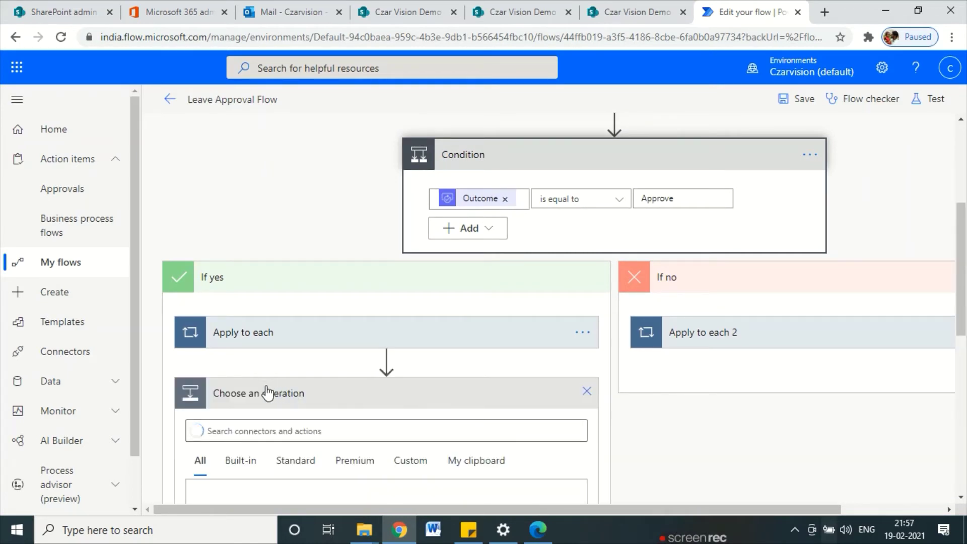
scroll(267, 395, down, 2)
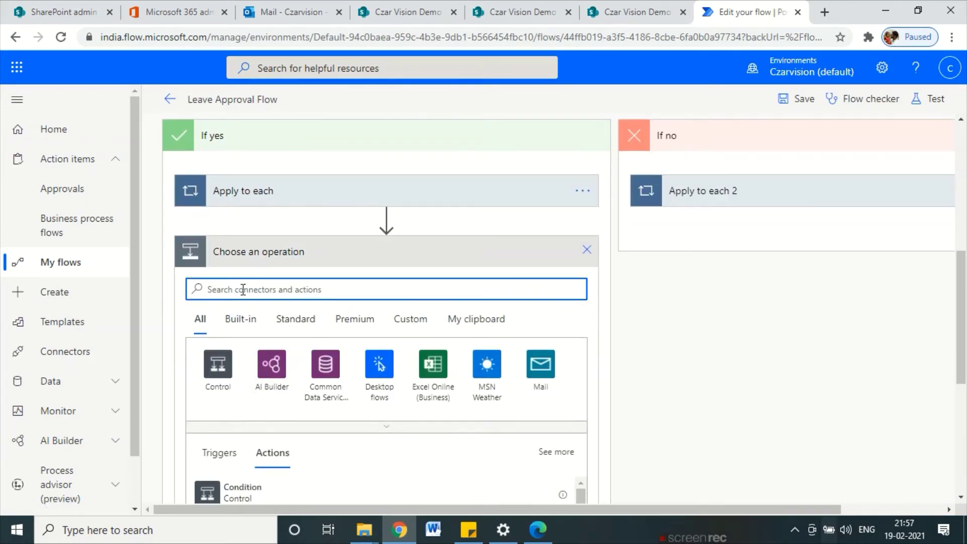
text(update)
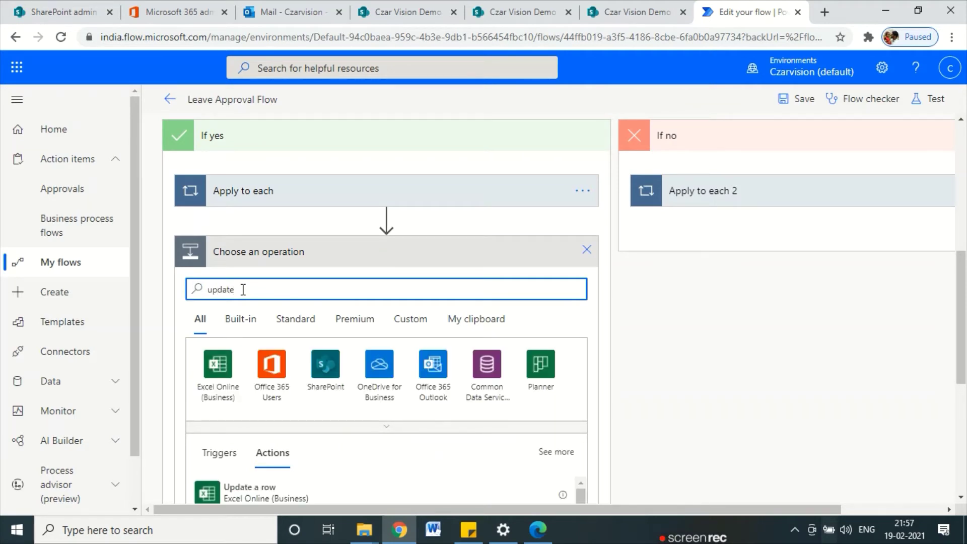
scroll(236, 323, down, 3)
scroll(277, 423, down, 2)
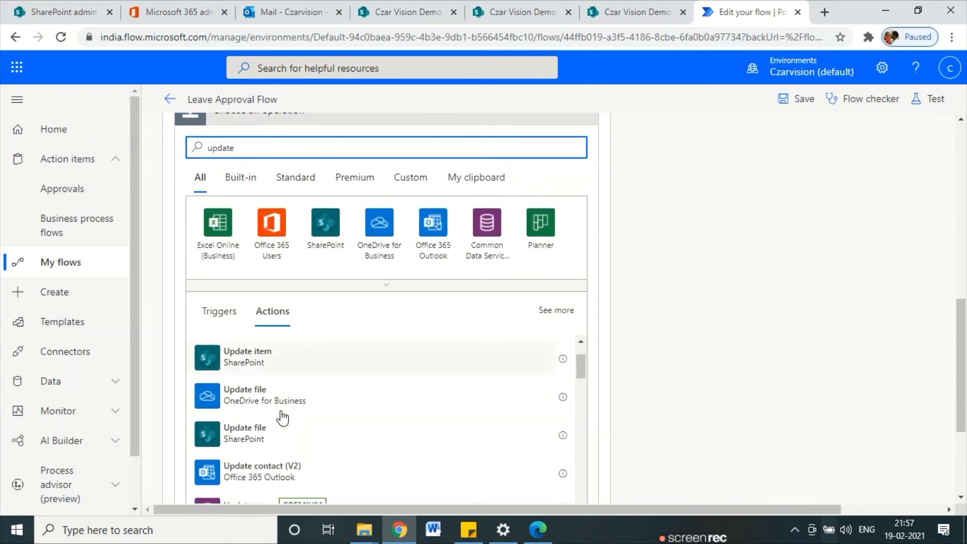
click(261, 373)
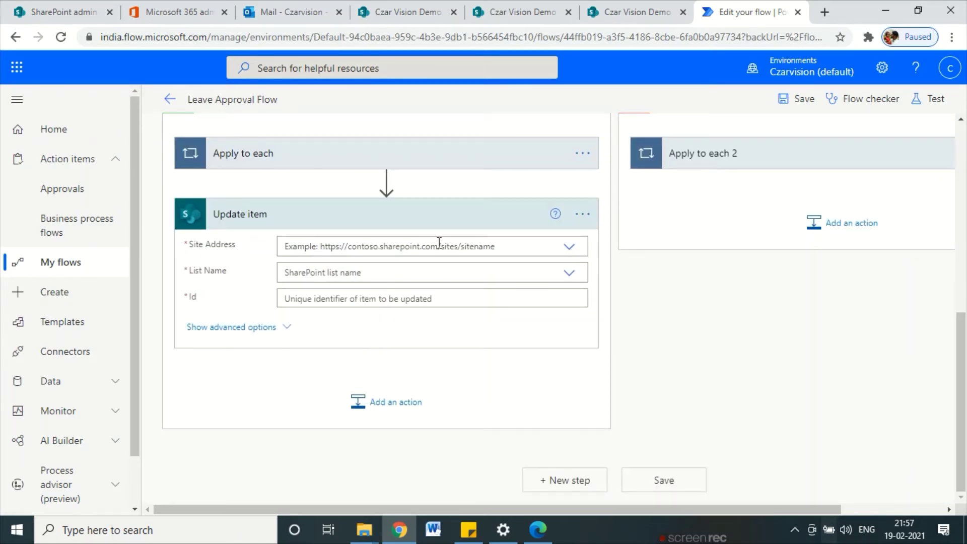
Rename the Update item action as "Update Leave list with Approval Comment"
click(582, 214)
click(653, 242)
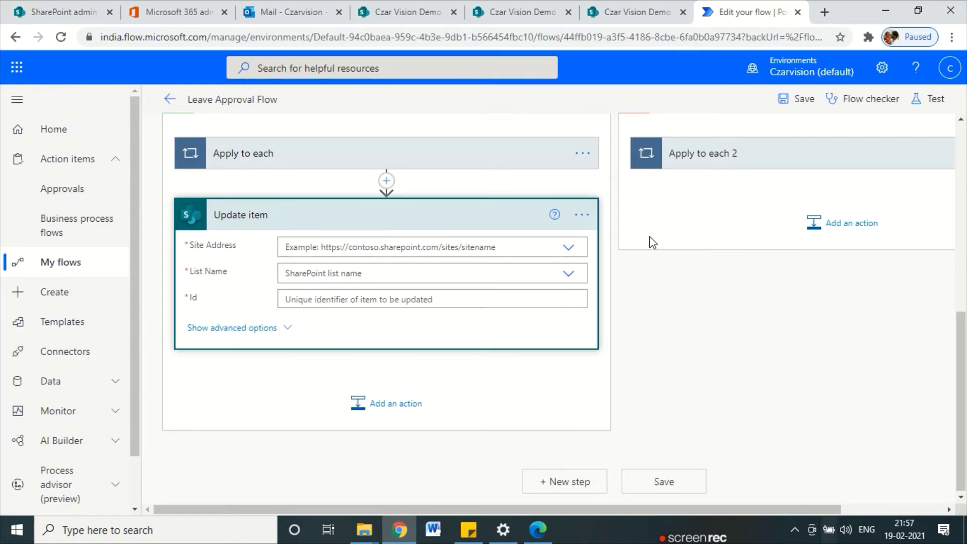
click(581, 214)
click(653, 244)
click(574, 222)
click(650, 174)
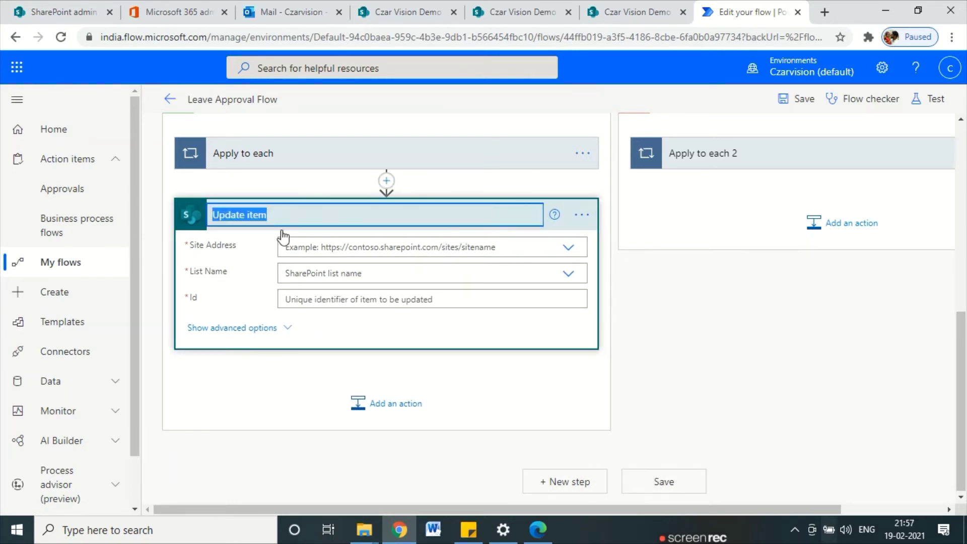
text(Upda)
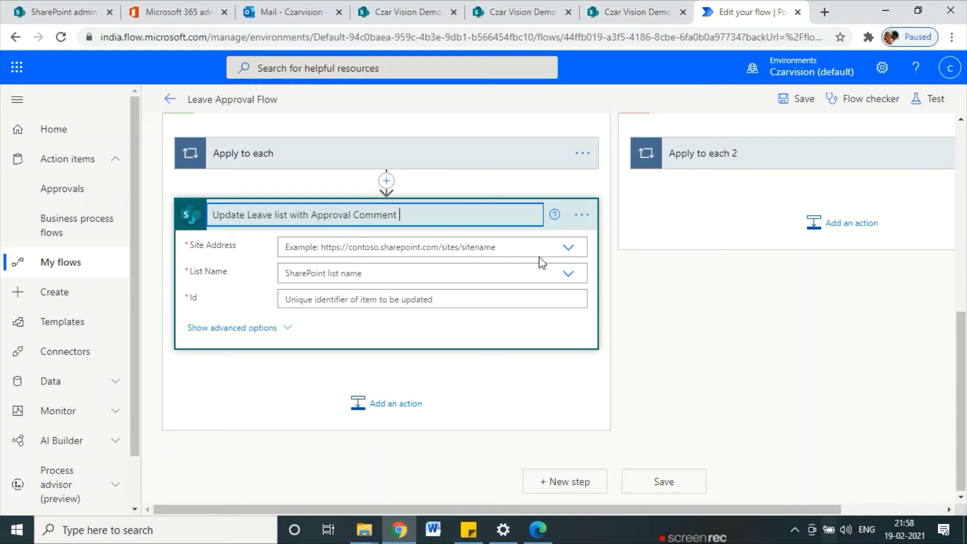
click(570, 248)
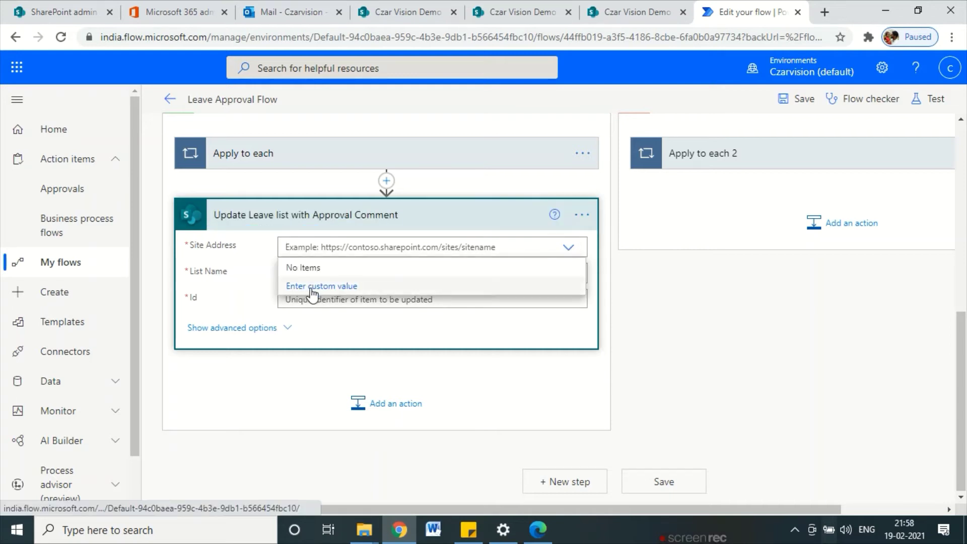
click(314, 288)
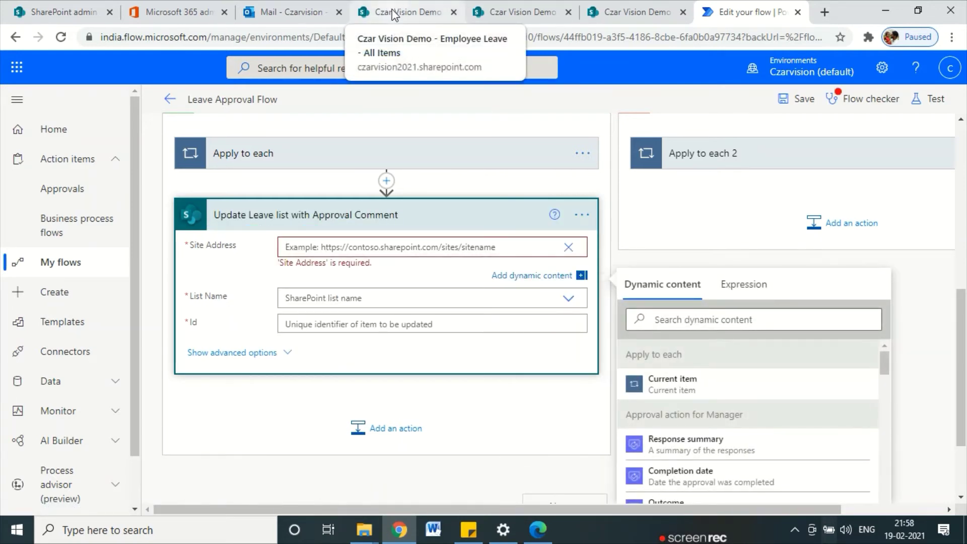
click(396, 12)
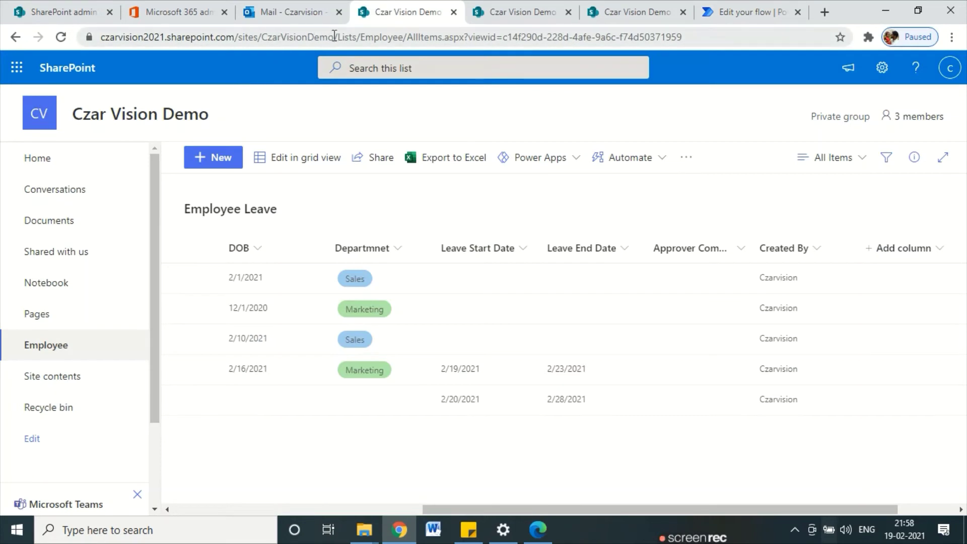
drag(334, 36, 51, 43)
key(ctrl+c)
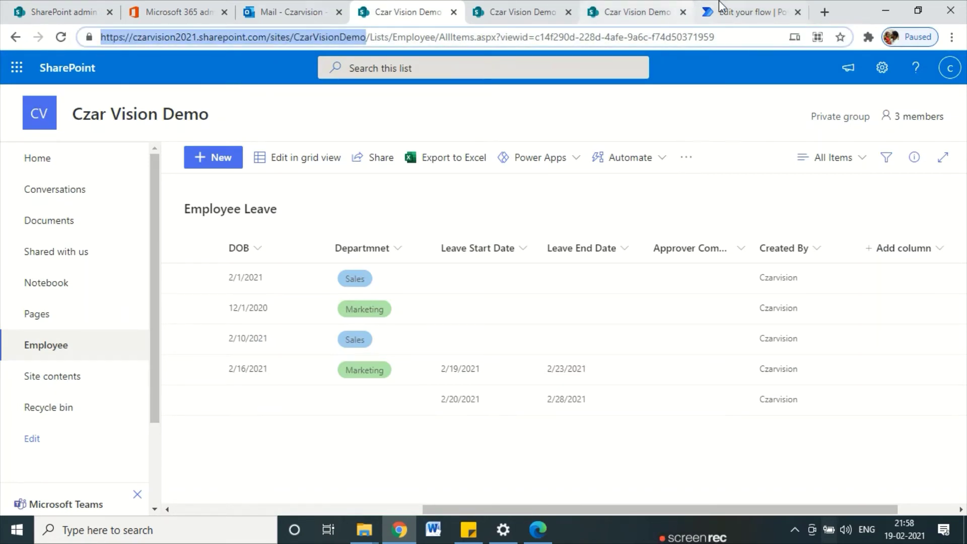
click(741, 12)
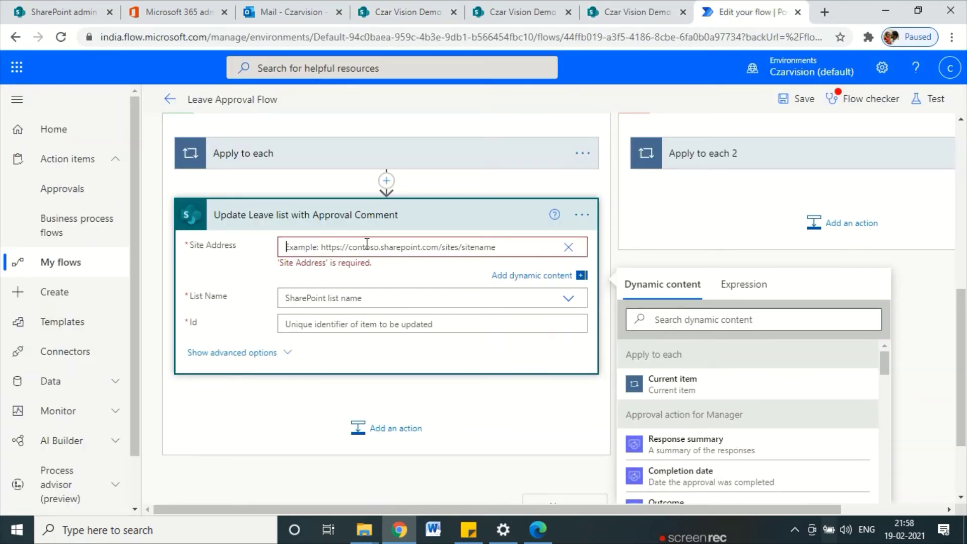
key(ctrl+v)
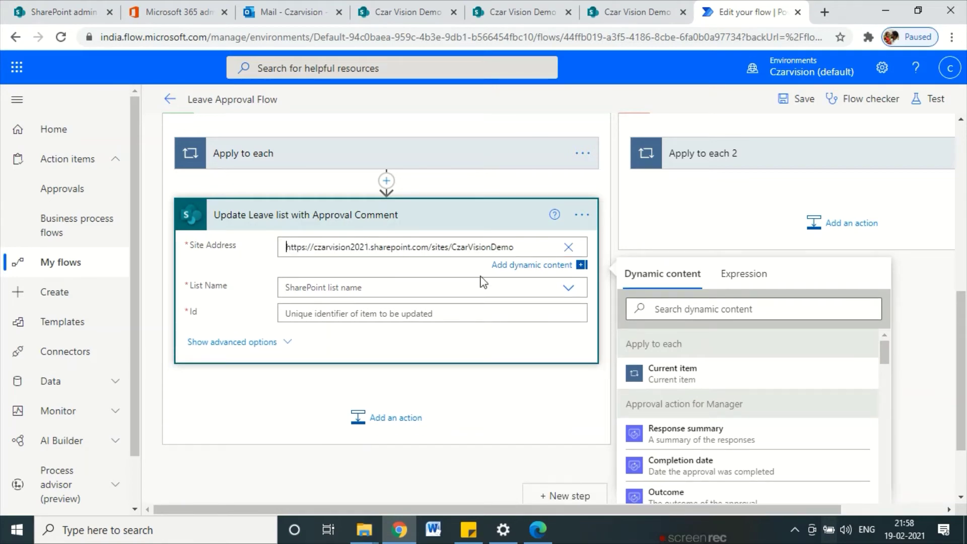
Choose Employee Leave as the action's List Name and activate the Id field
click(569, 286)
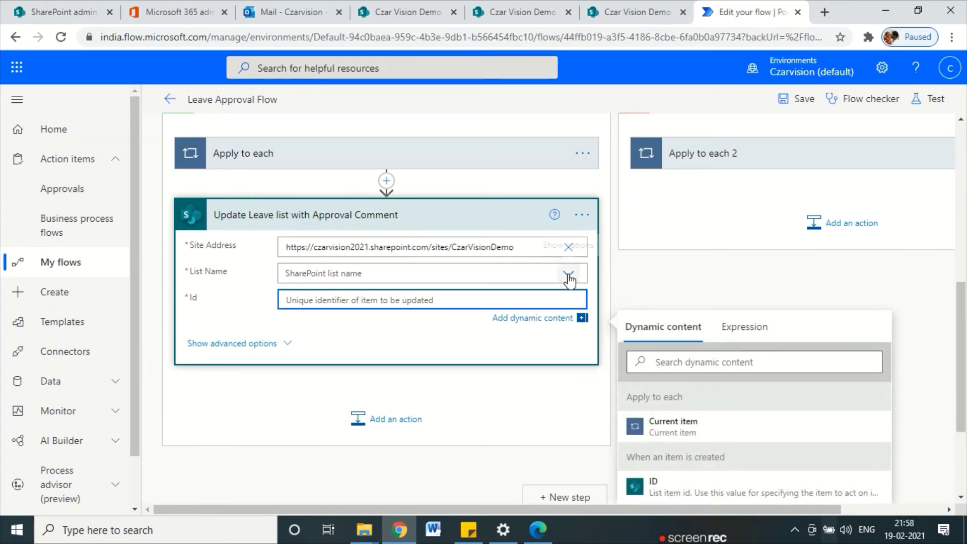
click(569, 280)
click(324, 299)
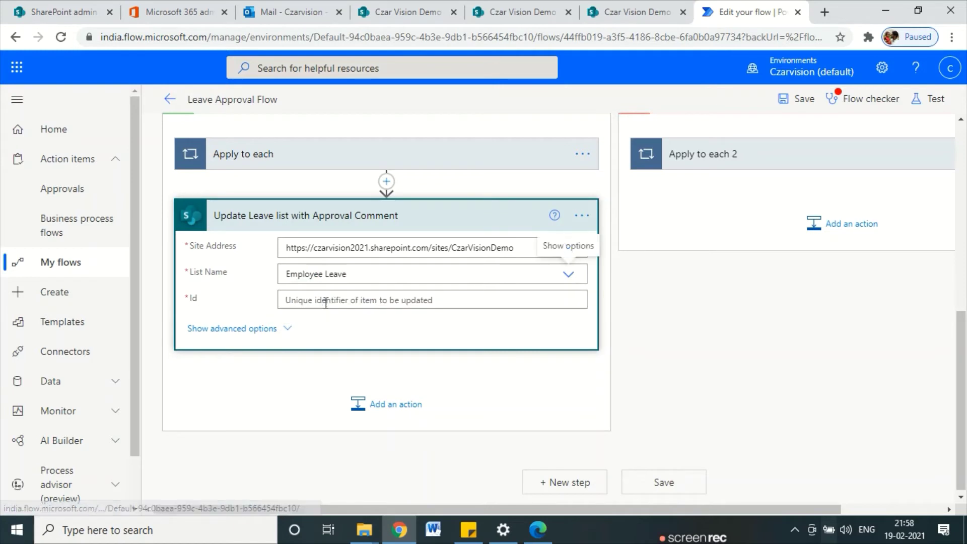
click(326, 303)
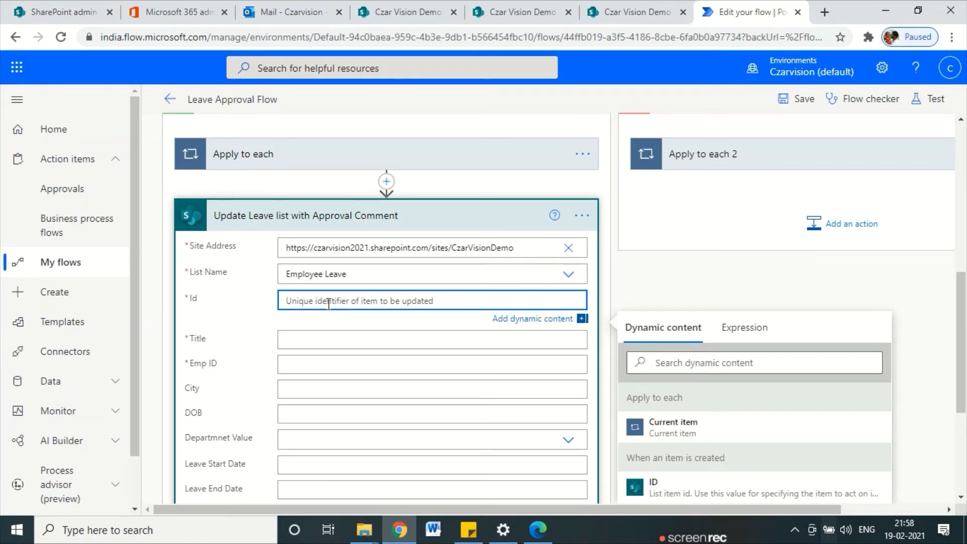
Switch to the SharePoint Employee Leave list and open its All Items view for editing
click(403, 12)
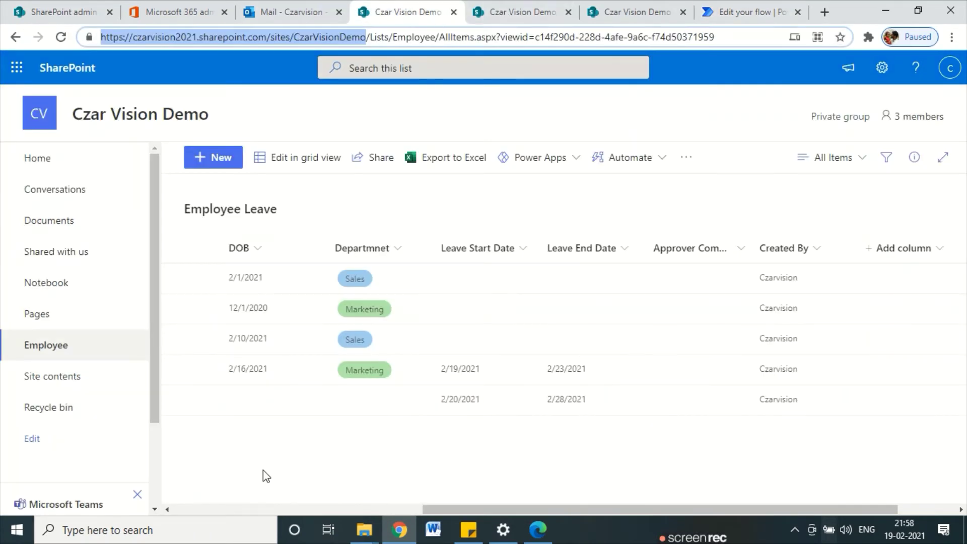
drag(467, 506, 212, 509)
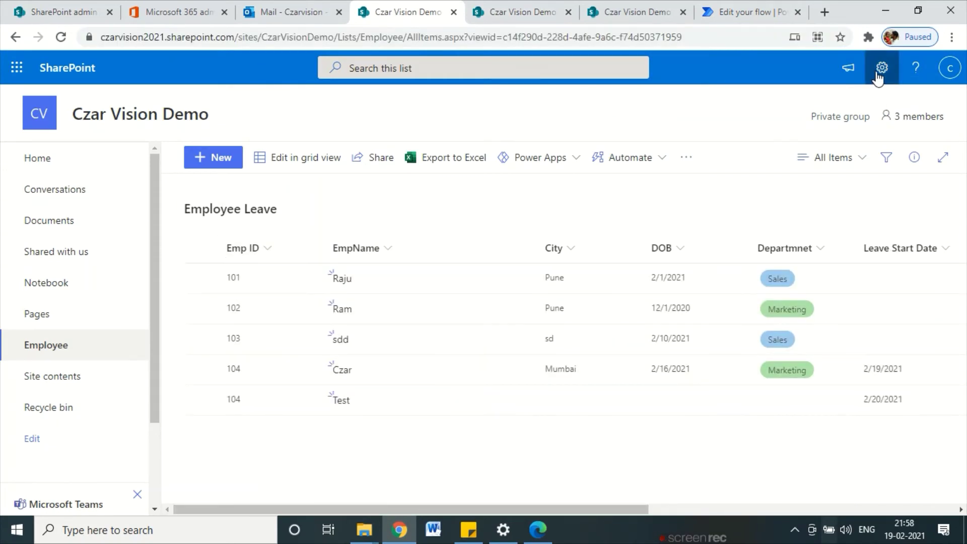
click(854, 161)
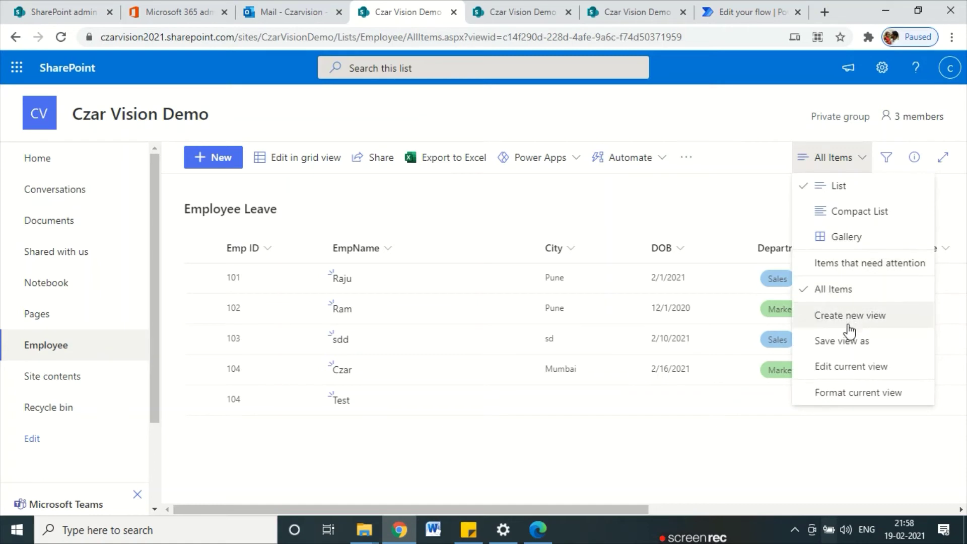
click(852, 370)
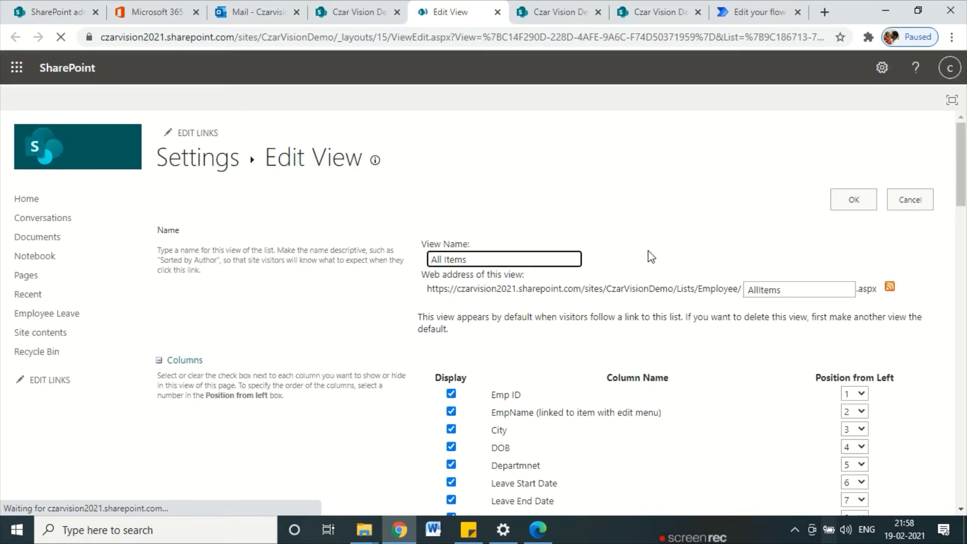
Display the ID column at position 1 in the All Items view and save the view
scroll(518, 274, down, 3)
scroll(475, 334, down, 4)
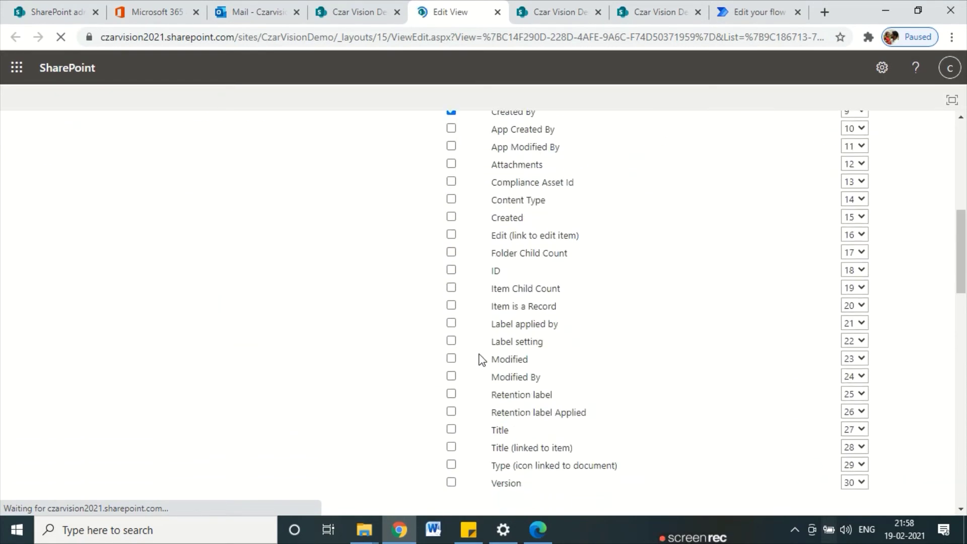
click(453, 271)
click(858, 270)
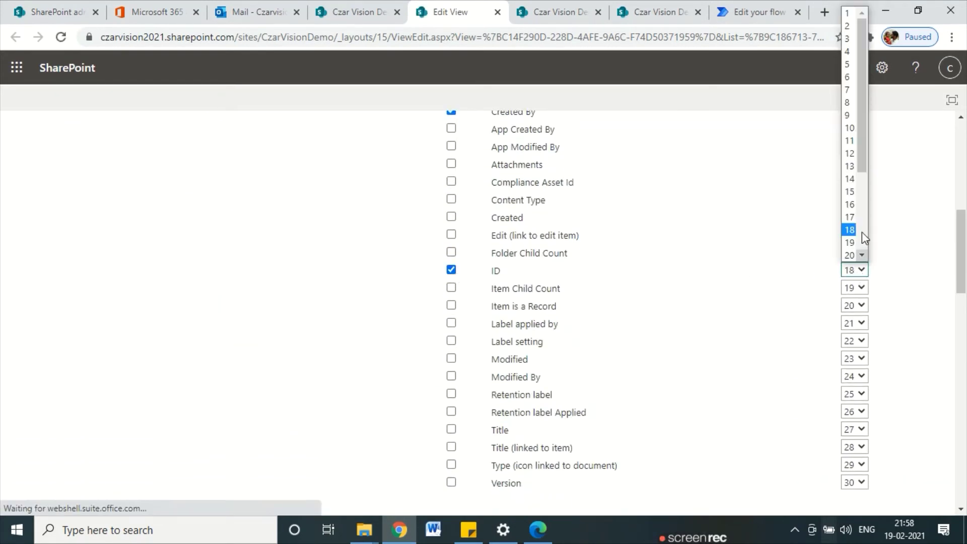
click(850, 15)
scroll(920, 247, up, 8)
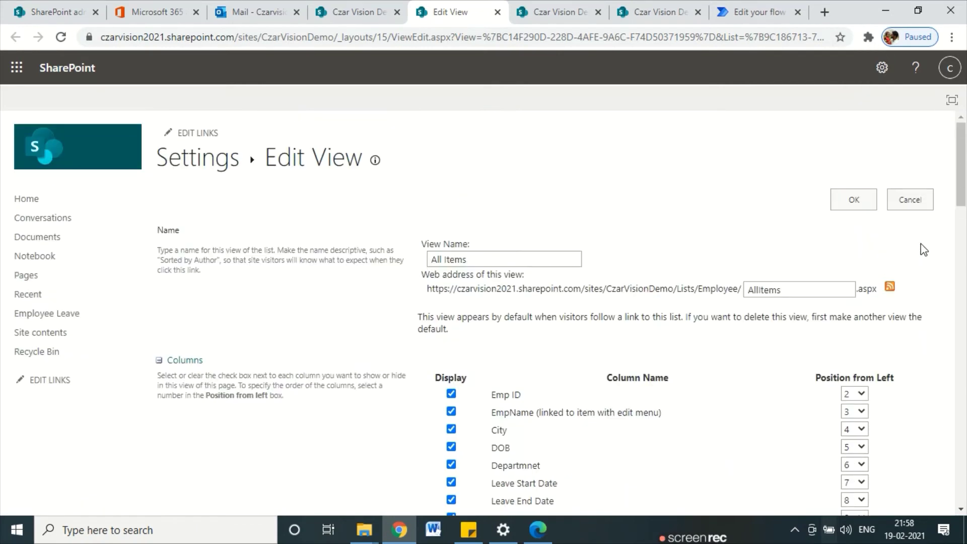
click(838, 195)
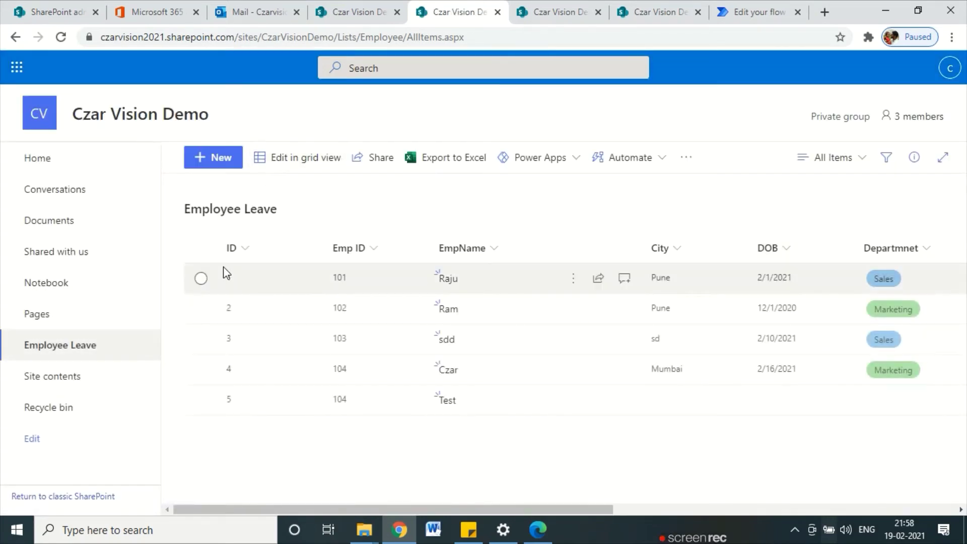
mouse_move(238, 223)
mouse_down()
mouse_move(194, 360)
mouse_move(228, 415)
mouse_move(270, 340)
mouse_move(276, 252)
mouse_move(240, 222)
mouse_up()
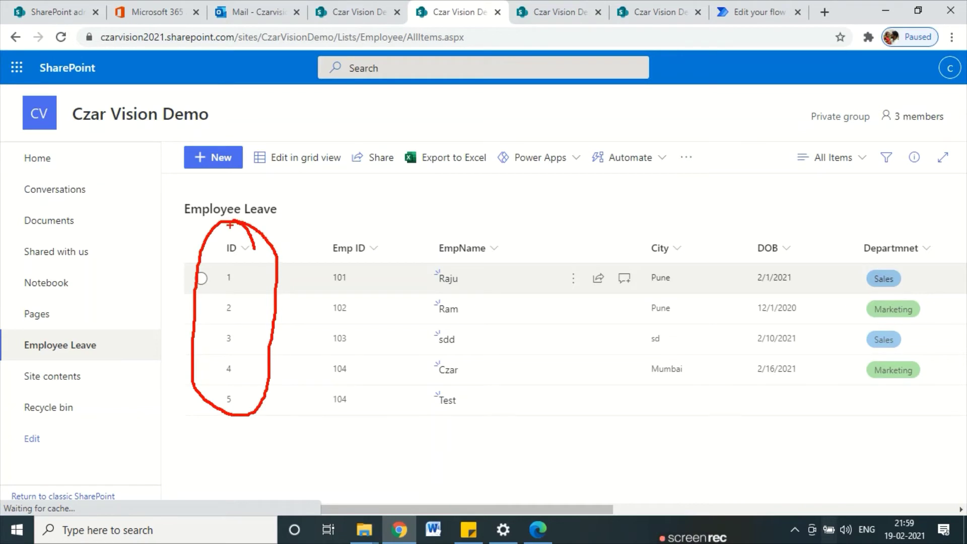
key(Escape)
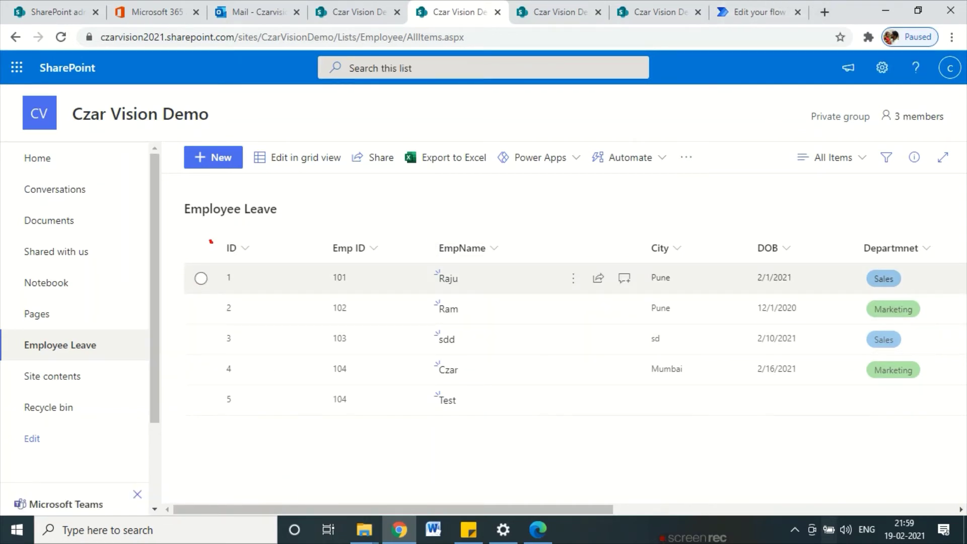
mouse_move(211, 241)
mouse_down()
mouse_move(275, 233)
mouse_move(215, 239)
mouse_up()
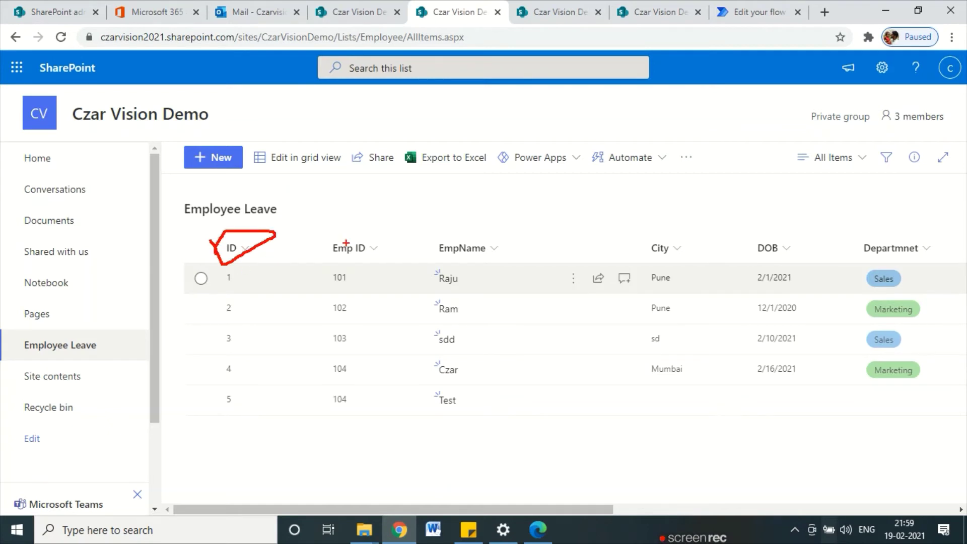
Return to the flow editor and set the update action's Id field to the ID dynamic value from When an item is created
key(Escape)
click(746, 12)
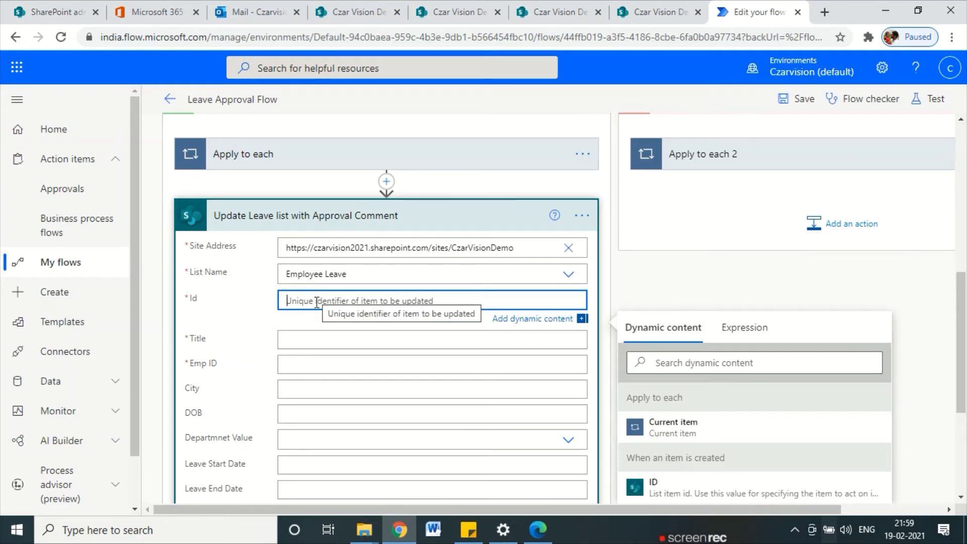
scroll(740, 436, down, 2)
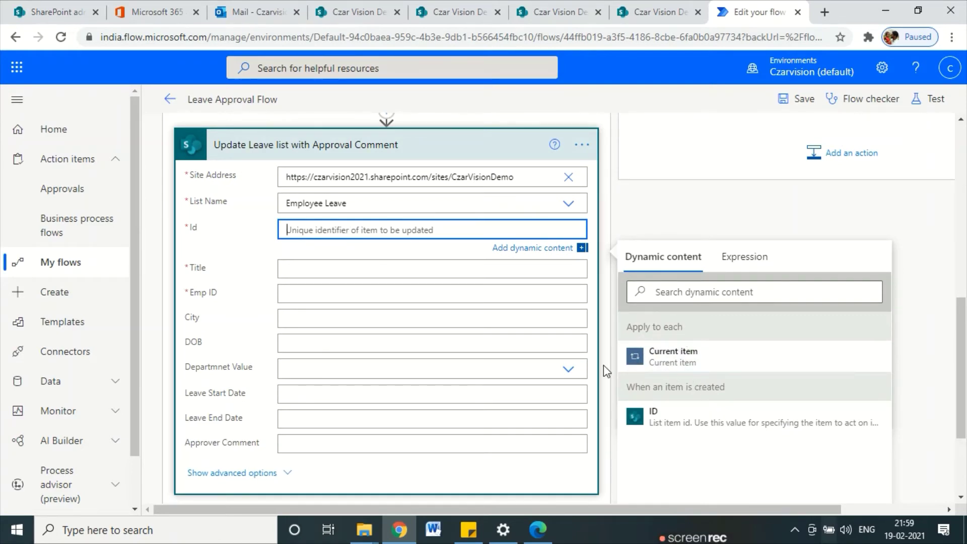
scroll(604, 365, up, 4)
scroll(690, 403, down, 6)
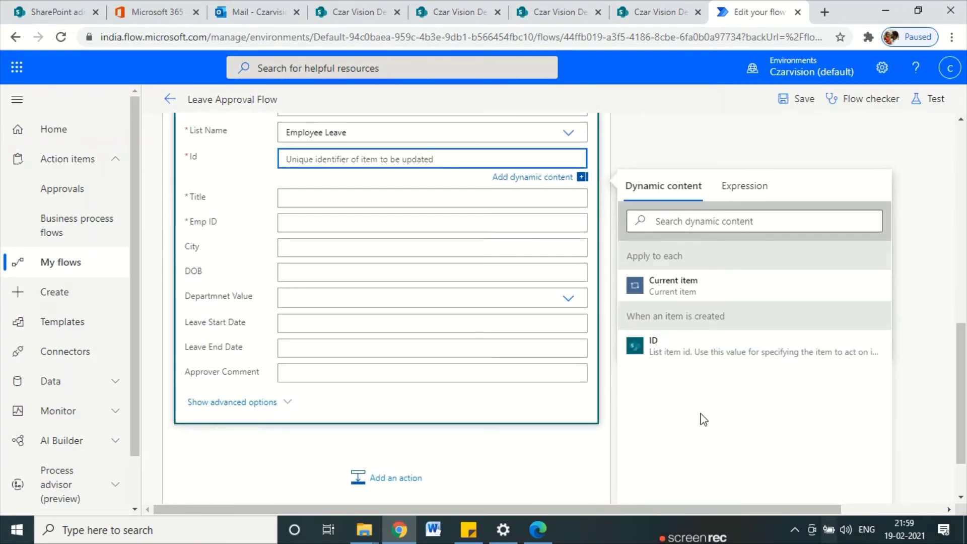
click(687, 346)
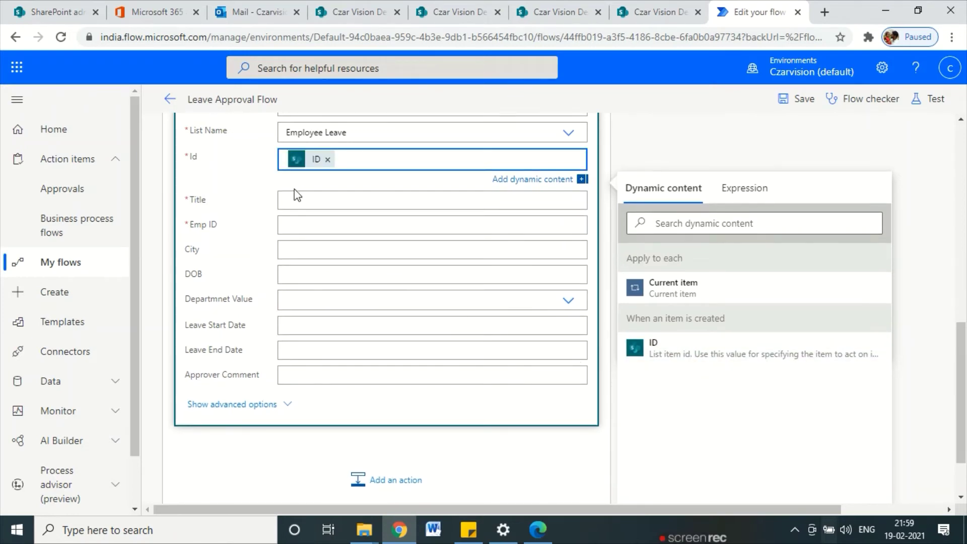
Fill the Title field of the update action with the Title dynamic value from When an item is created
click(305, 201)
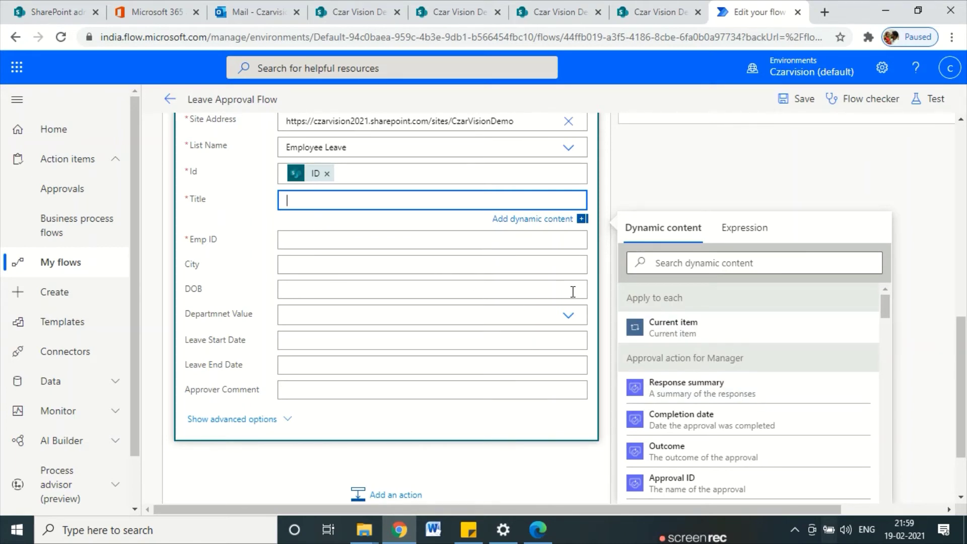
scroll(751, 428, down, 4)
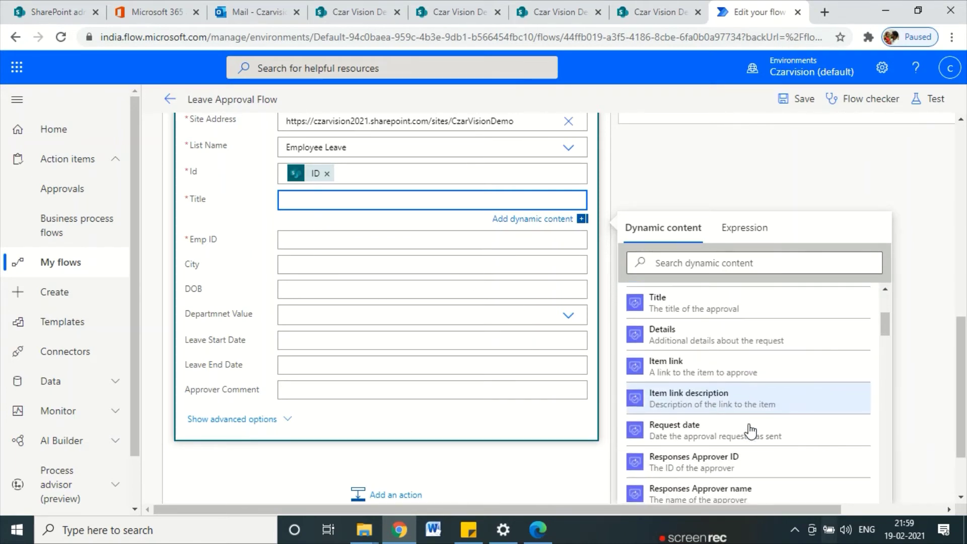
scroll(751, 432, up, 4)
scroll(745, 403, down, 12)
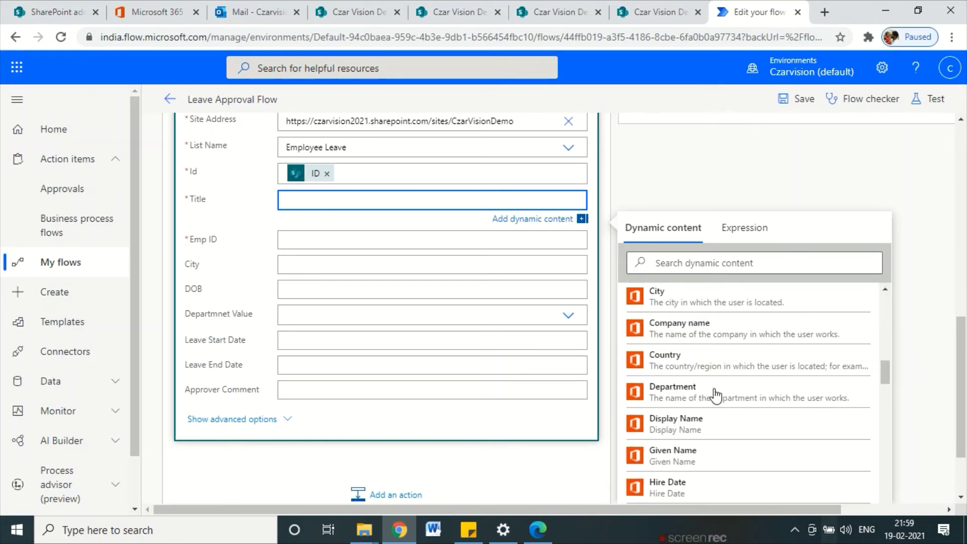
scroll(715, 395, down, 12)
scroll(722, 387, up, 4)
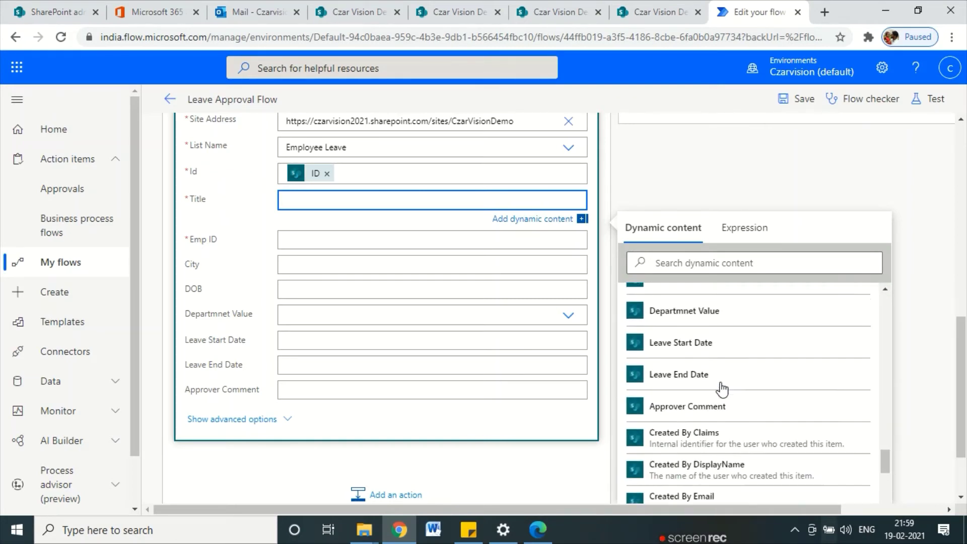
scroll(720, 387, up, 4)
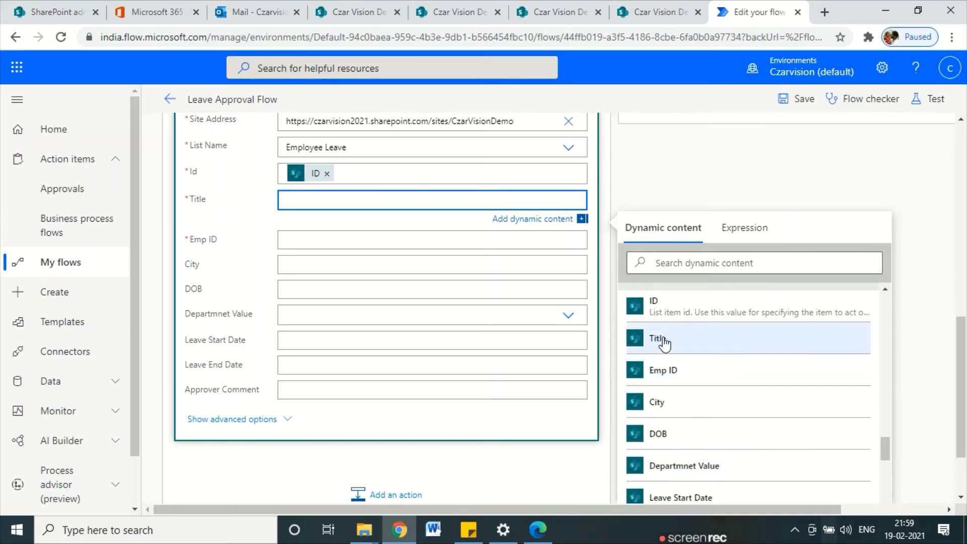
click(663, 342)
Search the dynamic content for "emp" and fill the Emp ID field with the trigger's Emp ID value
click(300, 236)
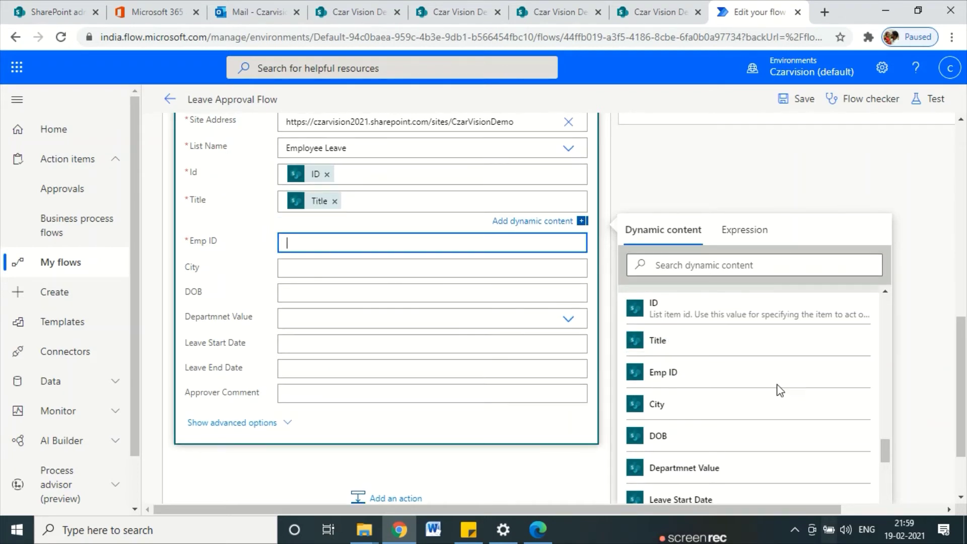
scroll(695, 383, down, 5)
scroll(685, 352, up, 3)
click(679, 304)
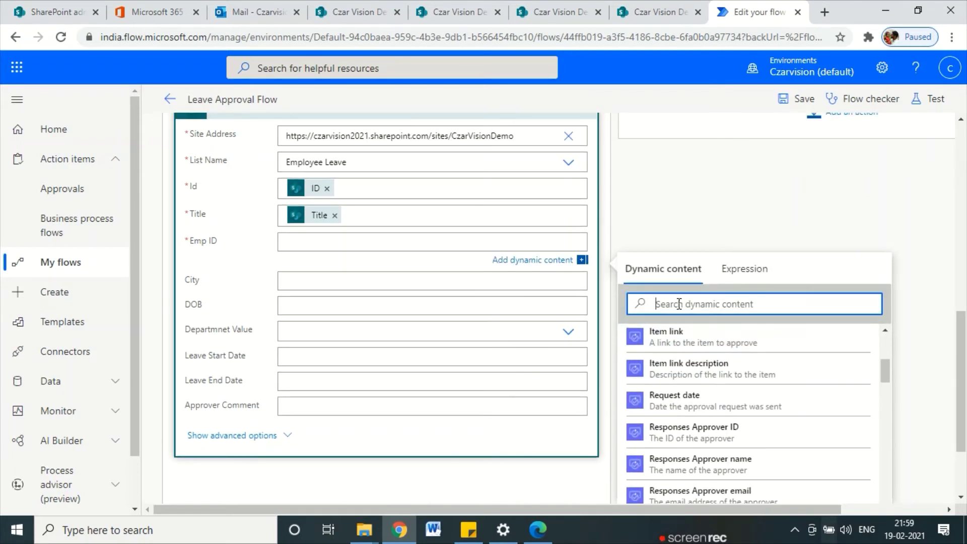
text(emp)
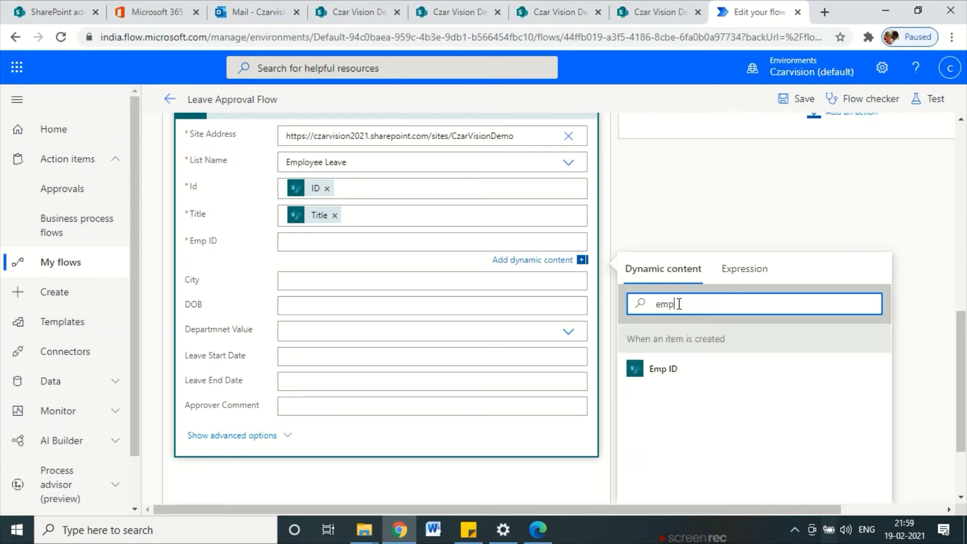
click(672, 369)
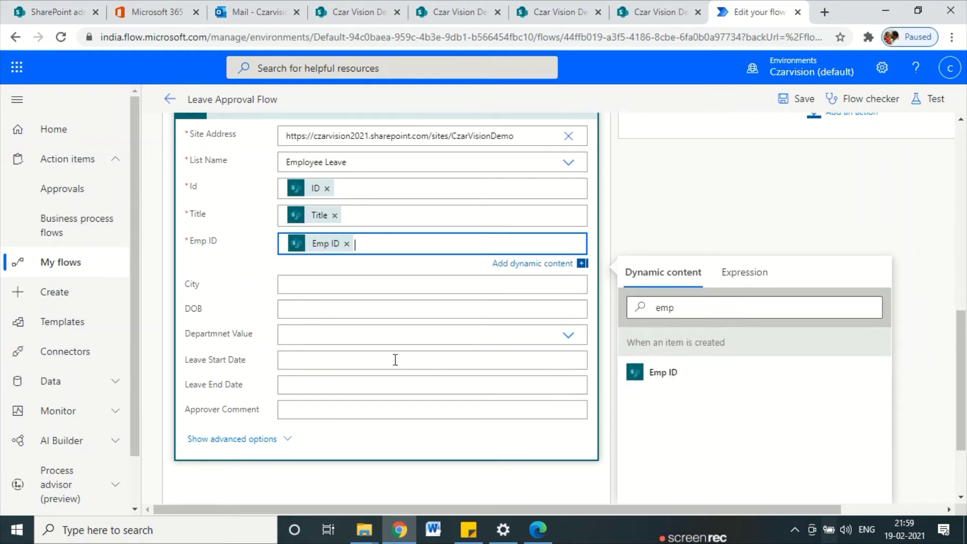
Search the dynamic content for "cit" and fill the City field with the City value from When an item is created
click(304, 286)
click(685, 347)
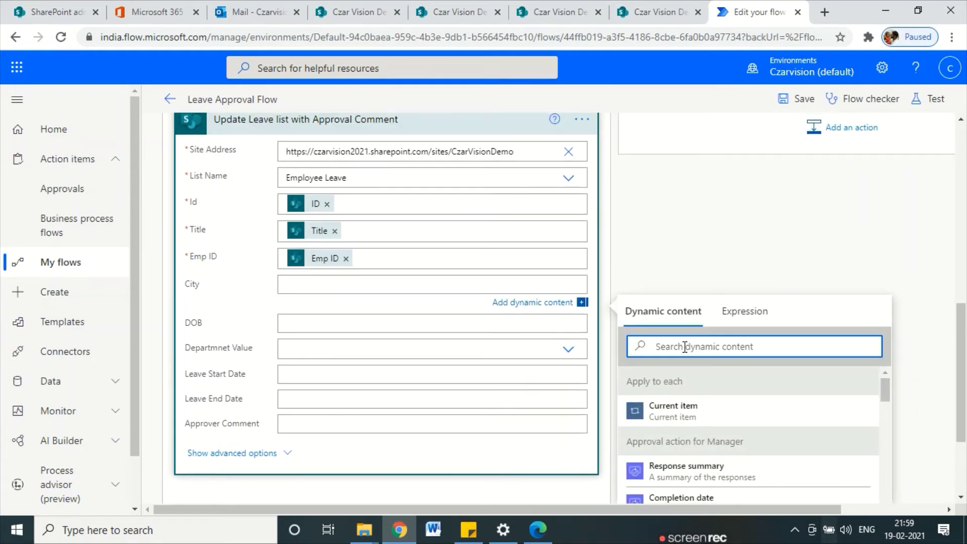
text(cit)
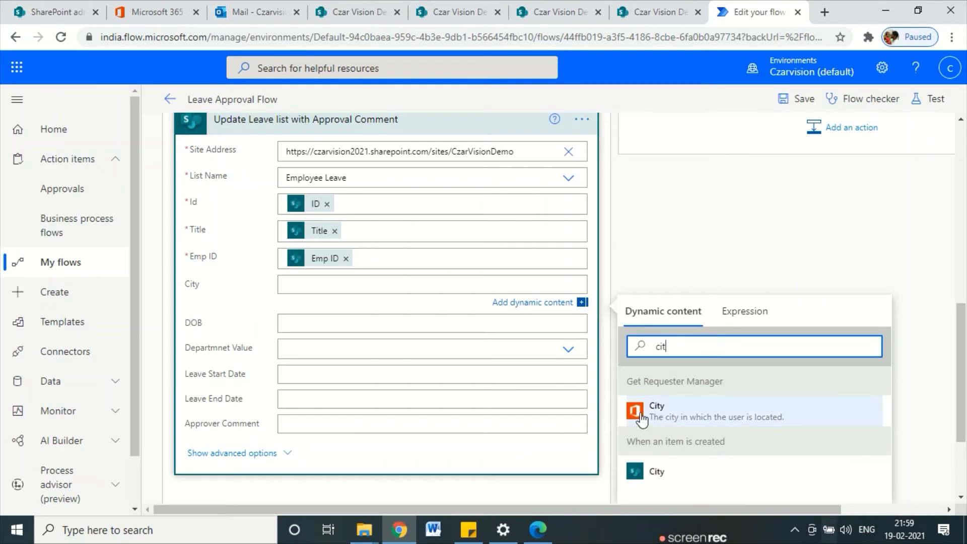
click(652, 476)
Search the dynamic content for "do" and fill the DOB field with the trigger's DOB value
click(309, 334)
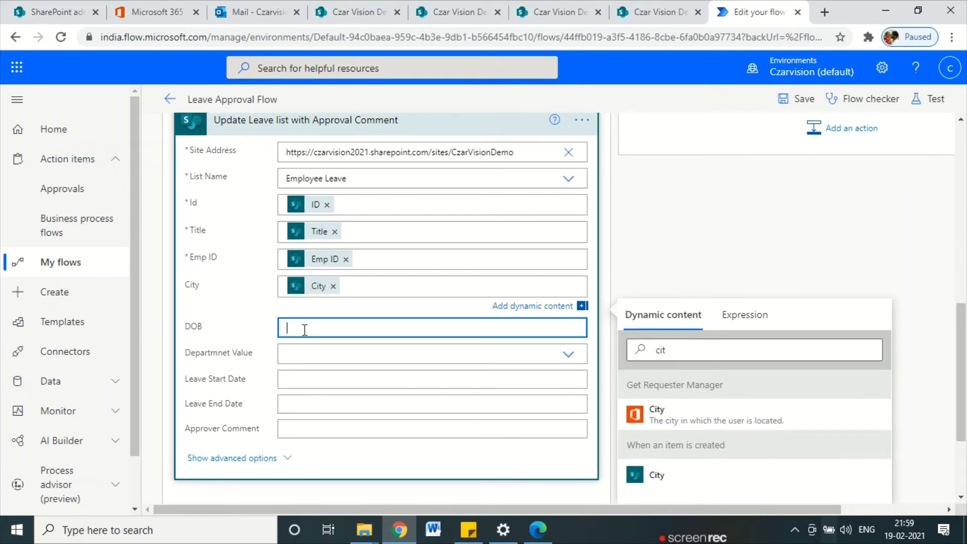
scroll(769, 424, down, 5)
scroll(688, 407, up, 1)
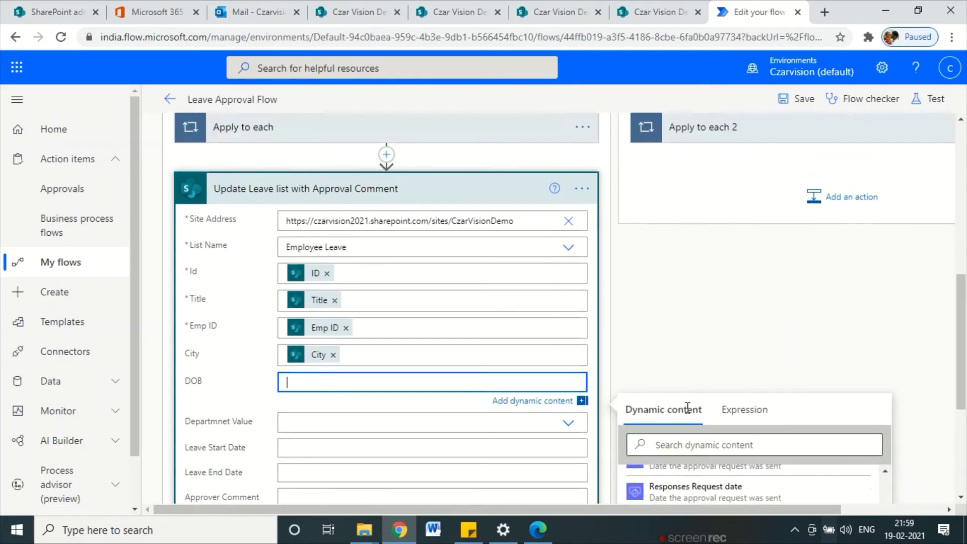
drag(961, 351, 961, 441)
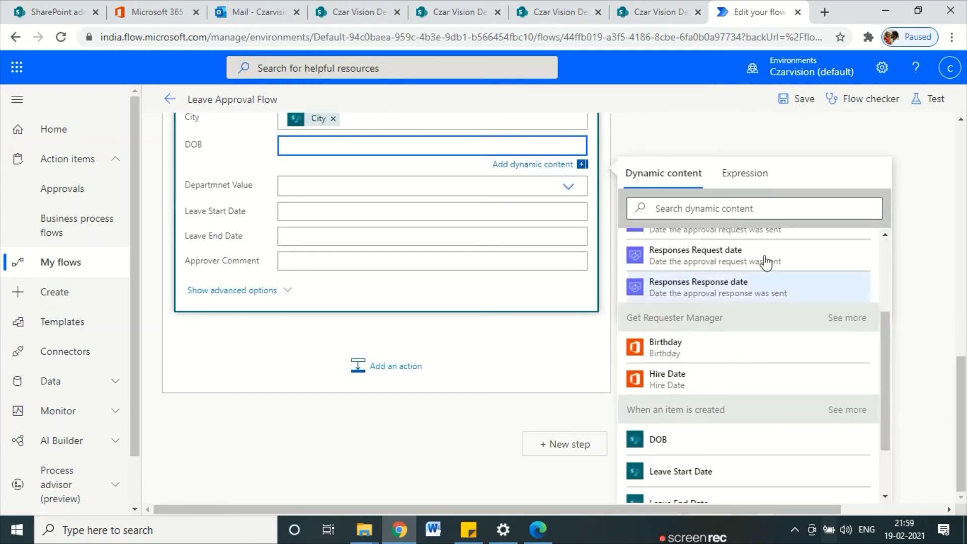
click(676, 212)
text(do)
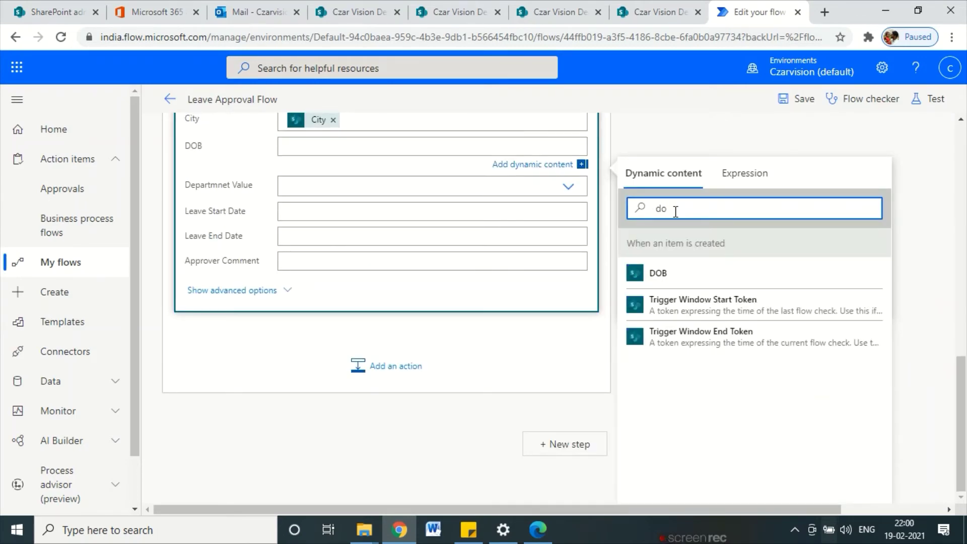
click(668, 283)
Remove the DOB dynamic value from the update action's DOB field and close the dynamic content picker
click(297, 210)
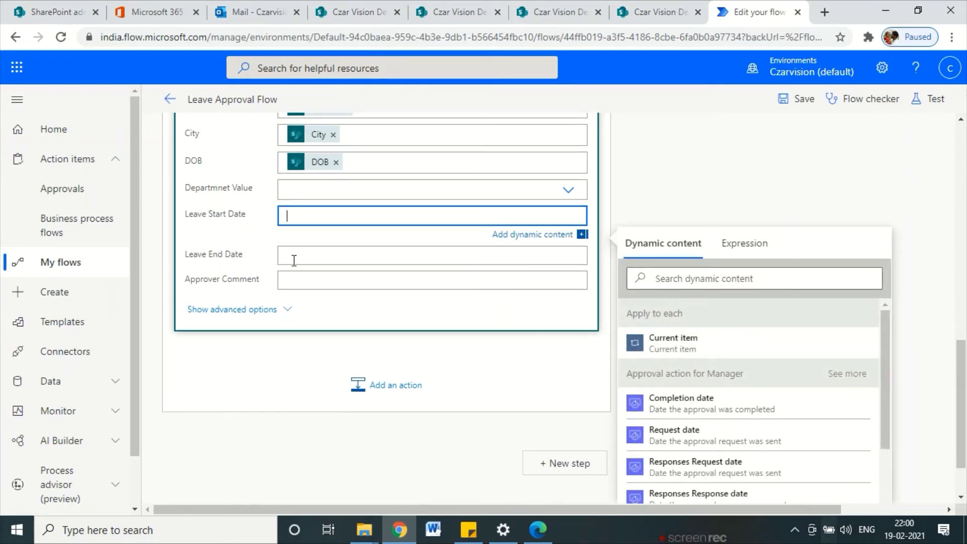
scroll(287, 267, up, 3)
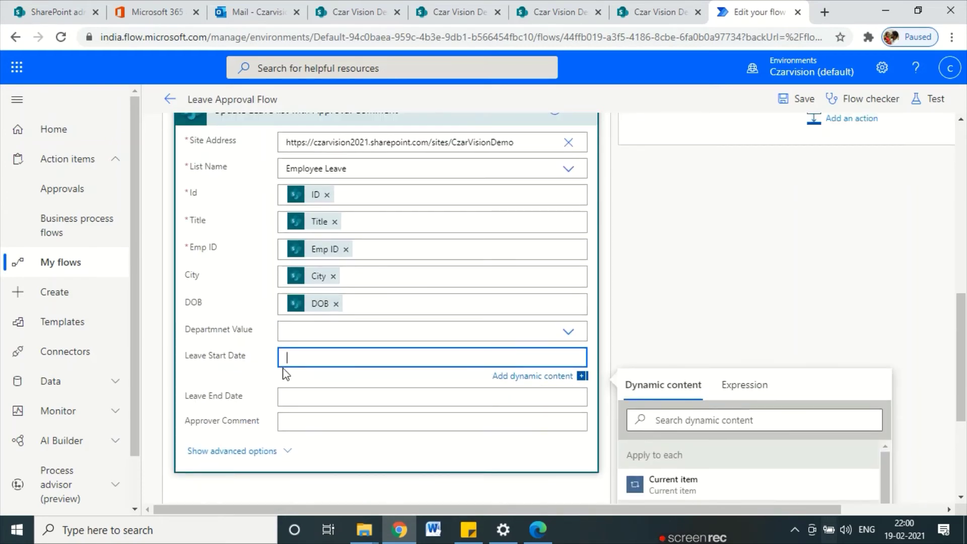
drag(146, 362, 257, 367)
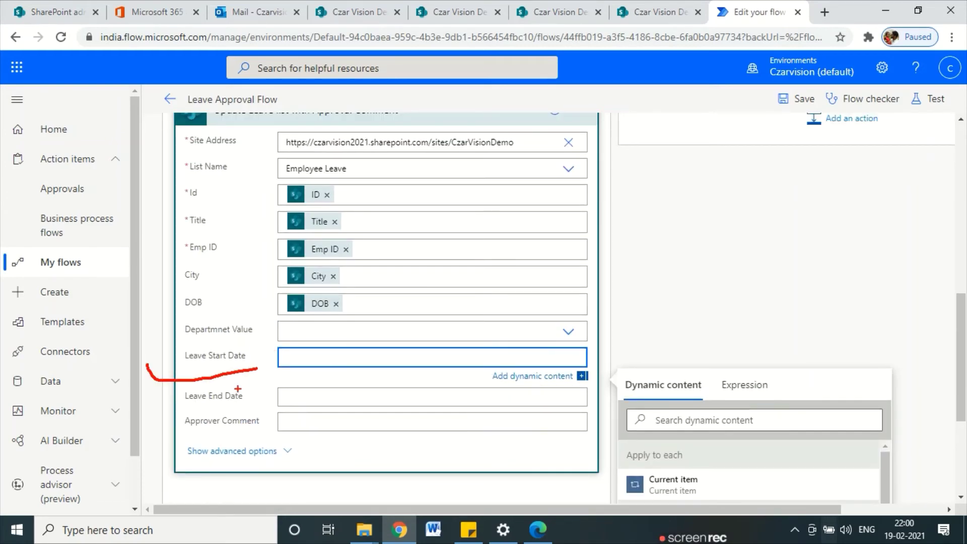
scroll(281, 373, up, 3)
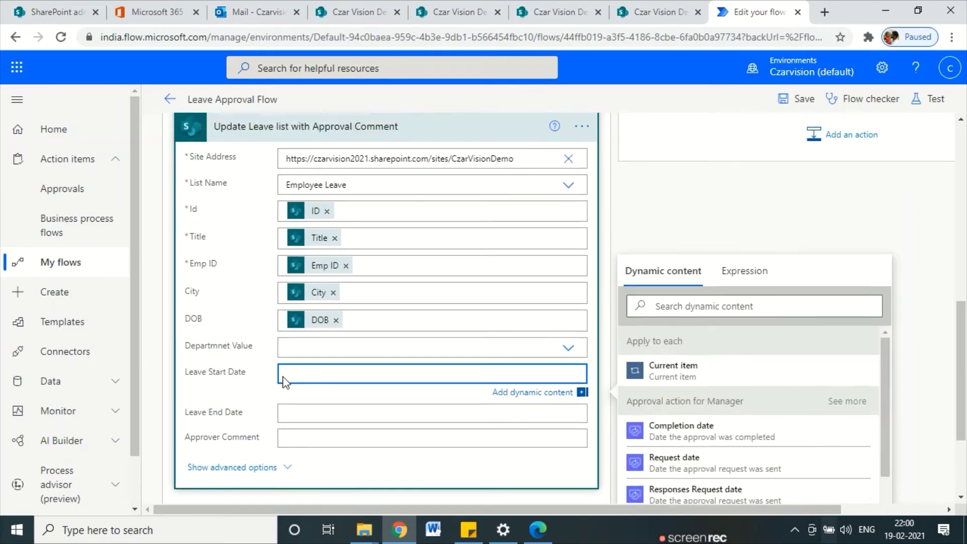
mouse_move(168, 388)
mouse_down()
mouse_move(210, 381)
mouse_move(209, 351)
mouse_up()
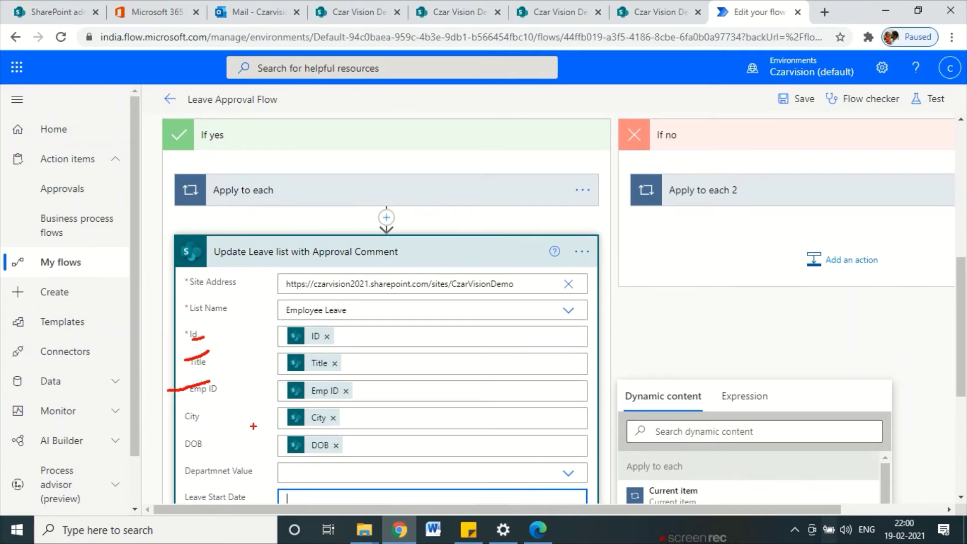
scroll(234, 411, down, 4)
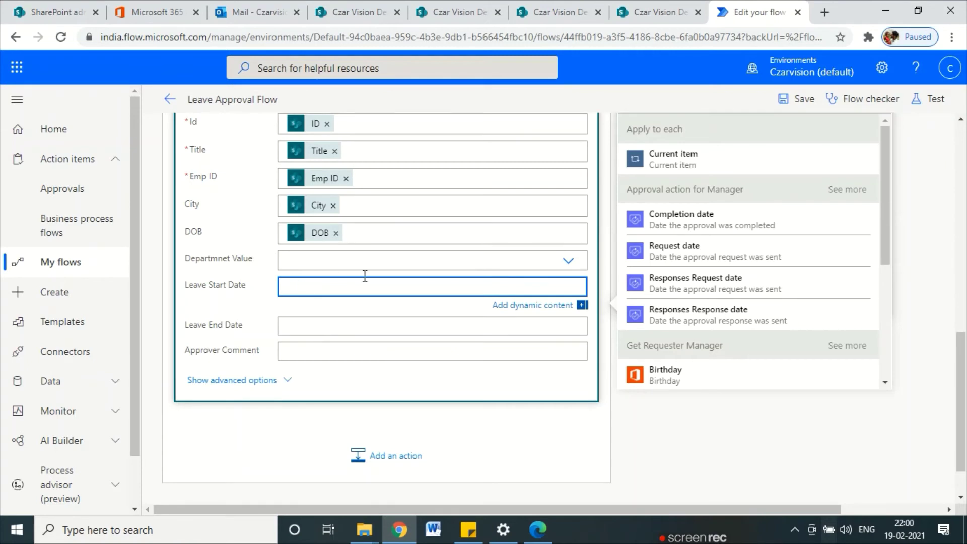
click(335, 233)
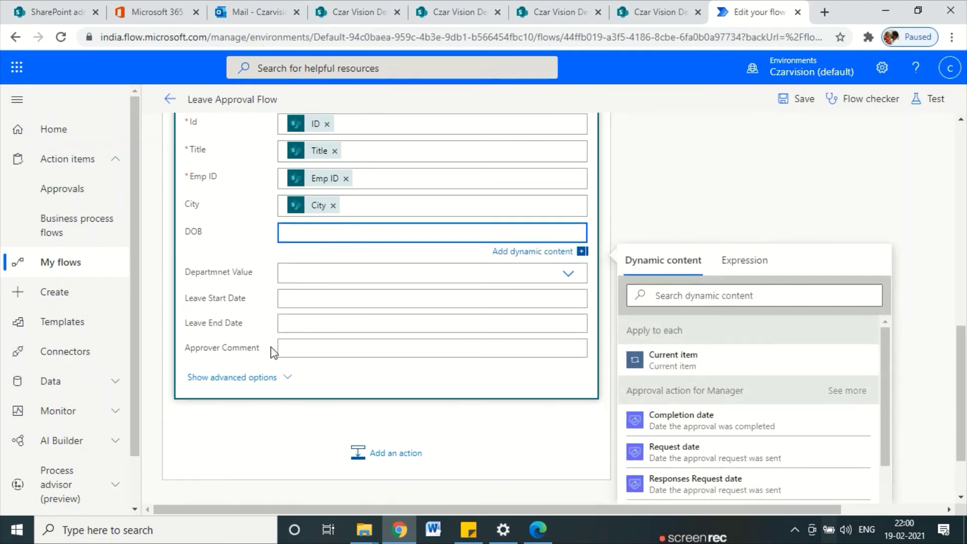
click(791, 191)
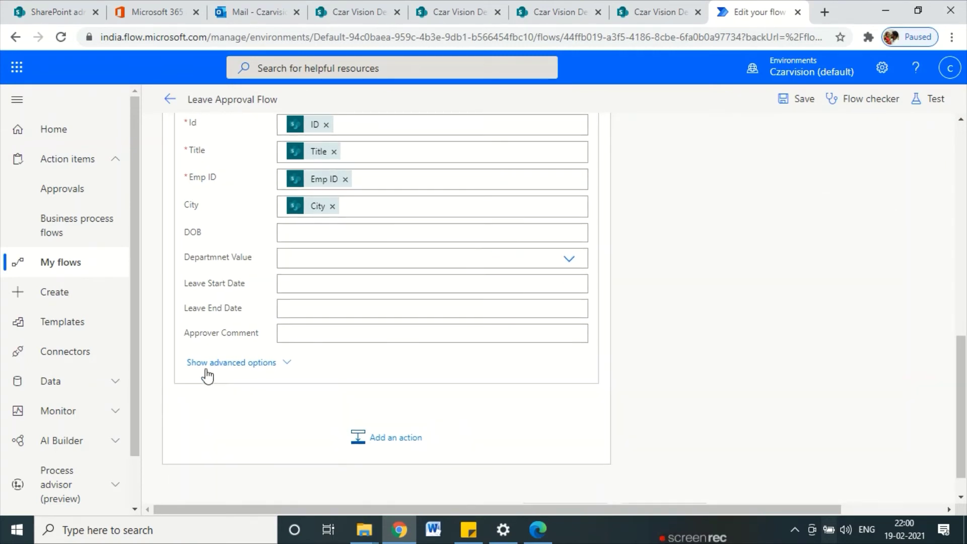
Fill the Approver Comment field with the Responses Comments dynamic value from Approval action for Manager
click(305, 337)
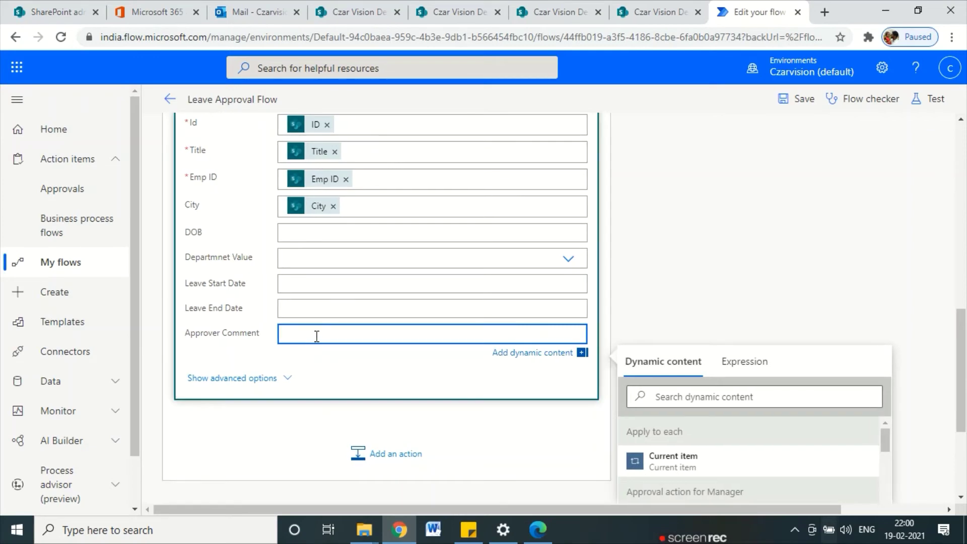
scroll(514, 335, down, 3)
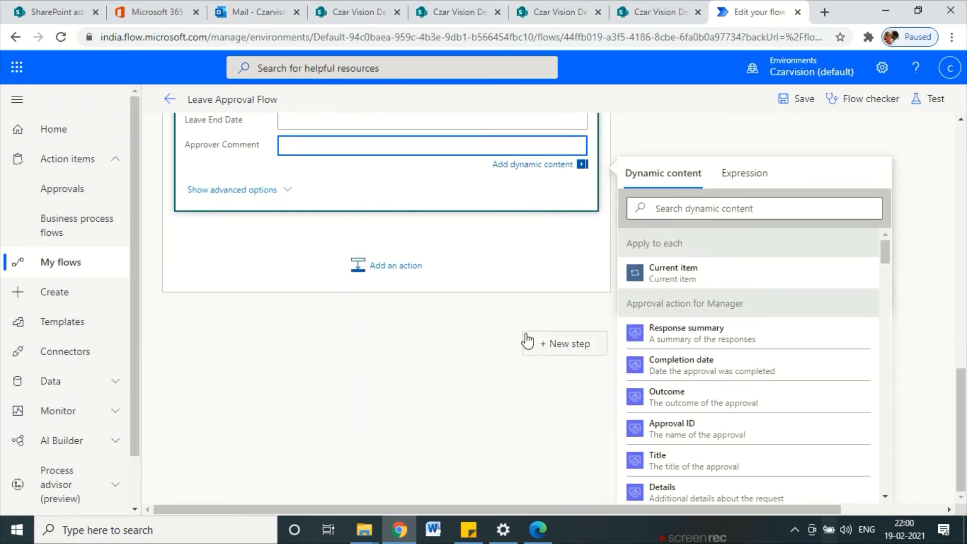
scroll(527, 342, up, 15)
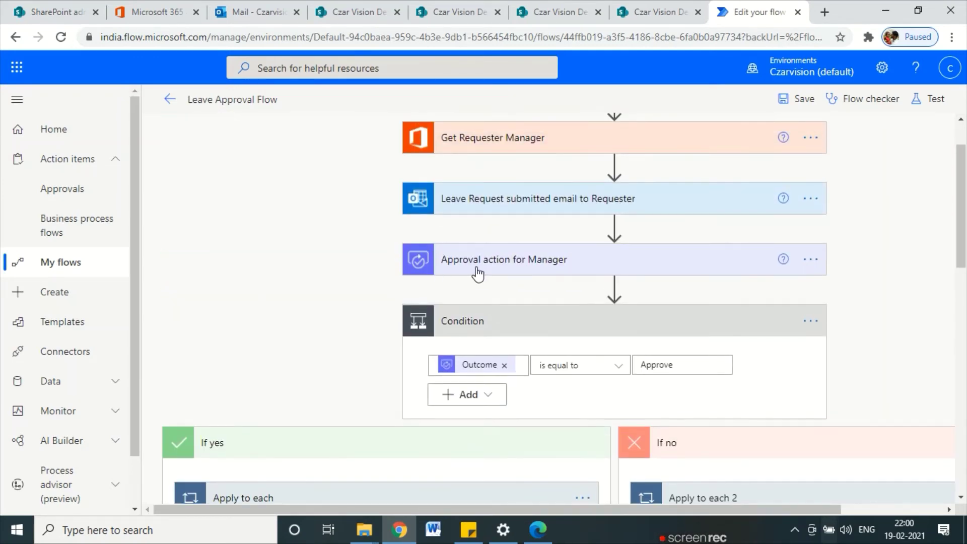
scroll(475, 276, down, 15)
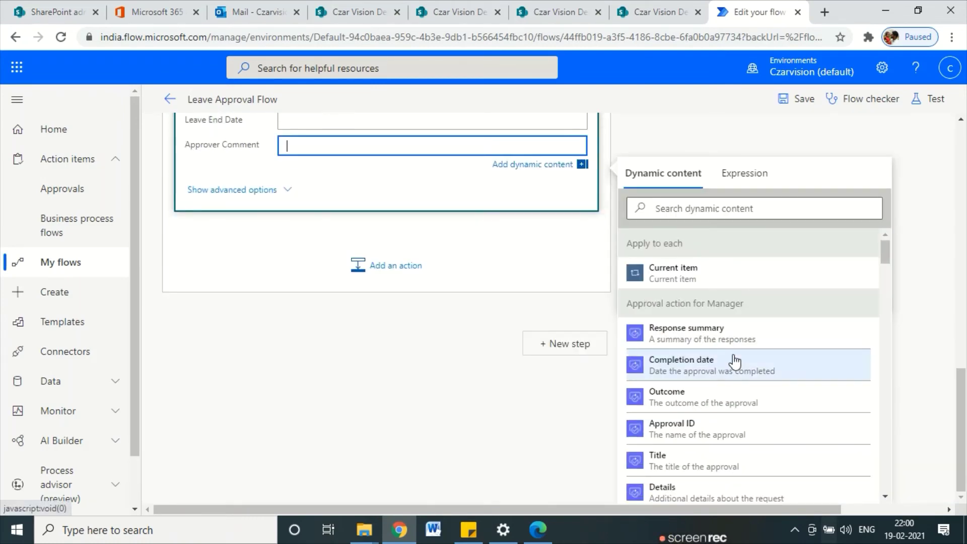
scroll(736, 360, down, 3)
scroll(735, 360, down, 5)
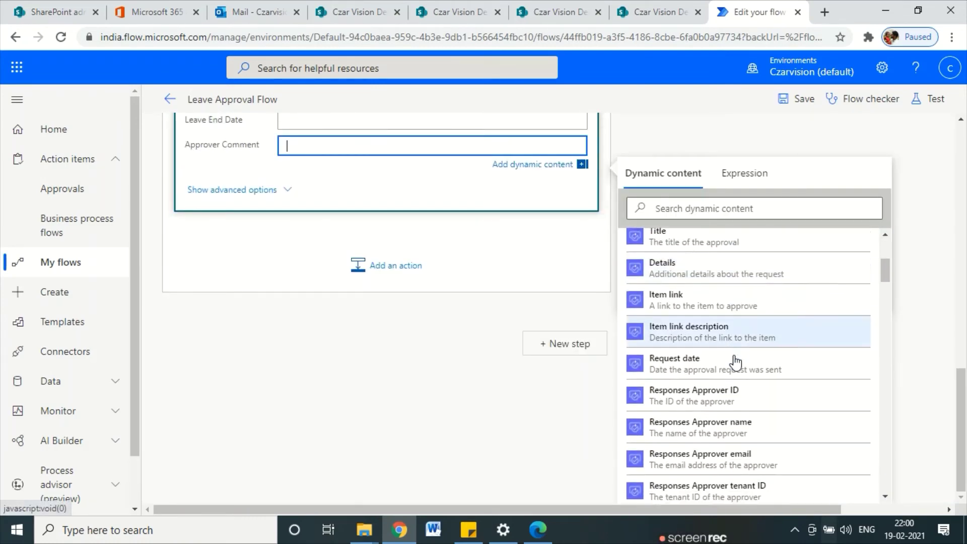
scroll(735, 360, down, 4)
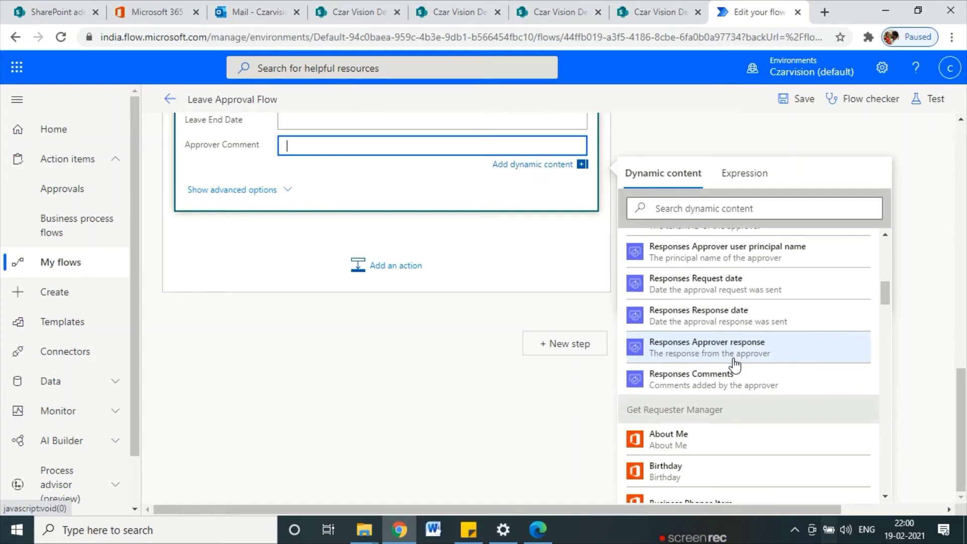
click(681, 382)
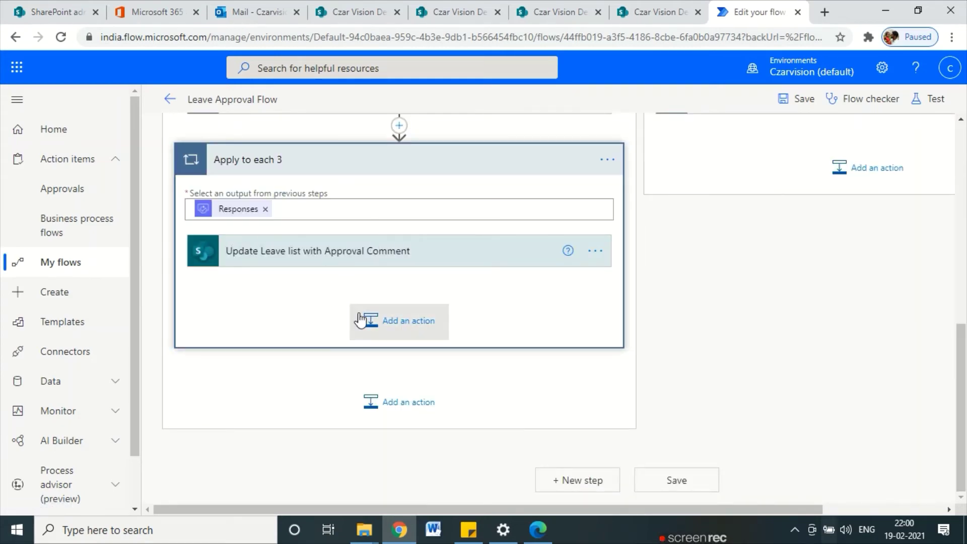
scroll(361, 322, up, 3)
scroll(362, 321, down, 3)
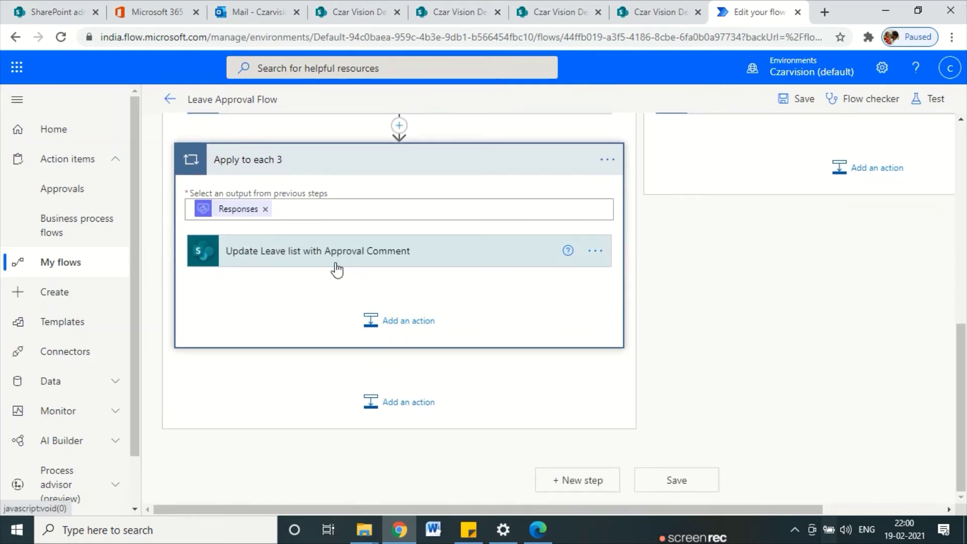
scroll(334, 268, up, 5)
scroll(272, 444, down, 2)
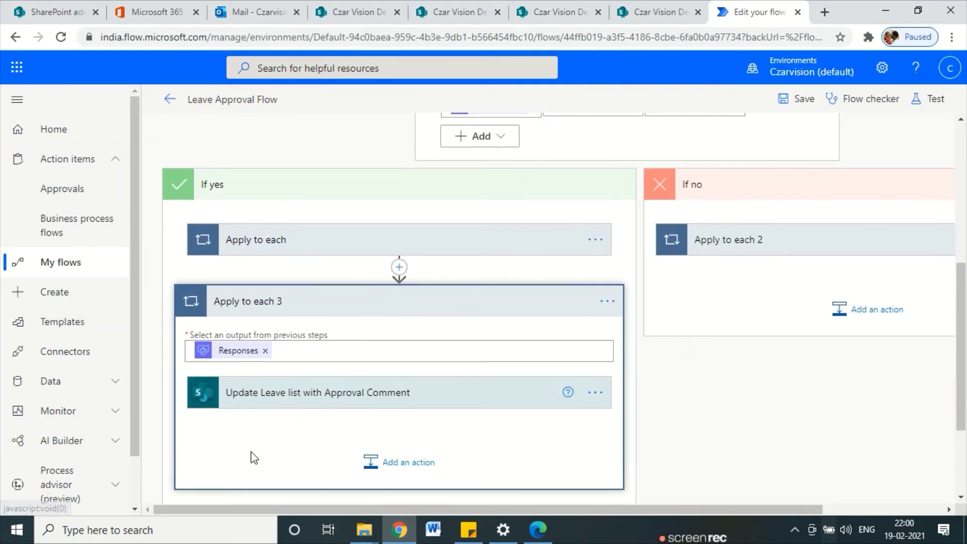
mouse_move(193, 361)
mouse_down()
mouse_move(316, 343)
mouse_move(176, 375)
mouse_up()
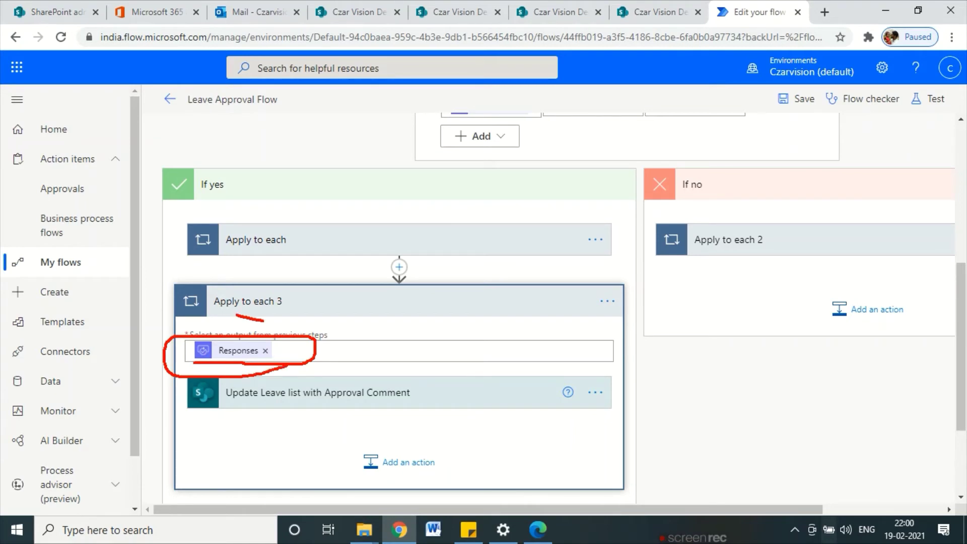
mouse_move(263, 320)
mouse_down()
mouse_move(263, 285)
mouse_move(282, 321)
mouse_up()
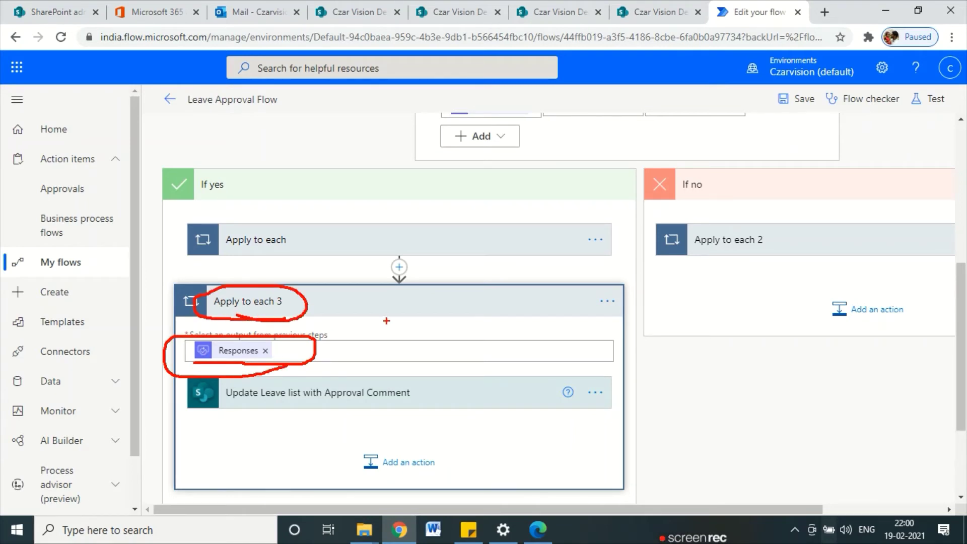
key(Escape)
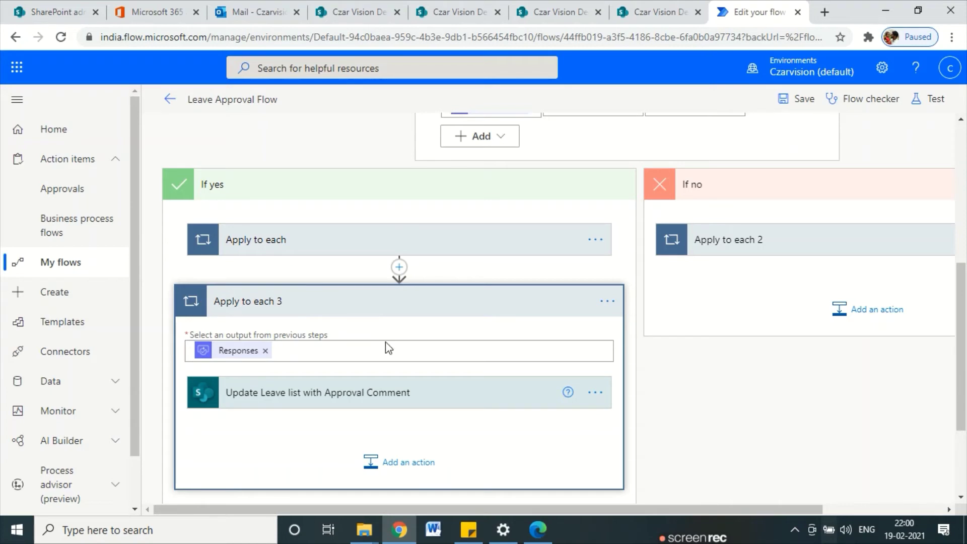
mouse_move(371, 340)
mouse_down()
mouse_move(356, 290)
mouse_move(395, 310)
mouse_up()
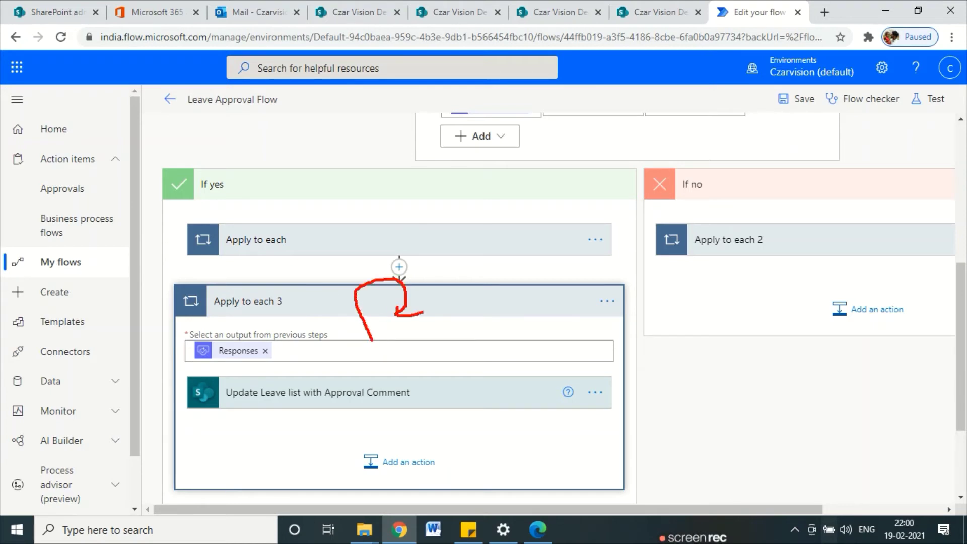
key(Escape)
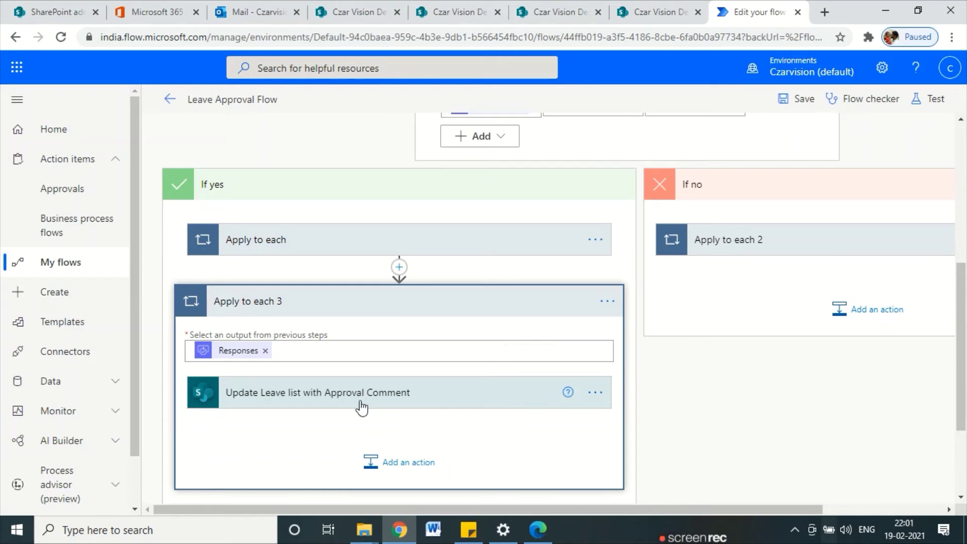
Copy the Update Leave list with Approval Comment action and add it from the clipboard to the If no branch after Apply to each 2
click(595, 392)
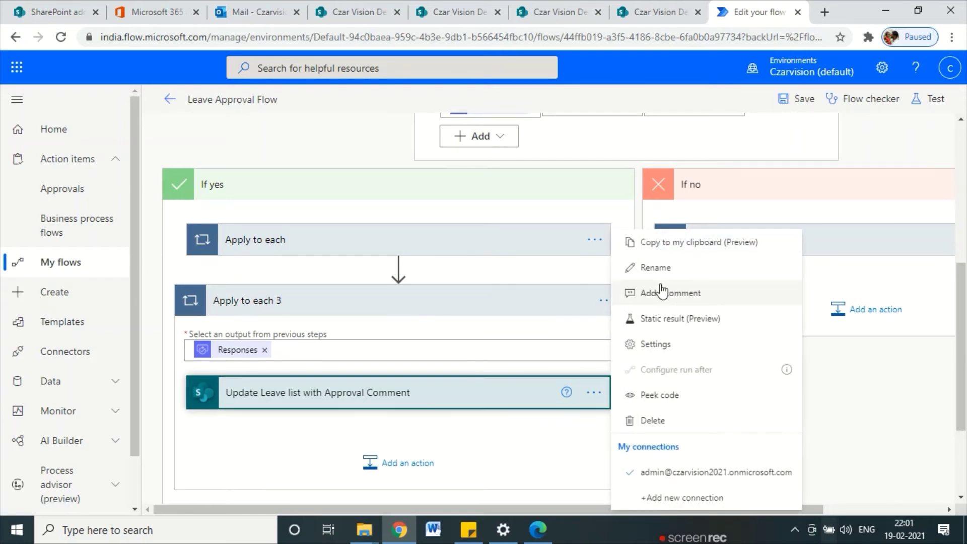
click(654, 243)
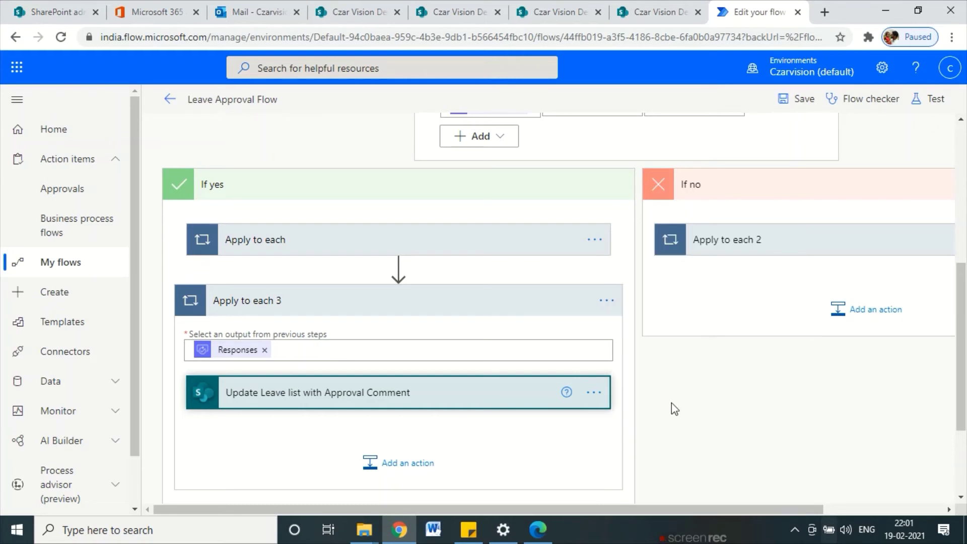
drag(648, 506, 808, 507)
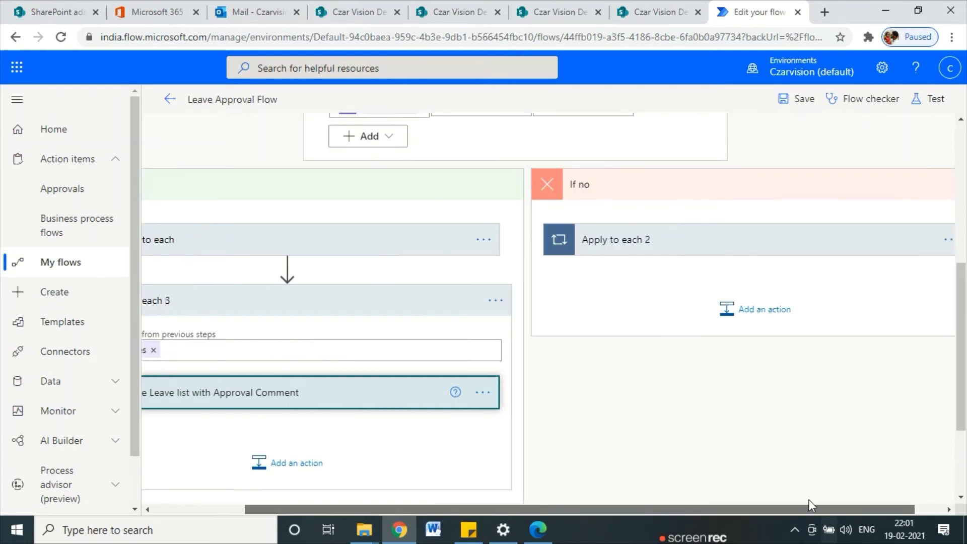
click(738, 321)
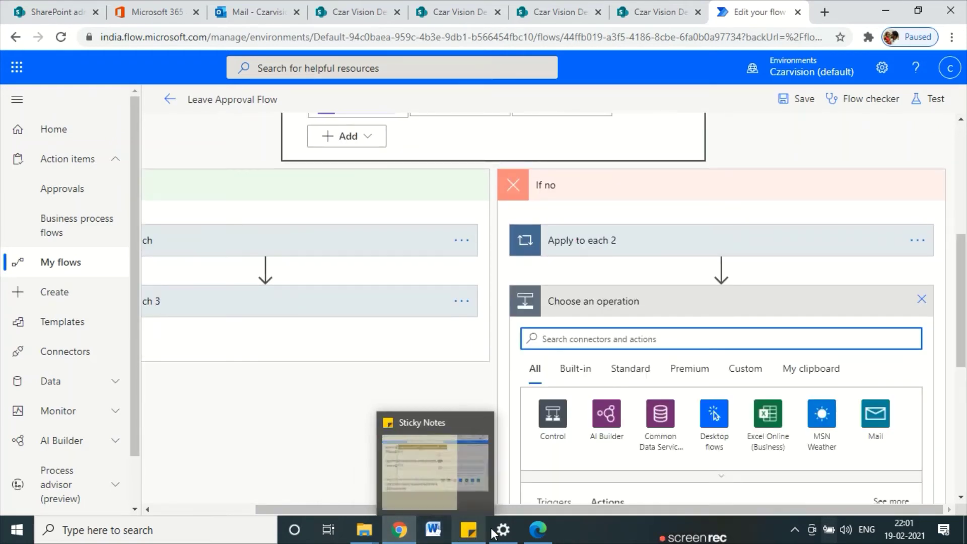
drag(670, 509, 359, 506)
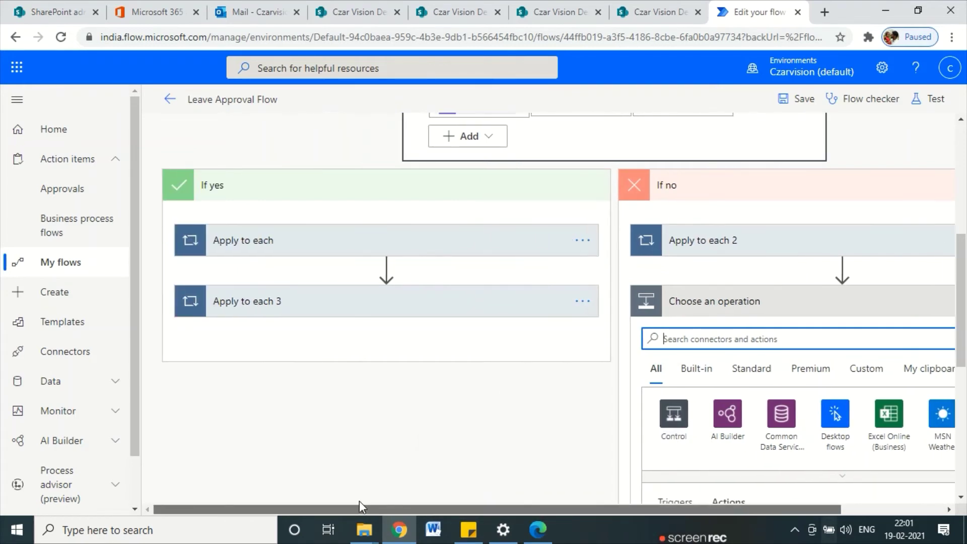
click(340, 302)
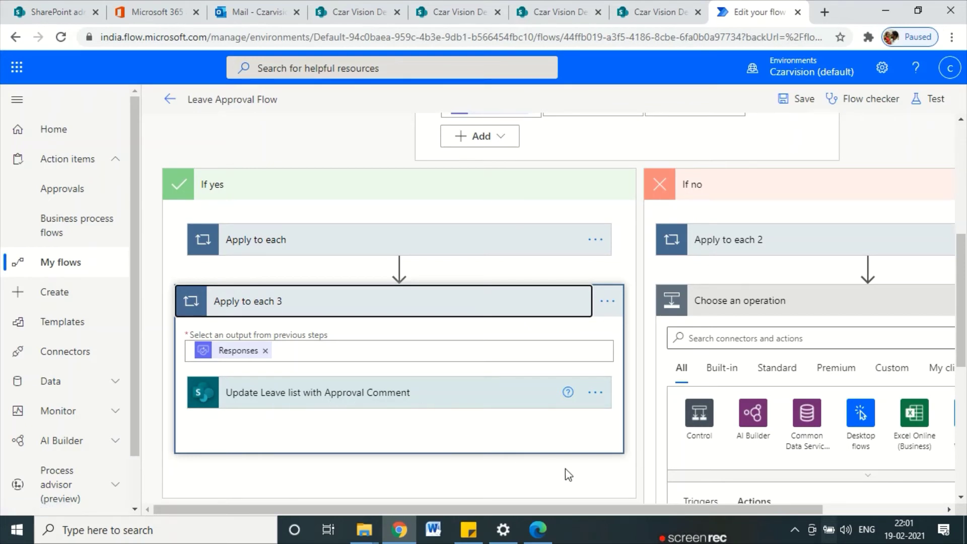
drag(594, 510, 752, 506)
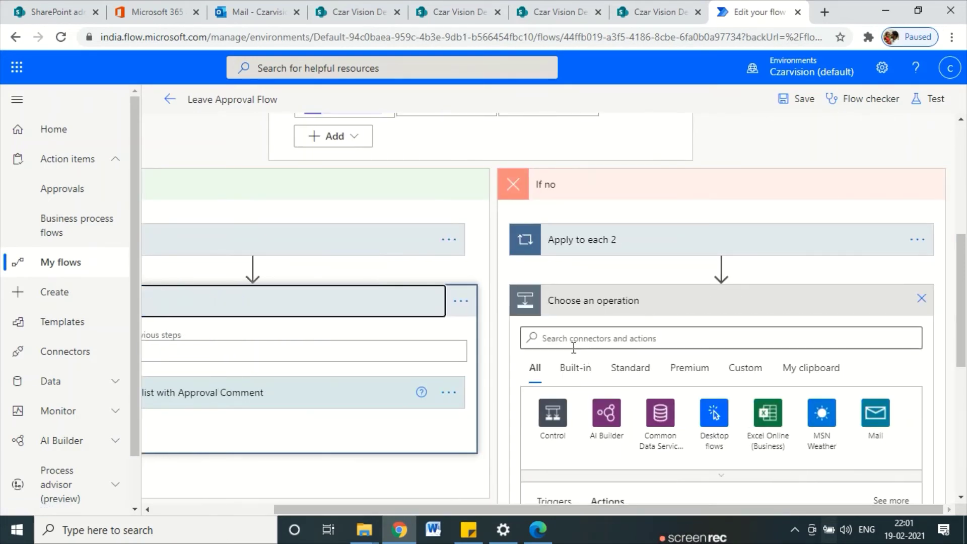
click(811, 369)
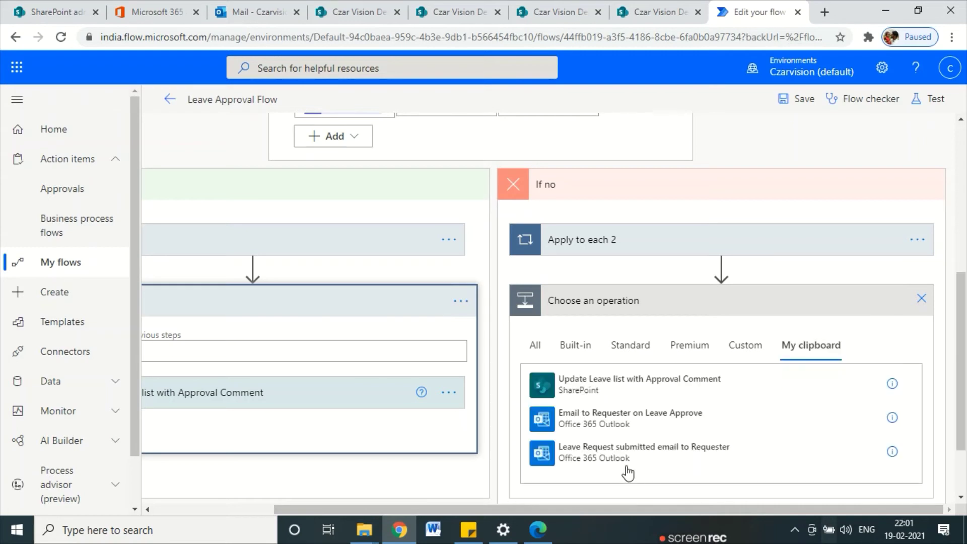
click(574, 391)
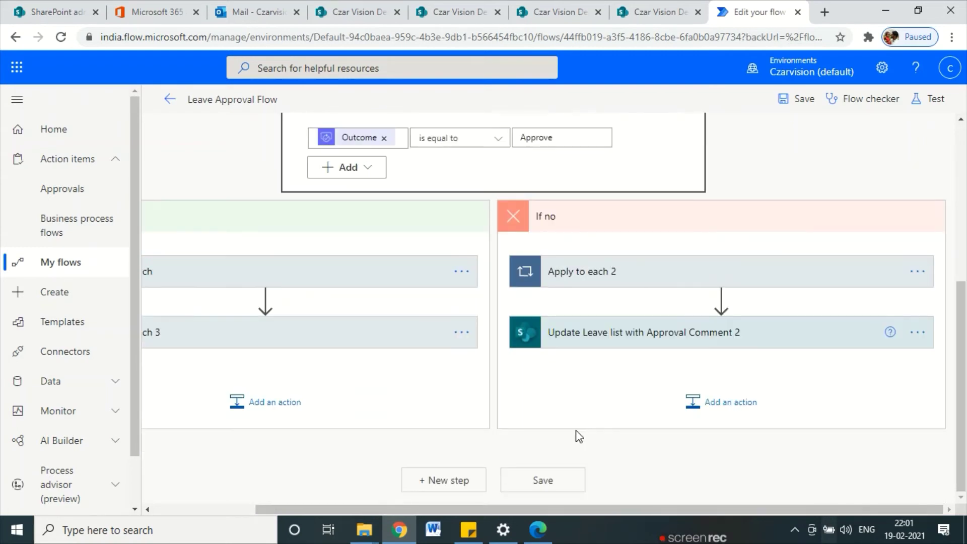
Expand the copied update action in the If no branch and try to save the flow
click(713, 336)
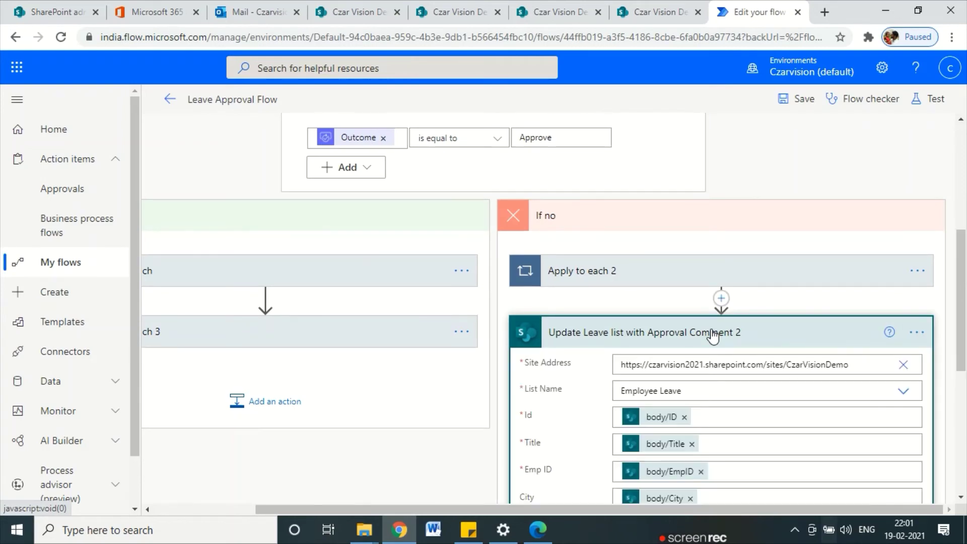
scroll(730, 377, down, 3)
scroll(748, 341, up, 5)
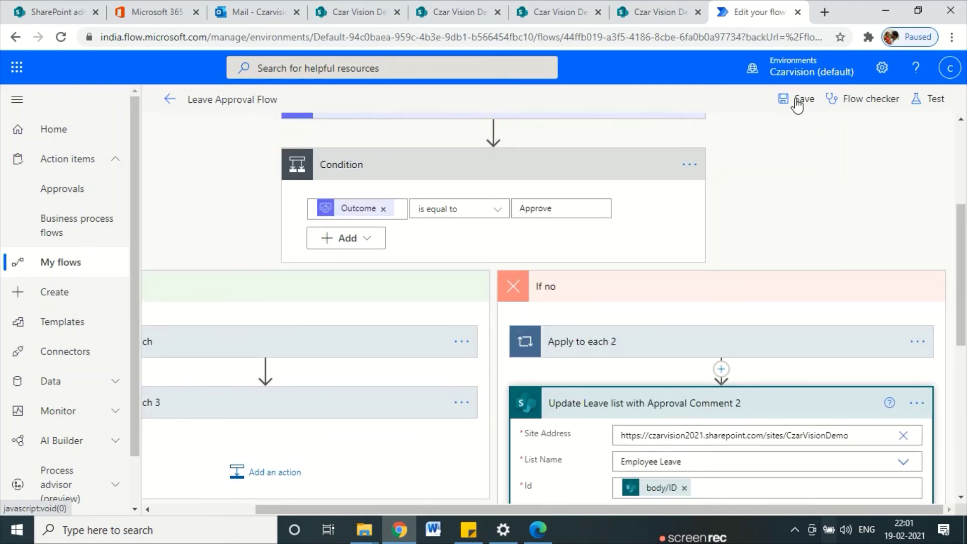
click(800, 99)
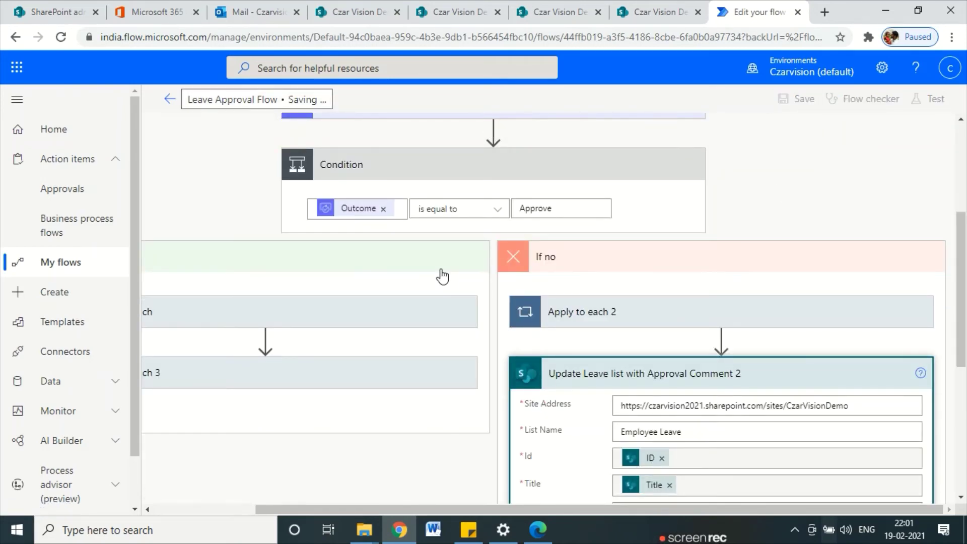
Remove the comments value from the copied action's Approver Comment field, dismiss the error message and save the flow
scroll(666, 440, down, 7)
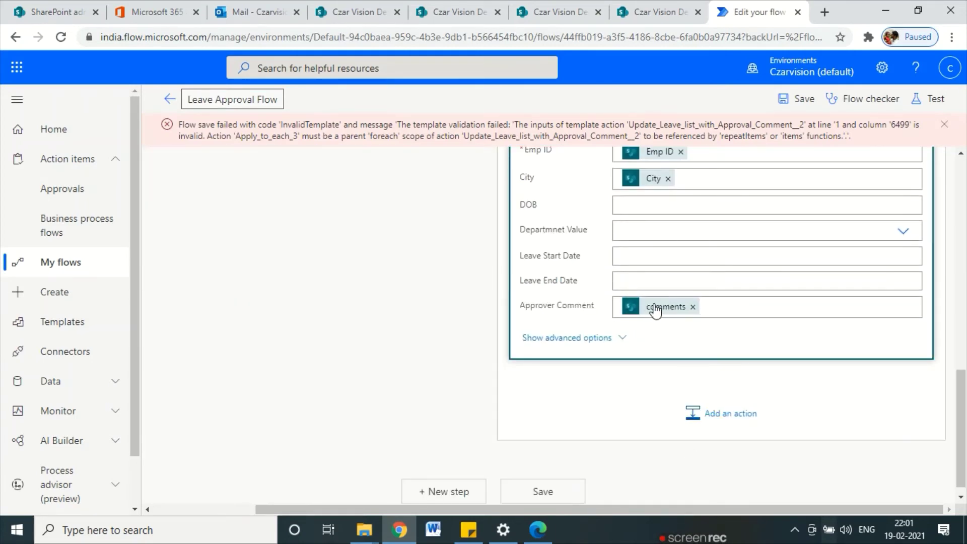
click(693, 307)
click(675, 311)
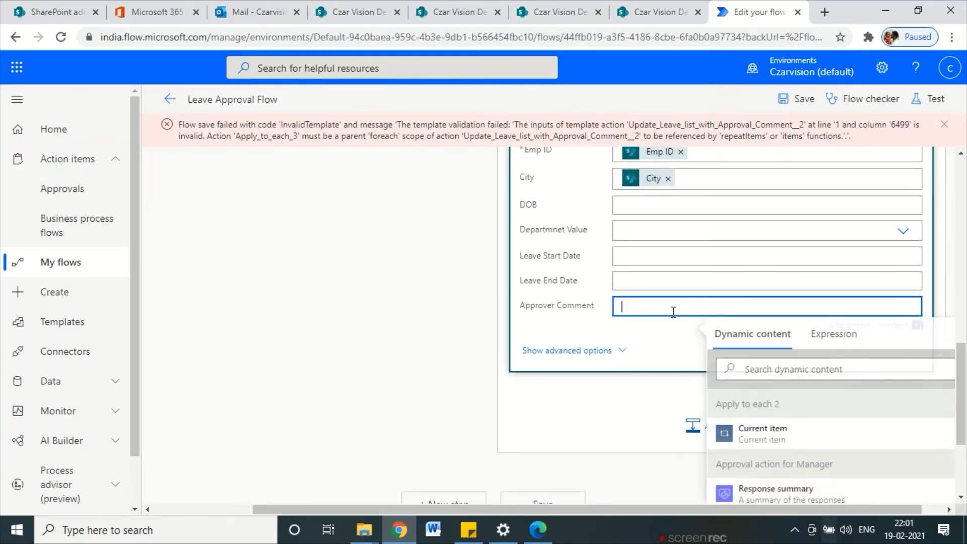
scroll(792, 491, down, 3)
scroll(790, 492, up, 5)
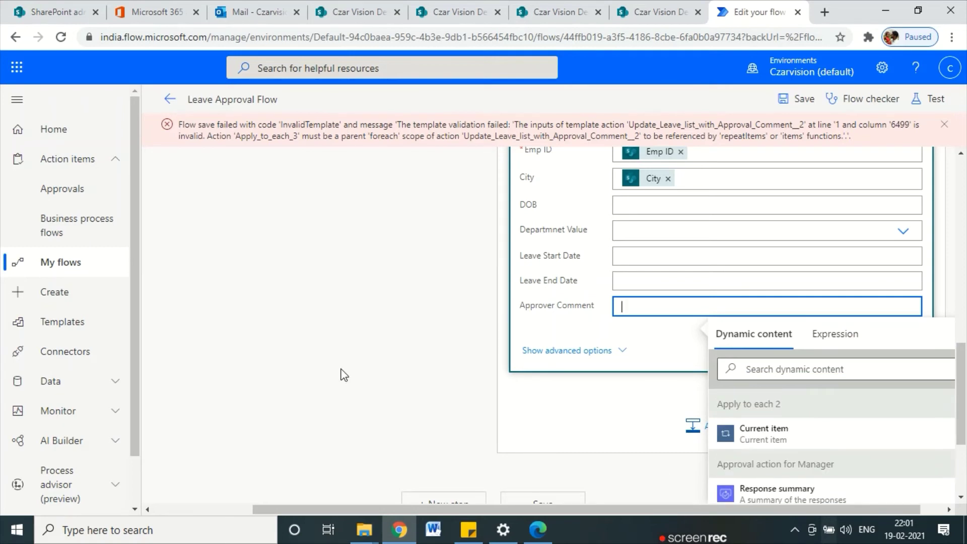
click(339, 374)
click(951, 125)
scroll(824, 291, up, 5)
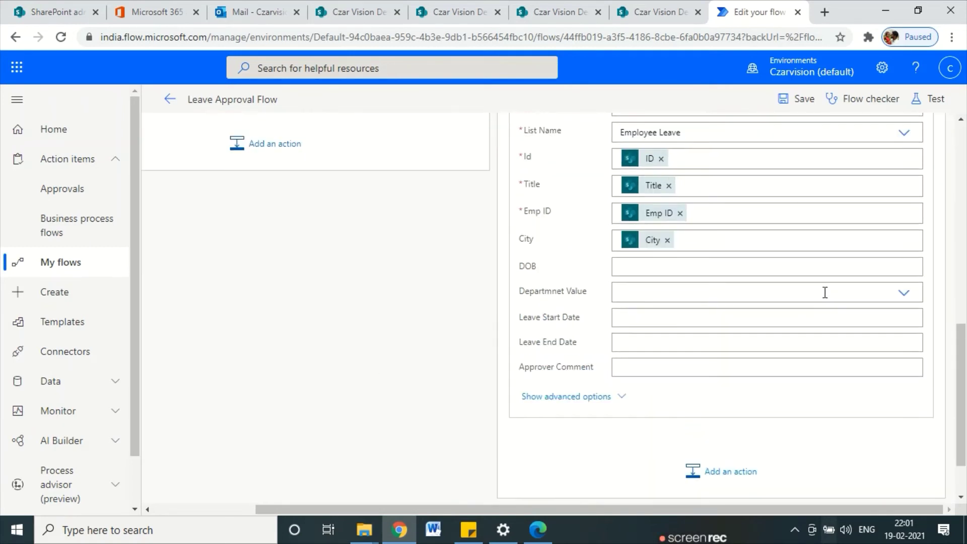
click(800, 100)
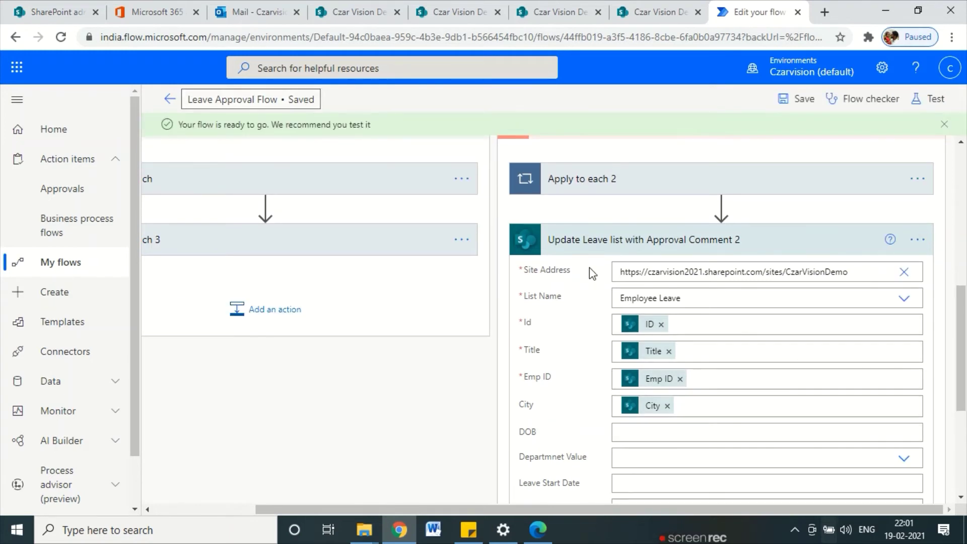
Rename the copied update action in the If no branch to "Update Leave list with Reject Approval Comment"
scroll(589, 268, up, 4)
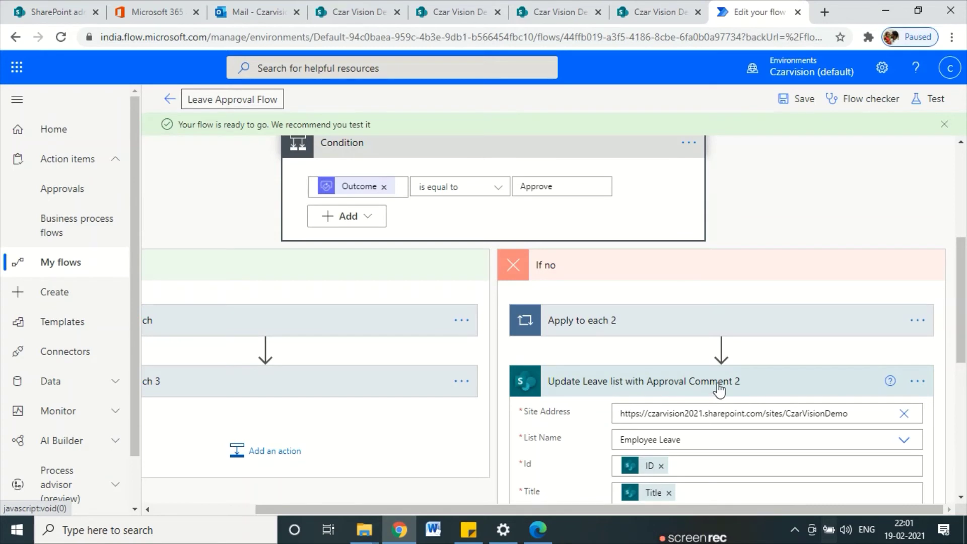
click(917, 382)
click(758, 208)
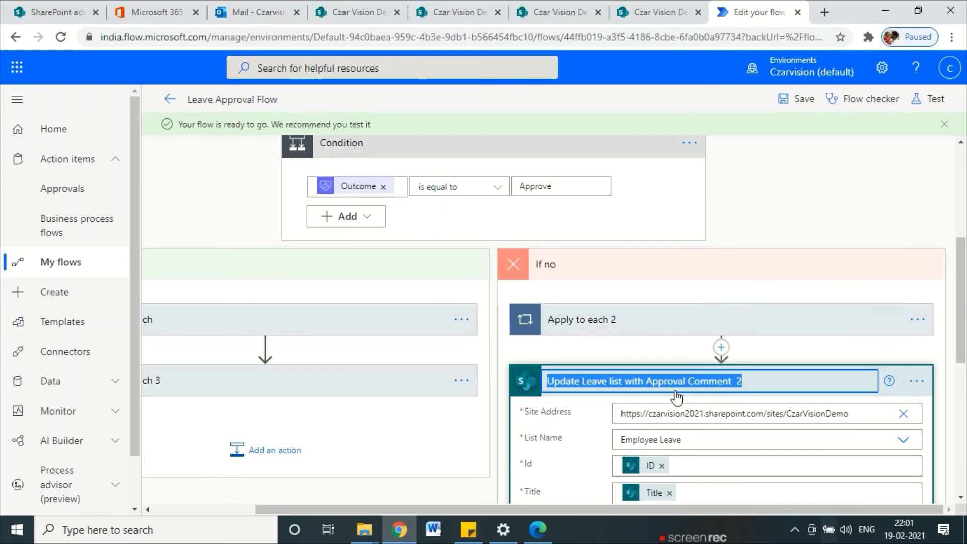
click(680, 382)
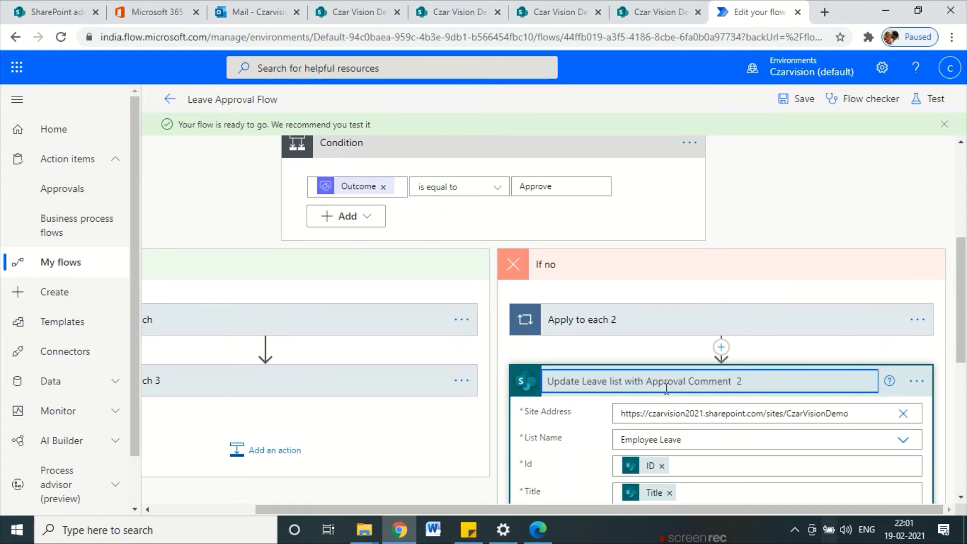
text(Reject)
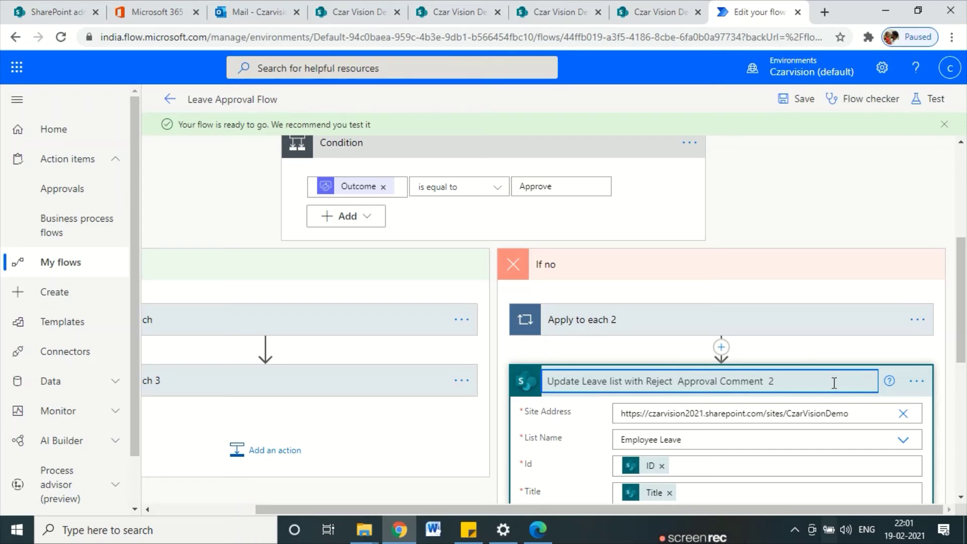
Fill the rejection update action's Approver Comment field with the Responses Comments dynamic value from Approval action for Manager
scroll(834, 383, down, 7)
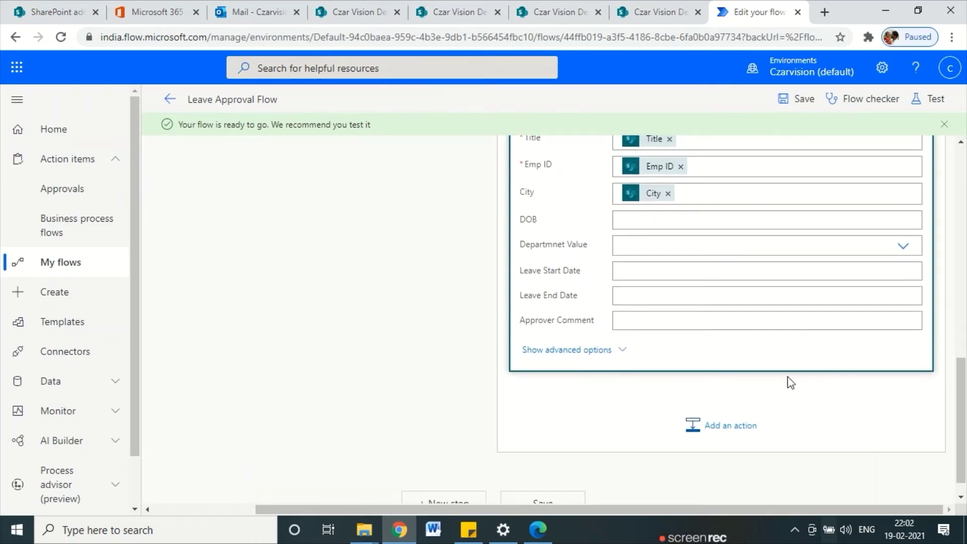
click(648, 323)
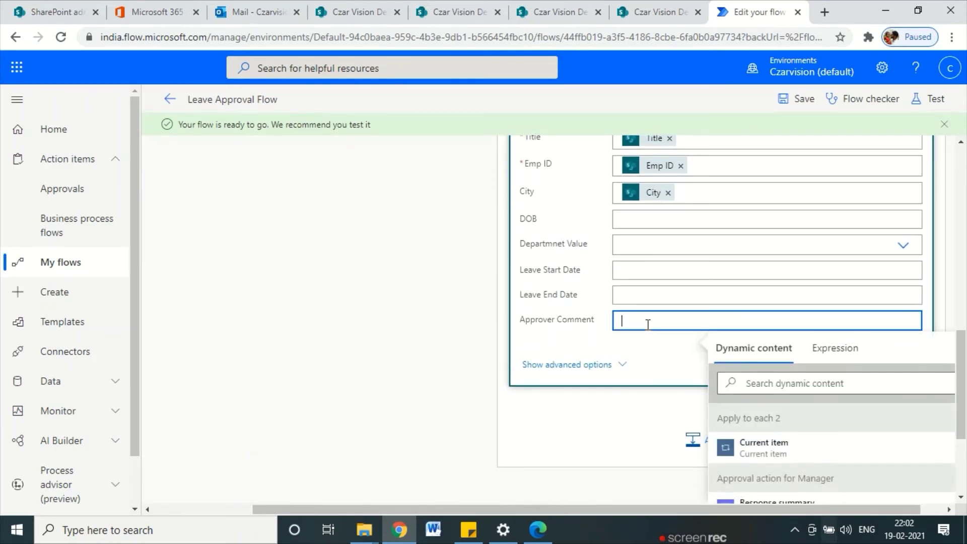
scroll(867, 458, down, 10)
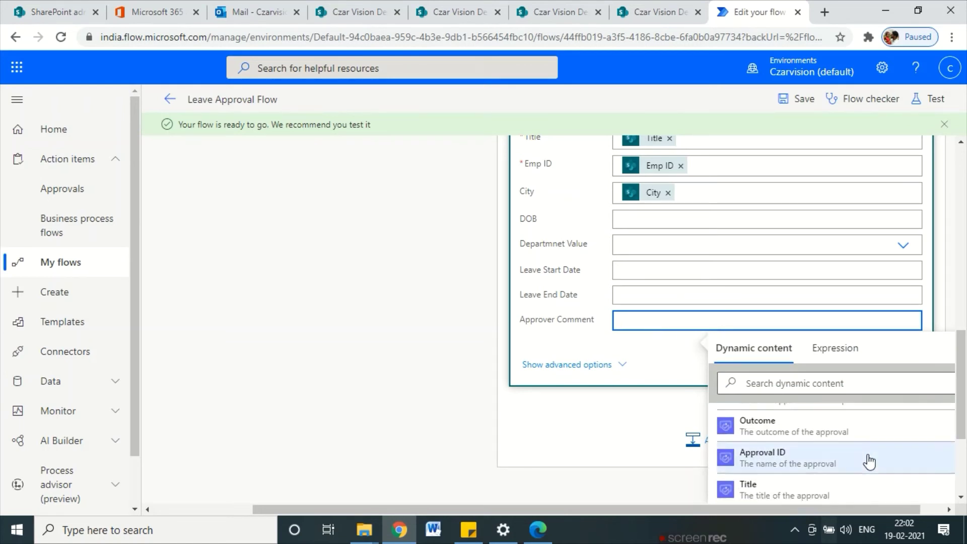
scroll(831, 453, down, 3)
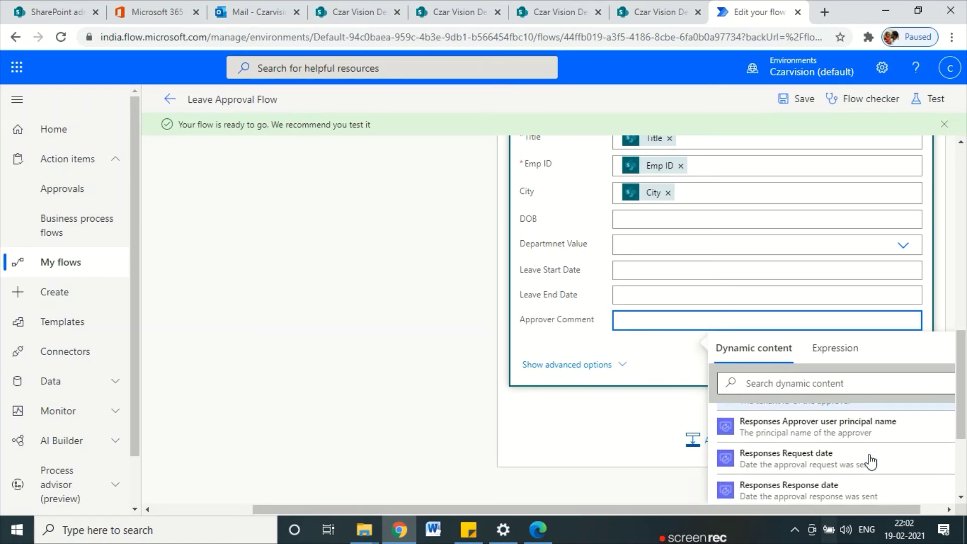
click(760, 483)
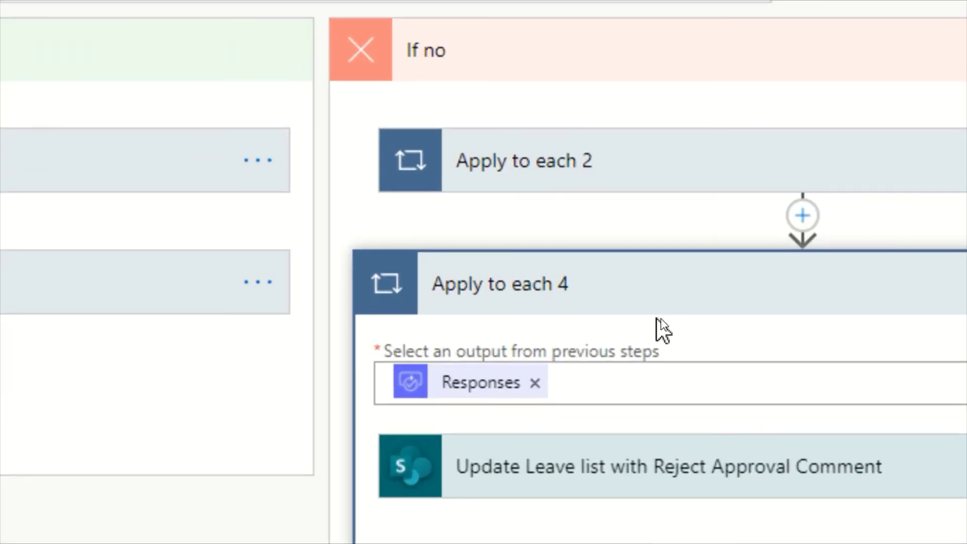
Review the fields of the Update Leave list with Reject Approval Comment action inside Apply to each 4 and collapse it
scroll(657, 321, down, 3)
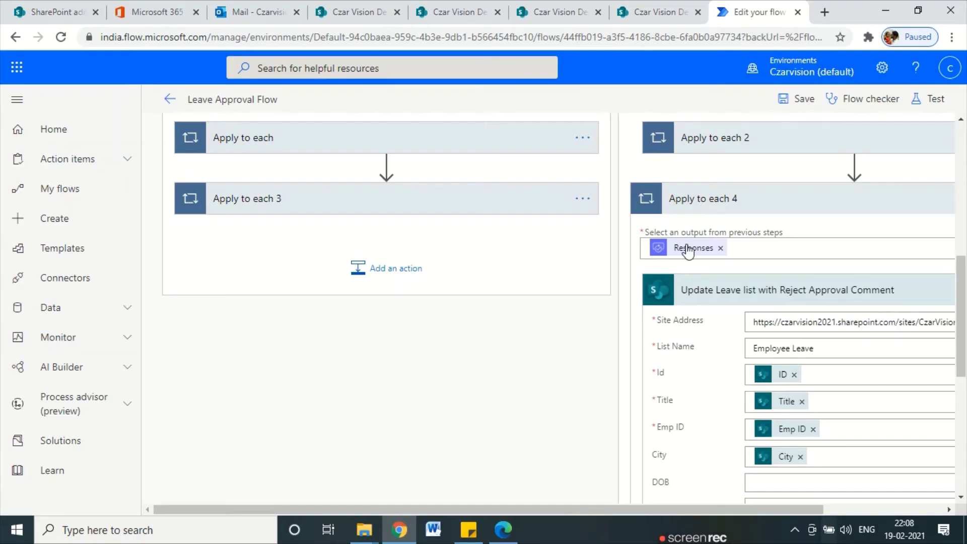
scroll(816, 415, down, 3)
scroll(806, 313, up, 5)
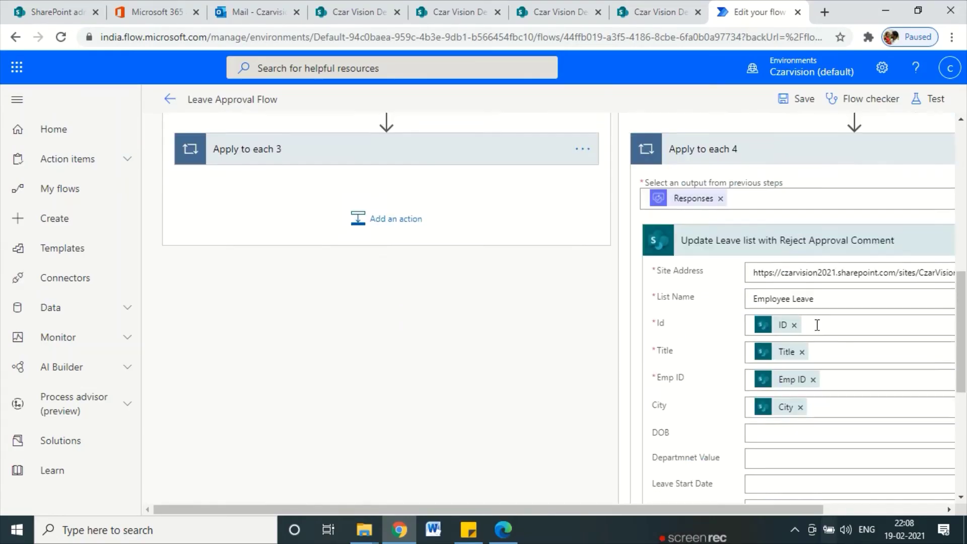
click(757, 289)
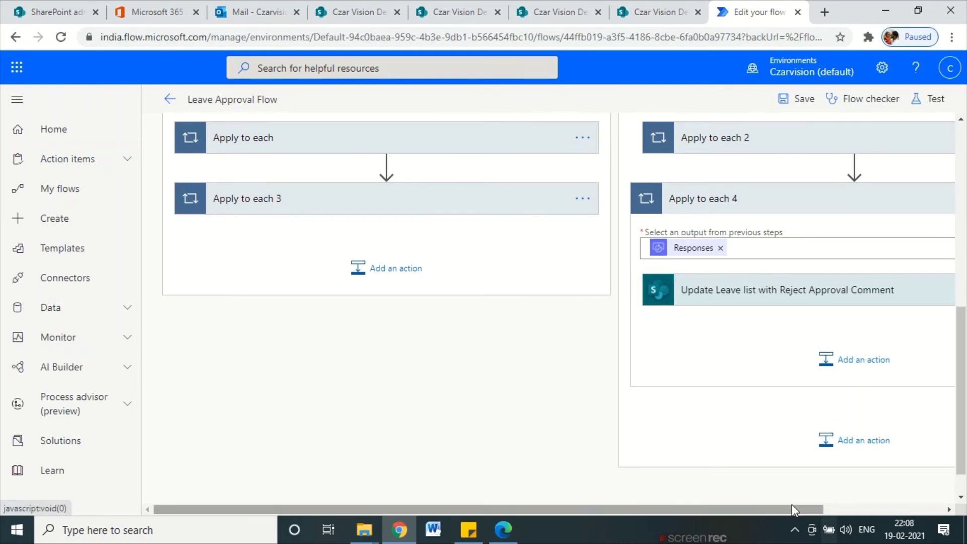
Start a new item in the SharePoint Employee Leave list, enter the employee's name and set City to "rr"
drag(792, 508, 818, 508)
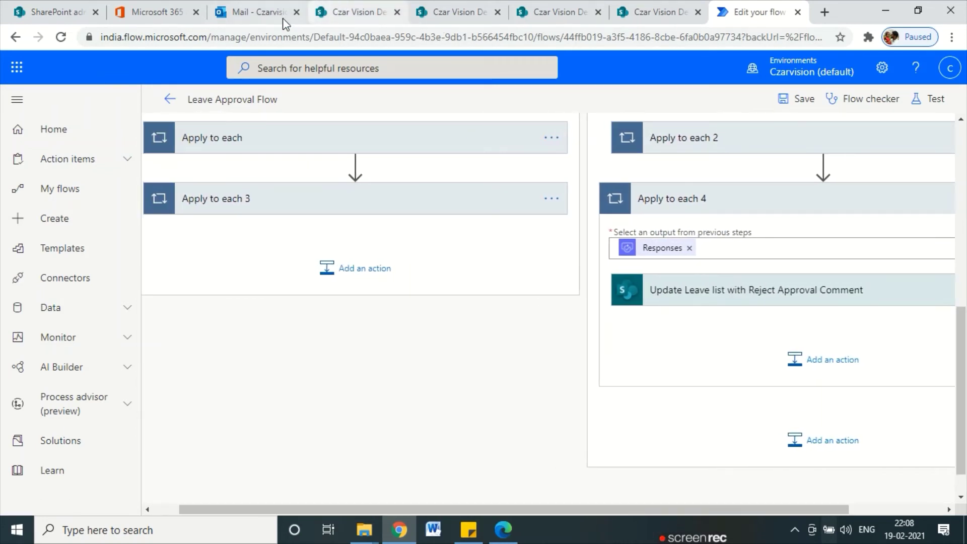
click(254, 12)
click(445, 11)
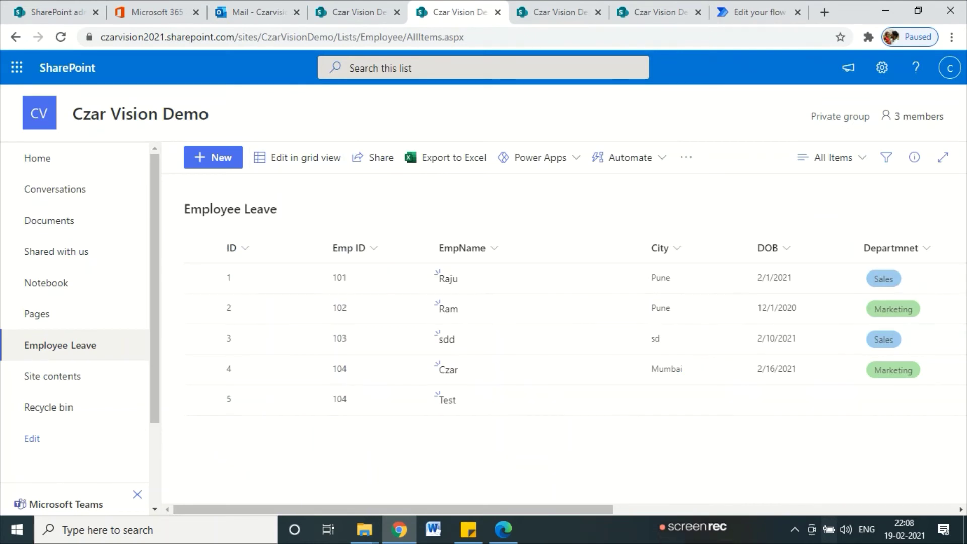
click(212, 162)
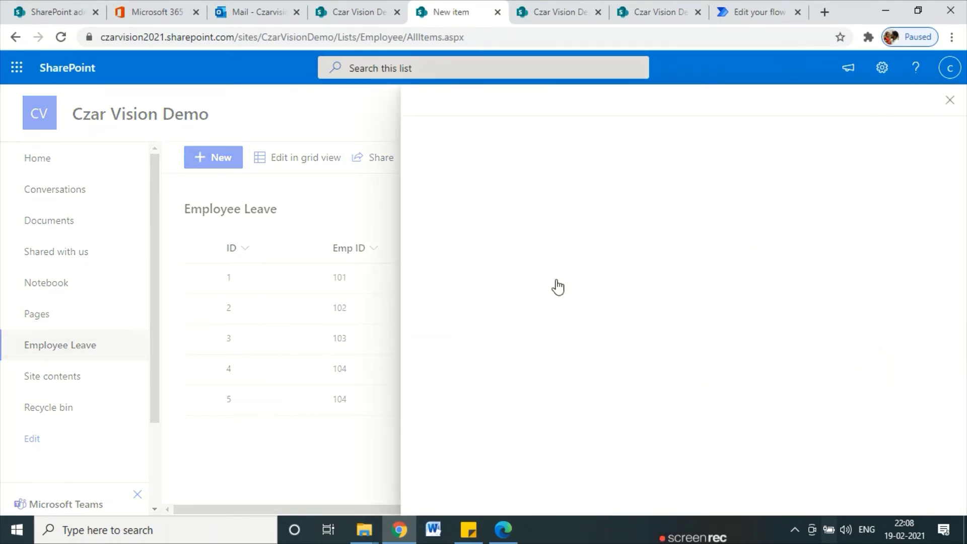
click(524, 191)
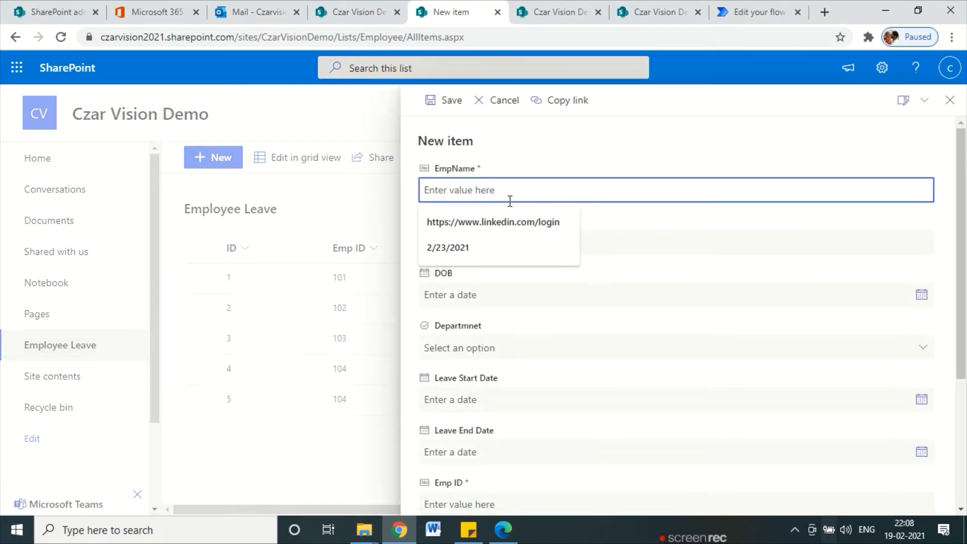
text(Czar)
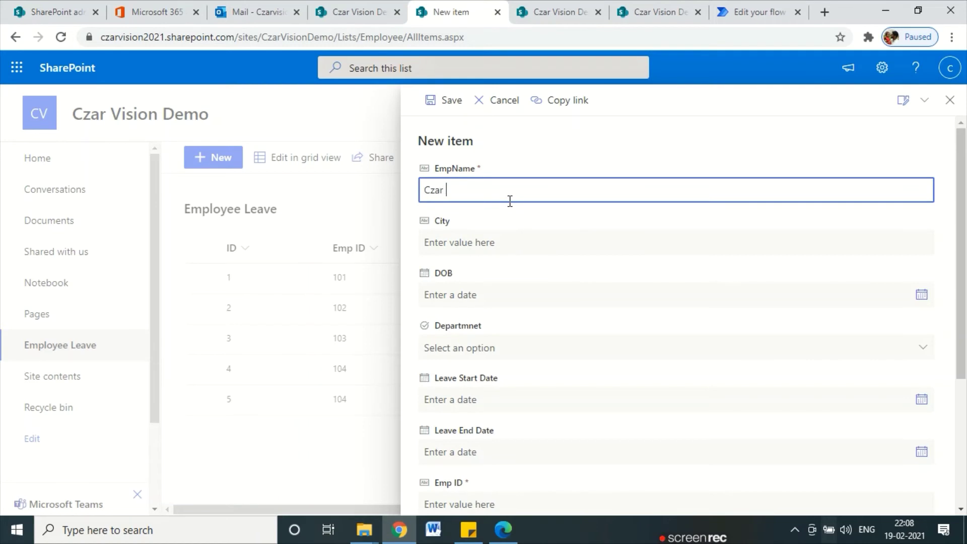
click(470, 234)
text(rr)
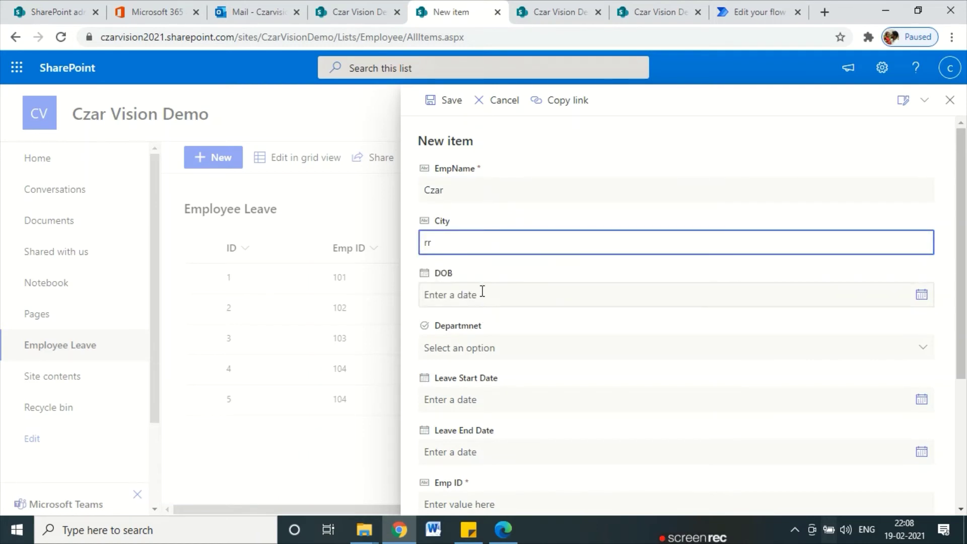
Fill in the new leave item's date of birth and set its department to Sales
click(481, 291)
click(921, 296)
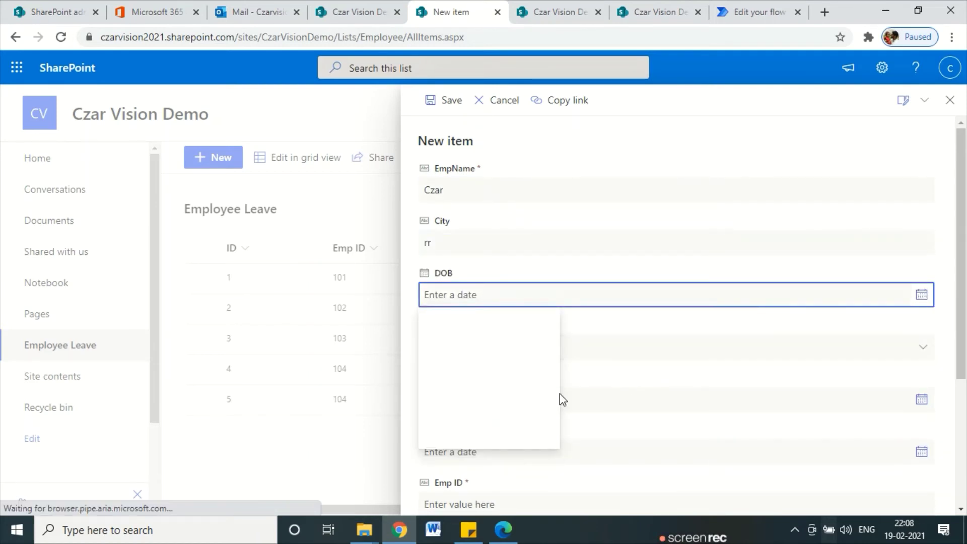
click(488, 384)
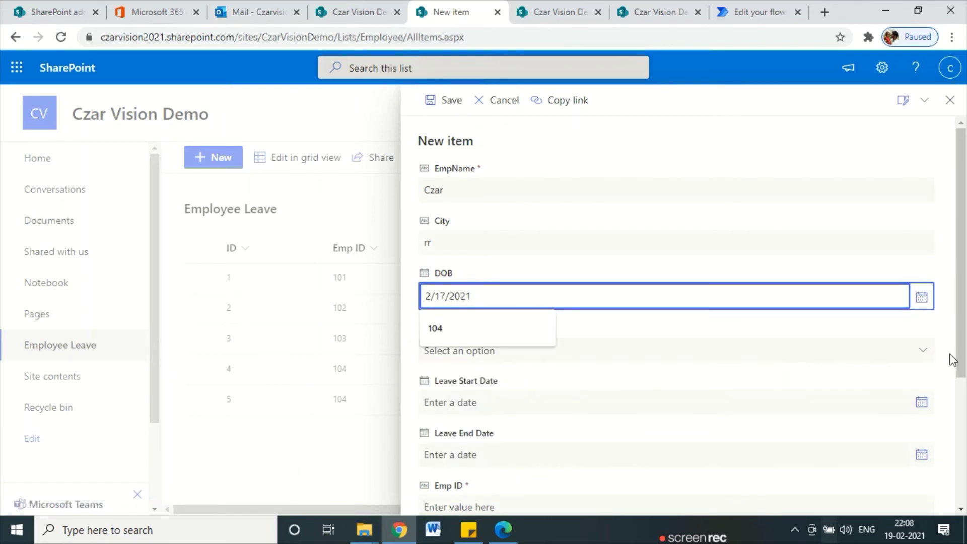
click(923, 353)
click(488, 398)
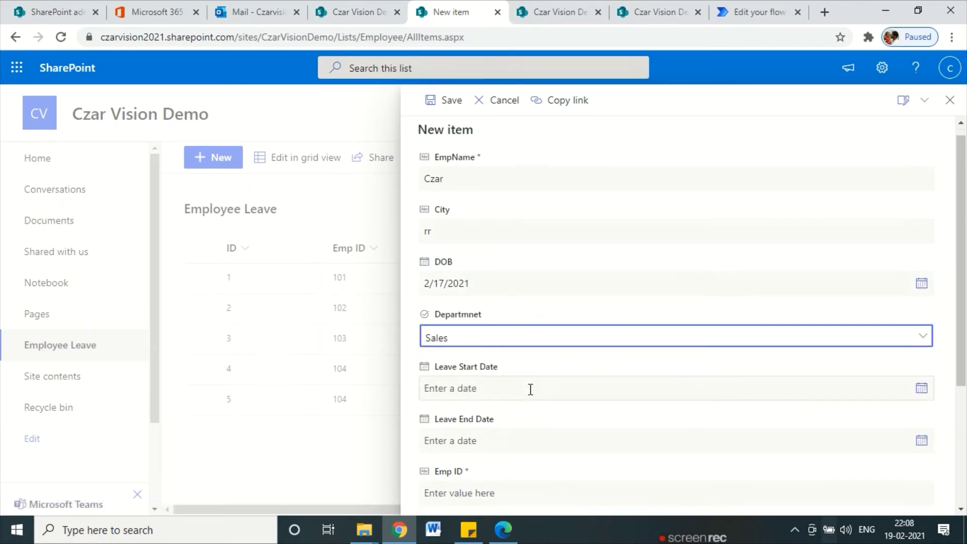
Set the new item's Leave Start Date to 2/16/2021 and Leave End Date to 2/24/2021
scroll(735, 357, down, 1)
click(921, 335)
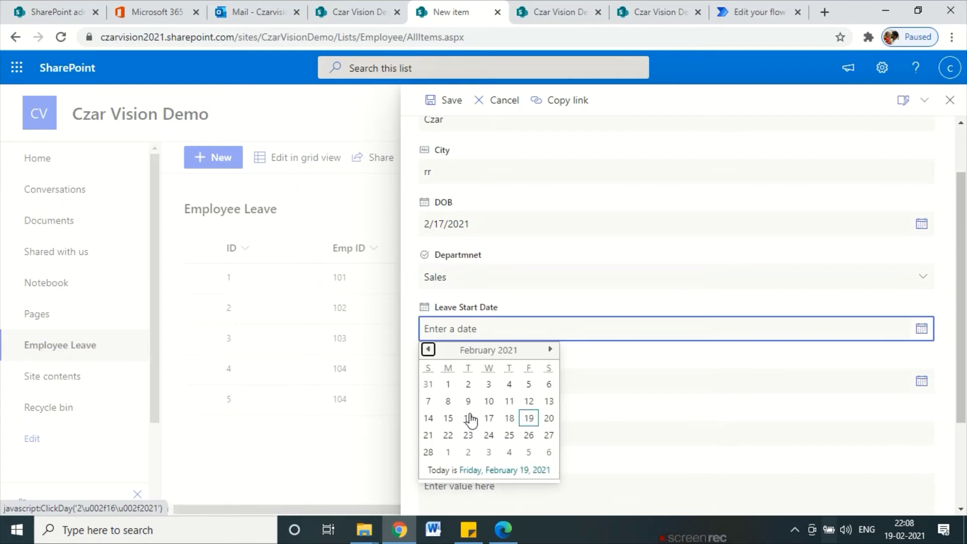
click(470, 417)
click(921, 384)
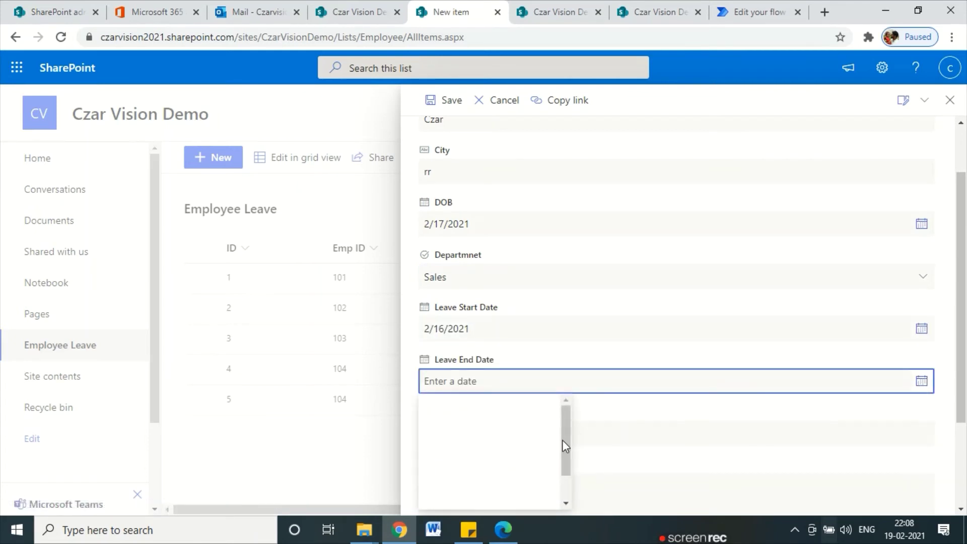
click(486, 466)
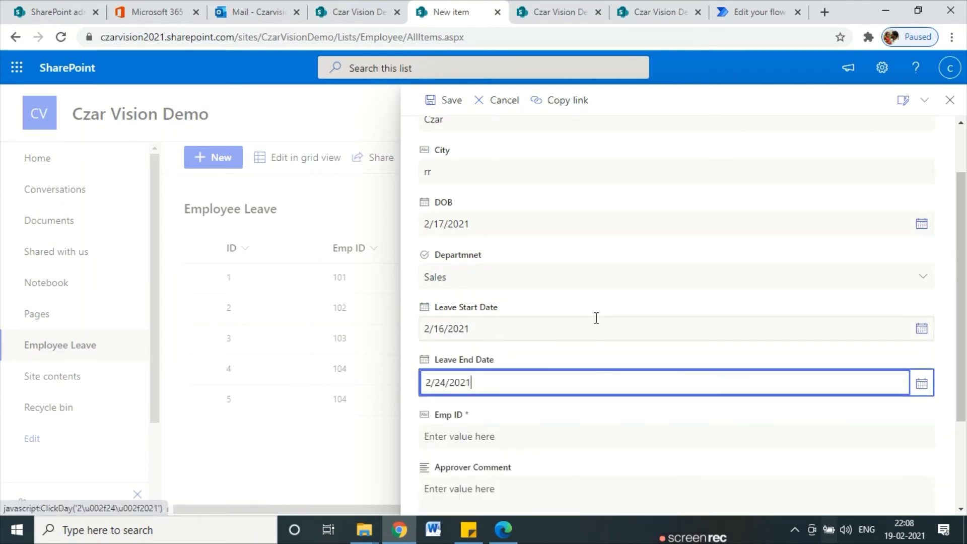
Enter the employee ID, leave Approver Comment empty and save the new leave item
scroll(491, 348, down, 2)
click(487, 317)
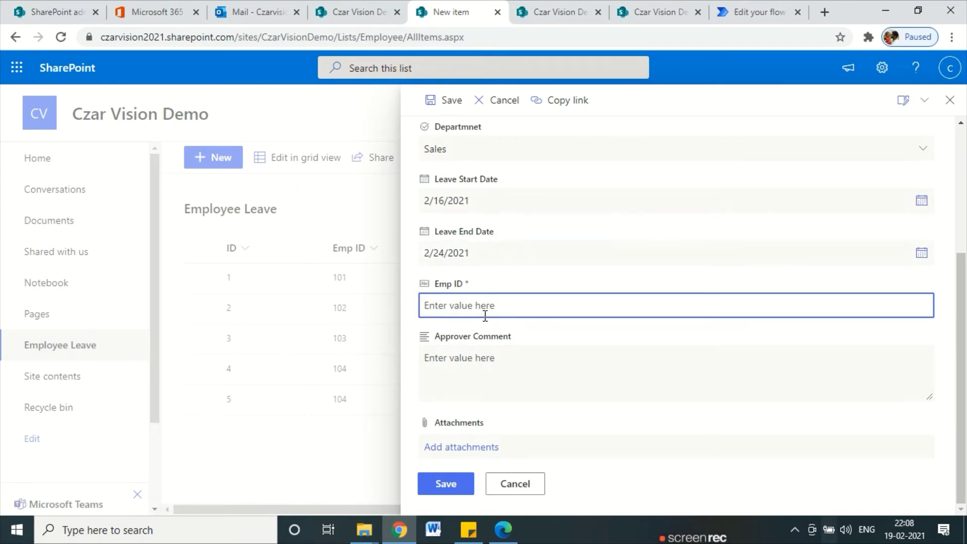
text(1-8)
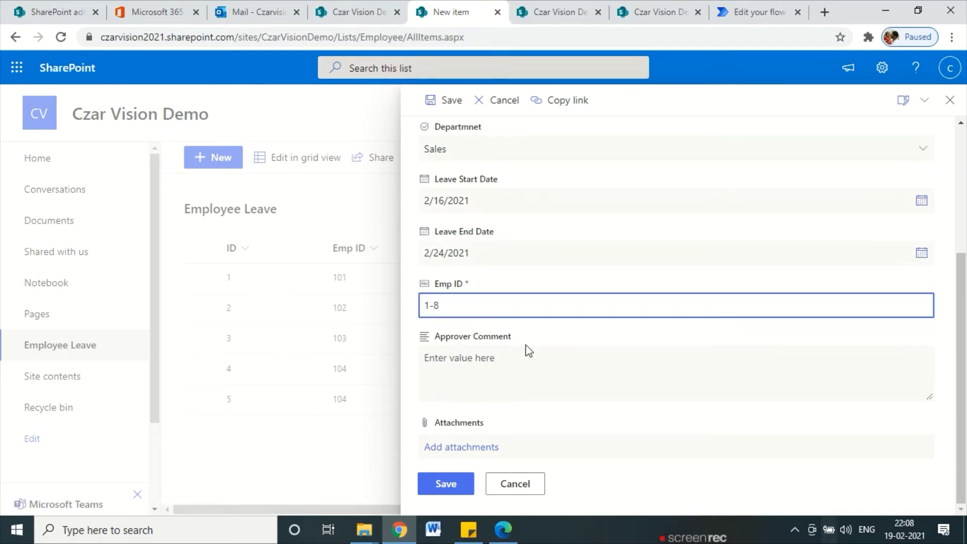
key(BackSpace)
key(BackSpace)
text(08)
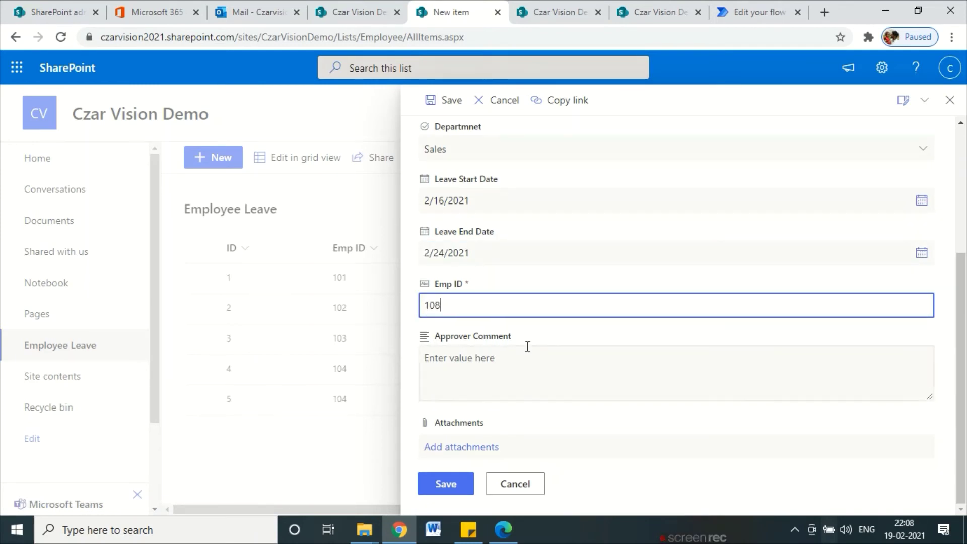
click(513, 378)
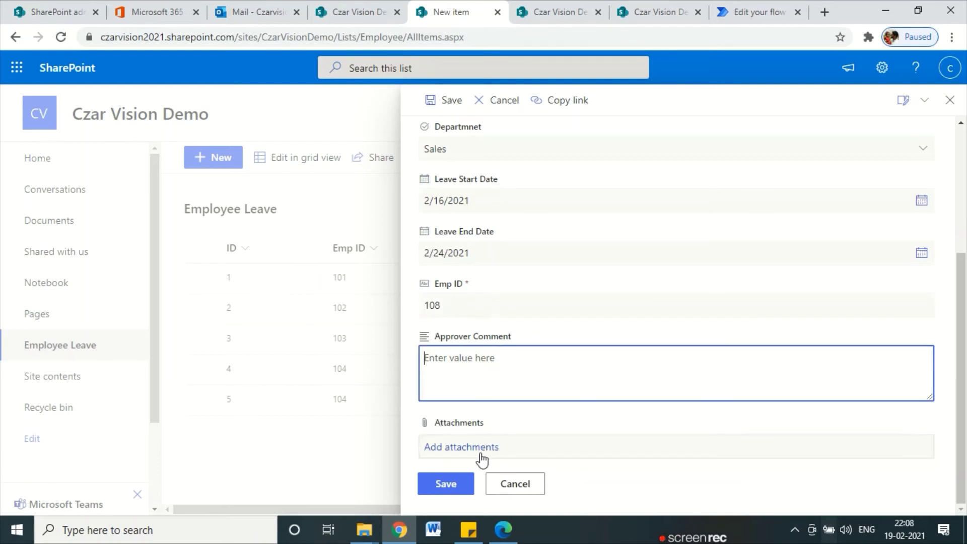
click(453, 485)
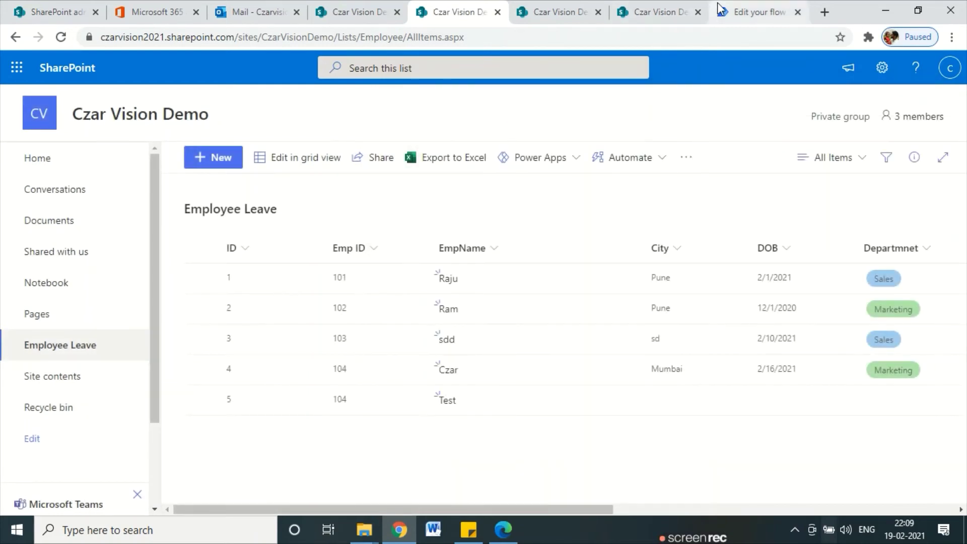
Switch to the Leave Approval Flow in Power Automate and start a manual test run
click(756, 12)
scroll(655, 328, up, 5)
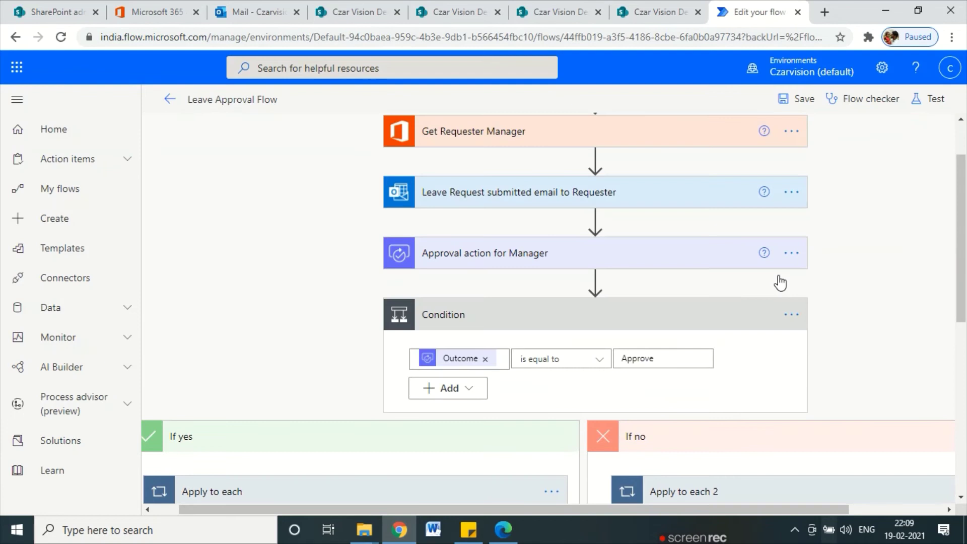
click(932, 99)
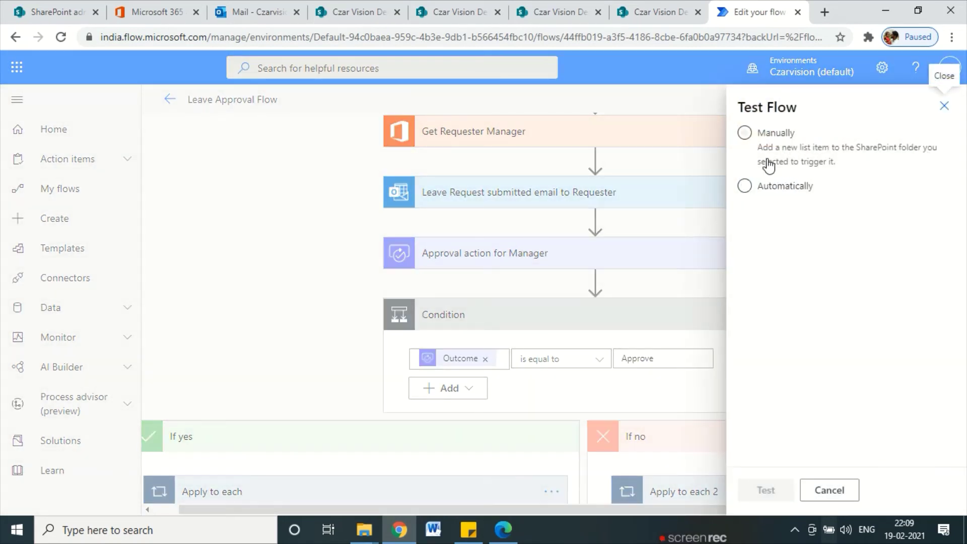
click(747, 134)
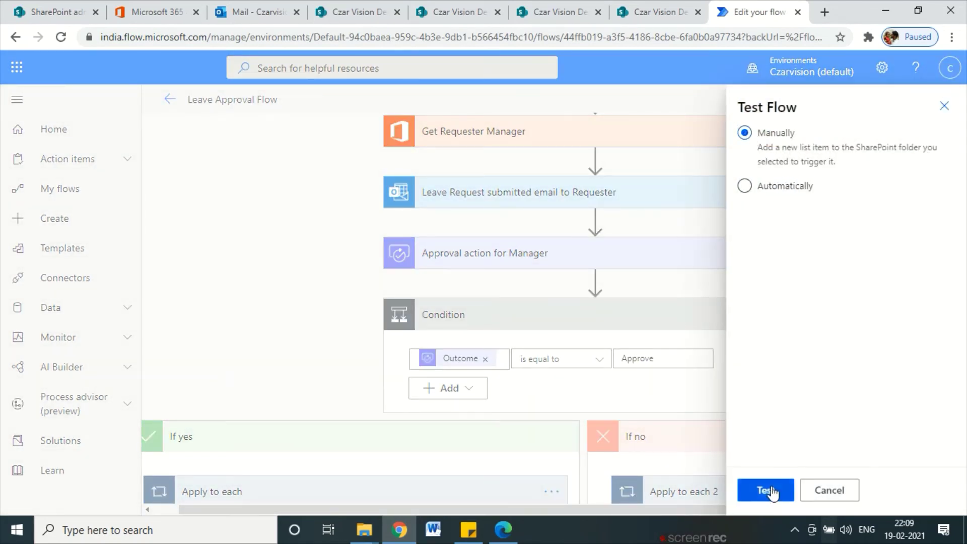
click(766, 490)
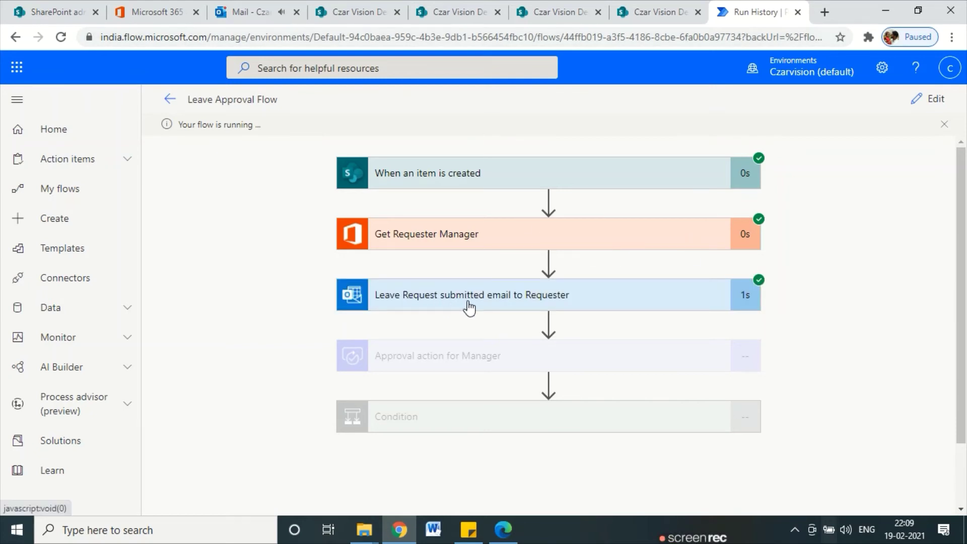
Read the new Leave Submitted for Manger Approval email in the requester's Outlook inbox and return to the flow run
click(265, 15)
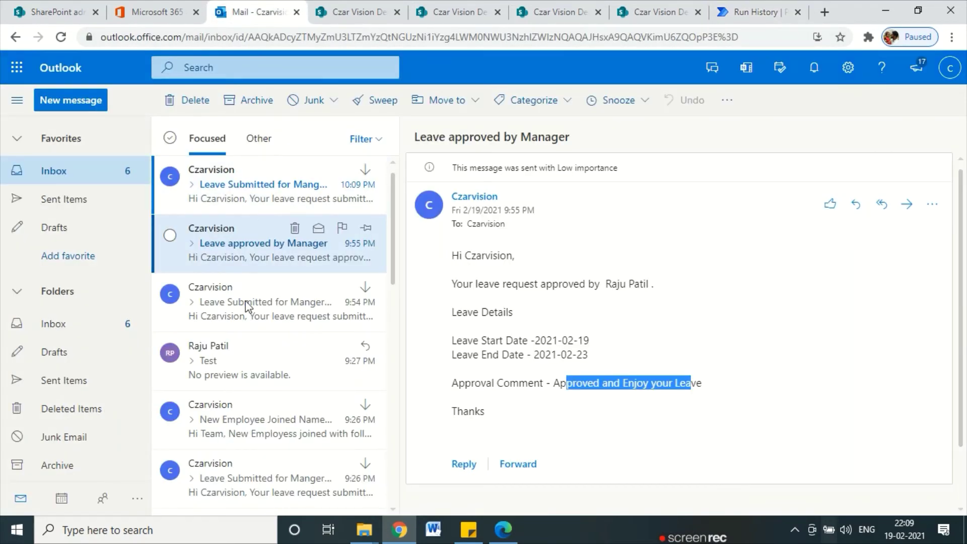
click(232, 203)
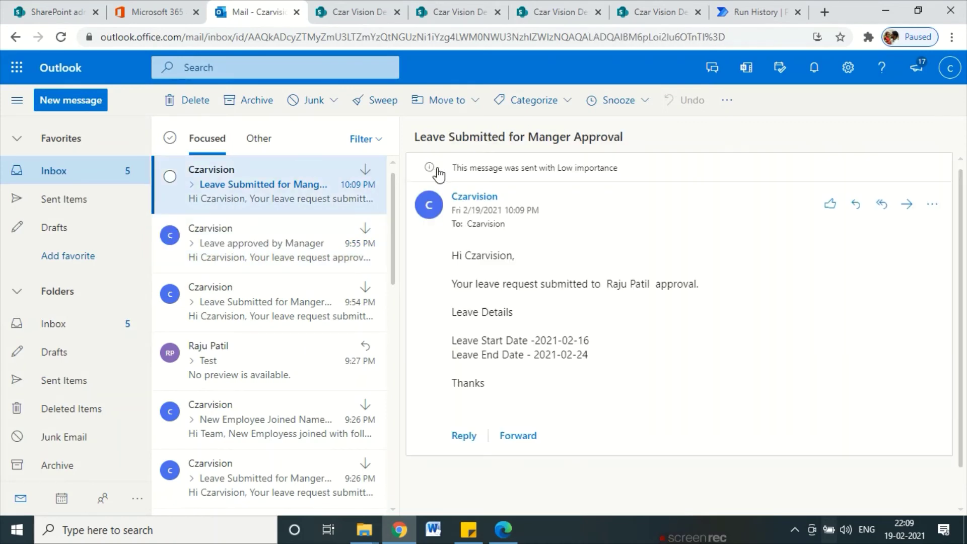
drag(488, 137, 610, 142)
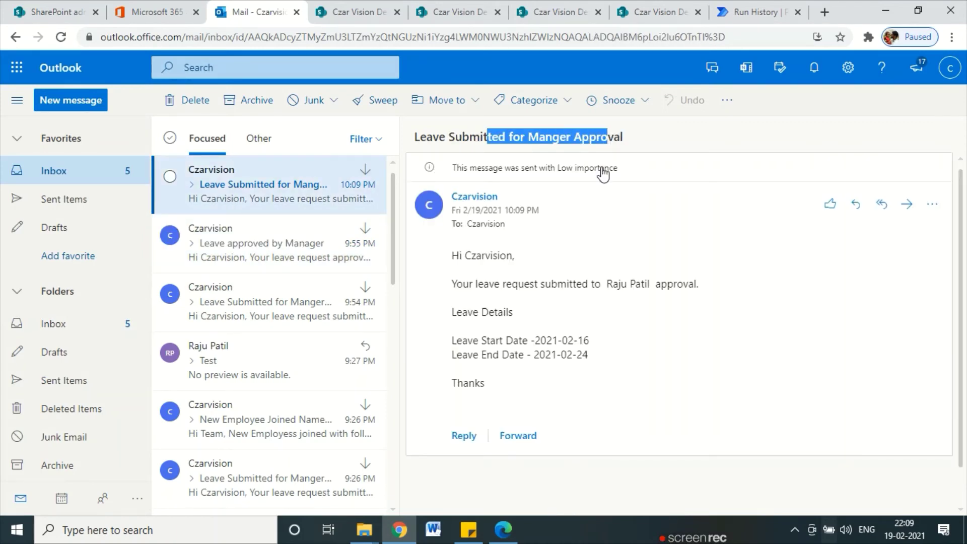
click(739, 9)
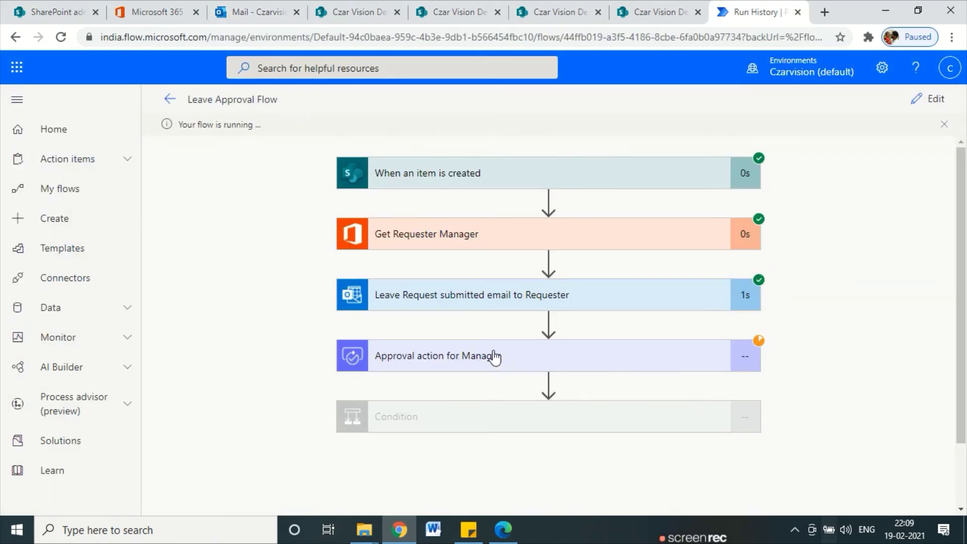
Switch to the manager's Outlook mailbox in Edge and read the newest Leave Approval request
click(505, 530)
click(238, 198)
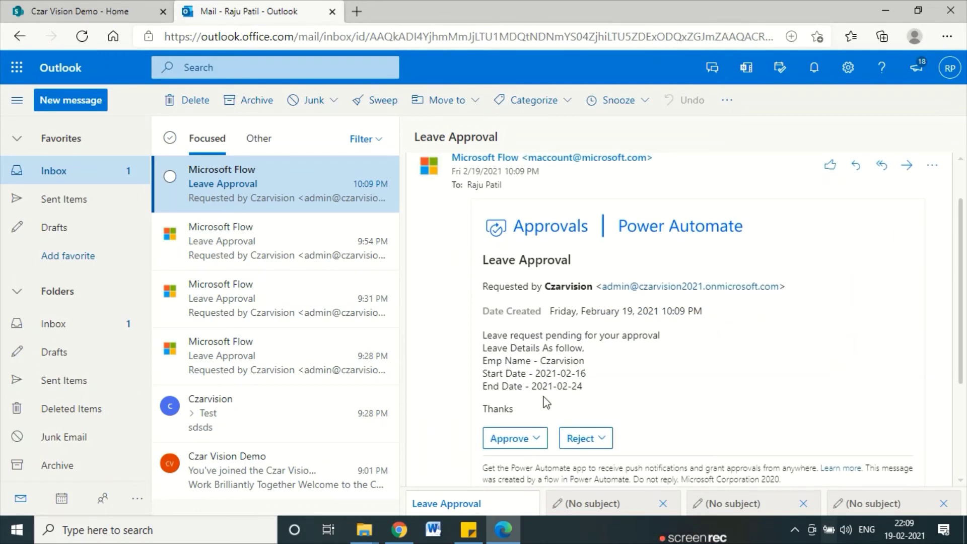
scroll(546, 393, down, 2)
drag(570, 285, 647, 287)
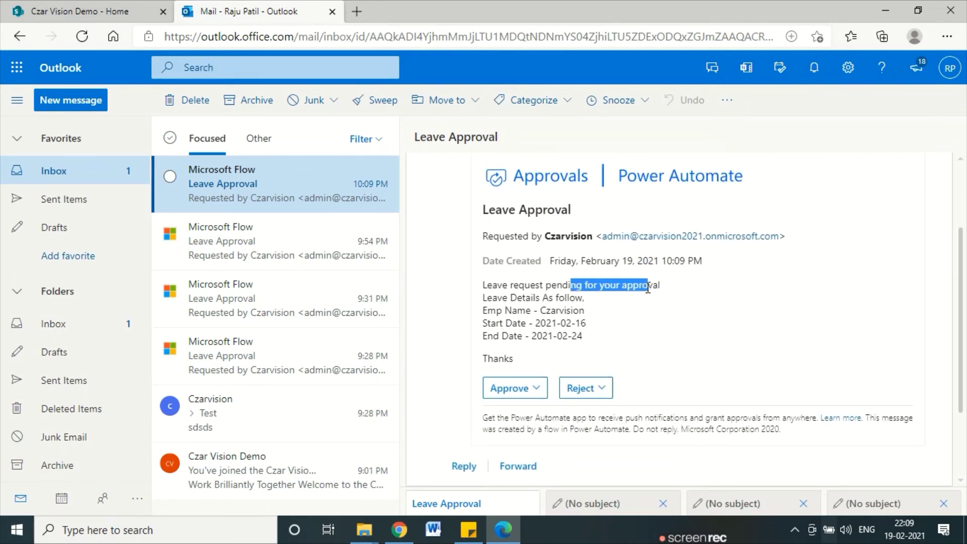
Reject the leave request with the comment "Rejected you are taking long Leave" and submit the response
click(594, 393)
click(549, 241)
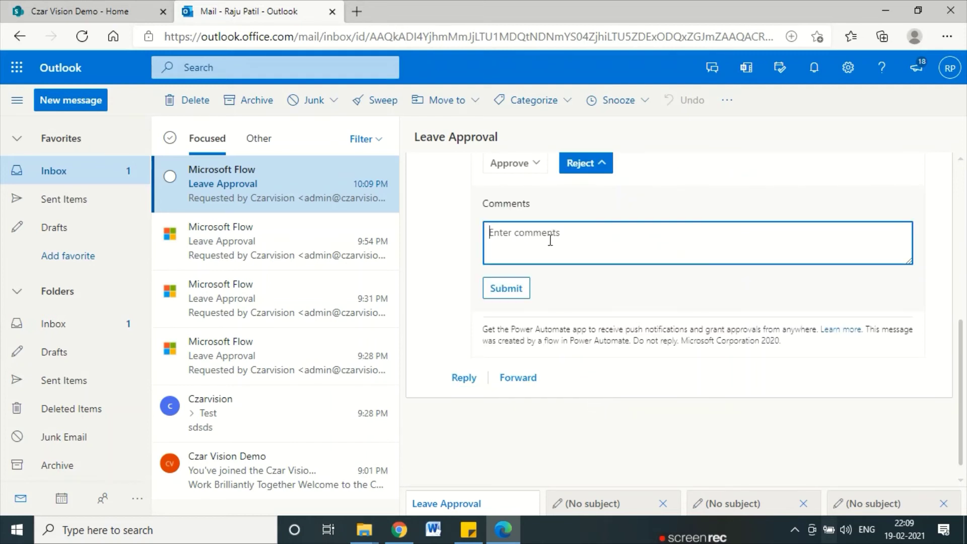
text(Reje)
text(cte)
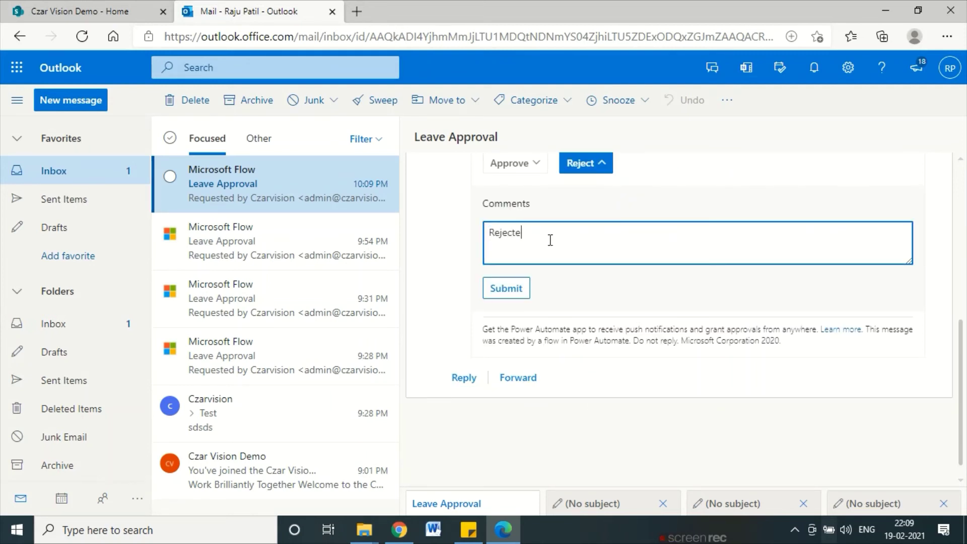
text(d you are taking l)
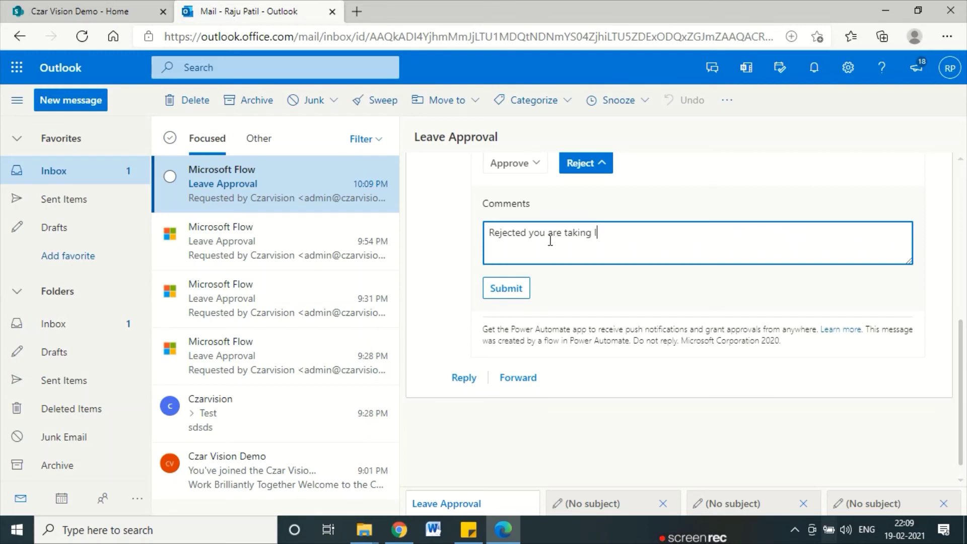
text(ong Leave)
click(504, 291)
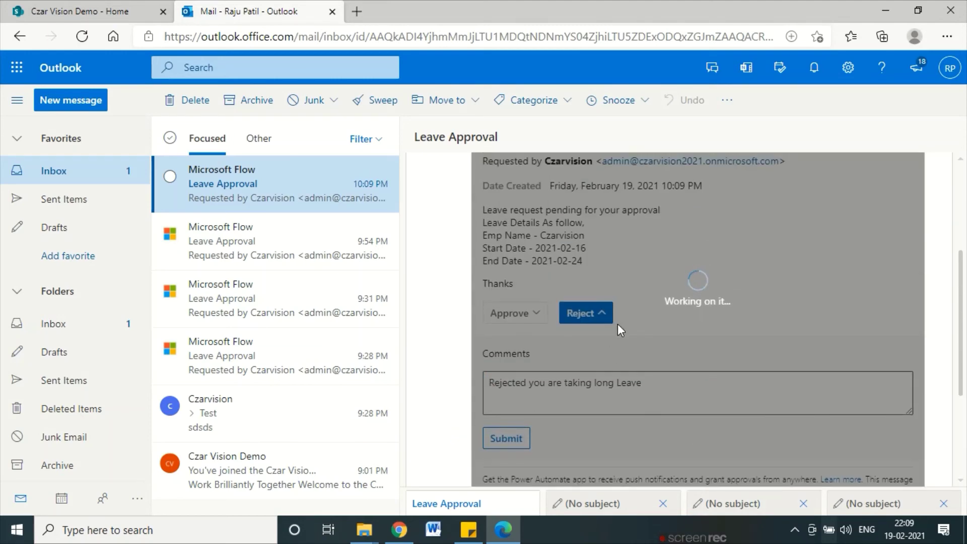
Return to the Leave Approval Flow run in Chrome and check the status of its actions down to Condition
click(886, 10)
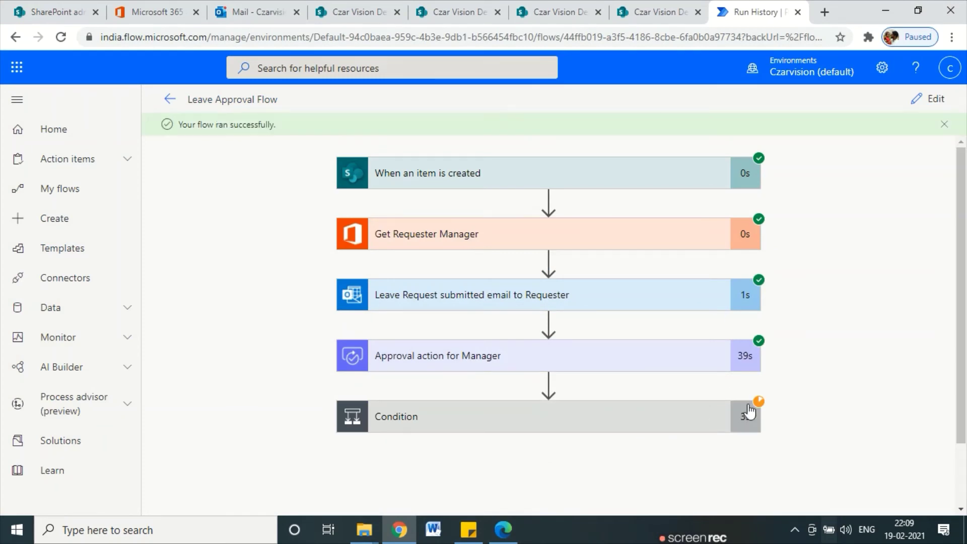
scroll(669, 398, down, 2)
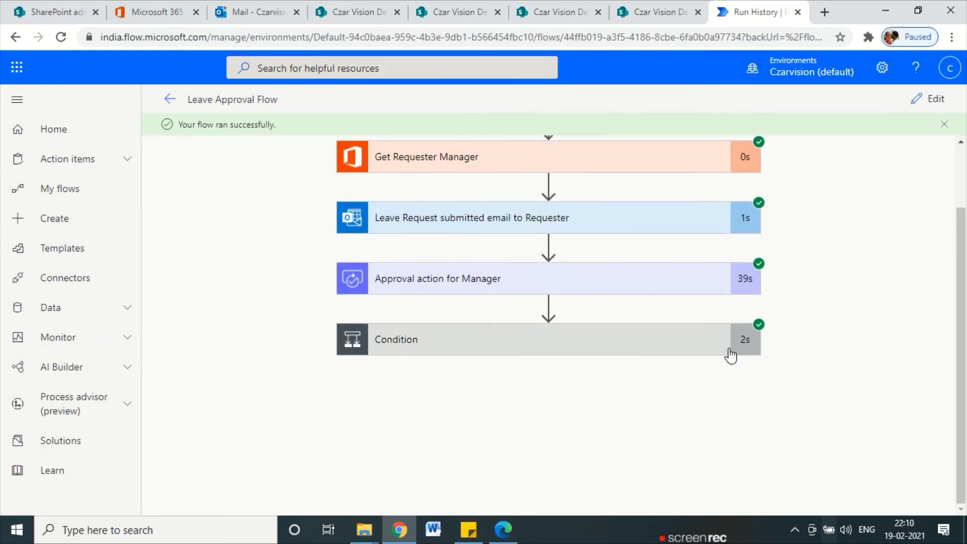
key(ctrl+2)
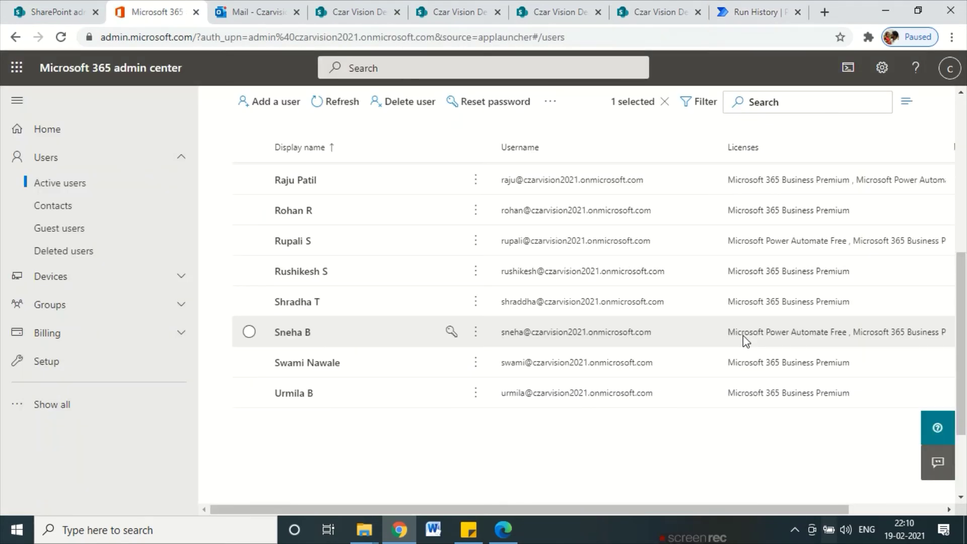
click(756, 12)
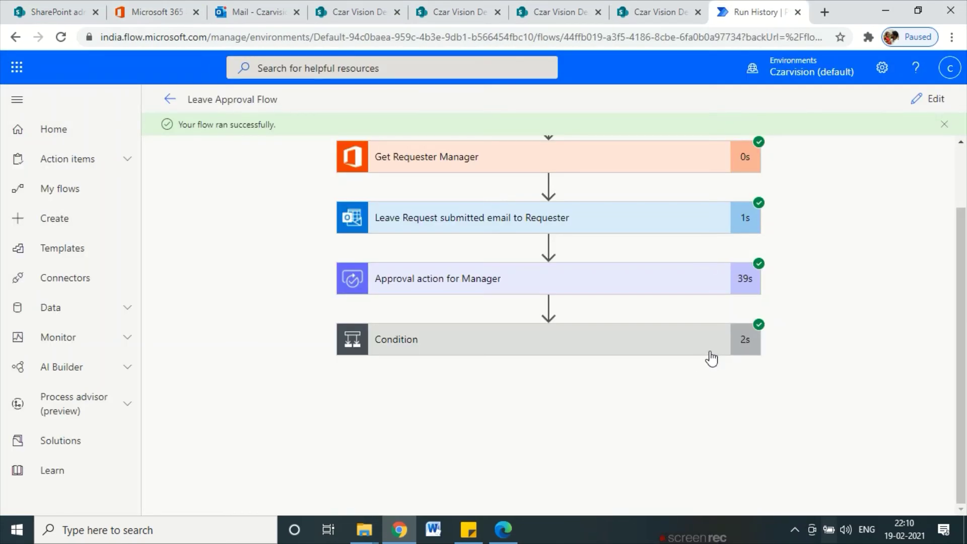
Examine the Condition result and the Update Leave list with Reject Approval Comment action inside Apply to each 4 of the If no branch
key(ctrl+2)
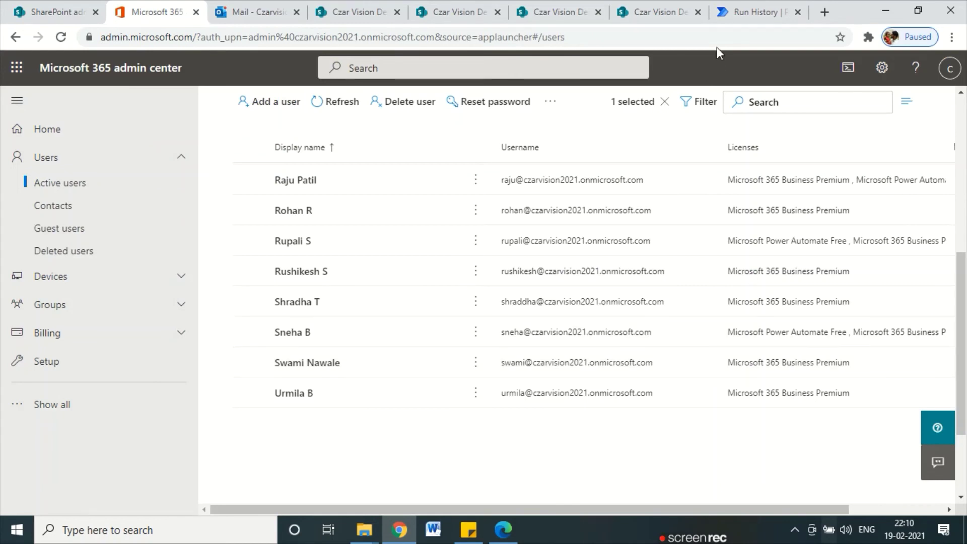
click(745, 13)
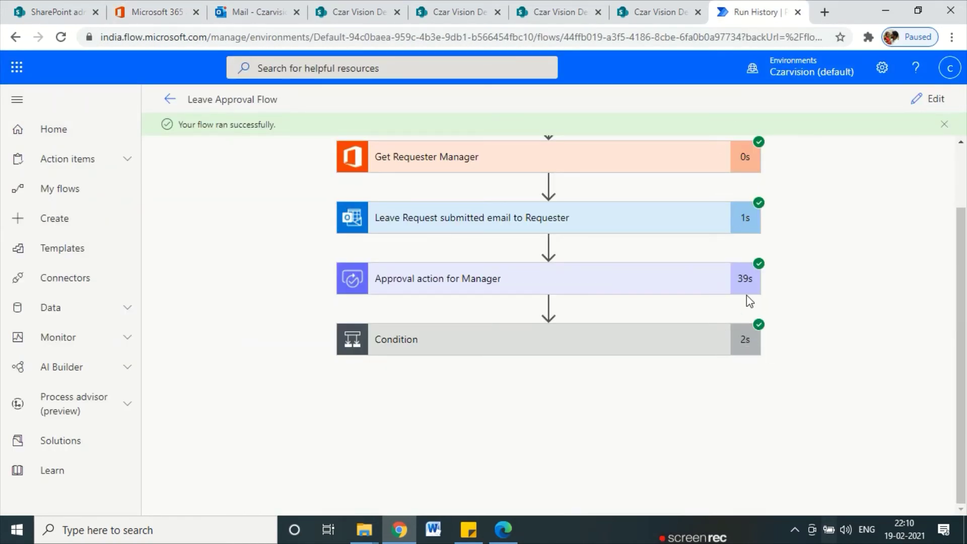
scroll(728, 348, up, 2)
scroll(606, 358, down, 2)
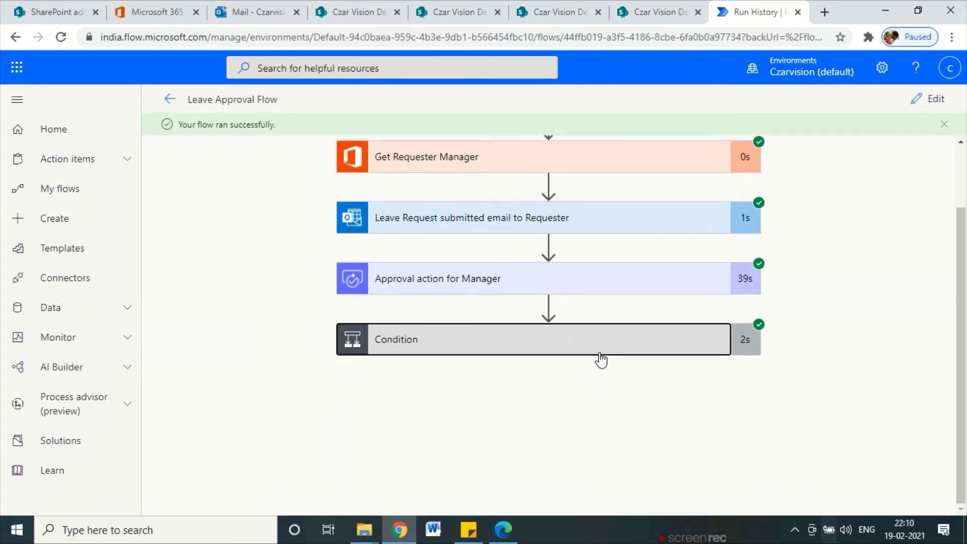
click(601, 352)
scroll(599, 360, down, 3)
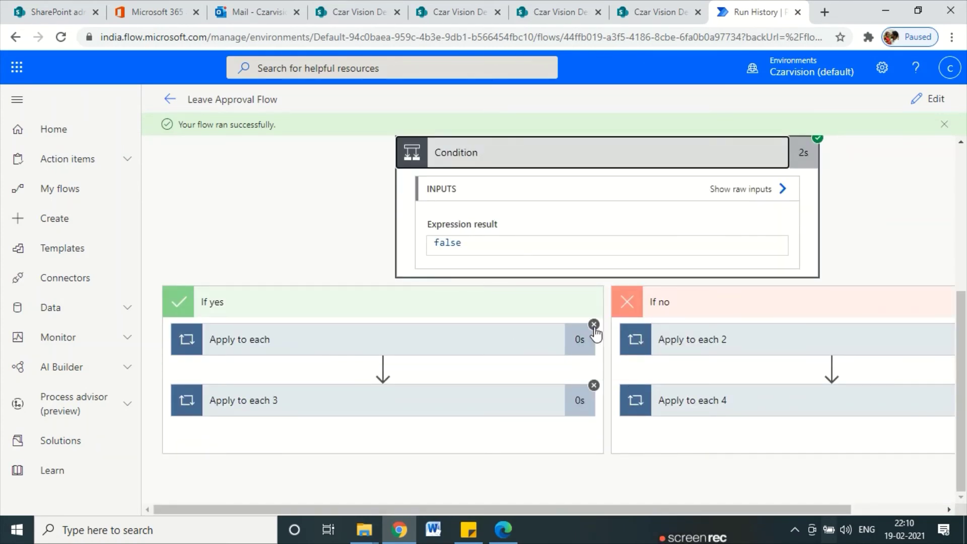
drag(659, 511, 920, 515)
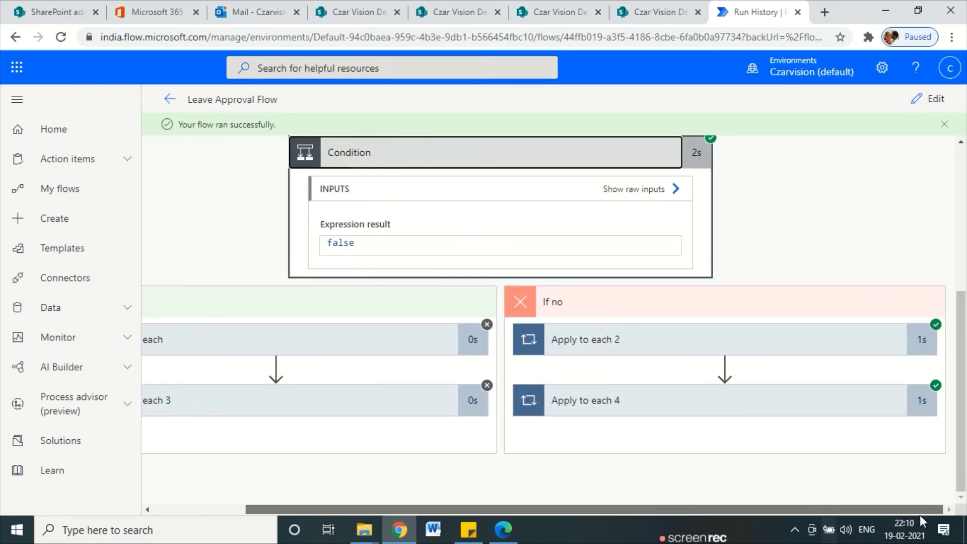
click(873, 403)
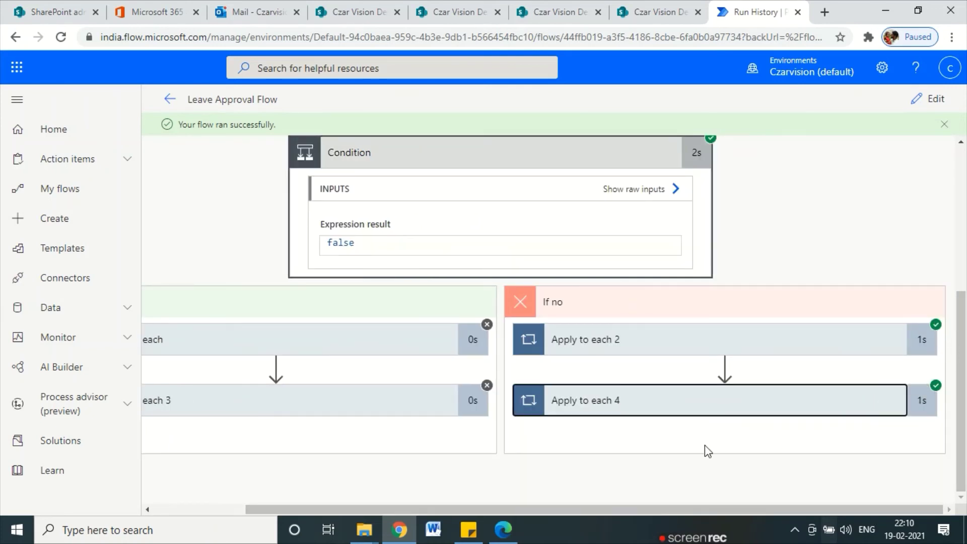
scroll(649, 403, down, 2)
click(668, 397)
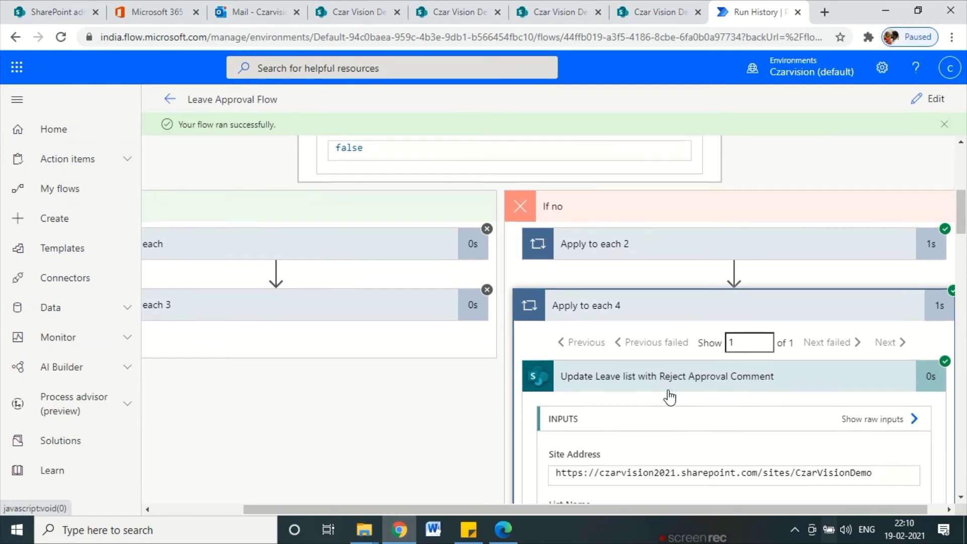
scroll(669, 398, down, 5)
Read the Leave Rejected by Manager email in the requester's Outlook inbox, including who rejected it and the approval comment
click(236, 12)
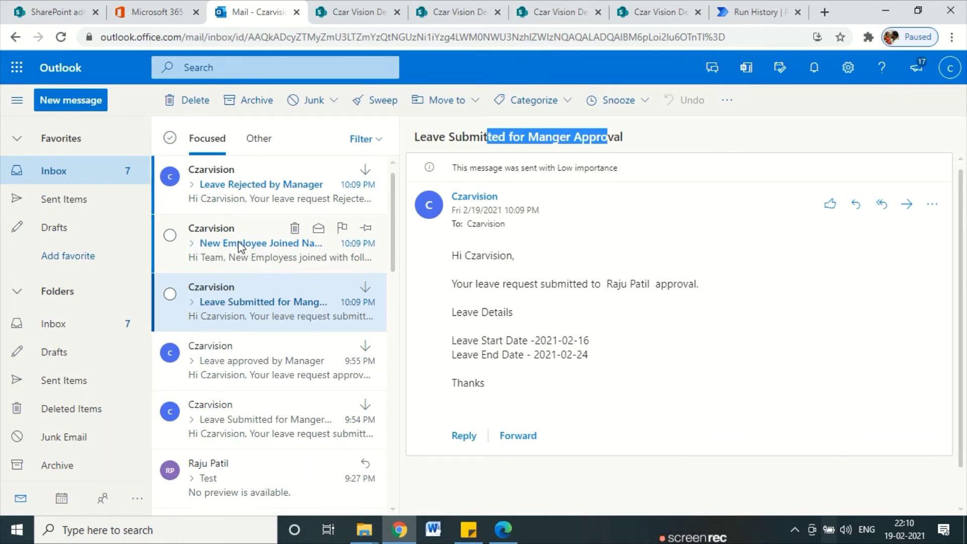
click(219, 194)
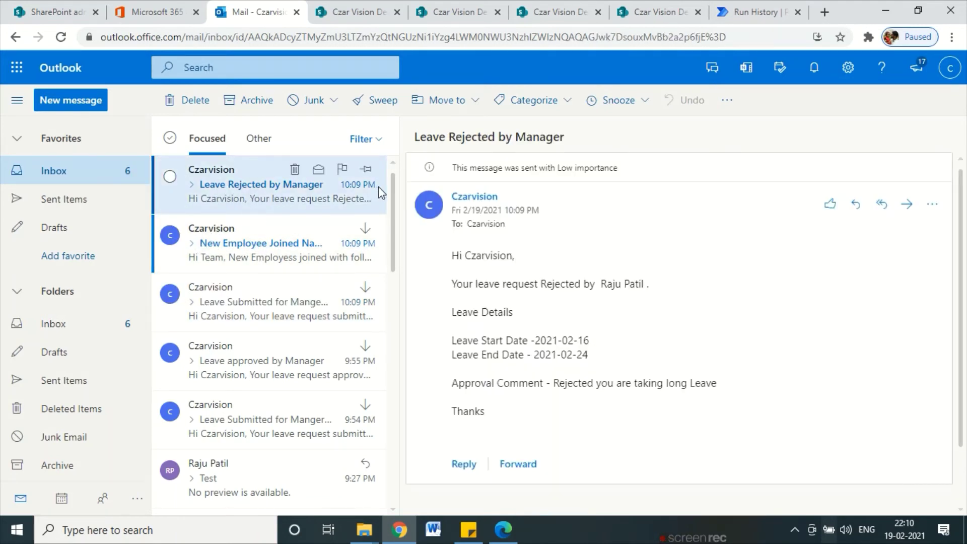
drag(484, 285, 643, 285)
drag(545, 383, 725, 391)
click(735, 391)
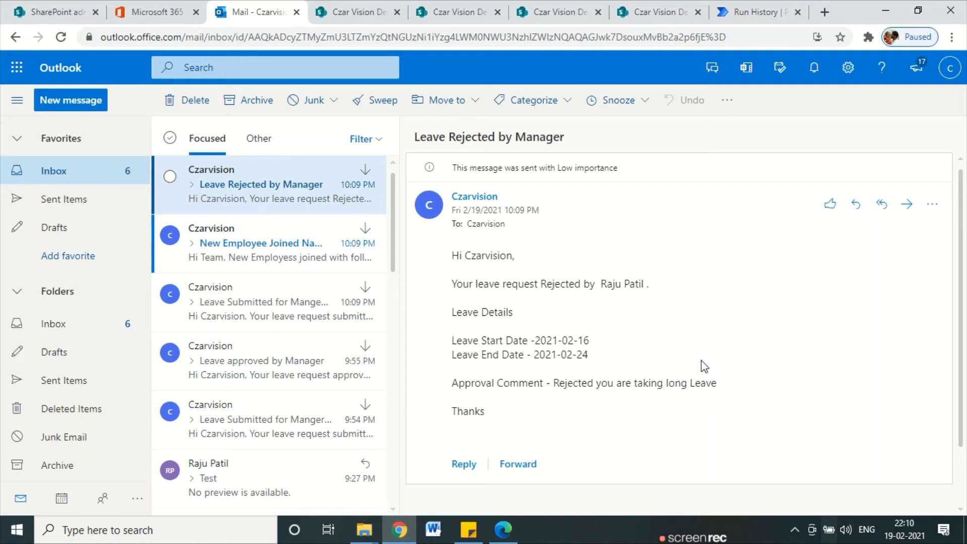
Check the Approver Comment column for the newest Employee Leave item, then return to the flow run and collapse Condition
click(372, 11)
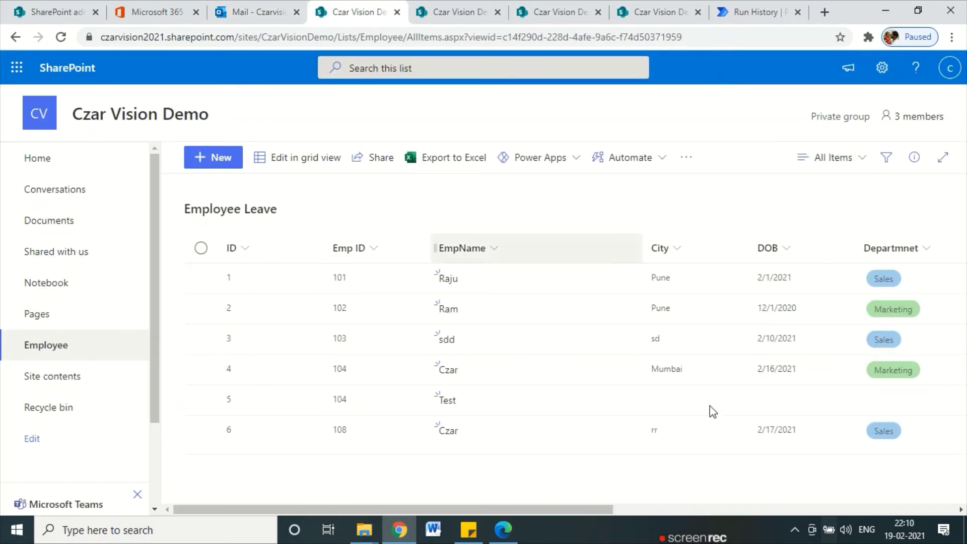
drag(594, 506, 909, 509)
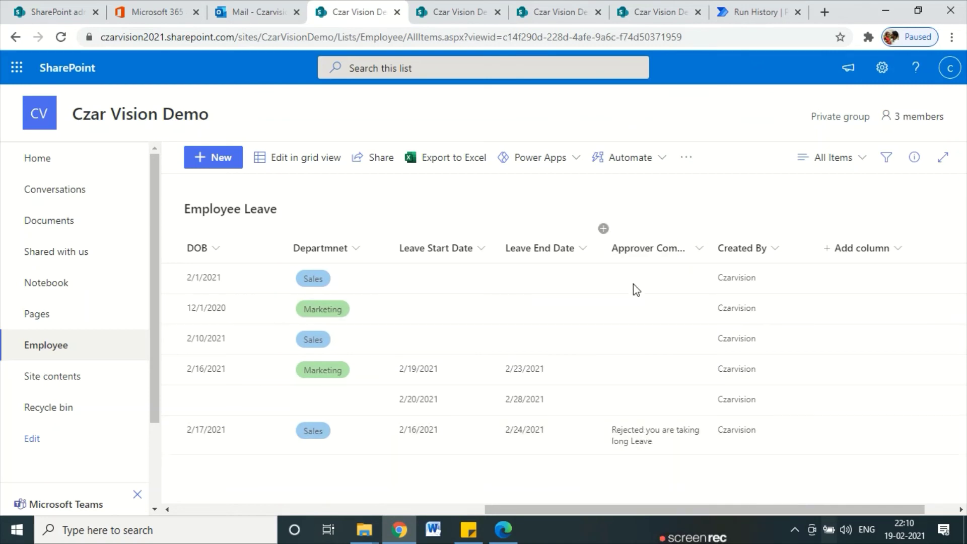
click(764, 7)
scroll(514, 352, up, 15)
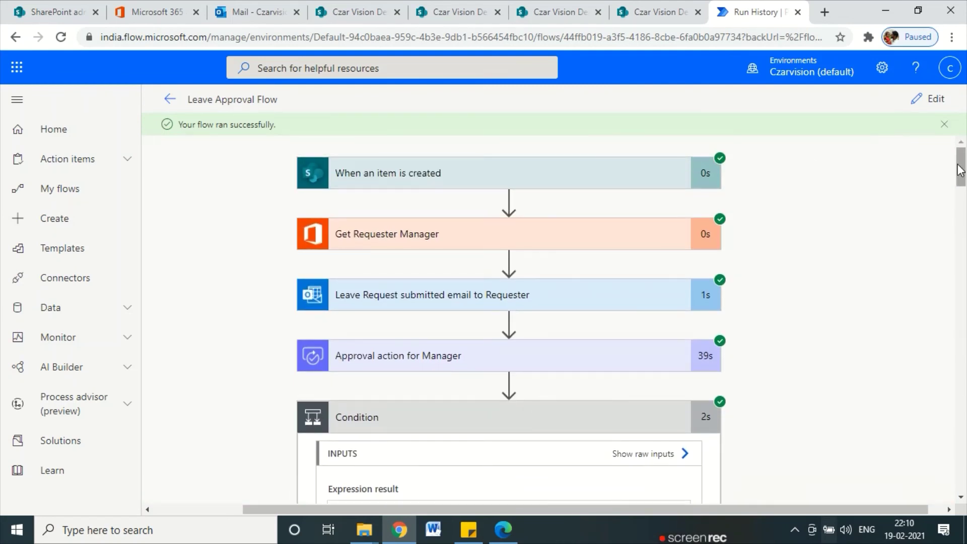
click(599, 429)
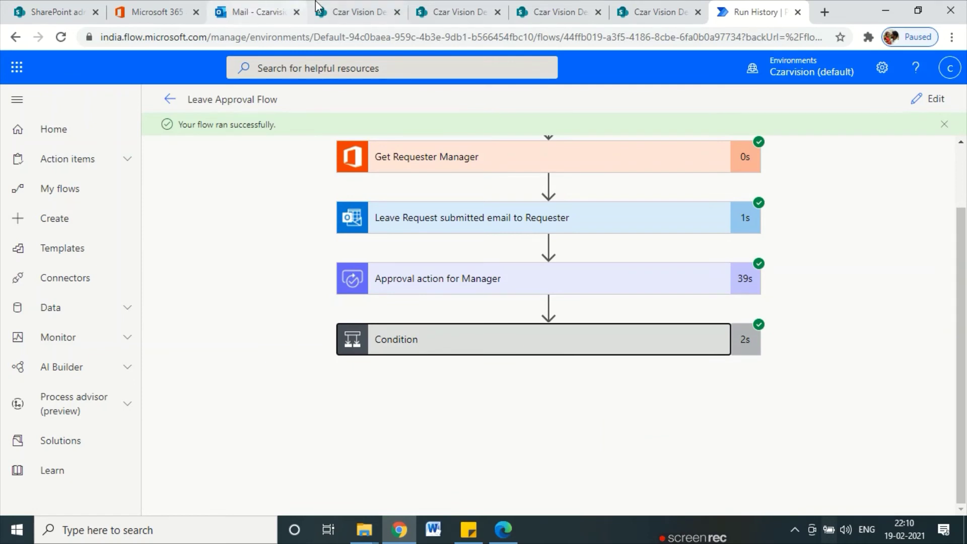
click(355, 12)
drag(660, 509, 350, 506)
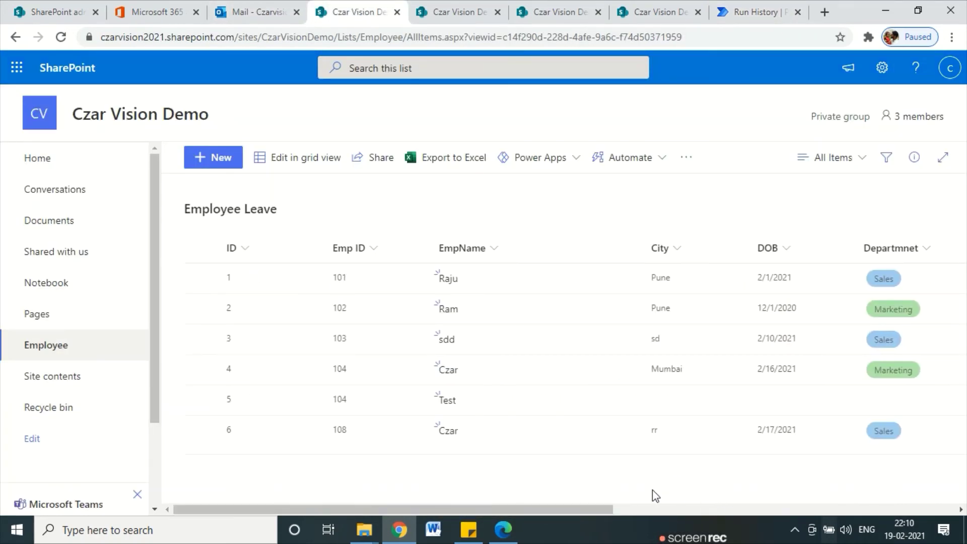
click(157, 12)
click(755, 13)
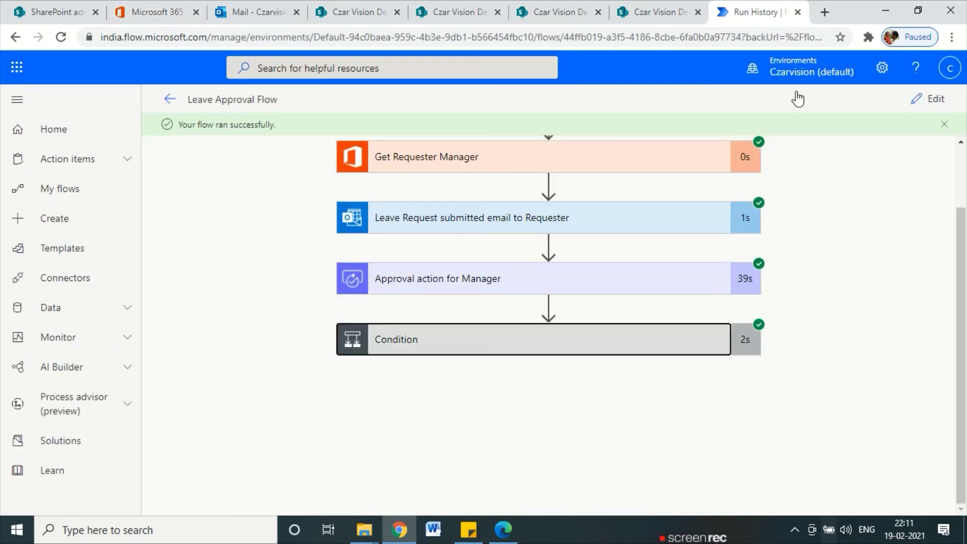
Launch the ZoomIt application from its desktop folder and return to the browser with the flow run
click(966, 531)
double_click(99, 112)
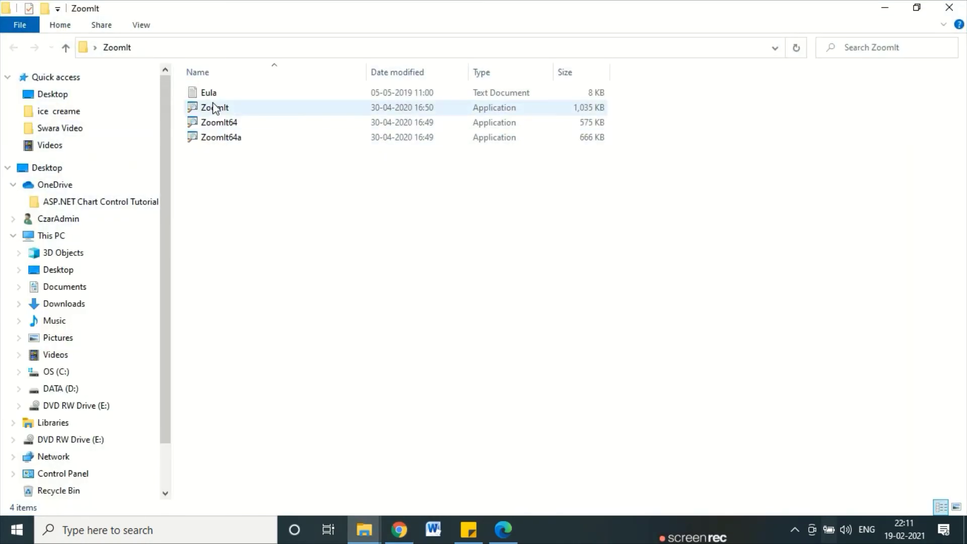
click(215, 108)
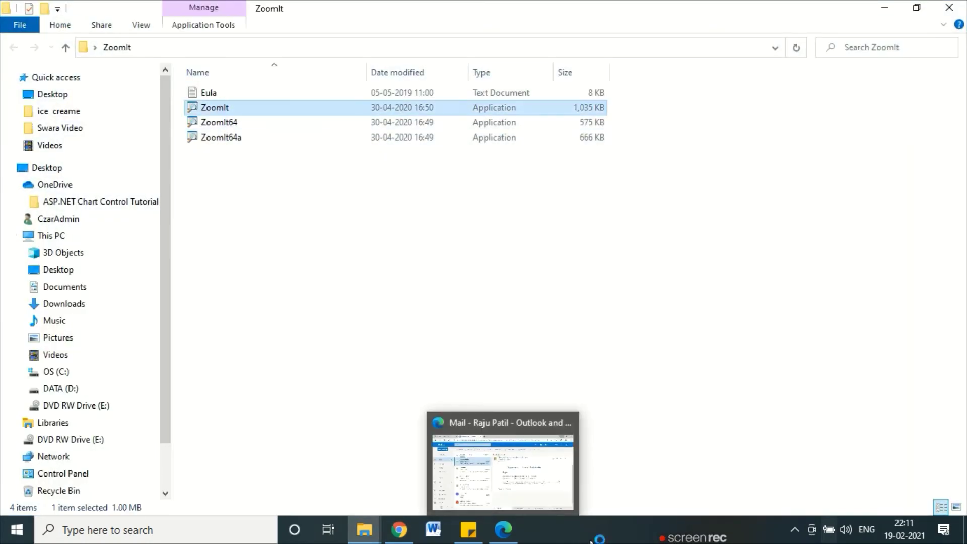
click(508, 533)
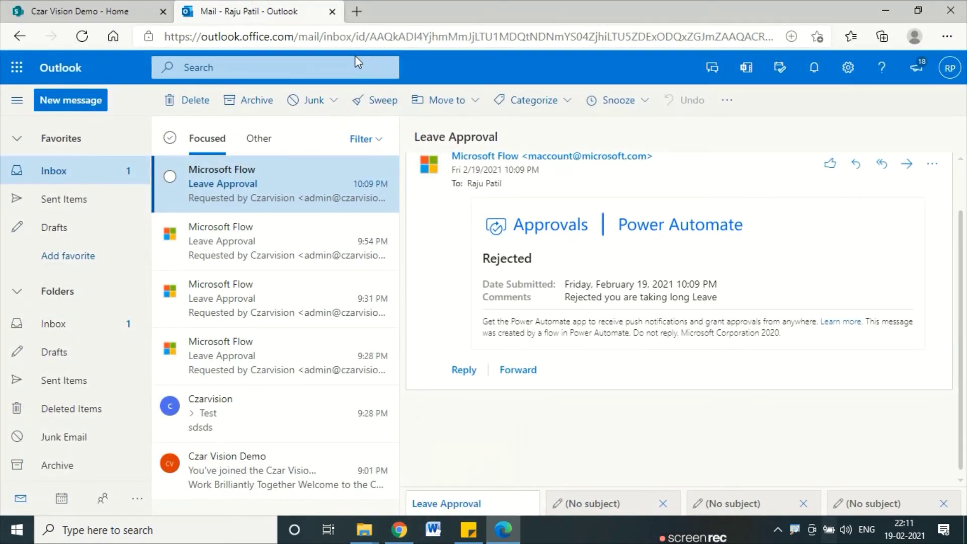
mouse_move(364, 529)
click(399, 529)
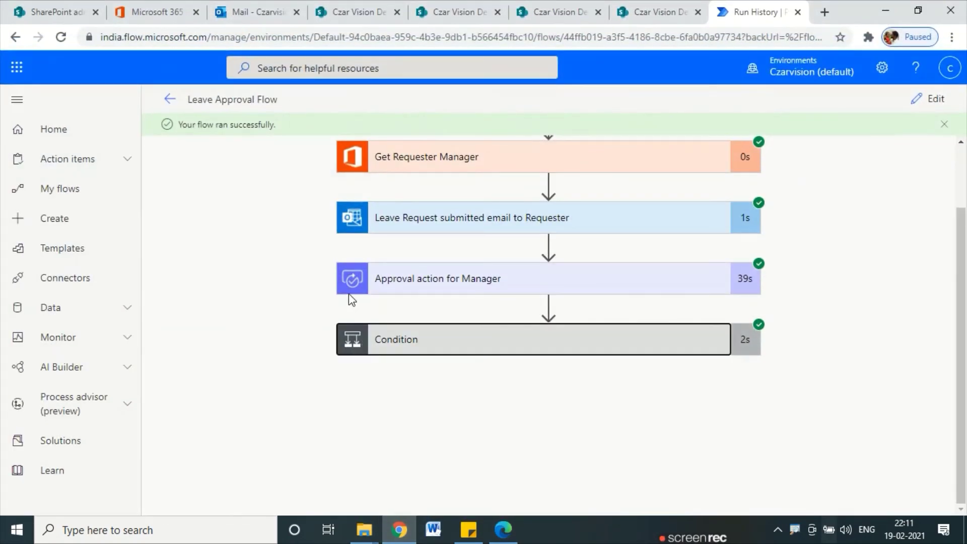
Circle the leave start date 2/19/2021 and end date 2/23/2021 on screen in the Employee Leave list
click(431, 5)
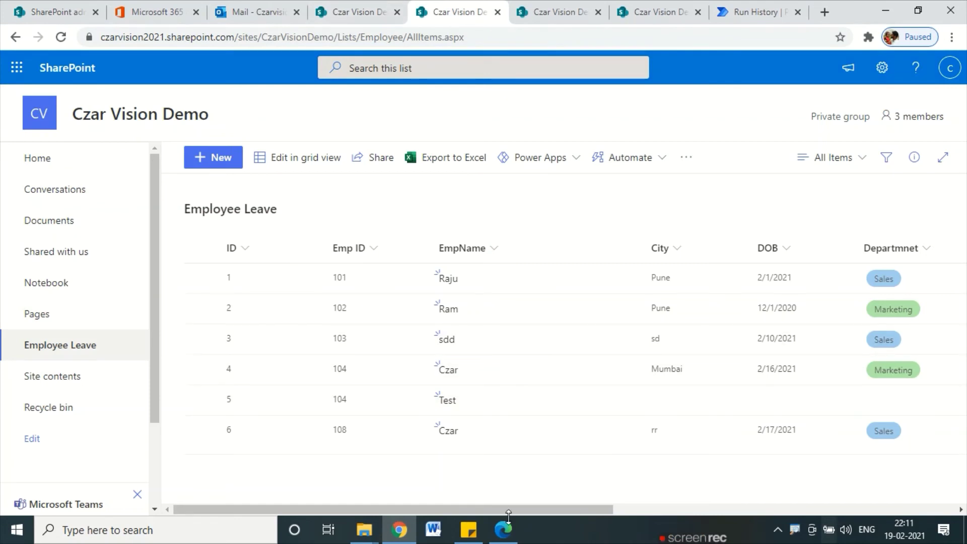
drag(523, 509, 755, 509)
mouse_move(540, 357)
mouse_down()
mouse_move(506, 385)
mouse_move(509, 349)
mouse_up()
mouse_move(652, 354)
mouse_down()
mouse_move(659, 387)
mouse_move(633, 352)
mouse_up()
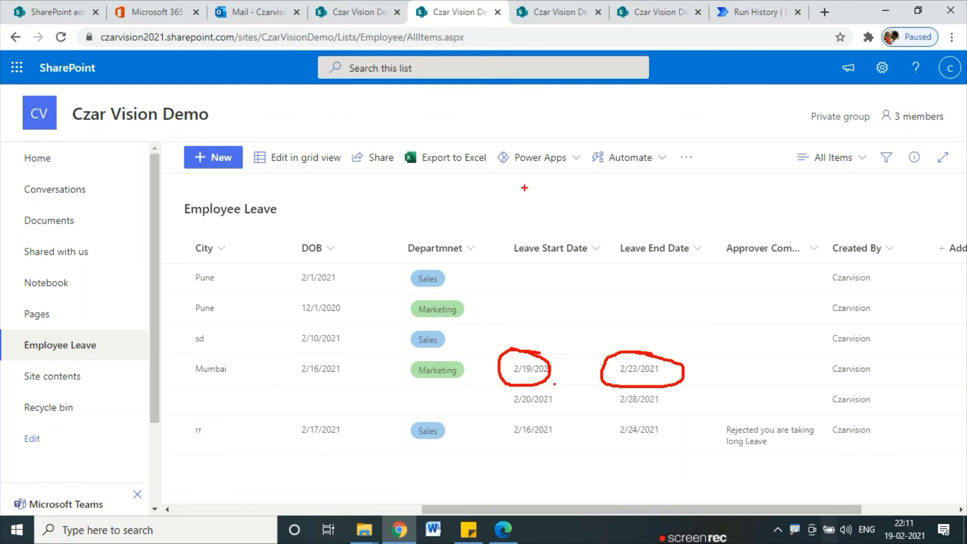
Handwrite a 2 with arrows to "email" and an approval note over the Employee Leave list, and clear the annotations
drag(517, 187, 543, 216)
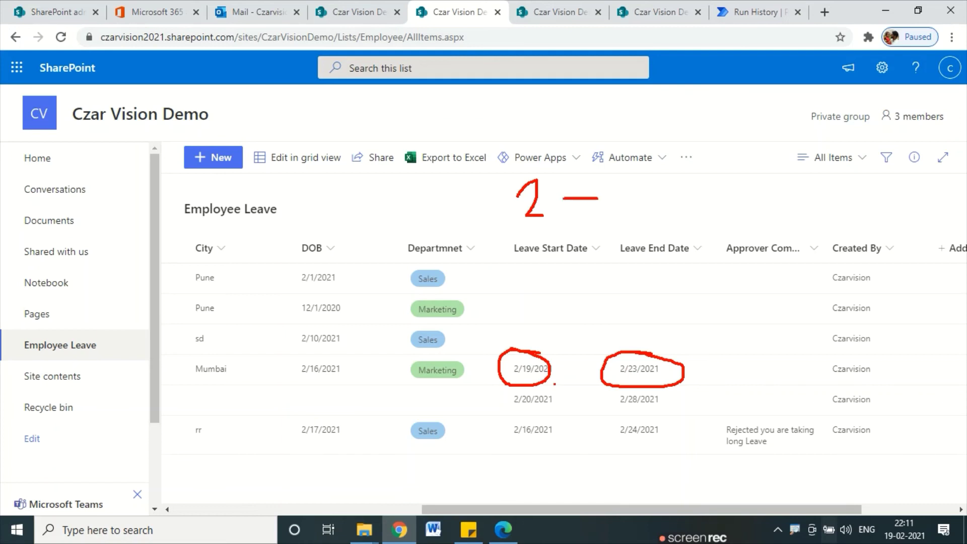
drag(609, 193, 596, 208)
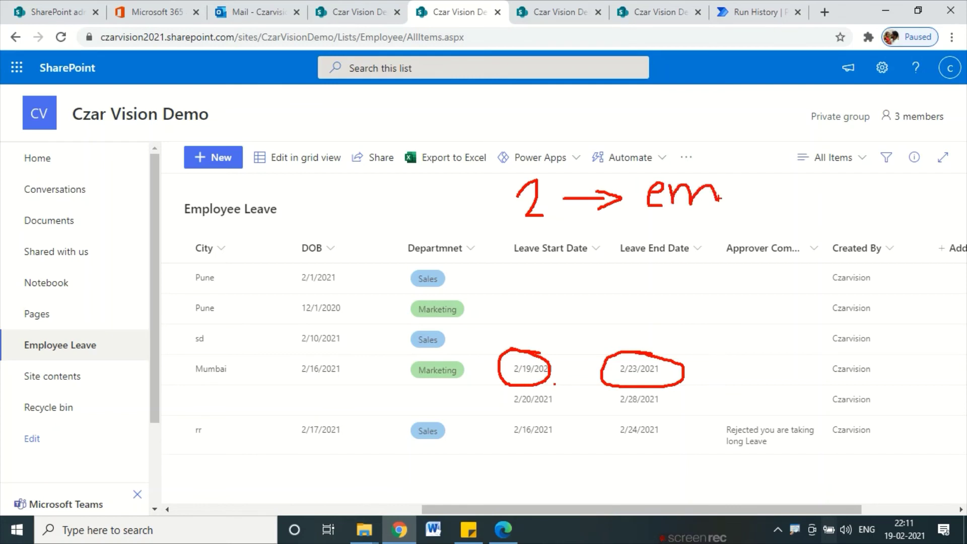
drag(740, 188, 739, 208)
drag(769, 177, 776, 212)
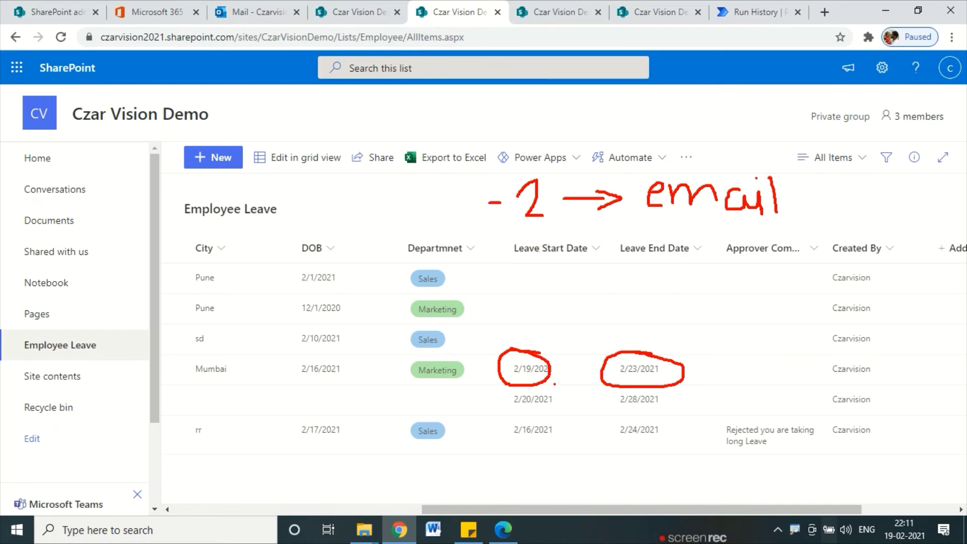
mouse_move(545, 229)
mouse_down()
mouse_move(582, 276)
mouse_move(630, 277)
mouse_up()
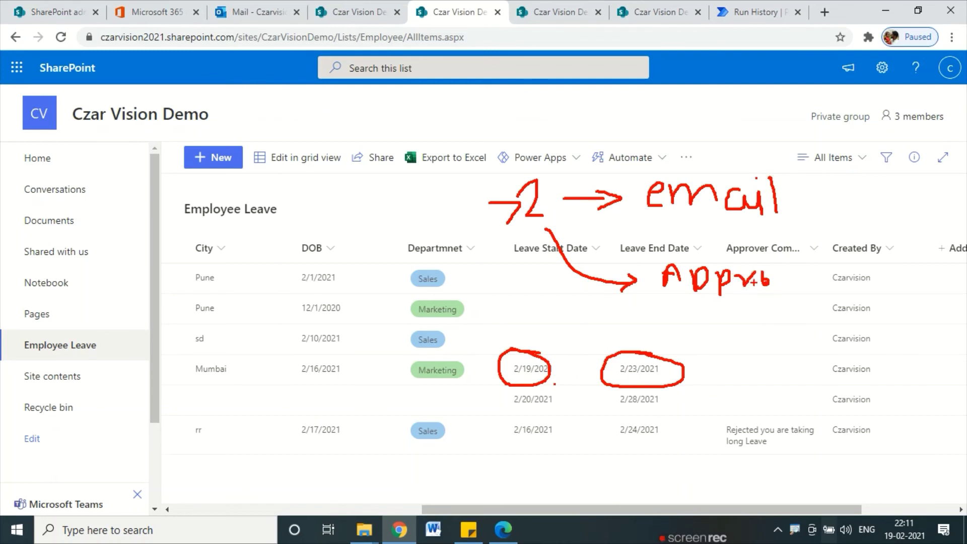
key(Escape)
click(505, 228)
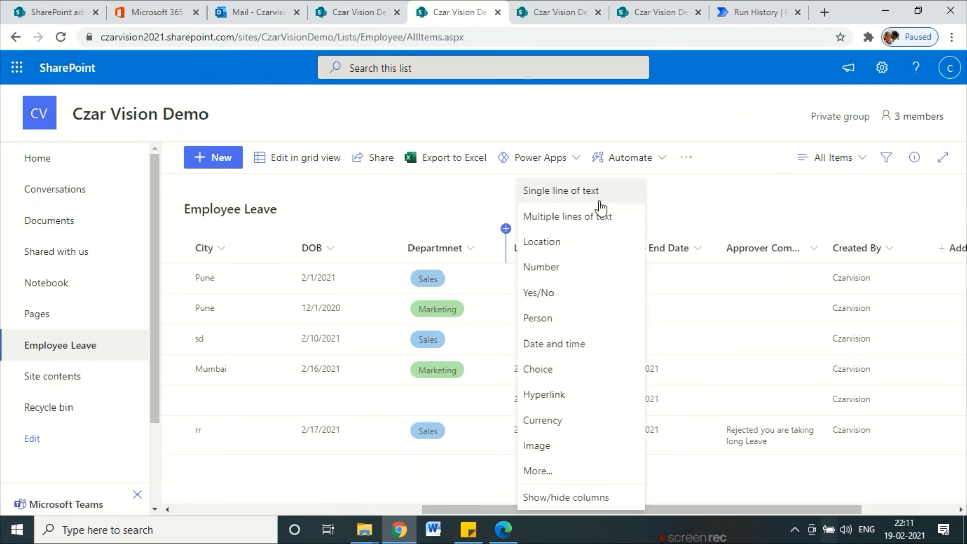
click(726, 190)
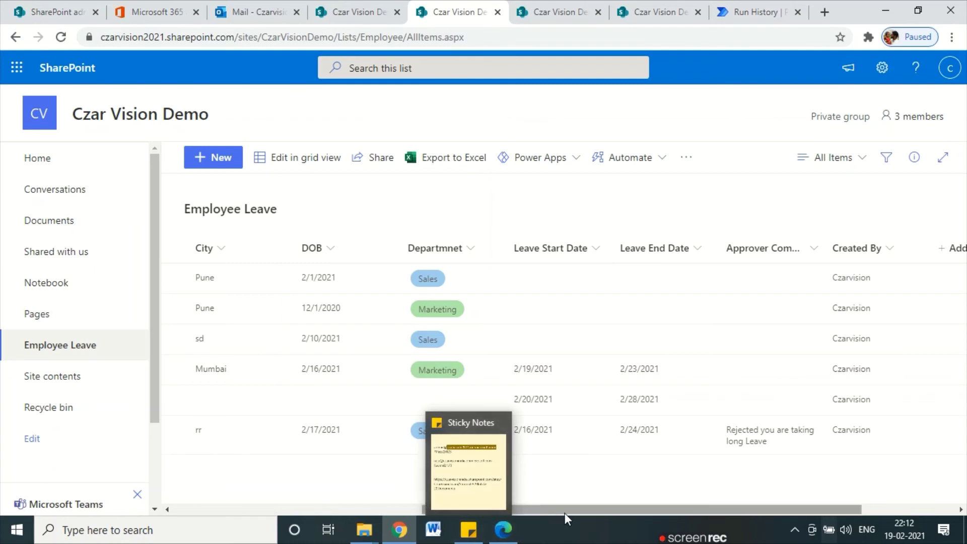
Create a blank list named Leave Count from the site contents, shown in site navigation
drag(564, 513, 257, 496)
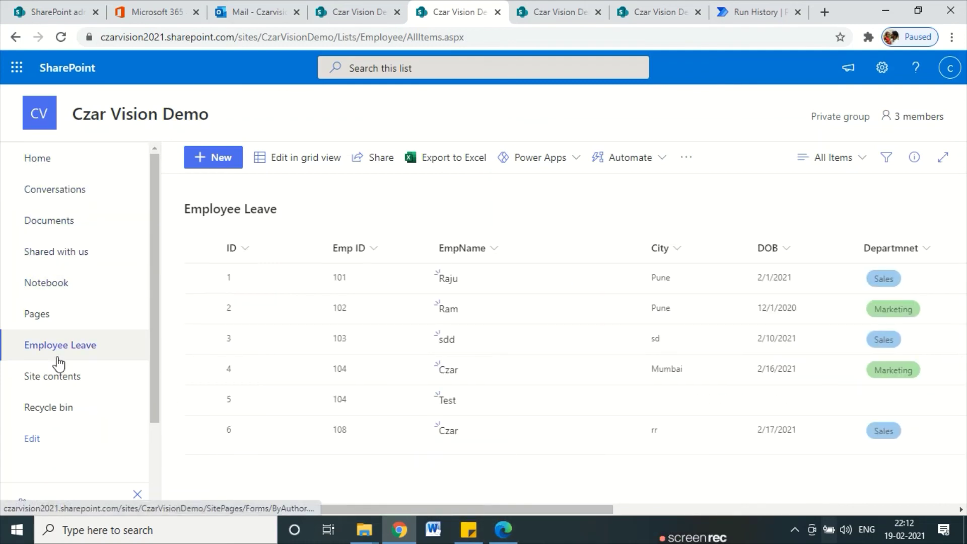
click(82, 388)
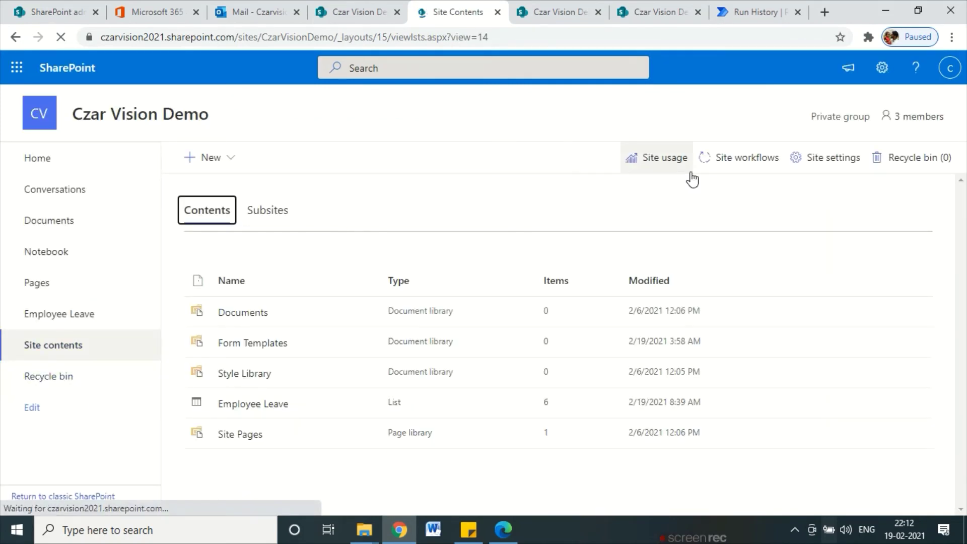
click(229, 158)
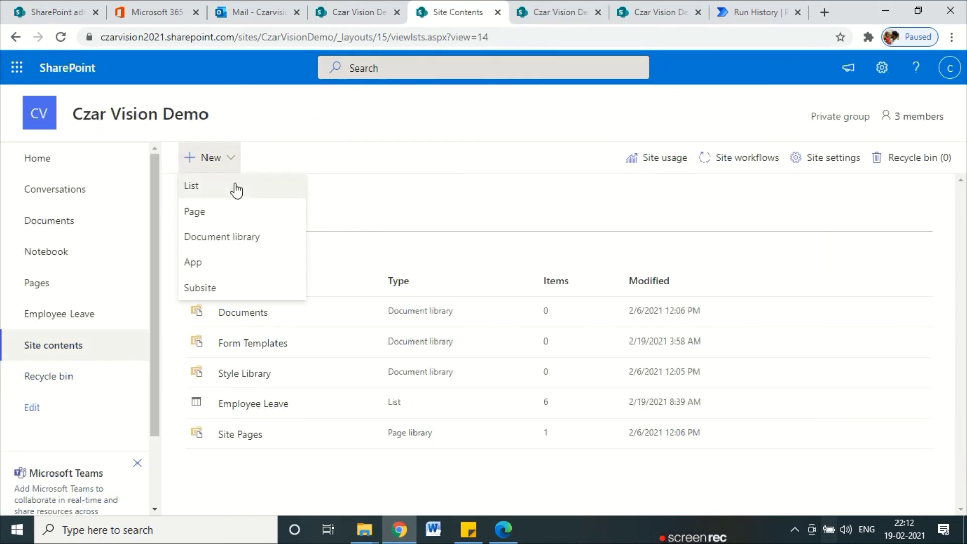
click(236, 189)
click(224, 222)
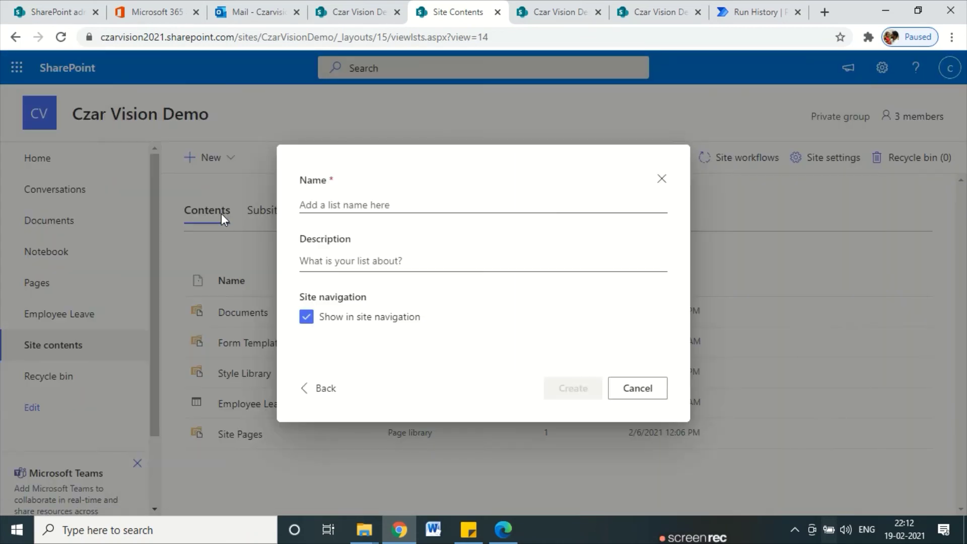
click(433, 209)
text(L)
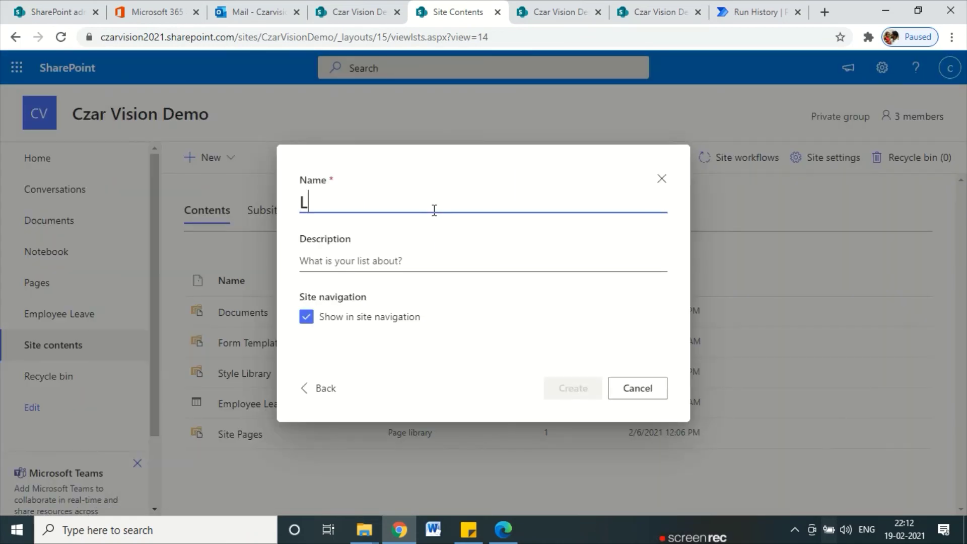
text(eave Count)
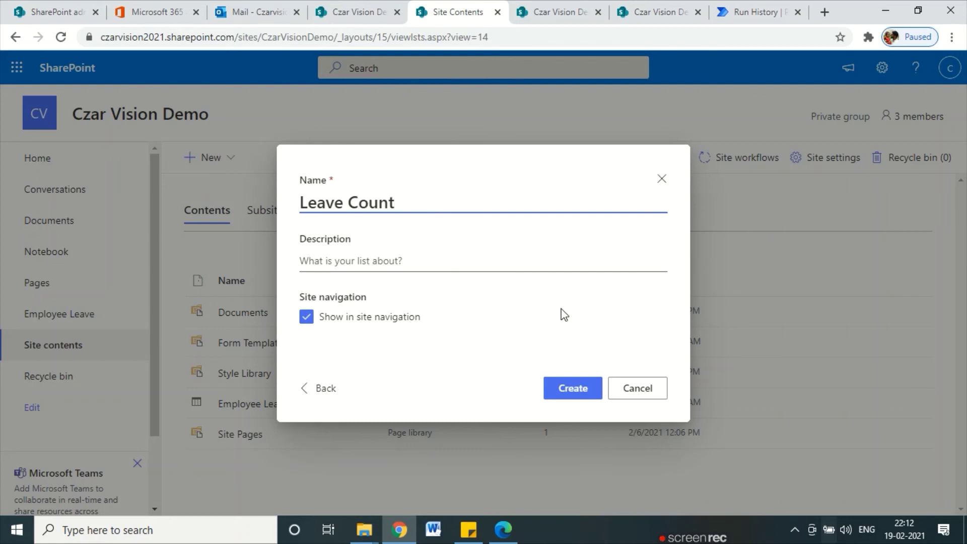
click(572, 387)
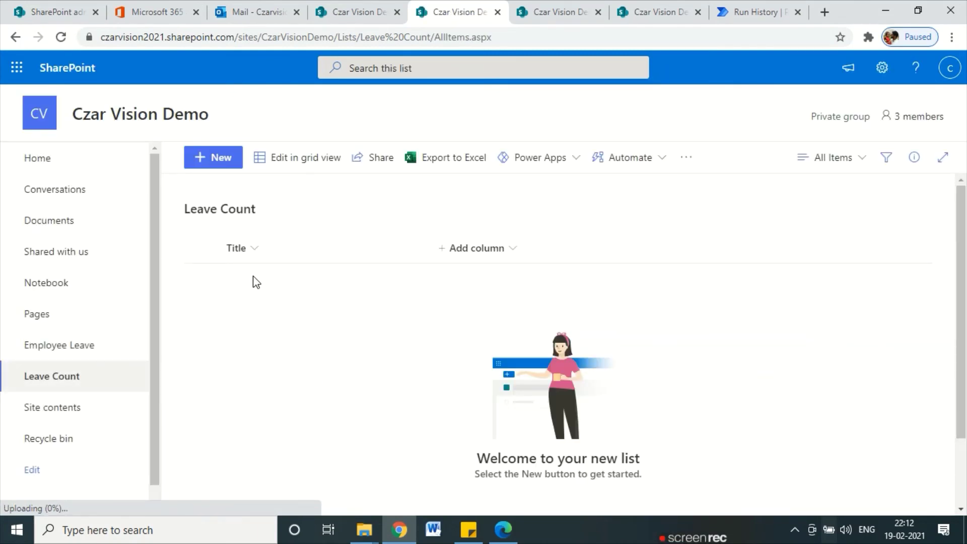
Circle the Title column of the Leave Count list and annotate beside it "Leave Count" with the calculation 5 - 2 = 3
mouse_move(271, 244)
mouse_down()
mouse_move(209, 241)
mouse_move(269, 235)
mouse_up()
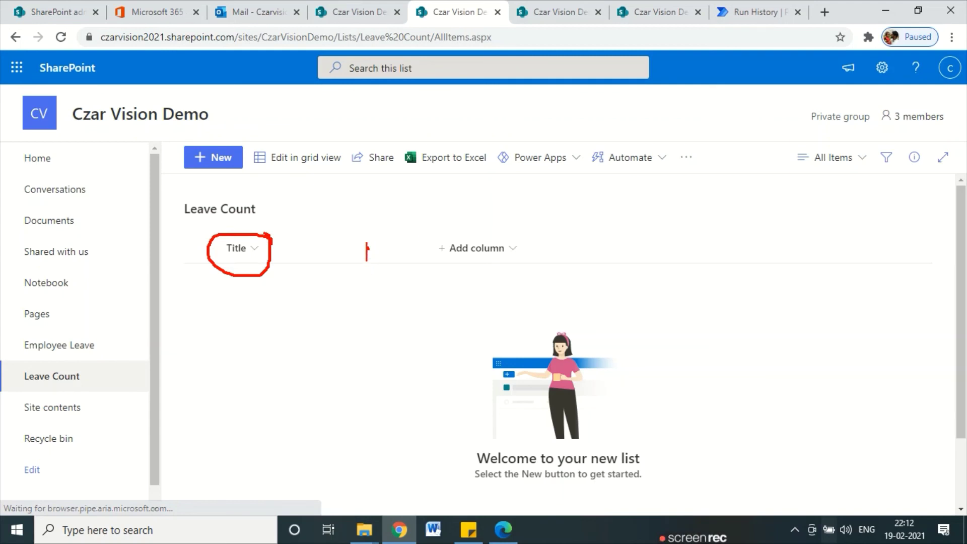
text(Leave C)
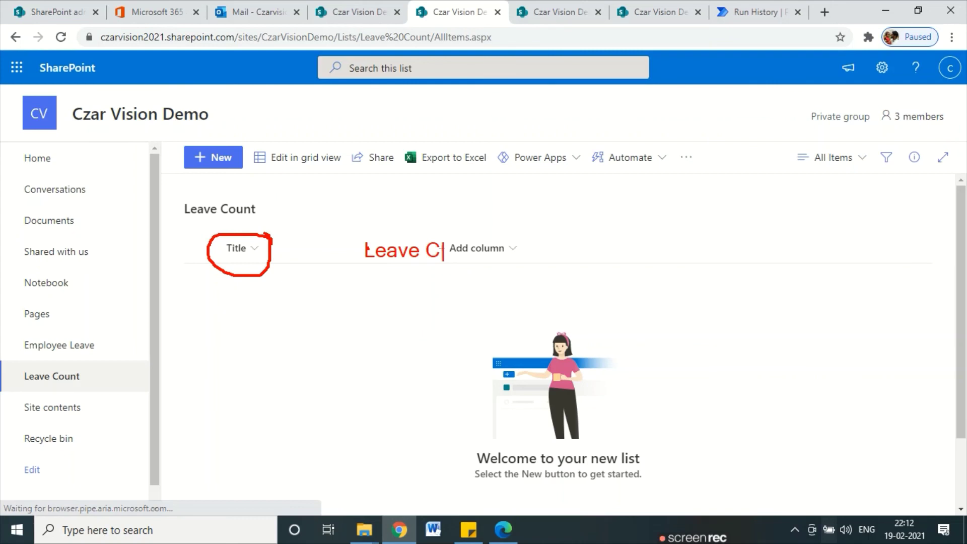
text(ount)
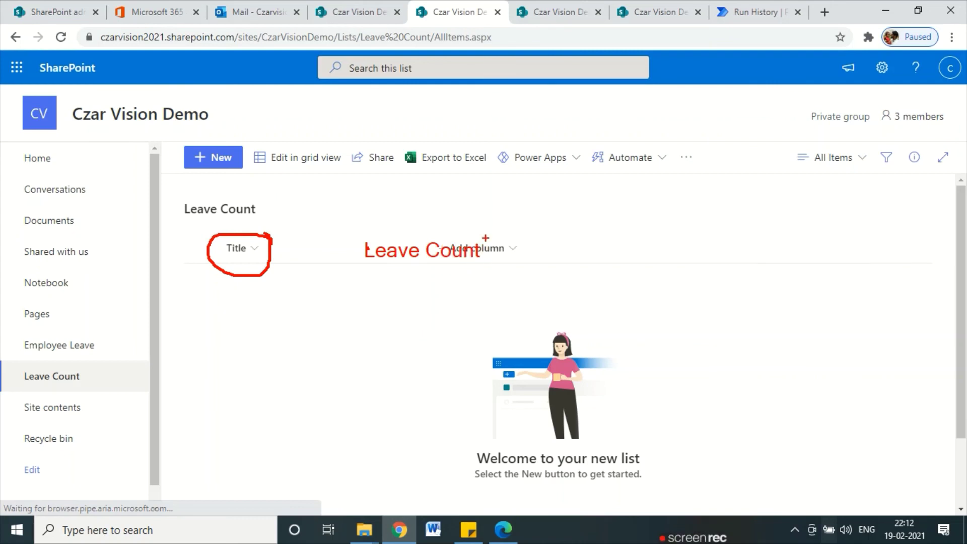
drag(401, 277, 399, 316)
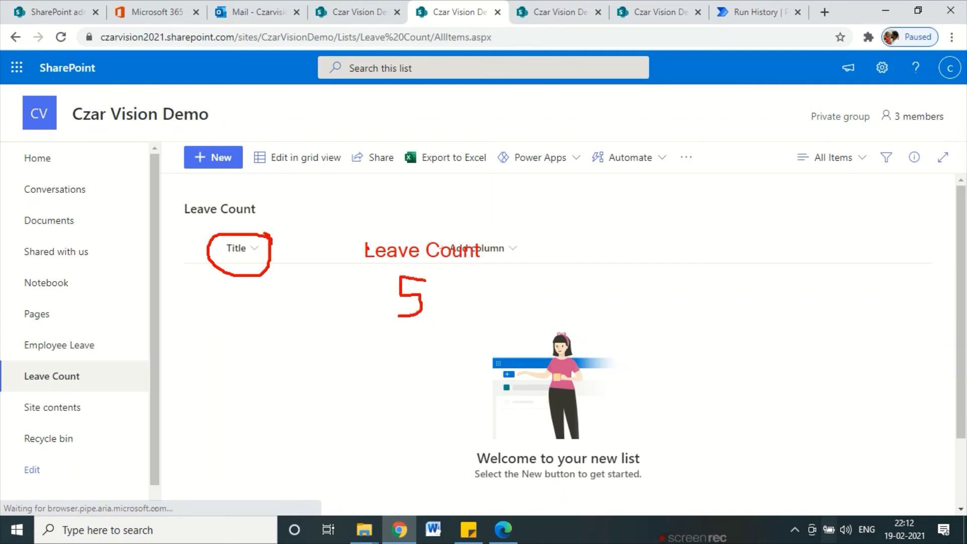
drag(498, 287, 498, 314)
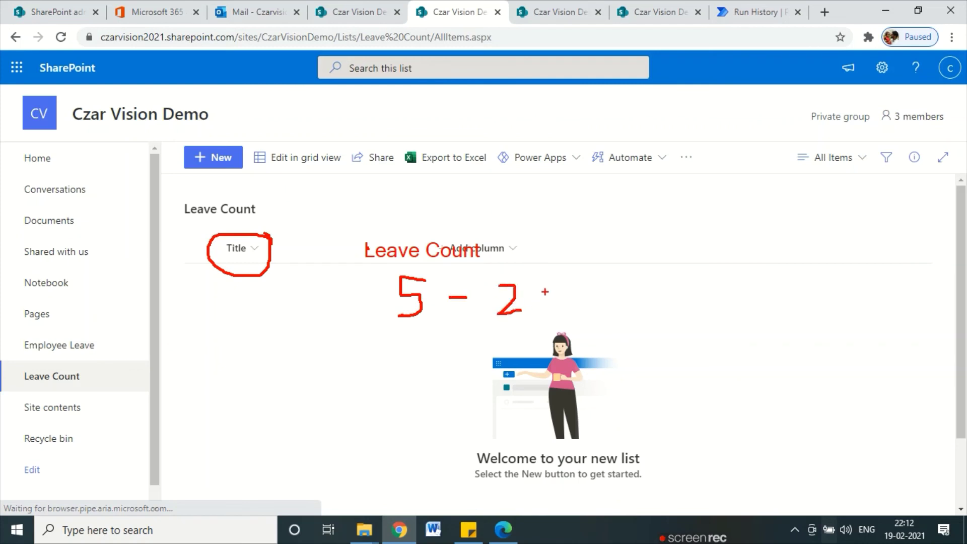
drag(545, 291, 579, 286)
drag(643, 276, 658, 303)
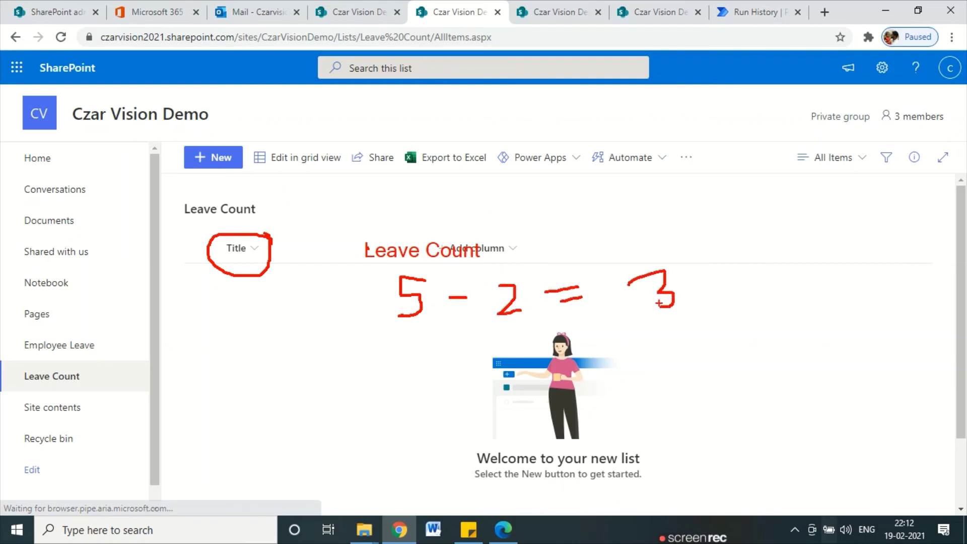
Annotate the Title column with "Emp ID" and 101, circle the 3, underline the calculation, and clear all annotations
mouse_move(203, 293)
mouse_down()
mouse_move(207, 318)
mouse_move(250, 300)
mouse_up()
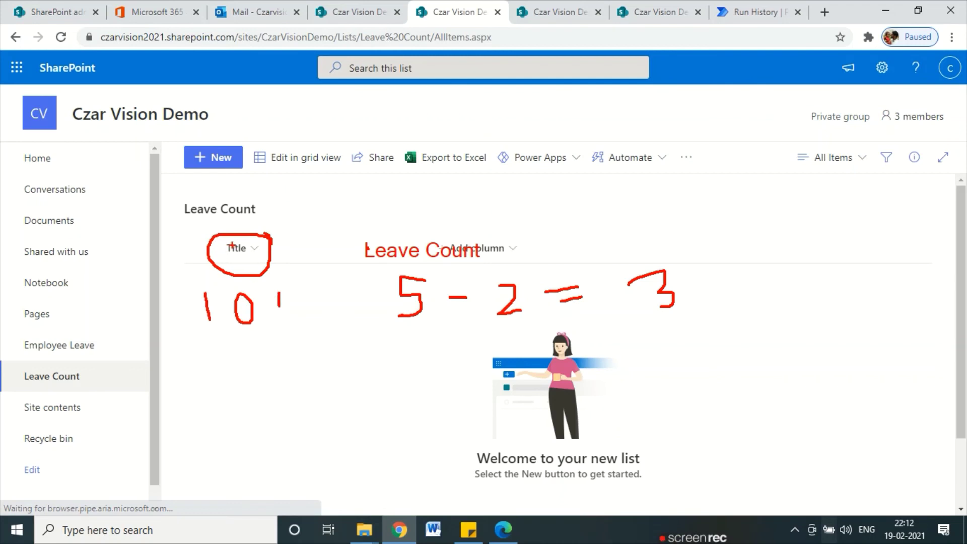
text(Emp ID)
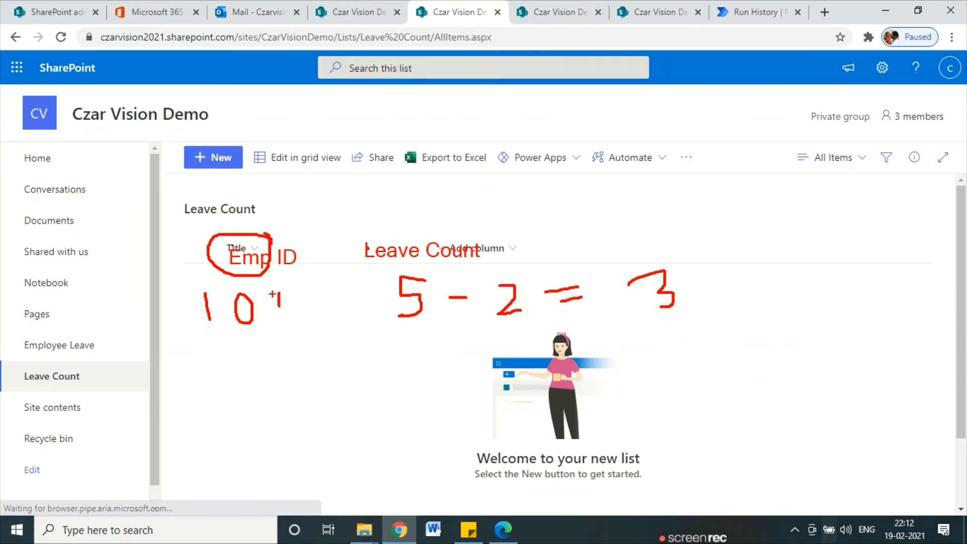
drag(279, 294, 282, 321)
drag(678, 257, 679, 295)
drag(392, 355, 651, 335)
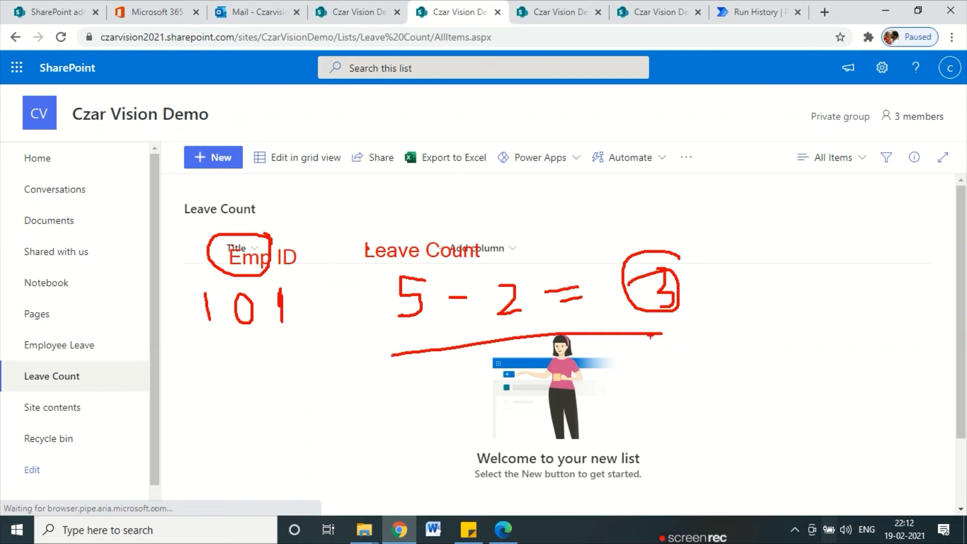
mouse_move(284, 266)
mouse_down()
mouse_move(247, 259)
mouse_move(261, 335)
mouse_move(272, 265)
mouse_move(265, 320)
mouse_up()
key(Escape)
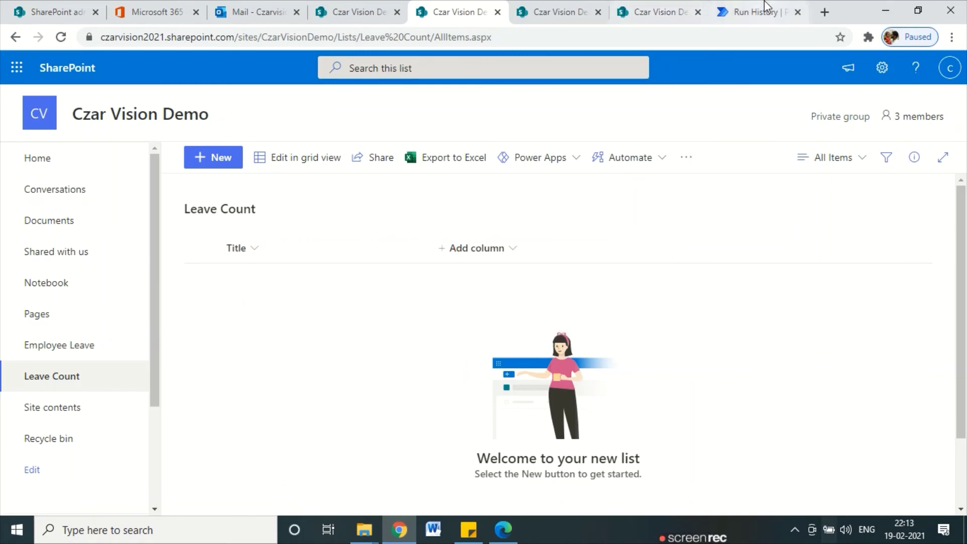
Review the Condition's expression result and its yes and no branches in the Leave Approval Flow run
click(755, 12)
click(568, 352)
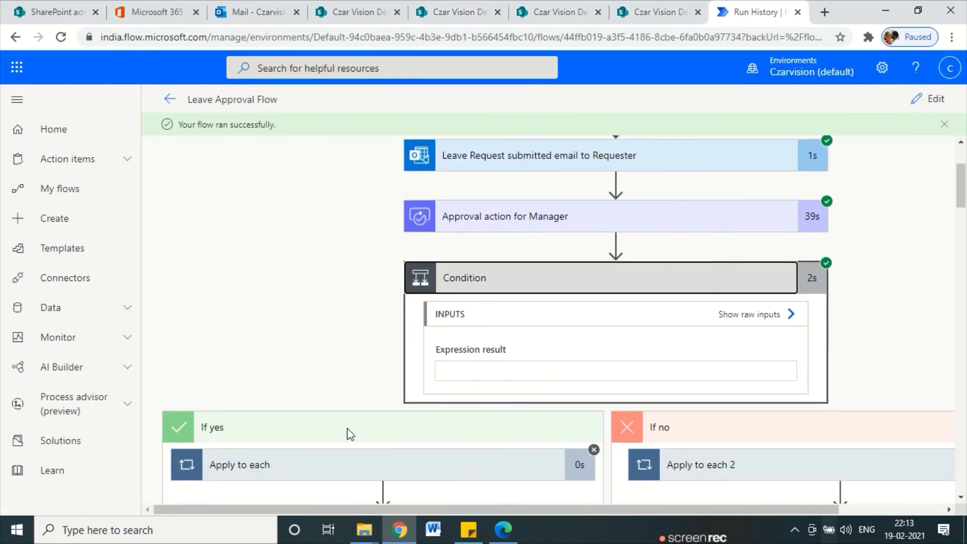
scroll(392, 457, down, 3)
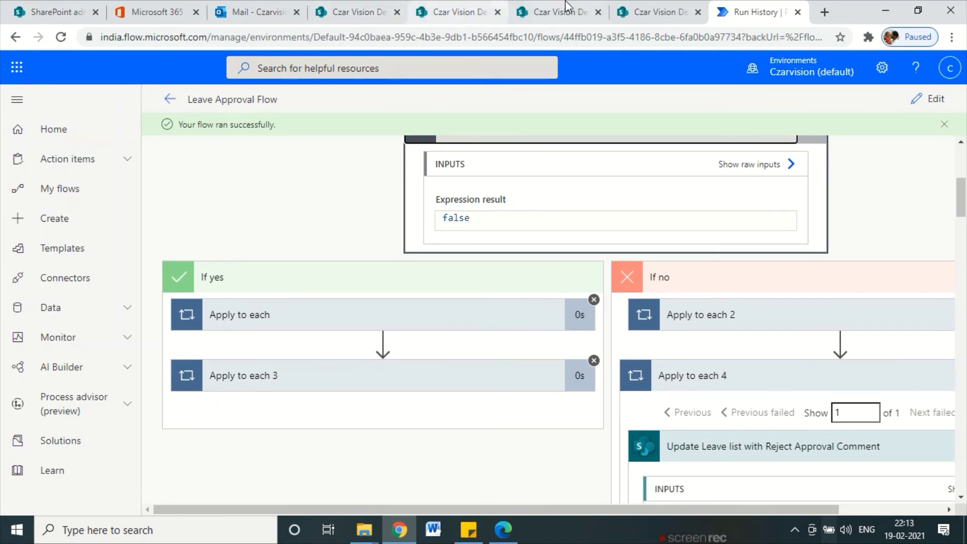
On the Employee Leave list's date columns, annotate a circled 2 with arrows to "Approved" and "Approval Email"
click(446, 6)
click(390, 7)
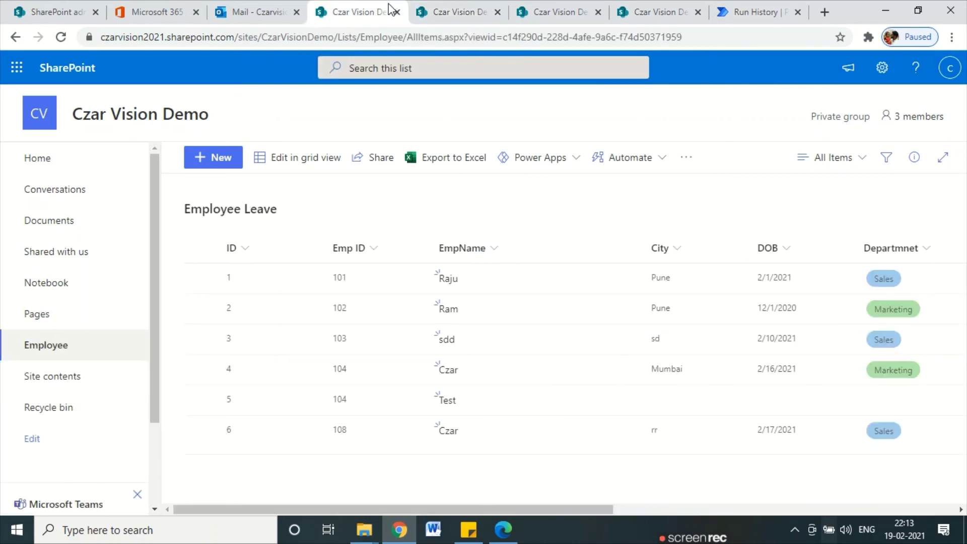
scroll(648, 510, right, 1)
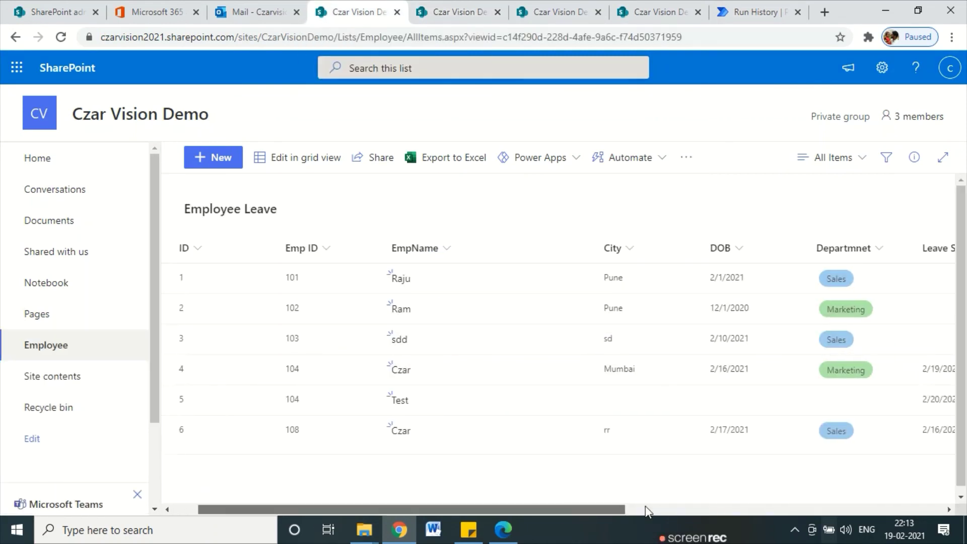
scroll(648, 510, right, 5)
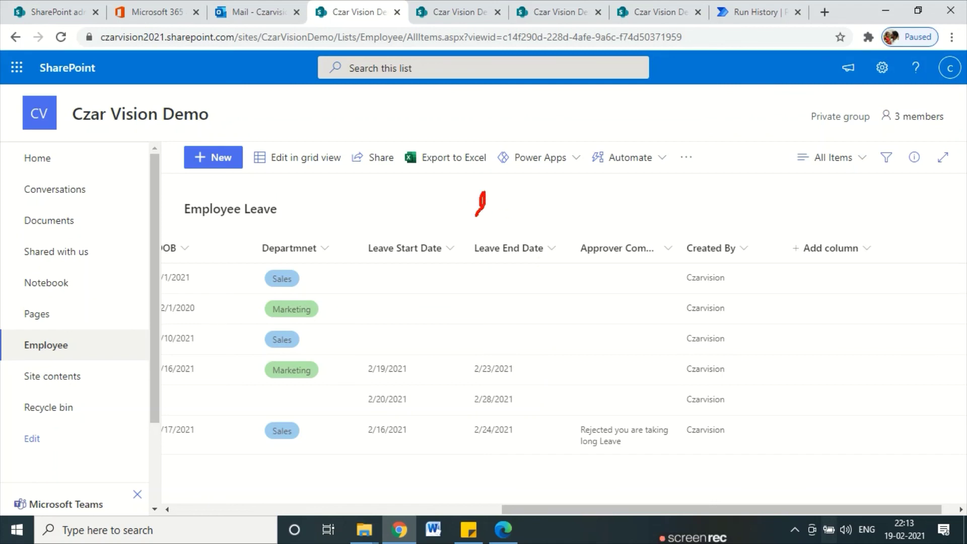
drag(500, 179, 604, 183)
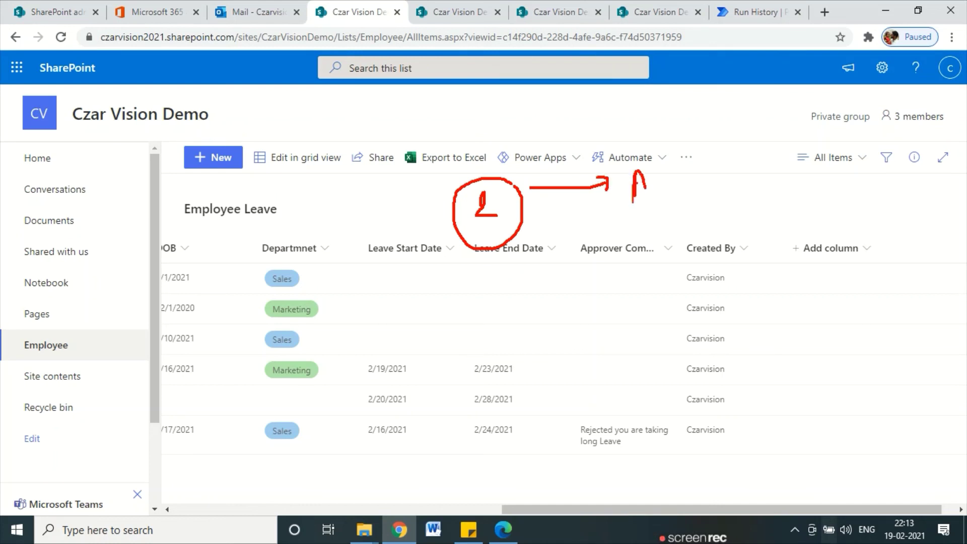
text(Approved)
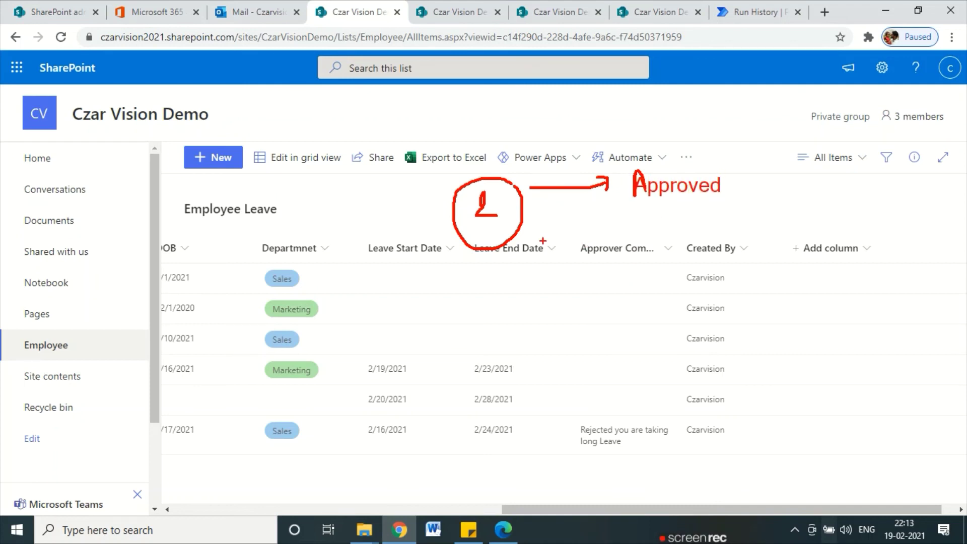
drag(525, 219, 603, 236)
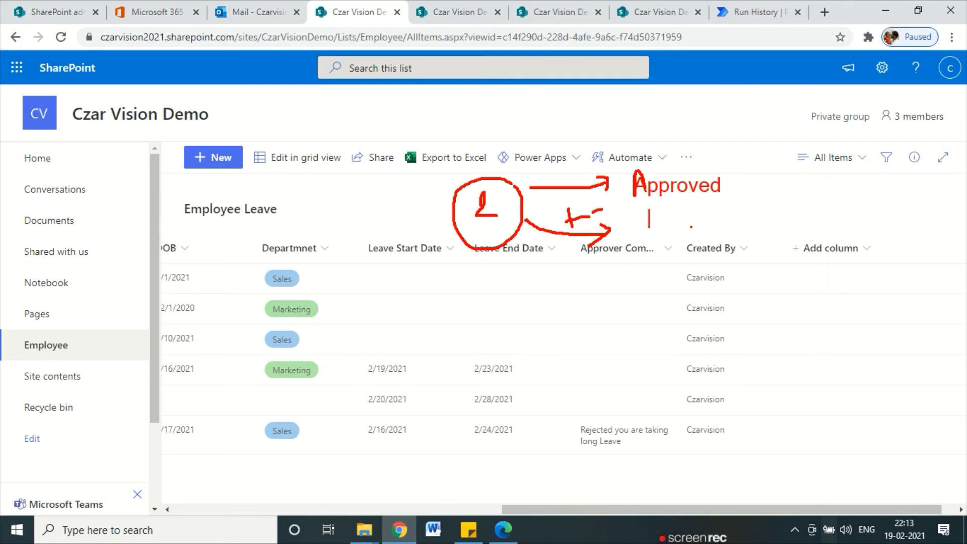
text(Approv)
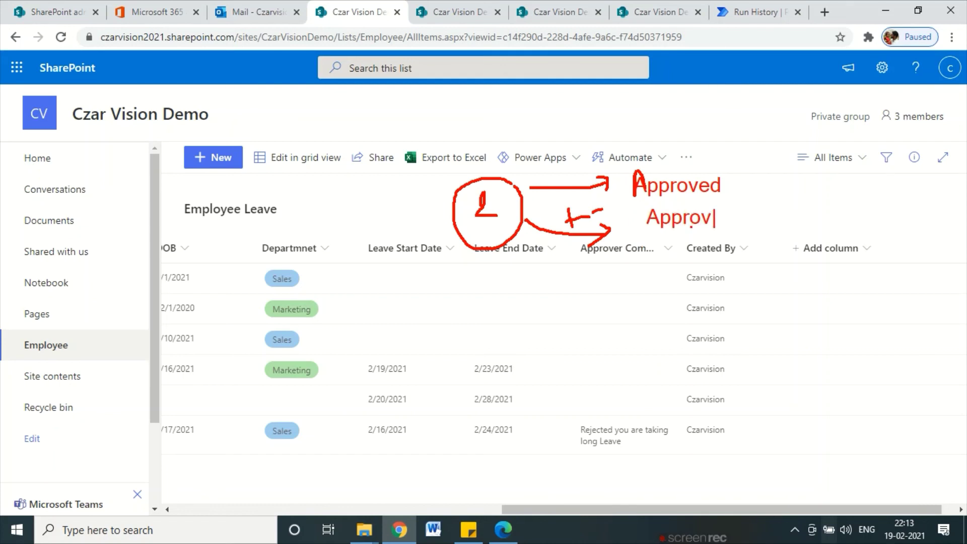
text(al Email)
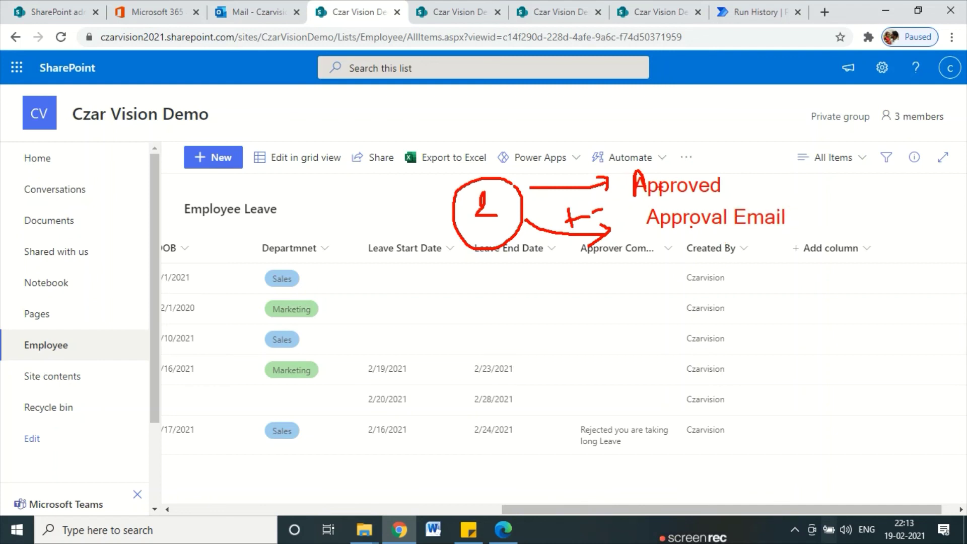
Circle the "Approved" annotation and link it by an arrow to the note "Minus days from Levae List"
mouse_move(635, 199)
mouse_down()
mouse_move(724, 188)
mouse_move(655, 163)
mouse_move(669, 211)
mouse_up()
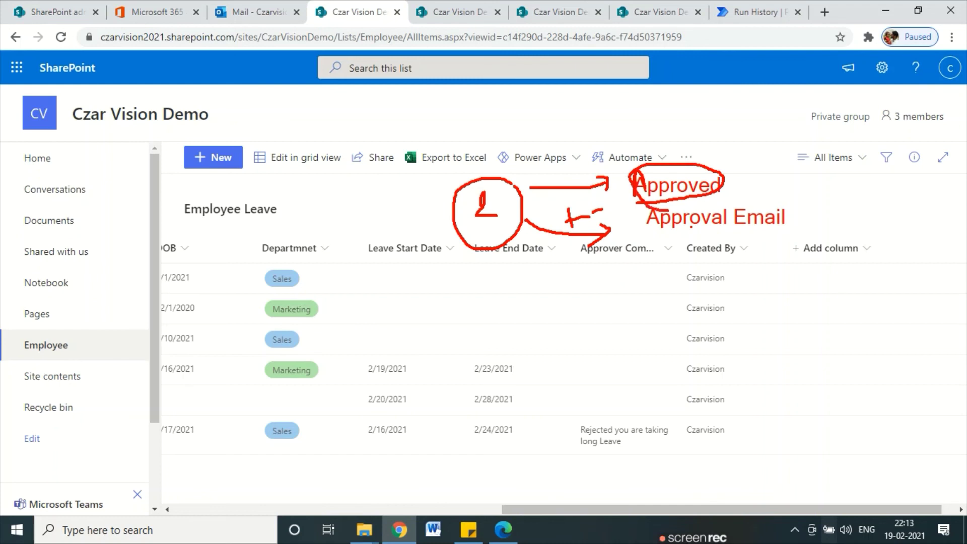
mouse_move(725, 180)
mouse_down()
mouse_move(816, 176)
mouse_move(849, 198)
mouse_up()
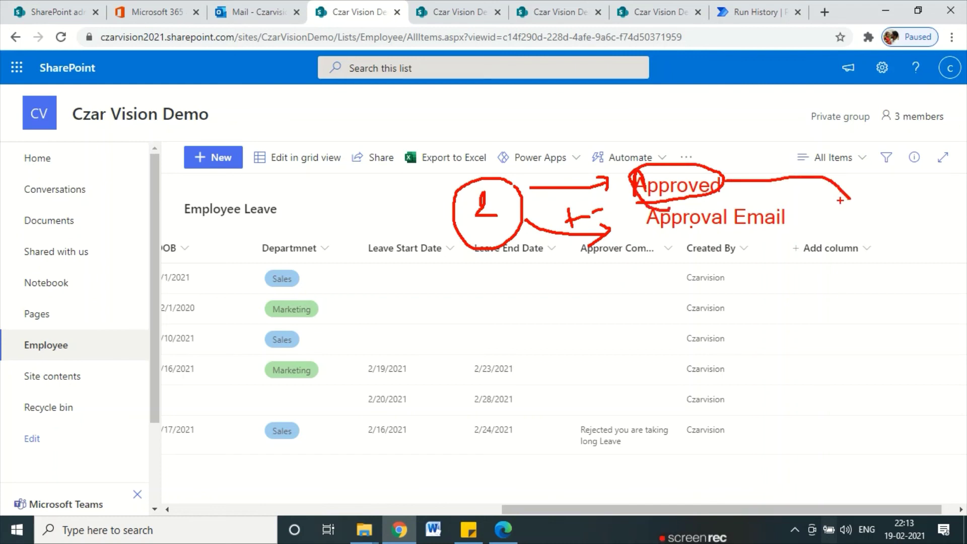
click(881, 207)
text(Minus days)
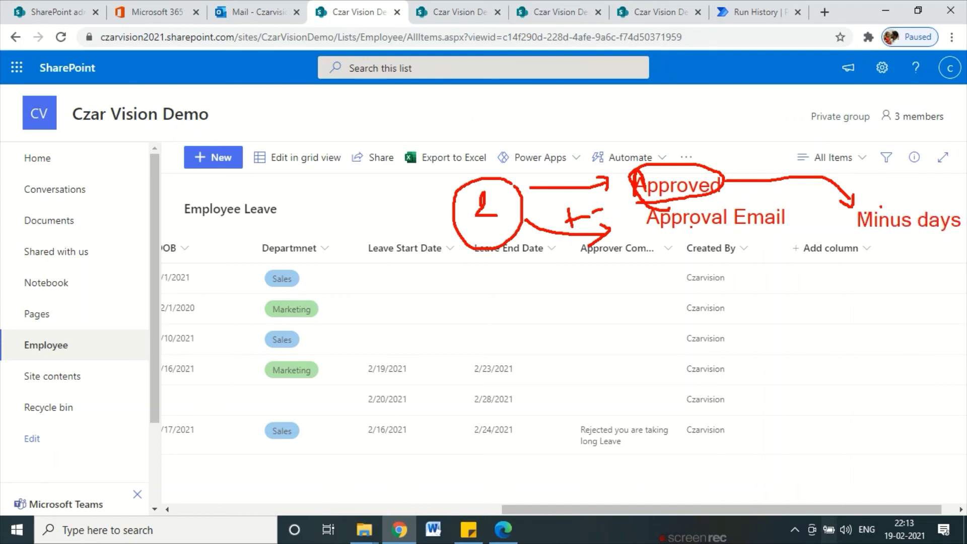
key(Return)
text(from Le)
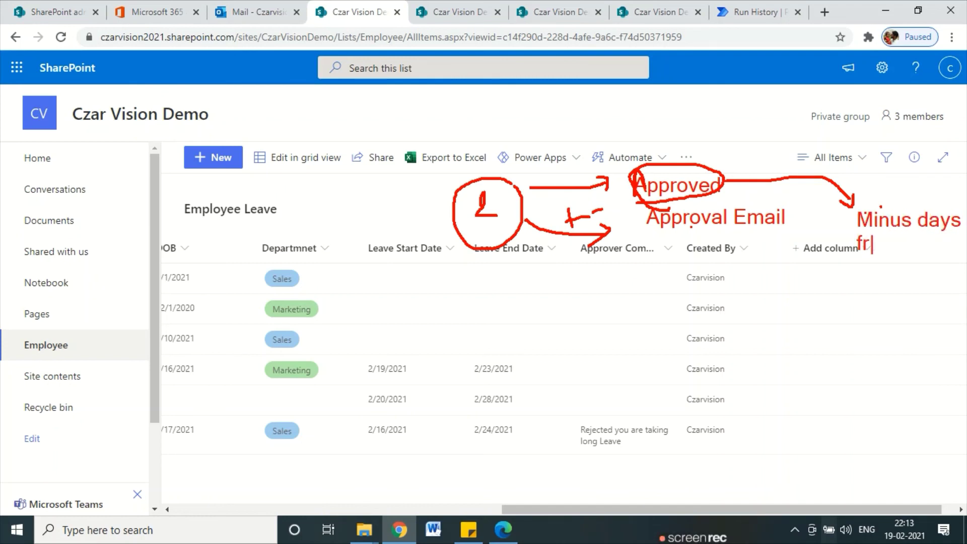
text(vae)
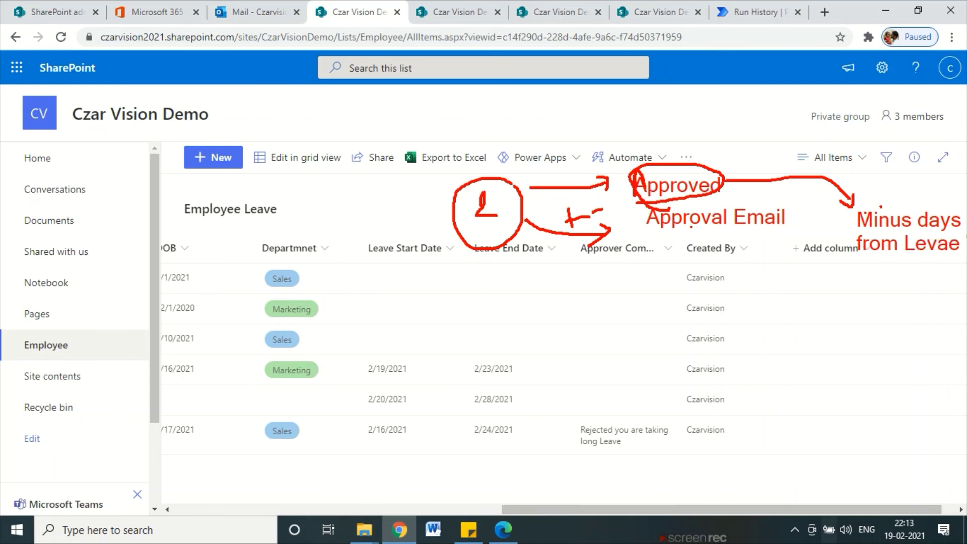
key(Return)
text(List)
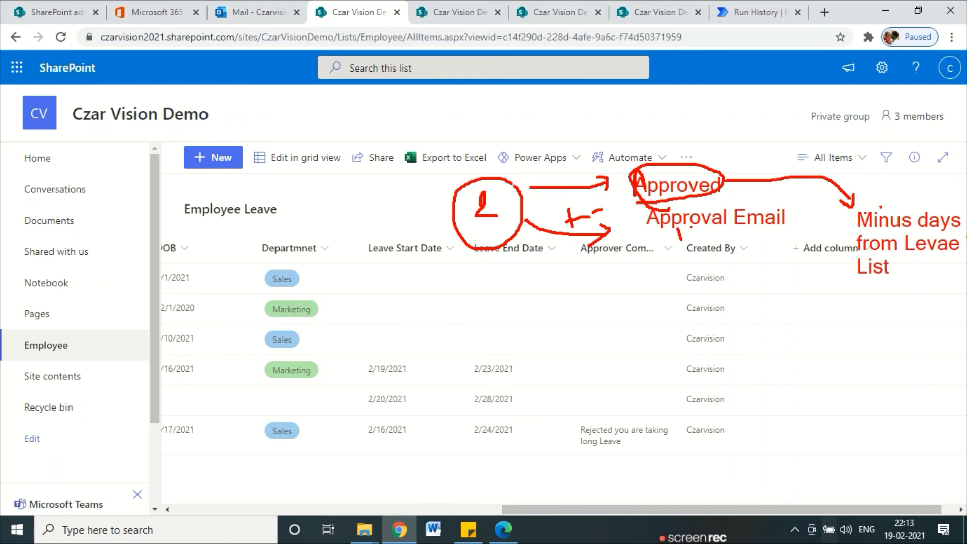
Draw arrows from "Approval Email" to a handwritten R and A, extending R downward and A toward the minus-days note
mouse_move(681, 239)
mouse_down()
mouse_move(694, 273)
mouse_move(716, 276)
mouse_up()
mouse_move(713, 294)
mouse_down()
mouse_move(749, 305)
mouse_move(758, 362)
mouse_move(764, 345)
mouse_up()
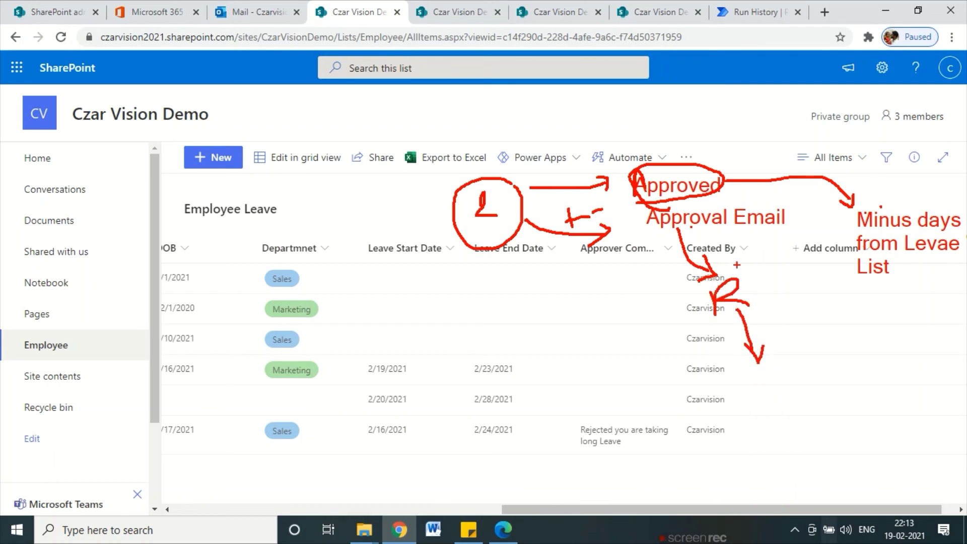
mouse_move(722, 236)
mouse_down()
mouse_move(759, 260)
mouse_move(760, 278)
mouse_move(764, 268)
mouse_up()
mouse_move(769, 280)
mouse_down()
mouse_move(793, 295)
mouse_move(824, 252)
mouse_up()
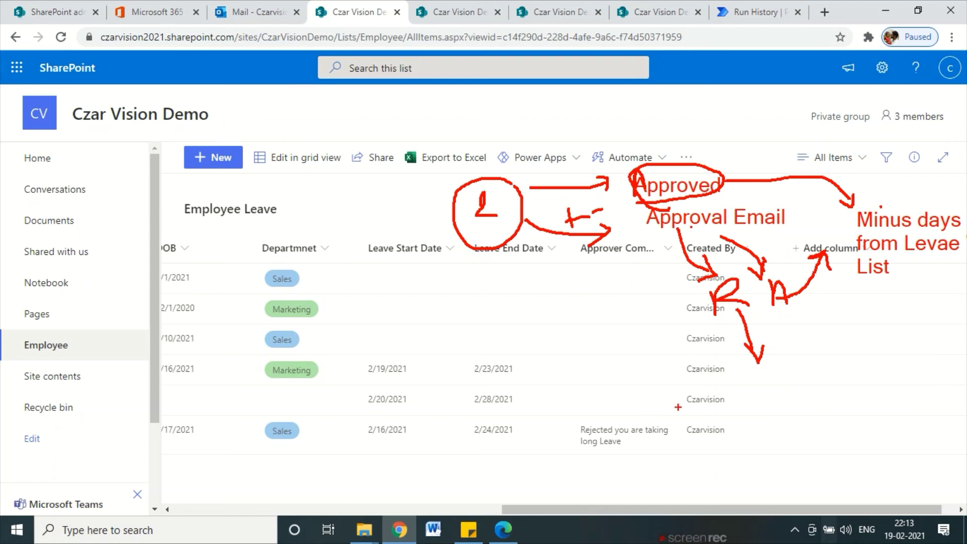
Stop the screen recording, open the ScreenRec gallery, and preview recording 19.02.2021_21.40.05_REC before closing the player
mouse_move(704, 519)
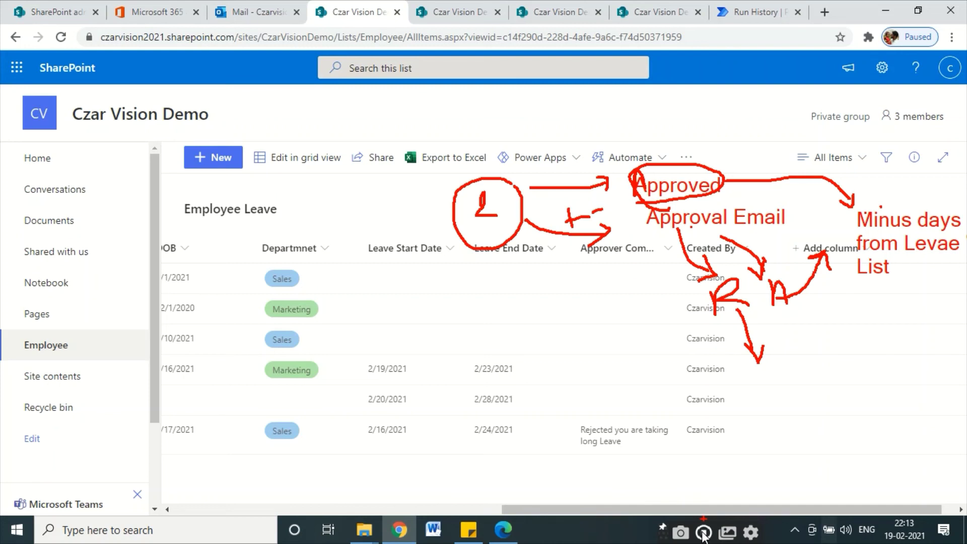
click(705, 526)
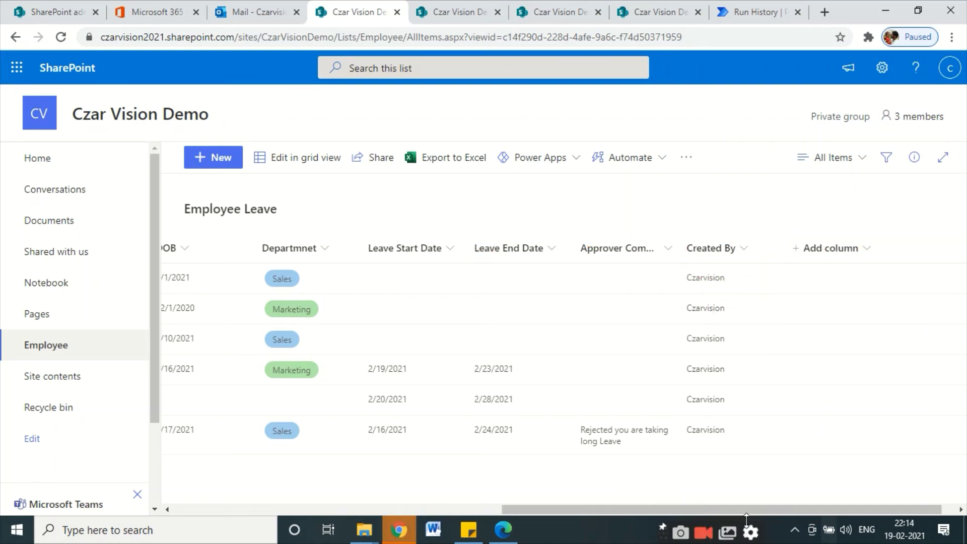
click(728, 531)
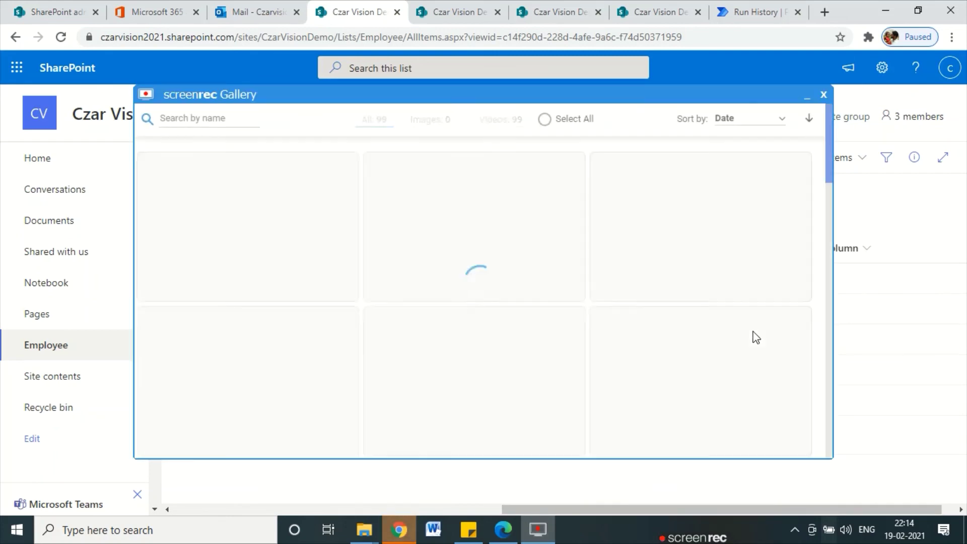
mouse_move(262, 223)
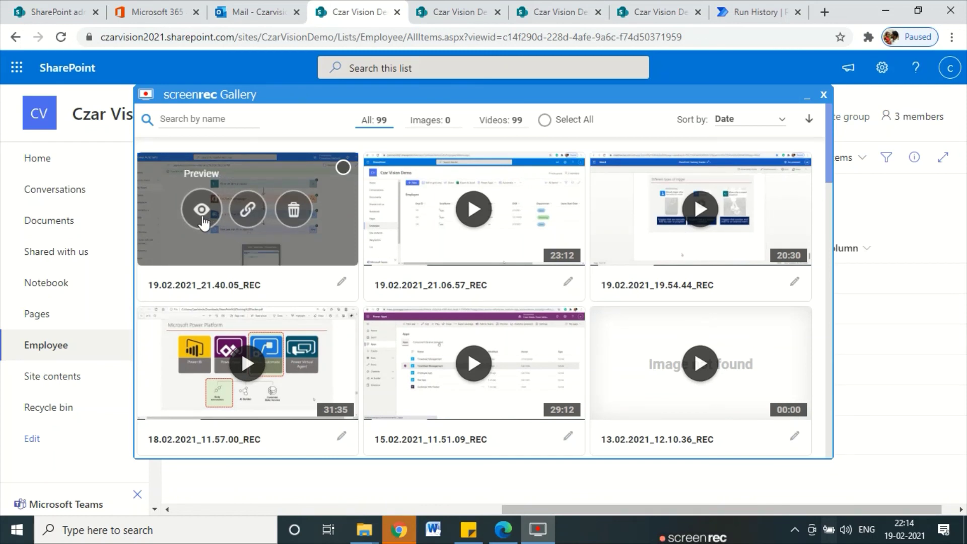
click(202, 221)
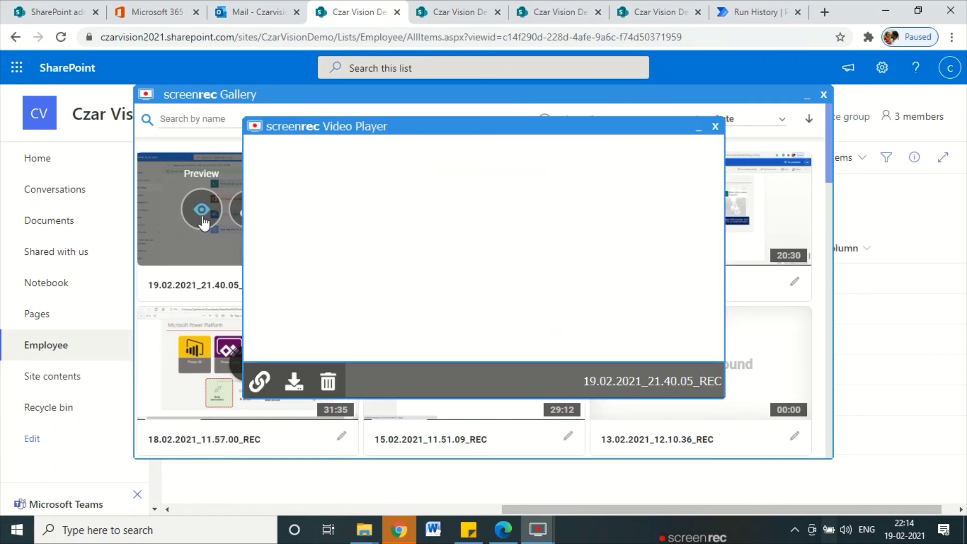
click(718, 129)
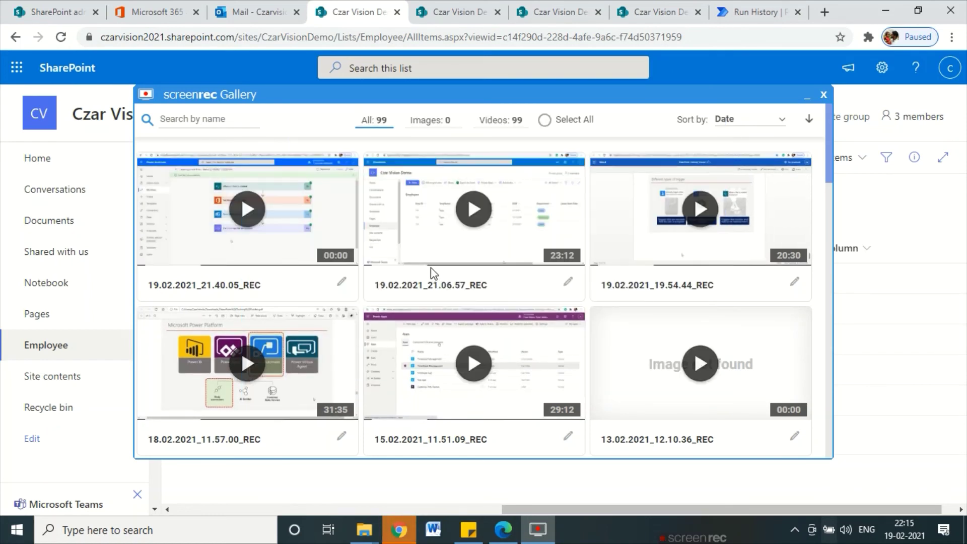
mouse_move(455, 403)
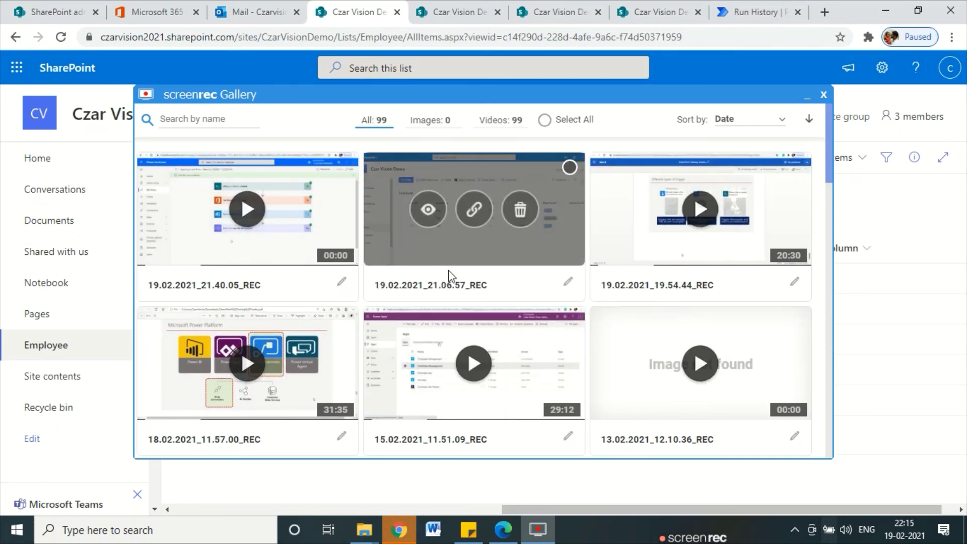
Reopen recording 19.02.2021_21.40.05_REC and play it, skipping through several points between about 15:57 and 23:25 to examine its content
mouse_move(567, 321)
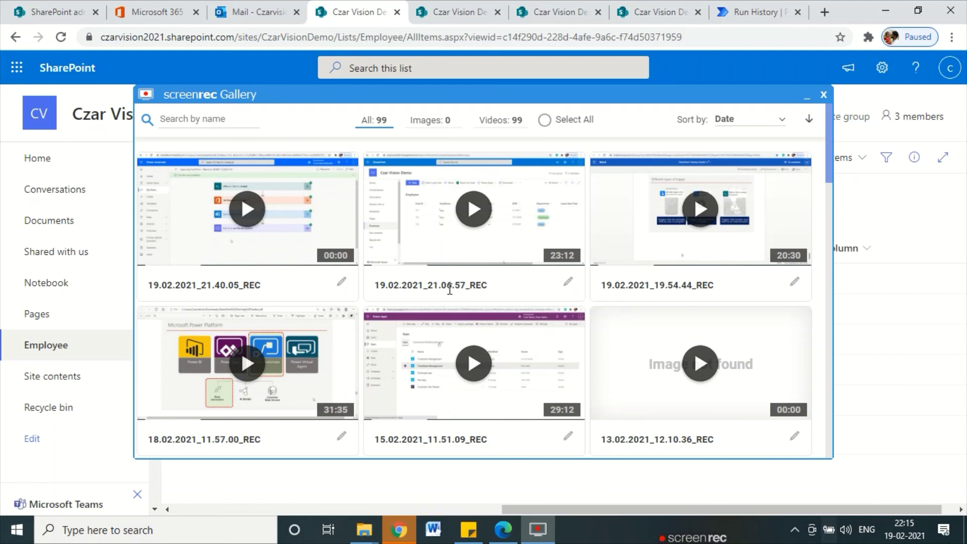
mouse_move(298, 258)
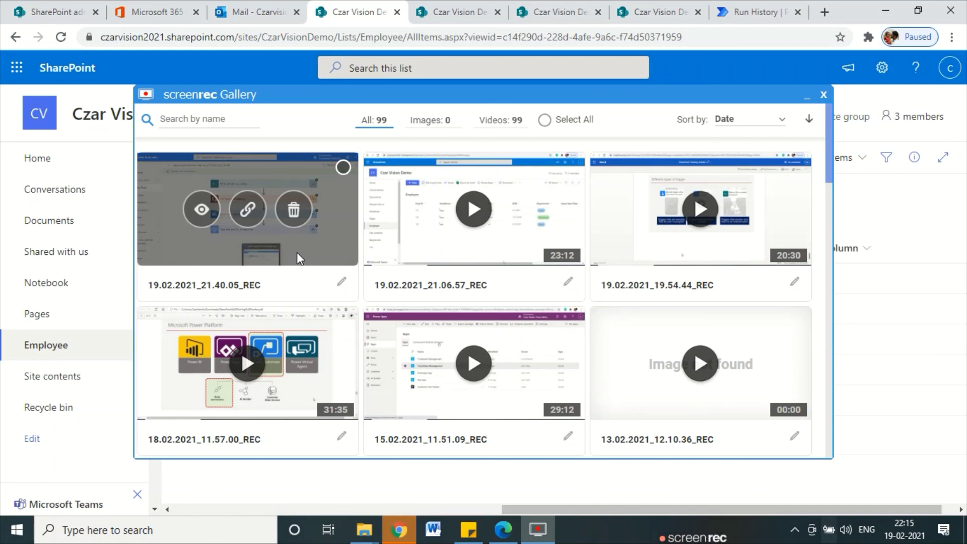
click(200, 220)
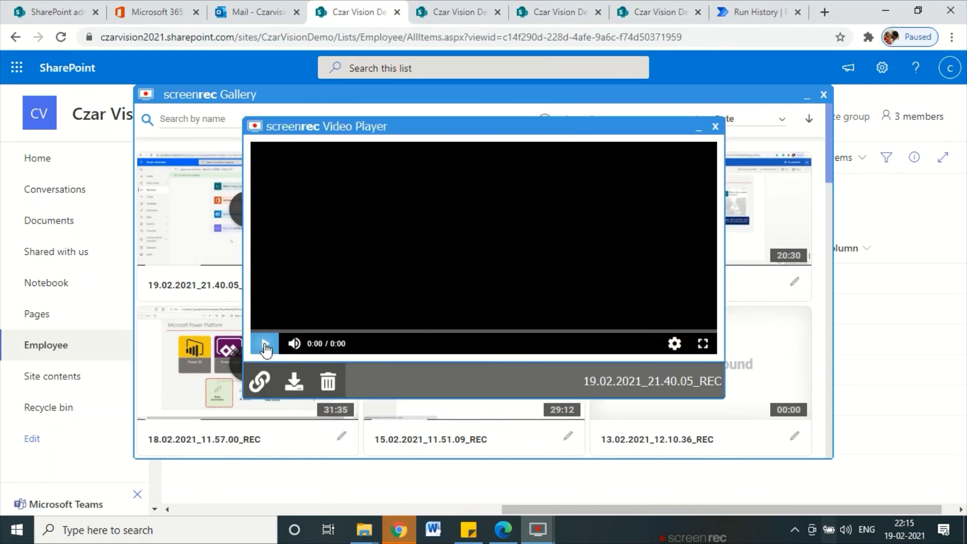
click(265, 343)
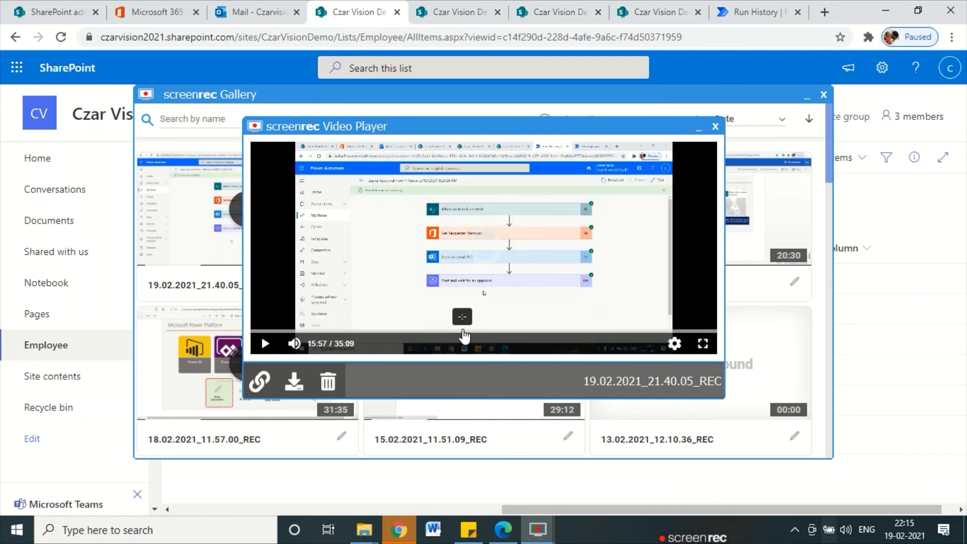
click(462, 332)
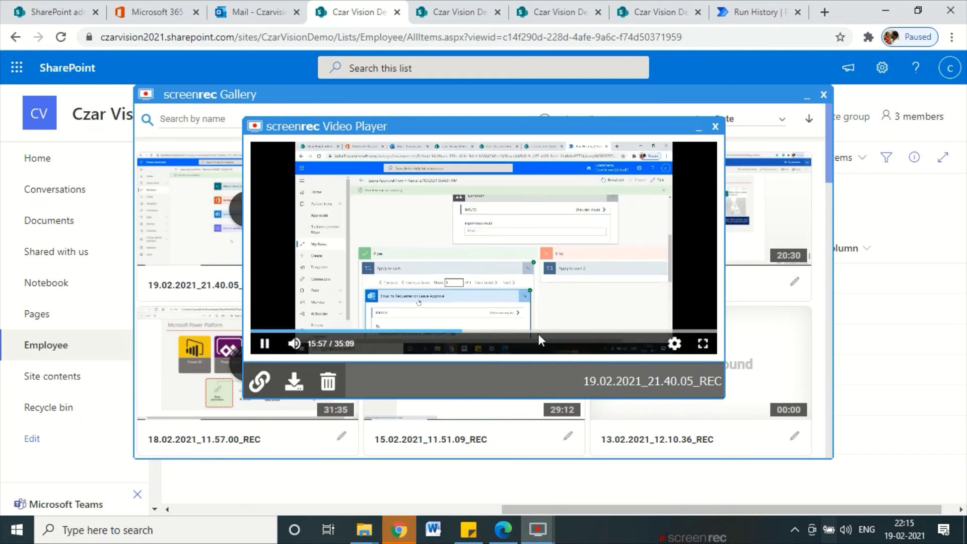
click(566, 332)
click(607, 331)
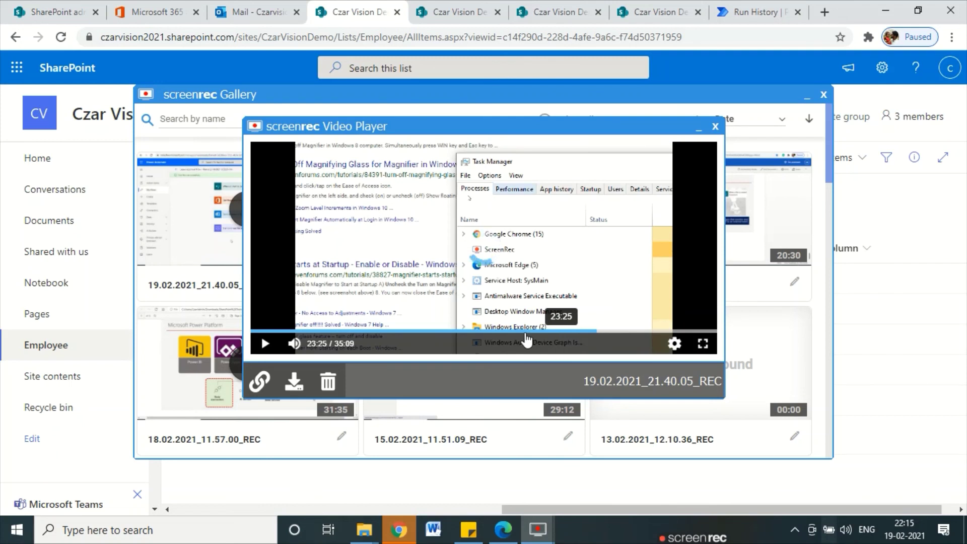
click(524, 332)
click(488, 333)
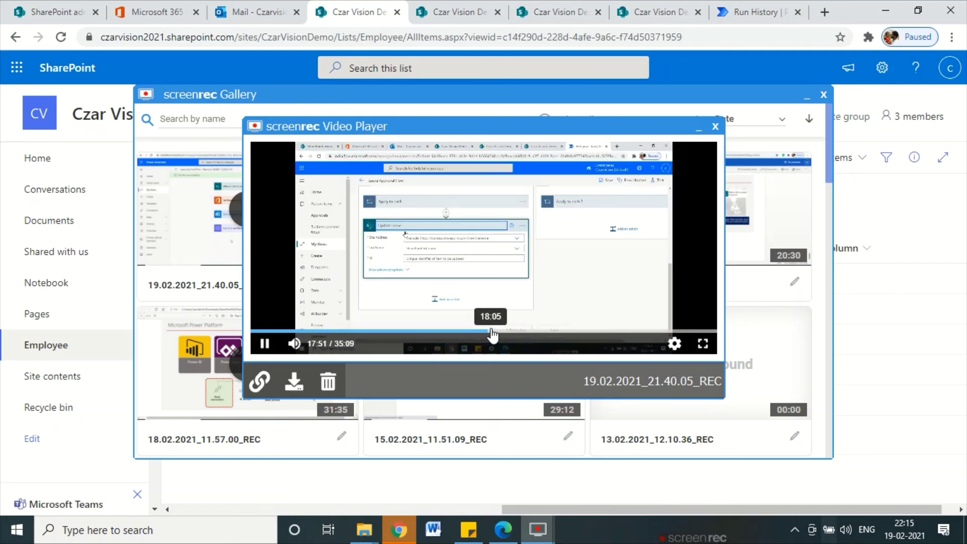
click(514, 333)
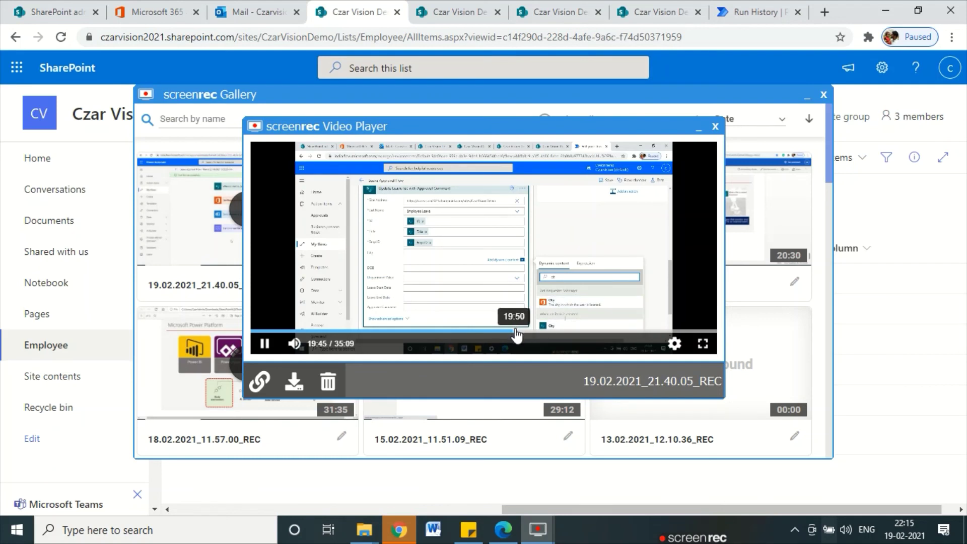
Start downloading the recording as an MP4 to the Videos folder, reusing the existing file name "3 Power Automate Leave Approval Part 1"
click(303, 382)
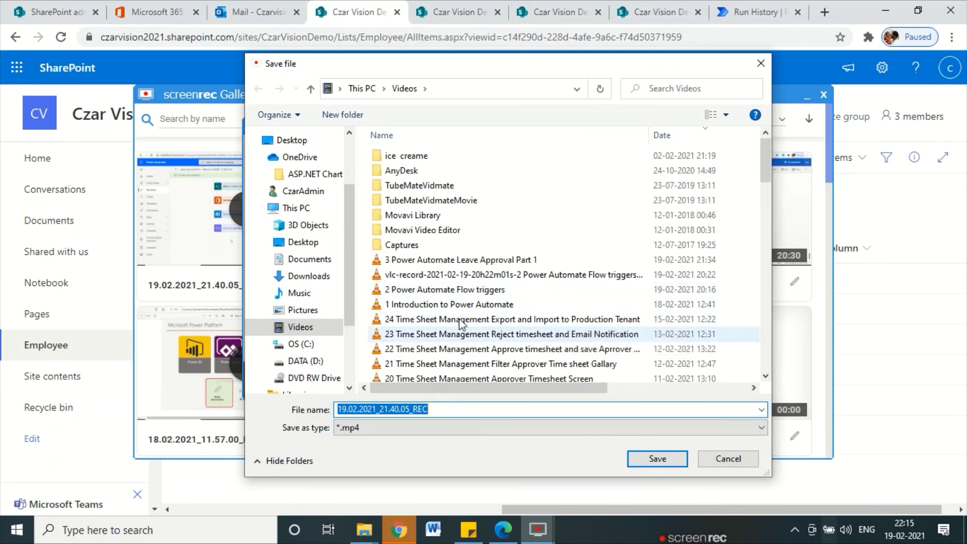
click(443, 259)
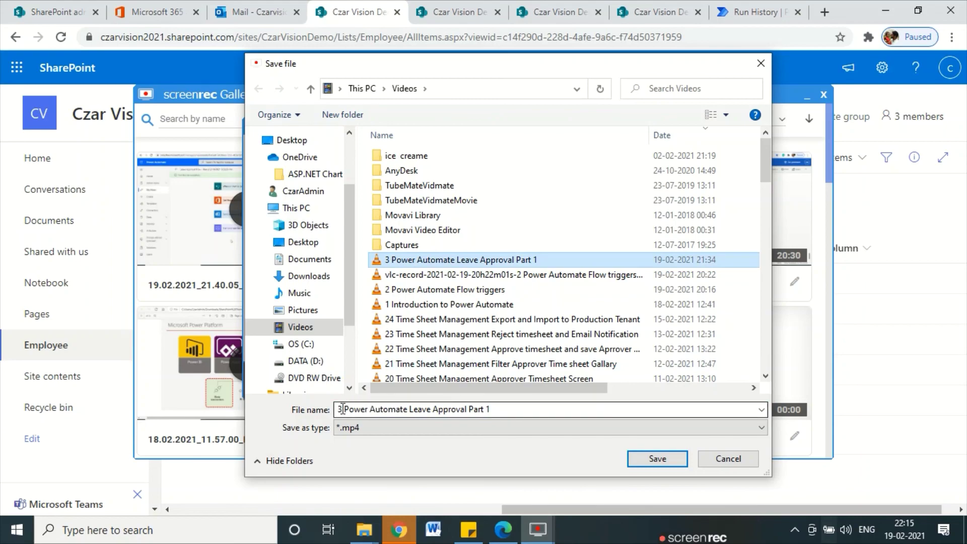